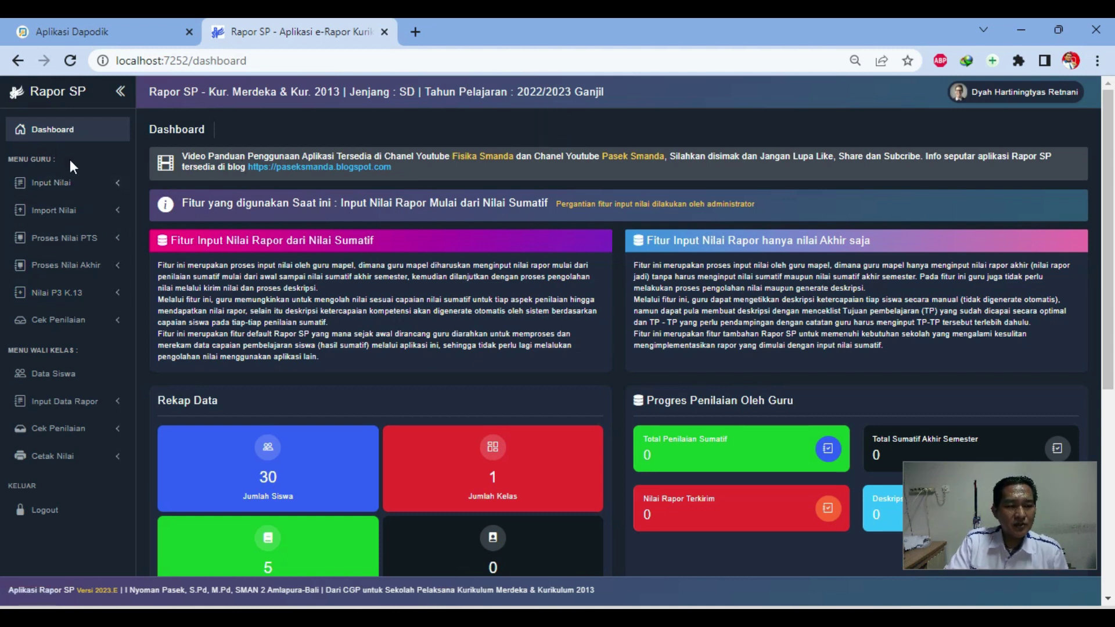
Step: On the Nilai Sumatif input form, select KELAS 2 C, Pendidikan Pancasila dan Kewarganegaraan and sumatif assessment 1
{"action": "left_click", "coordinate": [61, 184]}
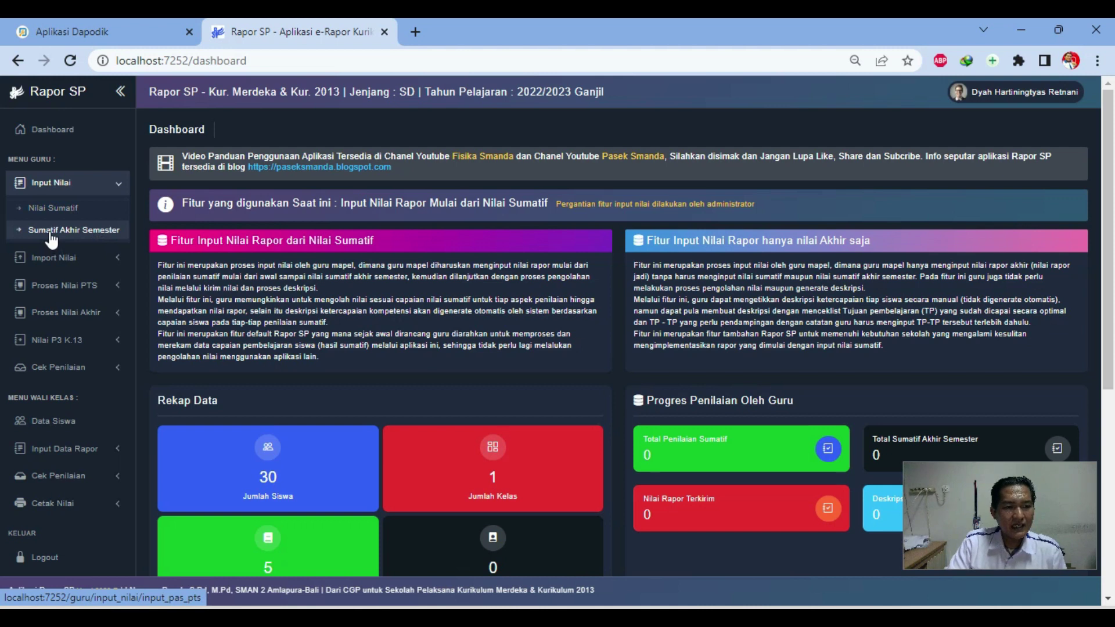
{"action": "left_click", "coordinate": [70, 210]}
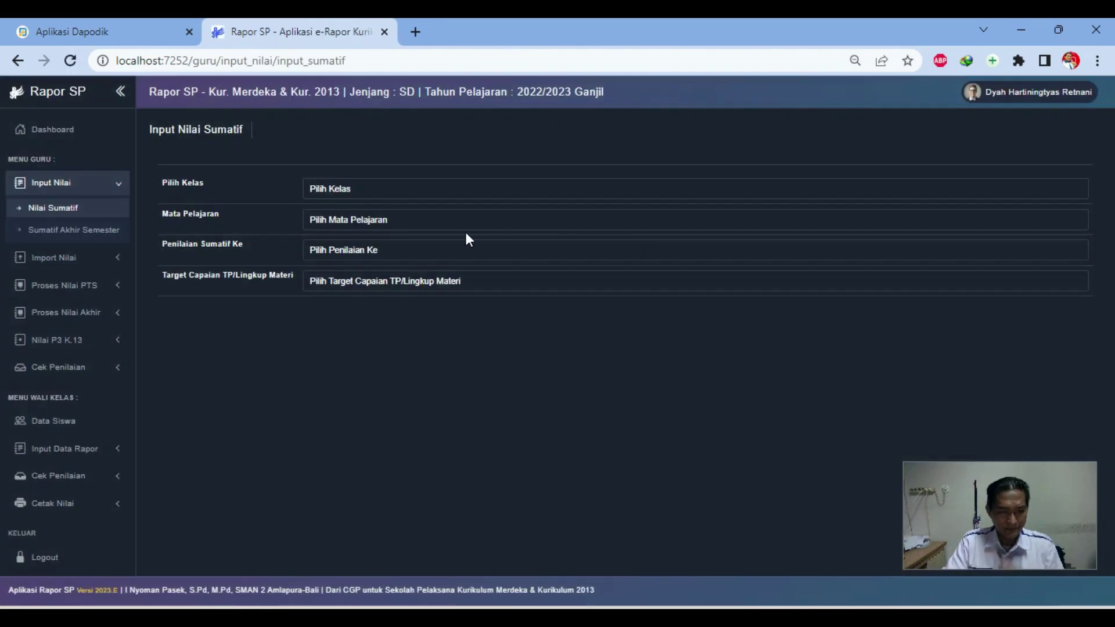
{"action": "left_click", "coordinate": [386, 191]}
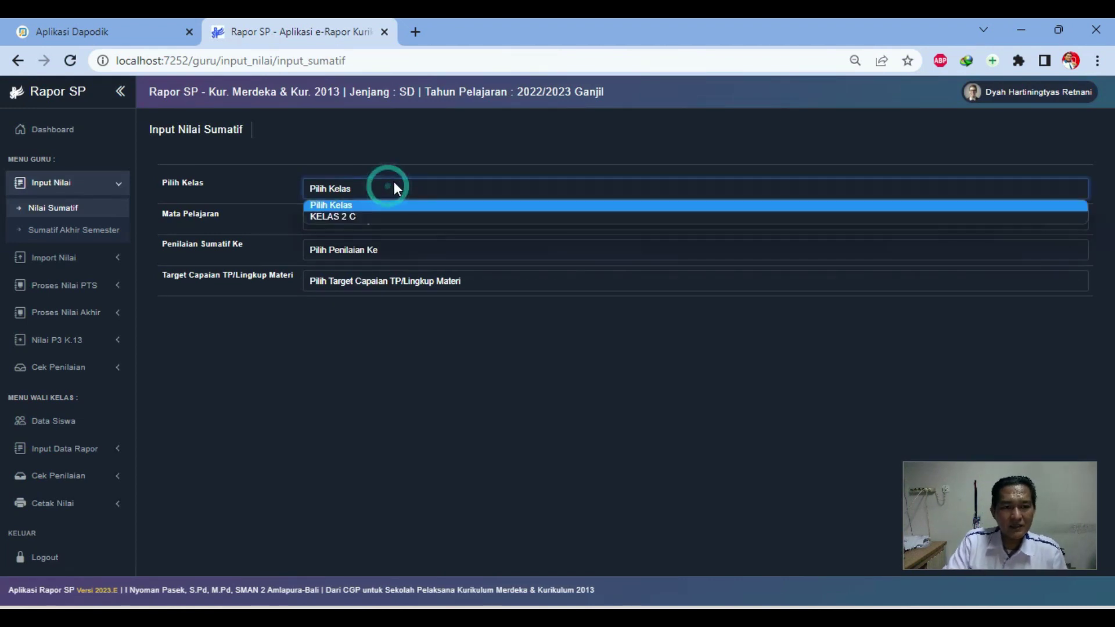
{"action": "left_click", "coordinate": [367, 217]}
{"action": "left_click", "coordinate": [365, 220]}
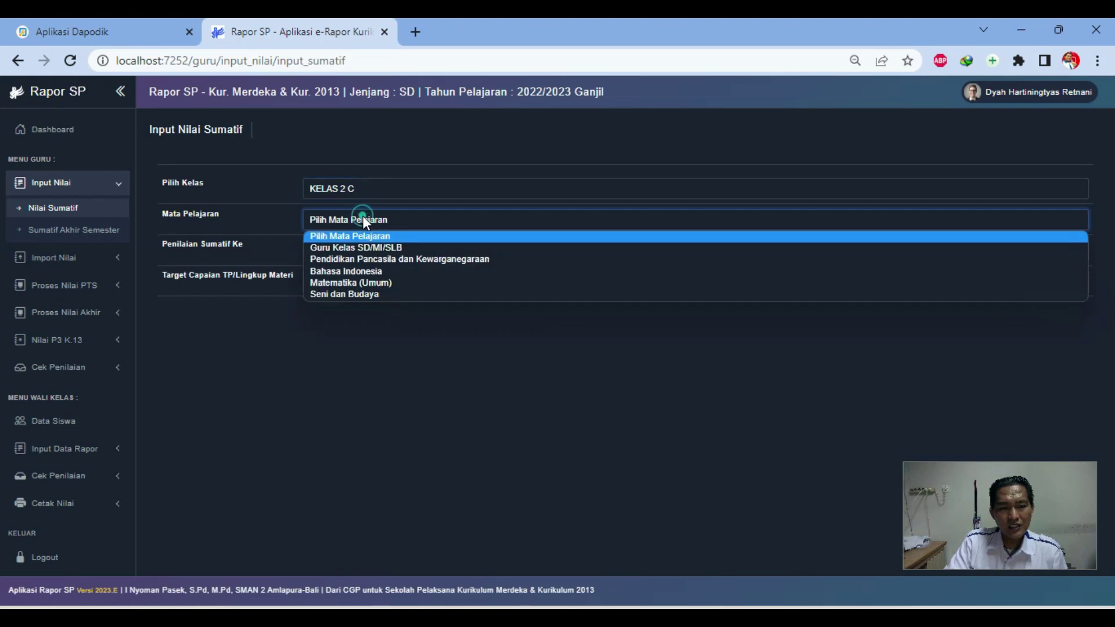
{"action": "left_click", "coordinate": [344, 259]}
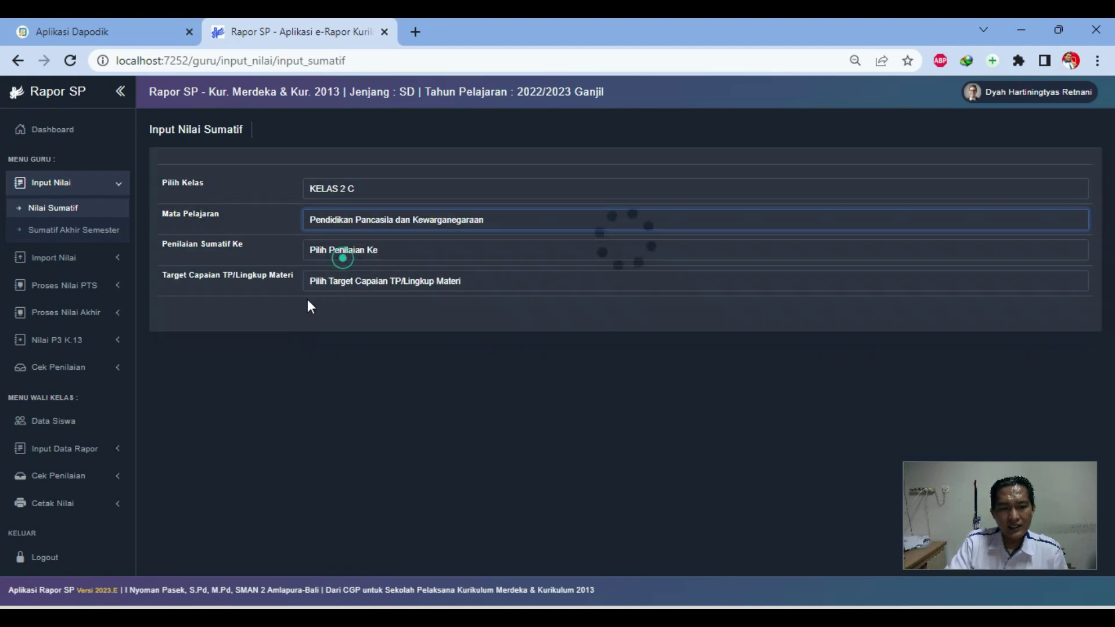
{"action": "left_click", "coordinate": [337, 245]}
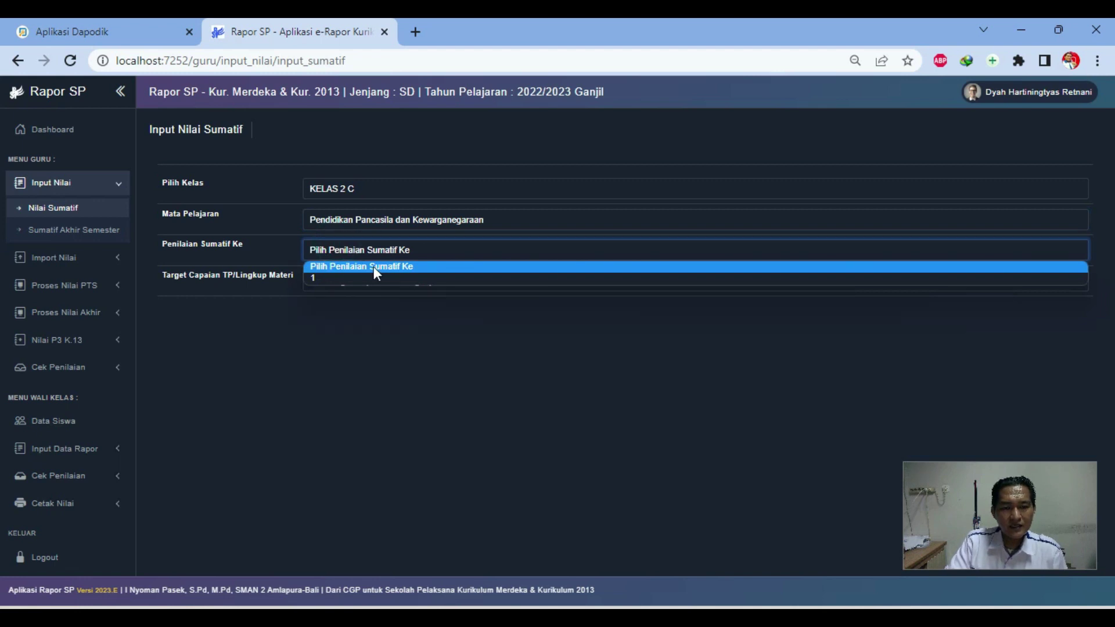
{"action": "left_click", "coordinate": [336, 278]}
Step: Start adding a new Target Capaian TP/Lingkup Materi and enter 3.1 as its code
{"action": "left_click", "coordinate": [329, 283]}
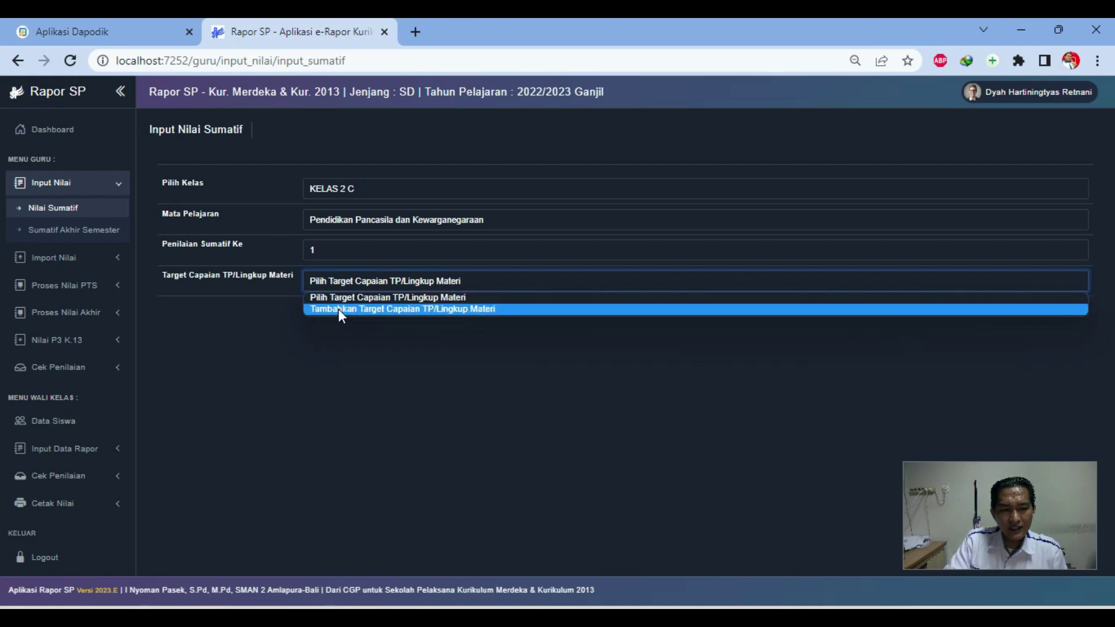
{"action": "left_click", "coordinate": [434, 309]}
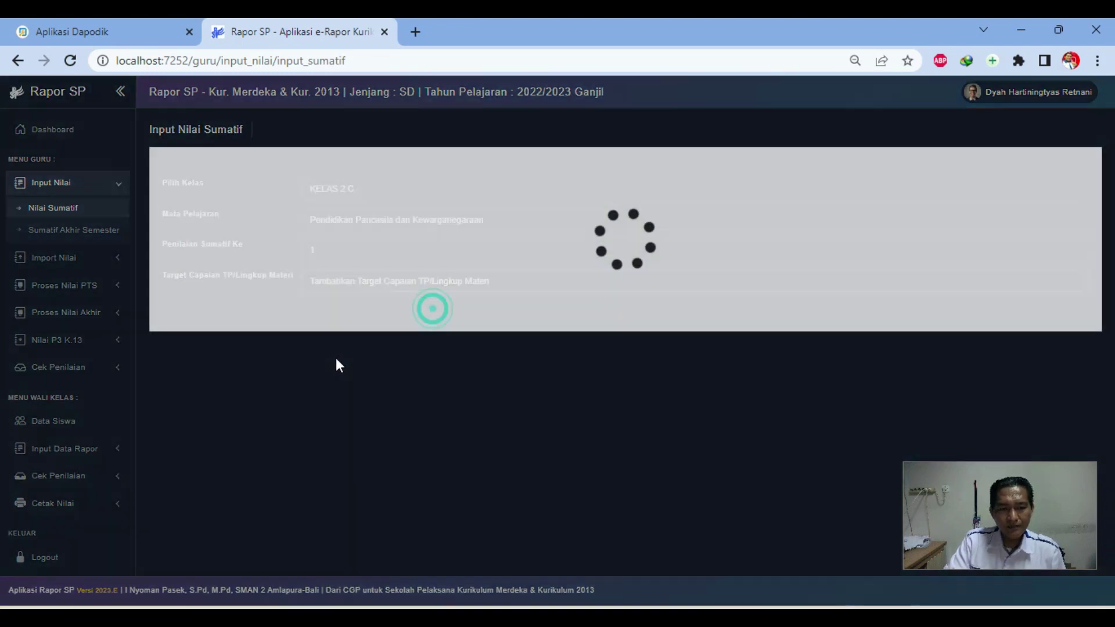
{"action": "left_click", "coordinate": [558, 150]}
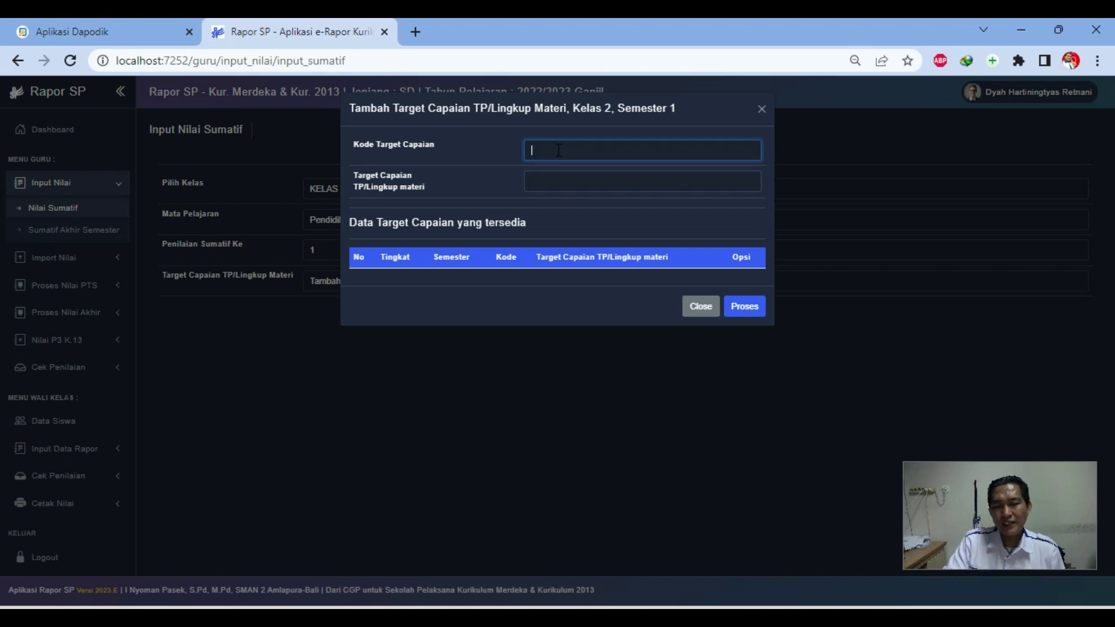
{"action": "type", "text": "3"}
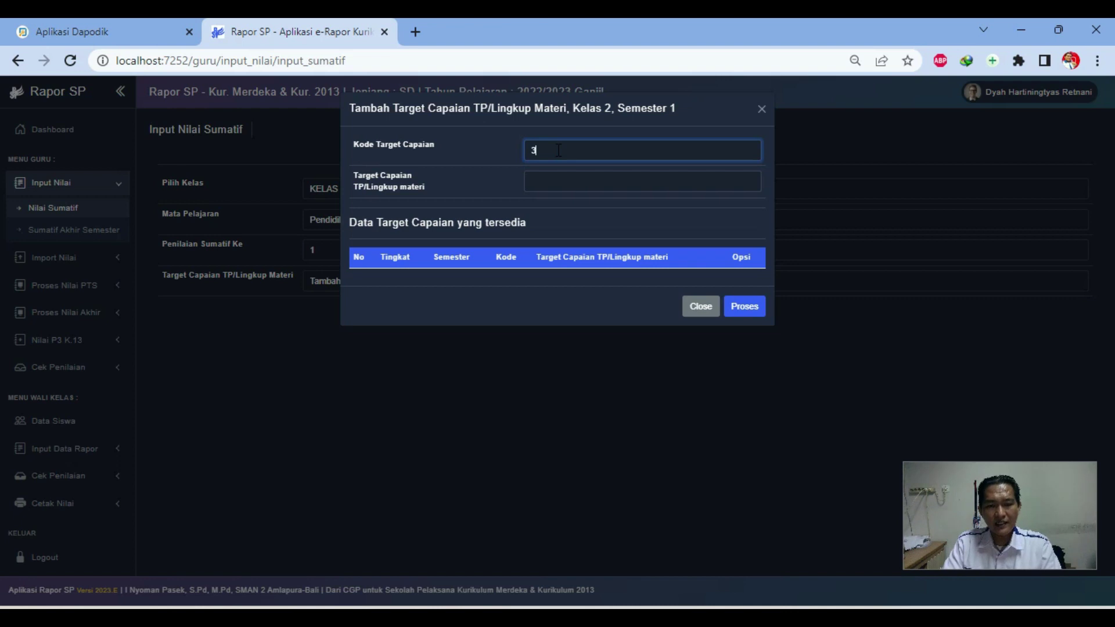
{"action": "type", "text": ".1"}
{"action": "left_click", "coordinate": [547, 184]}
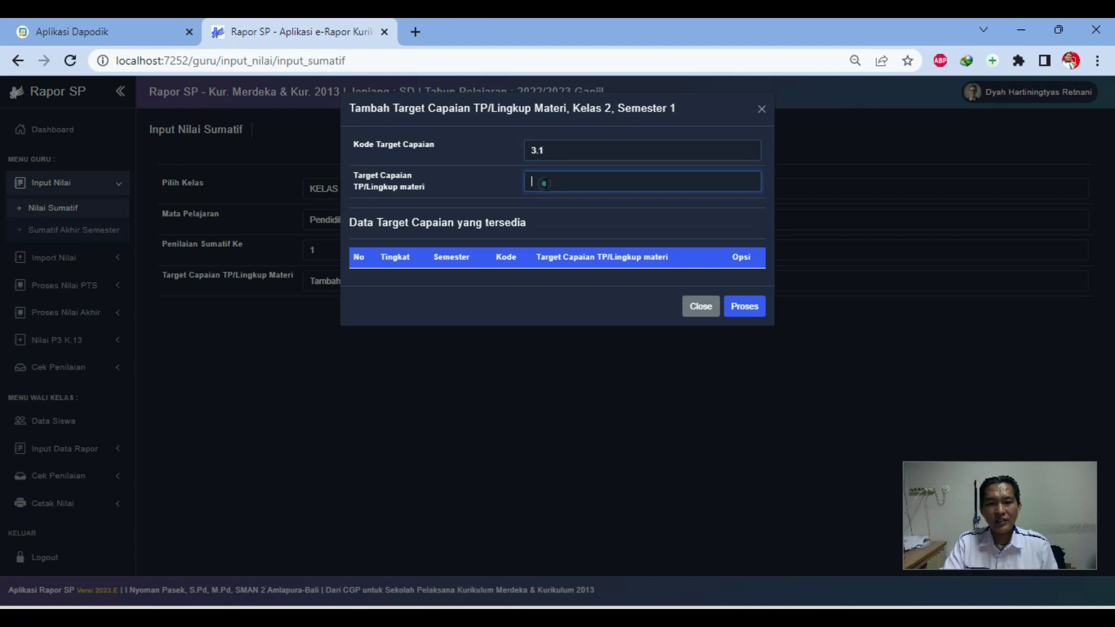
{"action": "double_click", "coordinate": [546, 150]}
{"action": "type", "text": "1"}
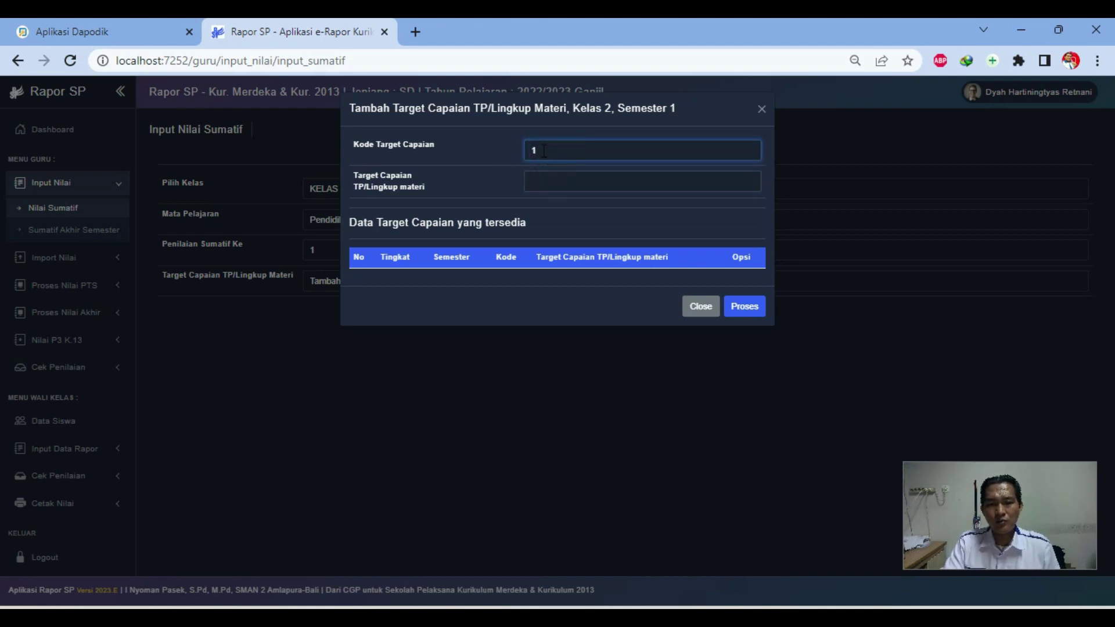
{"action": "double_click", "coordinate": [524, 149]}
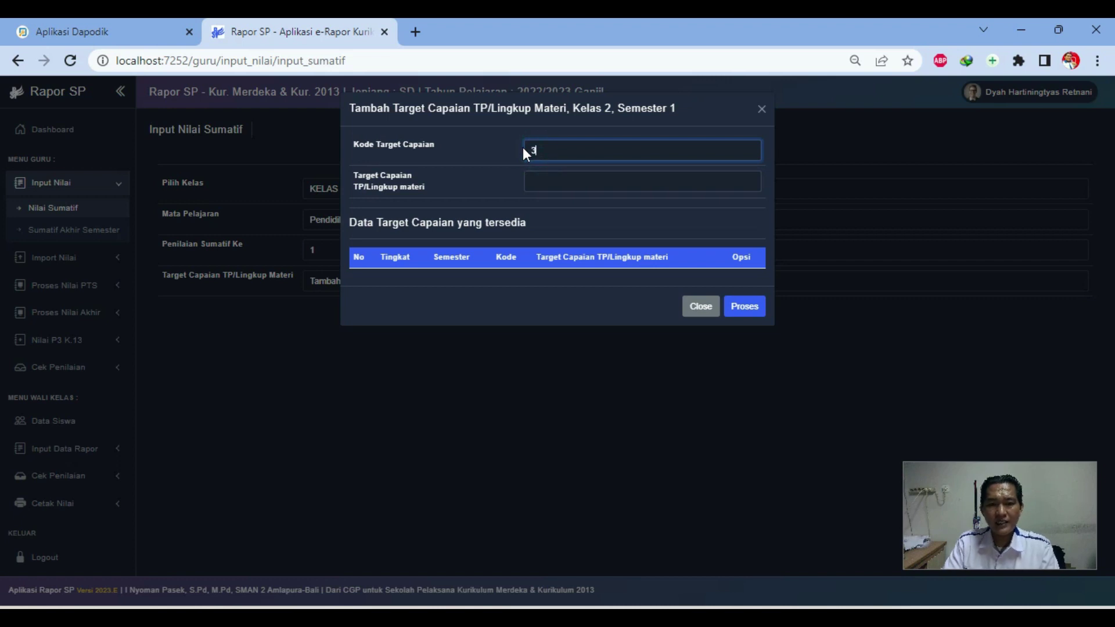
{"action": "type", "text": "3.1"}
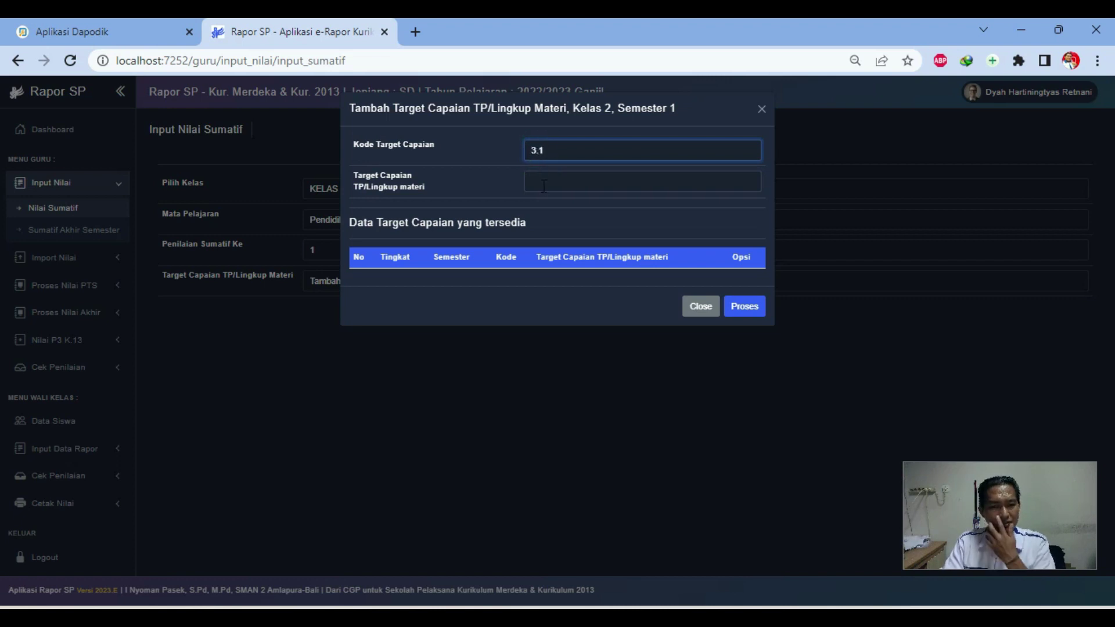
Step: Switch to the TP KURTILAS workbook in Excel and copy the class 2 capaian 3.1 text from the PKN sheet
{"action": "left_click", "coordinate": [543, 185]}
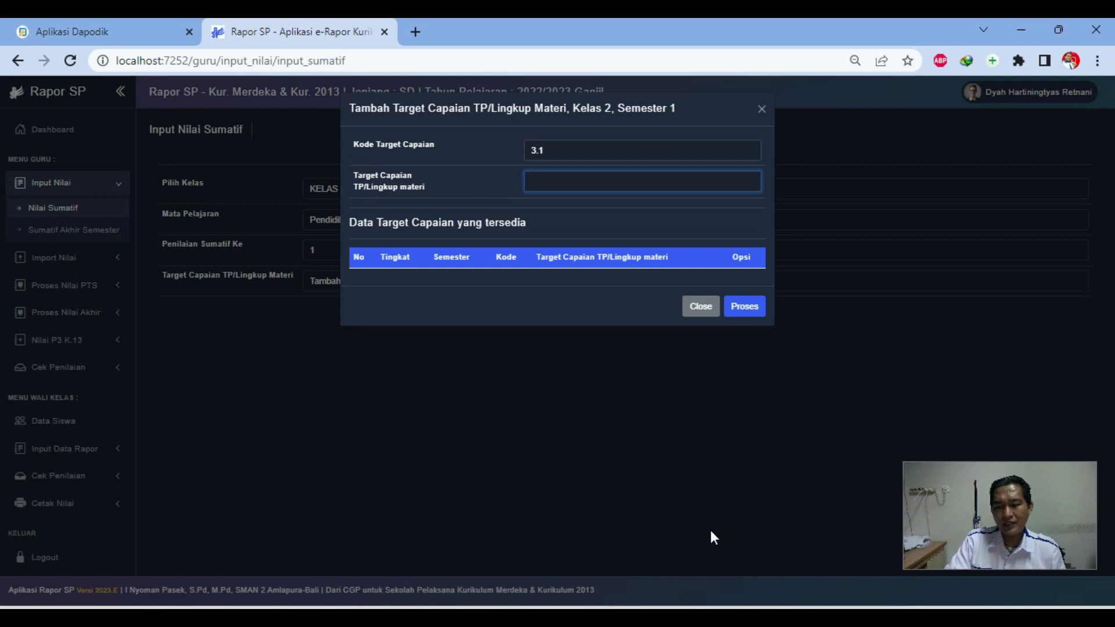
{"action": "left_click", "coordinate": [803, 607]}
{"action": "left_click", "coordinate": [160, 577]}
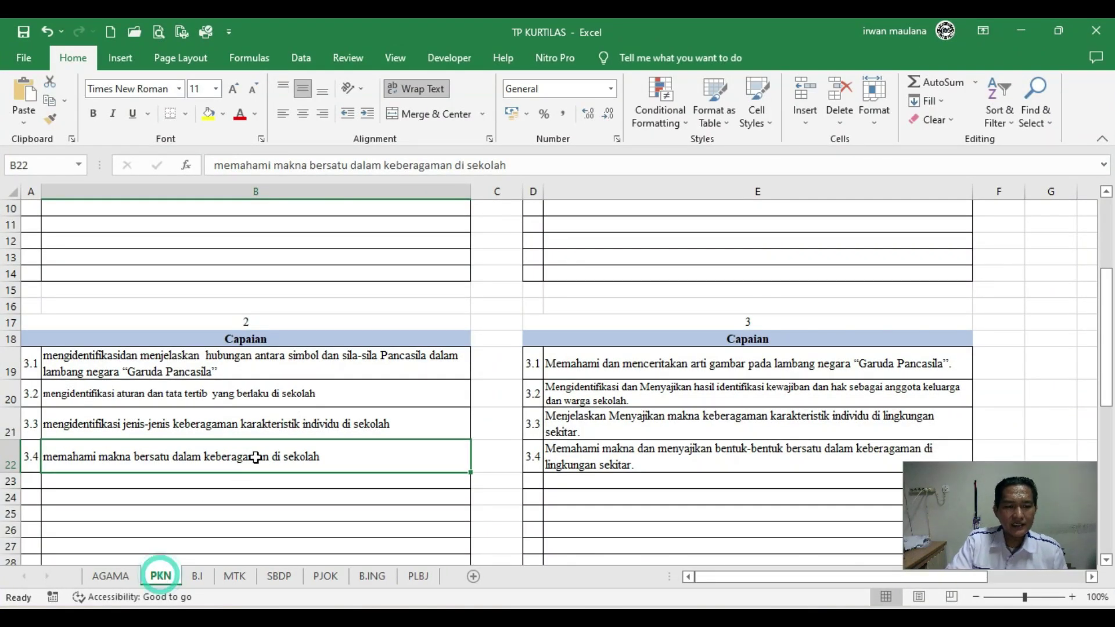
{"action": "left_click", "coordinate": [261, 369]}
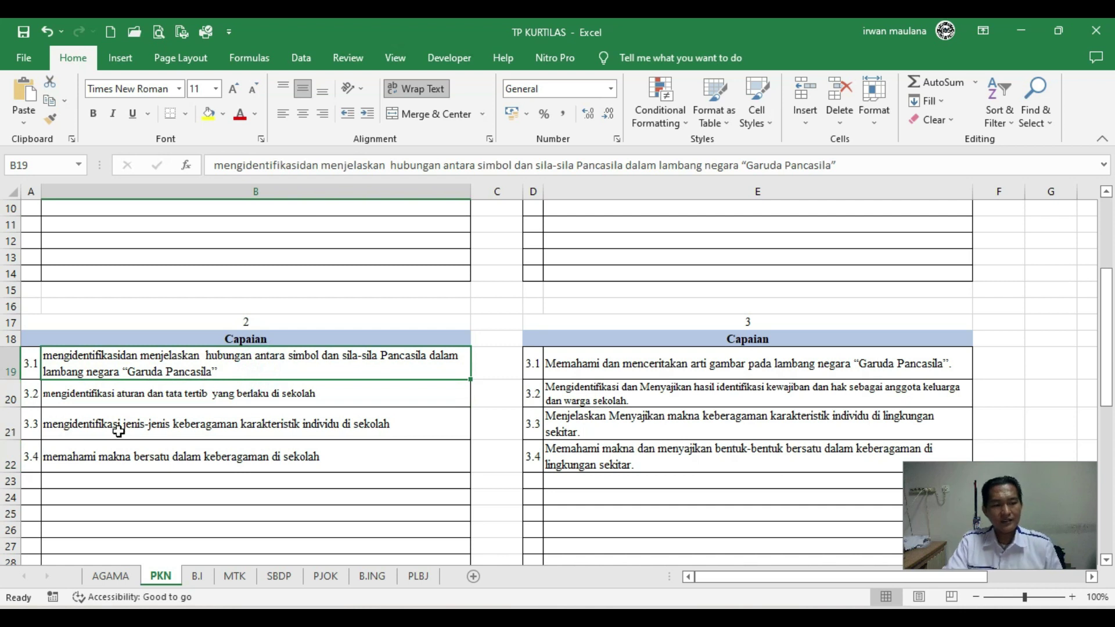
{"action": "left_click", "coordinate": [87, 392]}
{"action": "left_click", "coordinate": [91, 424]}
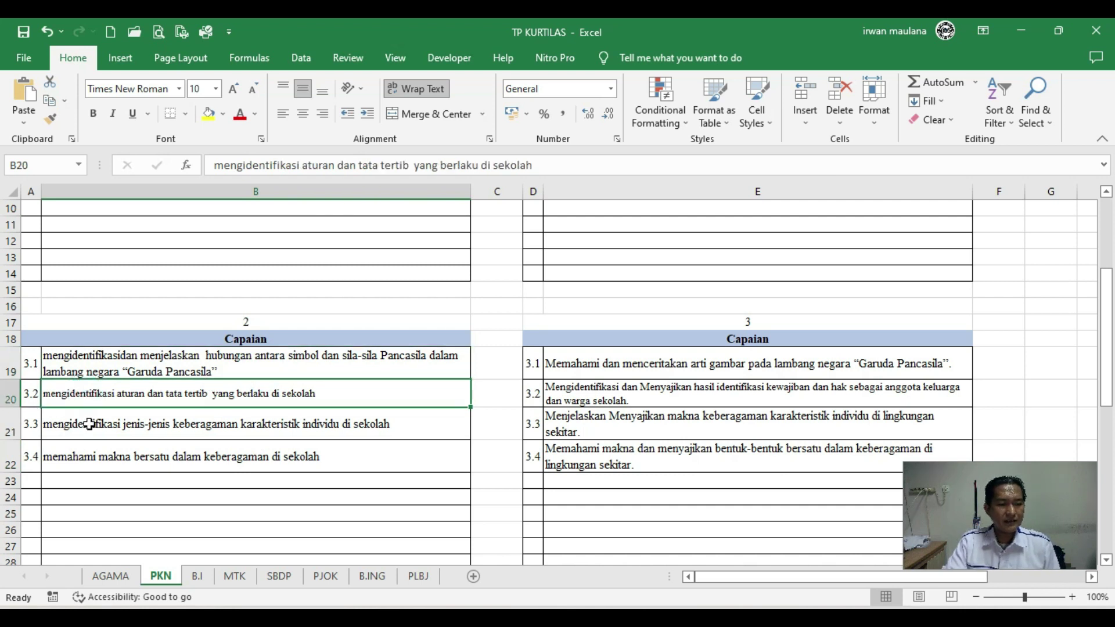
{"action": "left_click", "coordinate": [84, 457]}
{"action": "left_click", "coordinate": [114, 364]}
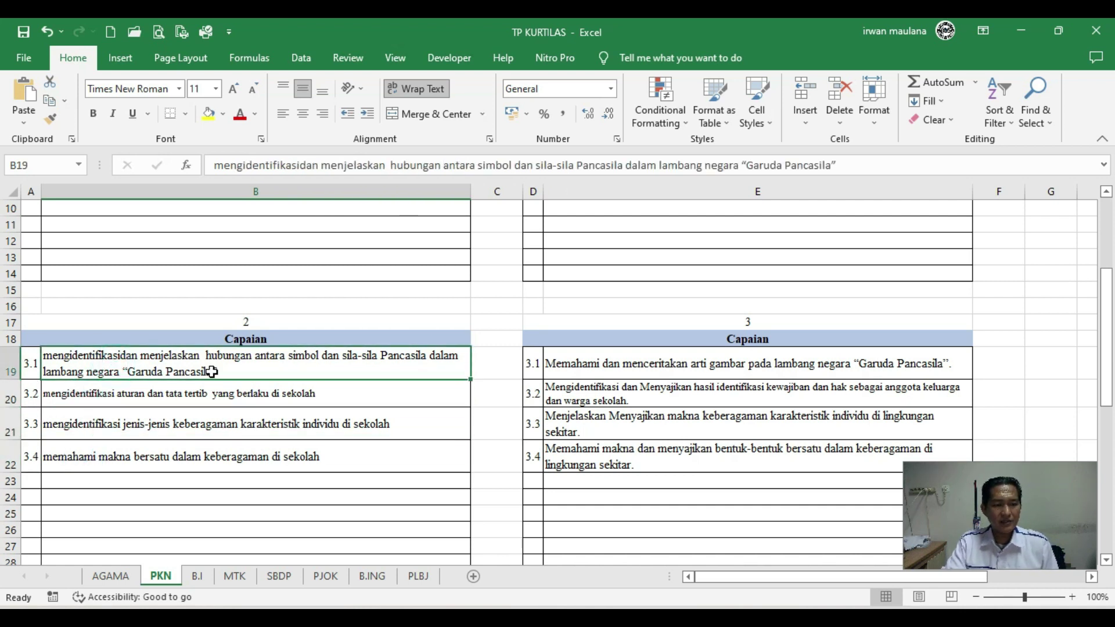
{"action": "key", "text": "ctrl+c"}
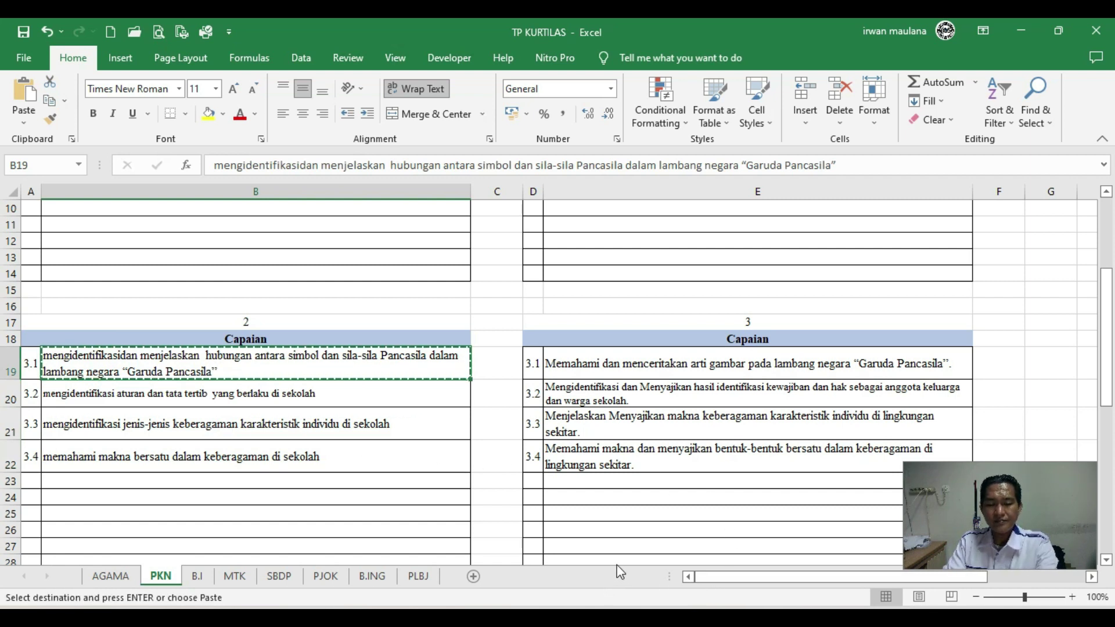
Step: Switch back to Rapor SP, paste the copied text as the description of target 3.1 and submit the target
{"action": "key", "text": "alt+Tab"}
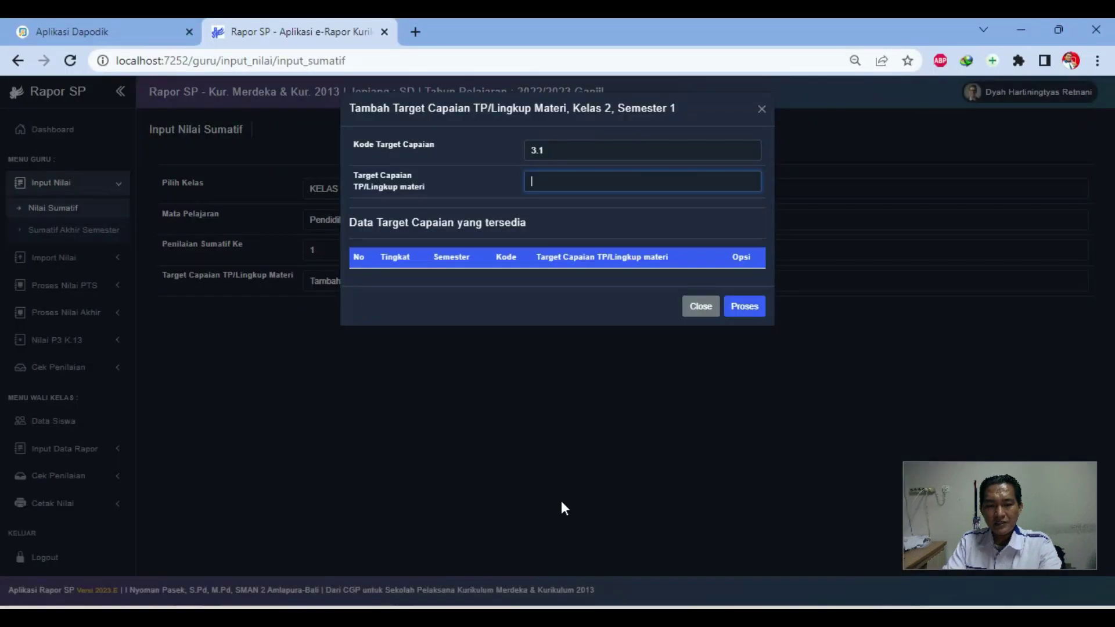
{"action": "key", "text": "ctrl+v"}
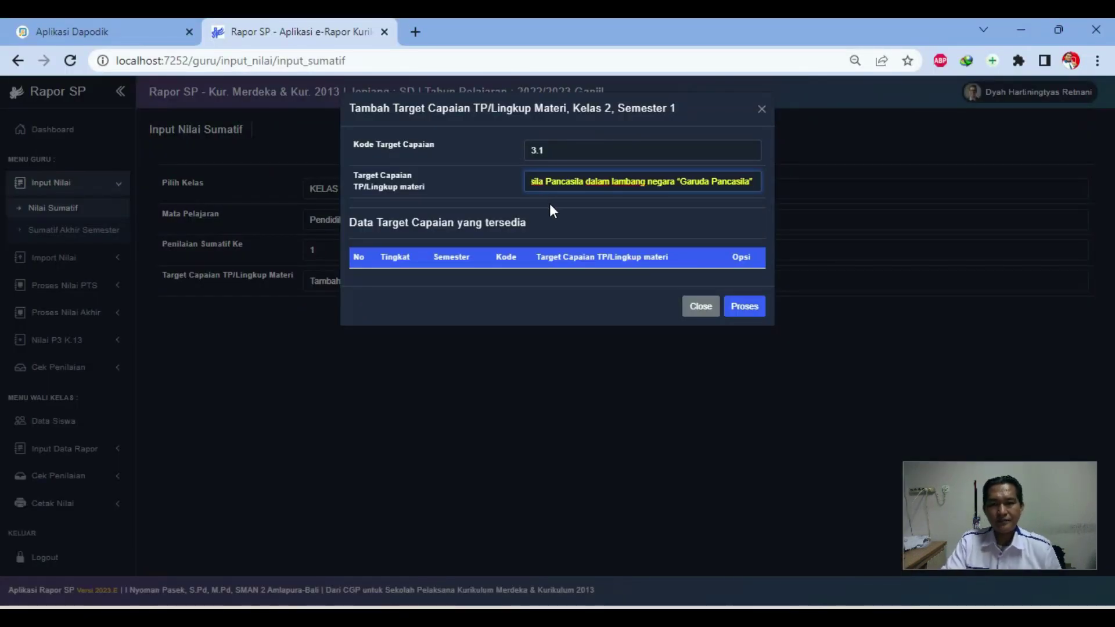
{"action": "left_click", "coordinate": [746, 312]}
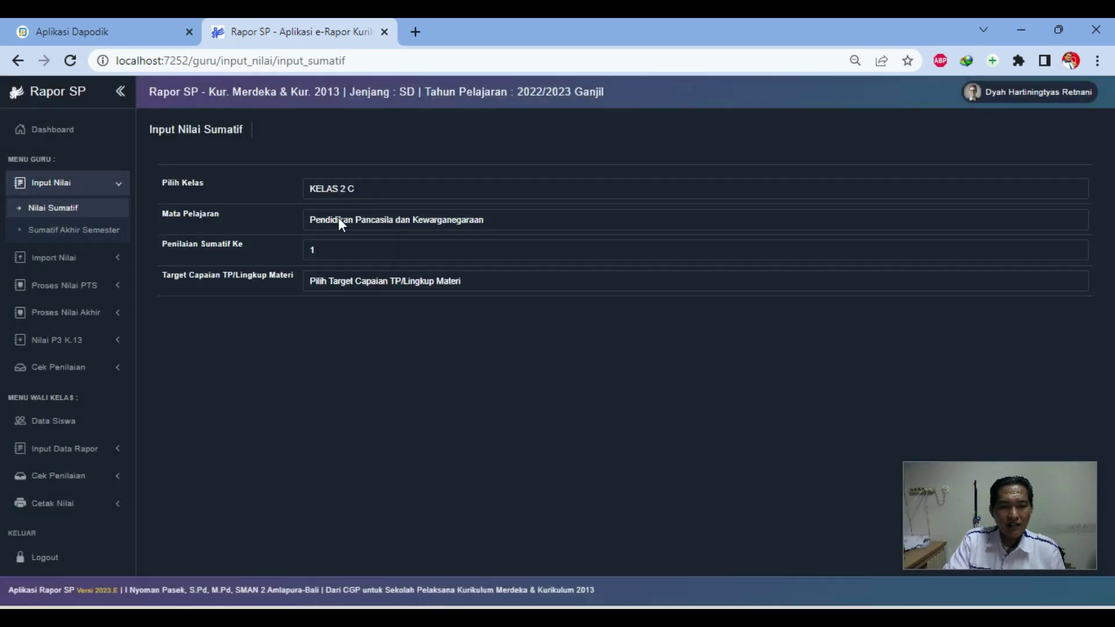
Step: Start adding another Target Capaian for sumatif assessment 1 and enter 3.2 as its code
{"action": "left_click", "coordinate": [323, 282]}
{"action": "left_click", "coordinate": [323, 281]}
{"action": "left_click", "coordinate": [323, 281]}
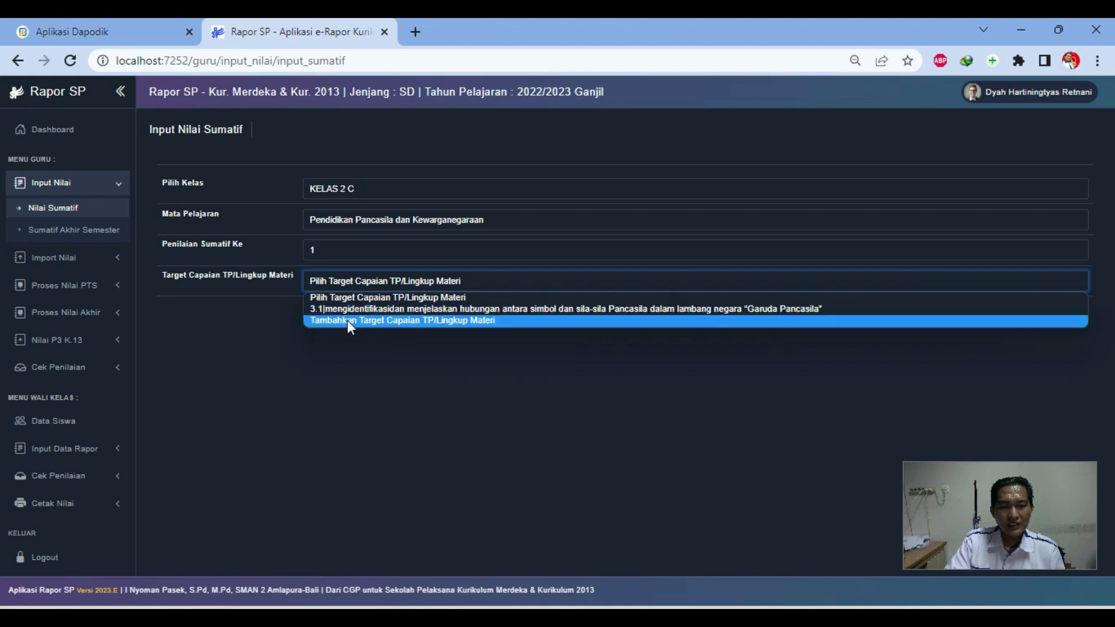
{"action": "left_click", "coordinate": [360, 243]}
{"action": "left_click", "coordinate": [360, 243]}
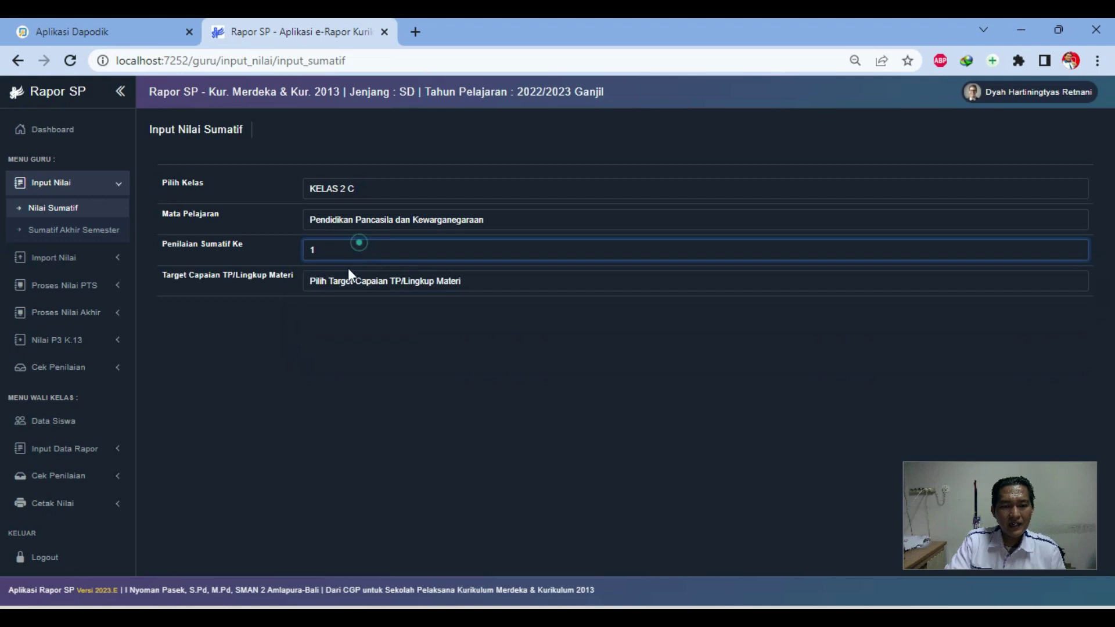
{"action": "left_click", "coordinate": [344, 284]}
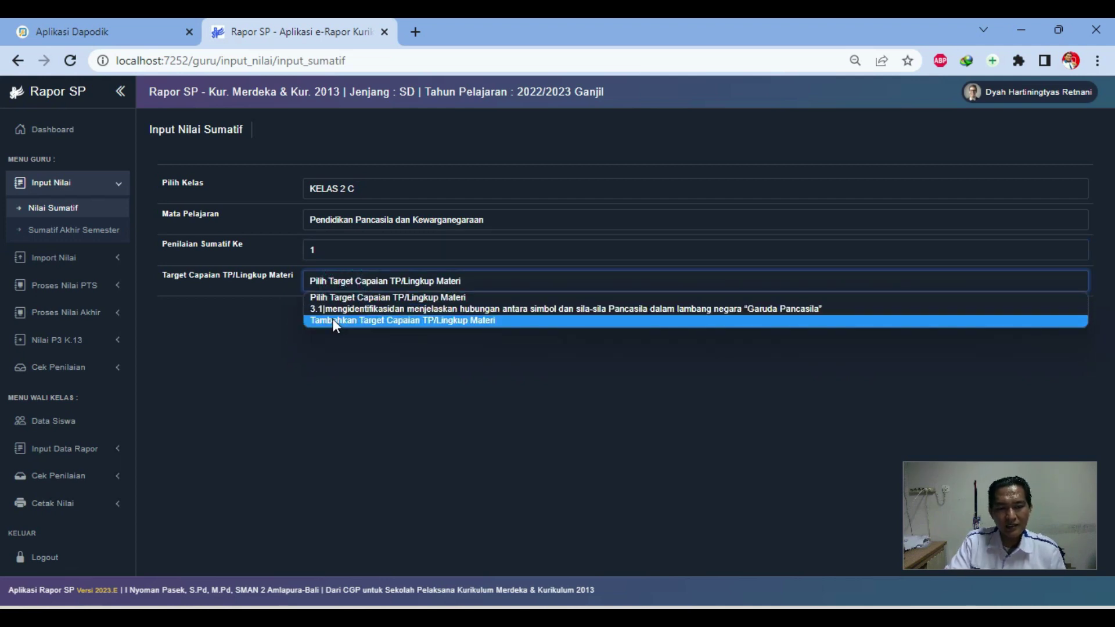
{"action": "left_click", "coordinate": [333, 320]}
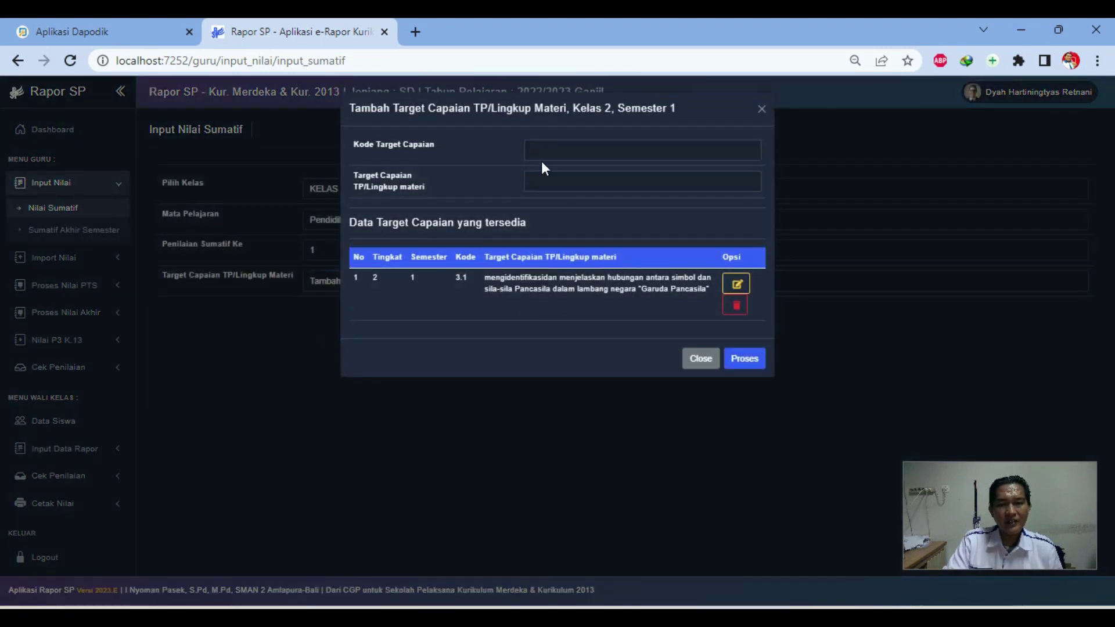
{"action": "left_click", "coordinate": [563, 145]}
{"action": "type", "text": "3.2"}
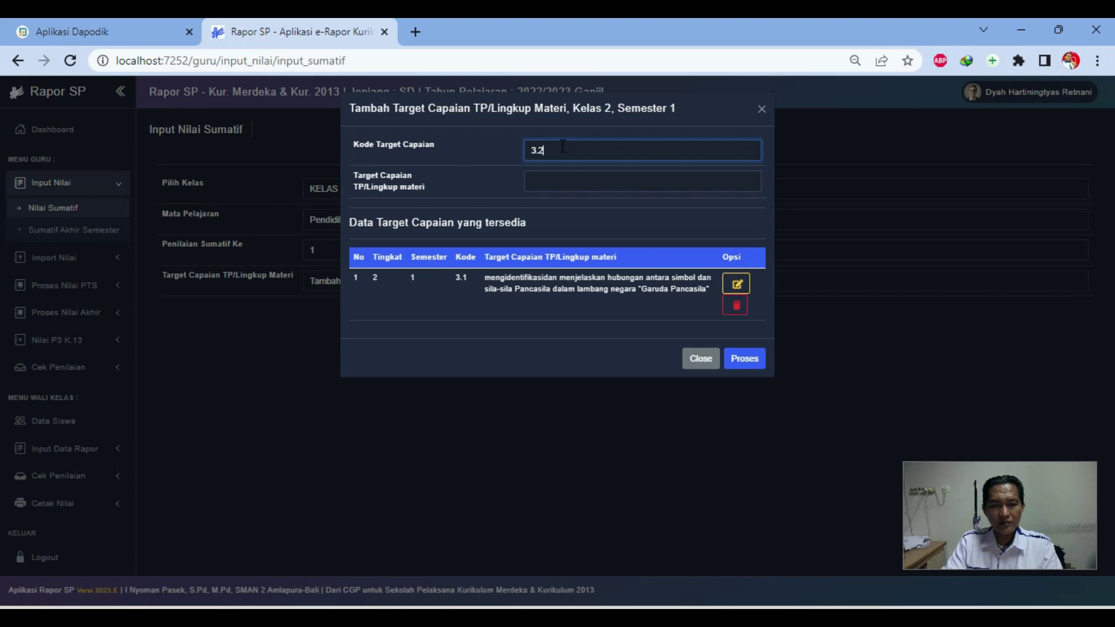
Step: Switch to the TP KURTILAS workbook in Excel and copy the class 2 capaian 3.2 text in B20
{"action": "left_click", "coordinate": [541, 185]}
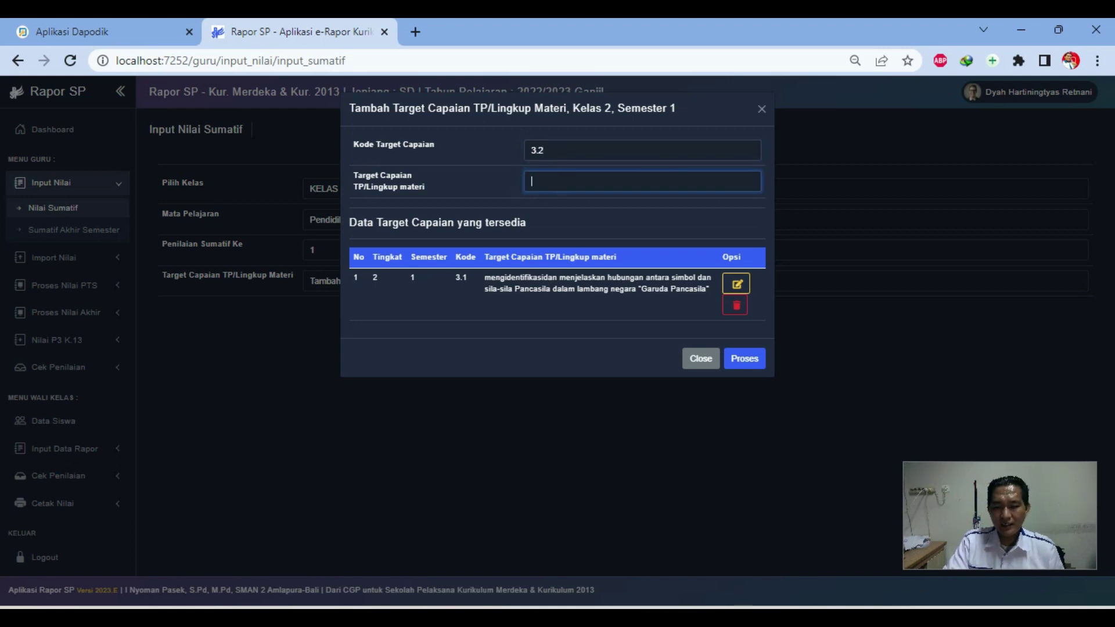
{"action": "key", "text": "alt+Tab"}
{"action": "left_click", "coordinate": [280, 397]}
{"action": "key", "text": "ctrl+c"}
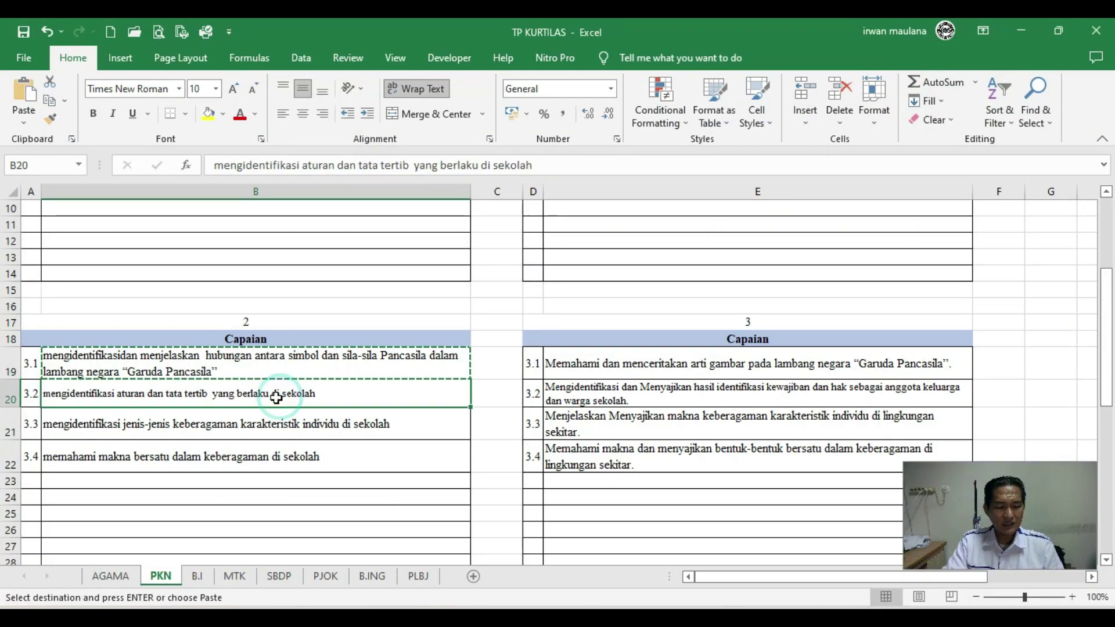
Step: Switch back to Rapor SP, paste the copied text as the description of target 3.2 and submit the target
{"action": "key", "text": "alt+Tab"}
{"action": "key", "text": "ctrl+v"}
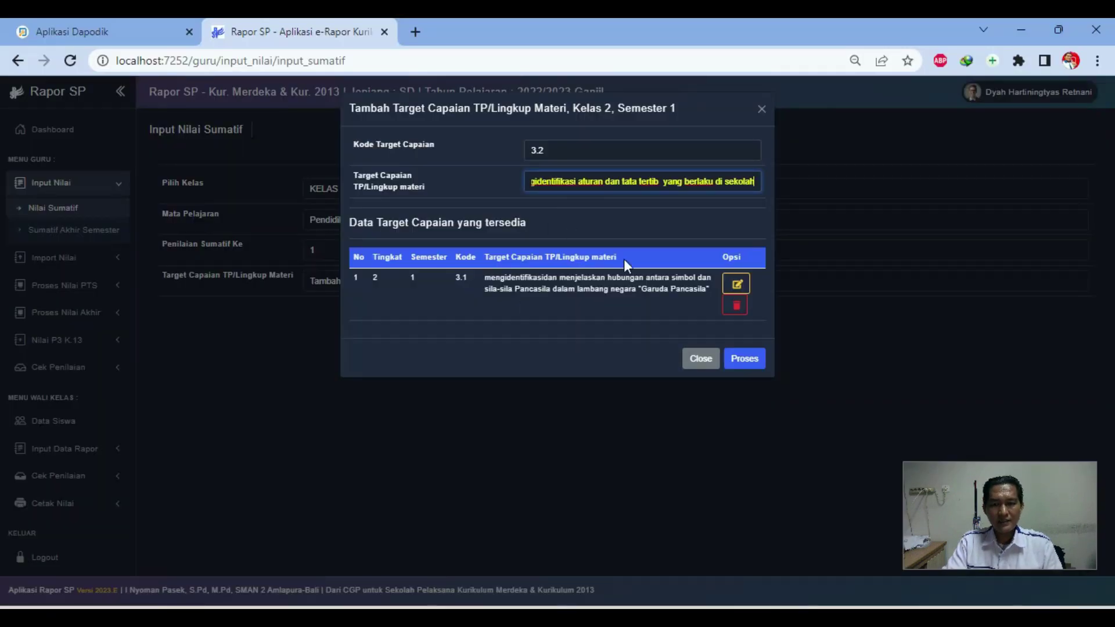
{"action": "left_click", "coordinate": [731, 365]}
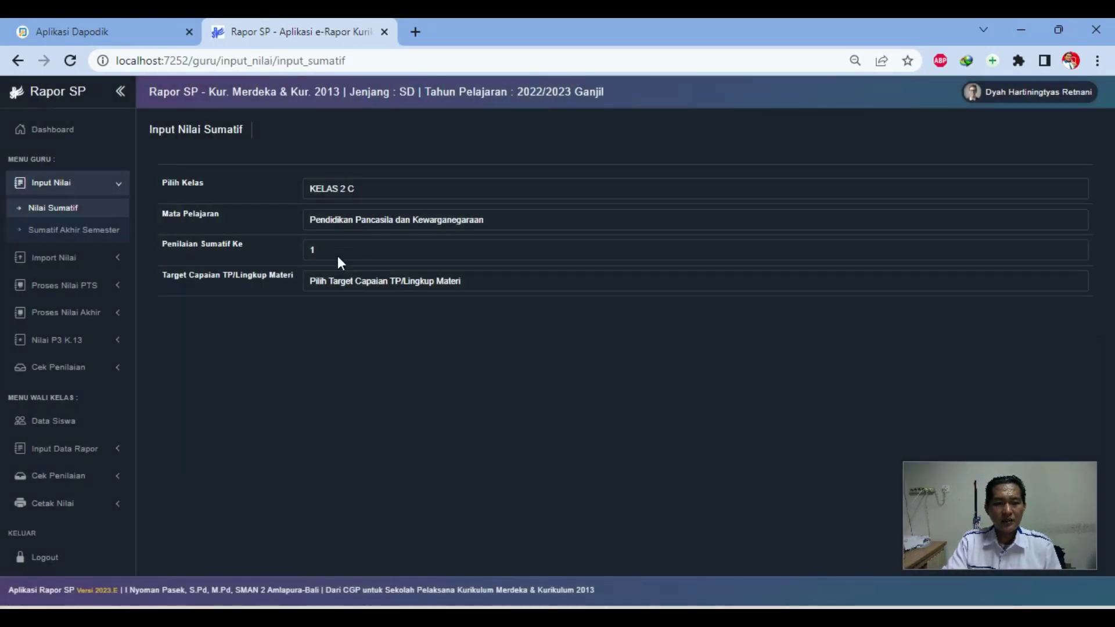
Step: Reselect sumatif assessment 1, start adding another Target Capaian and enter 3.3 as its code
{"action": "left_click", "coordinate": [340, 277]}
{"action": "left_click", "coordinate": [349, 242]}
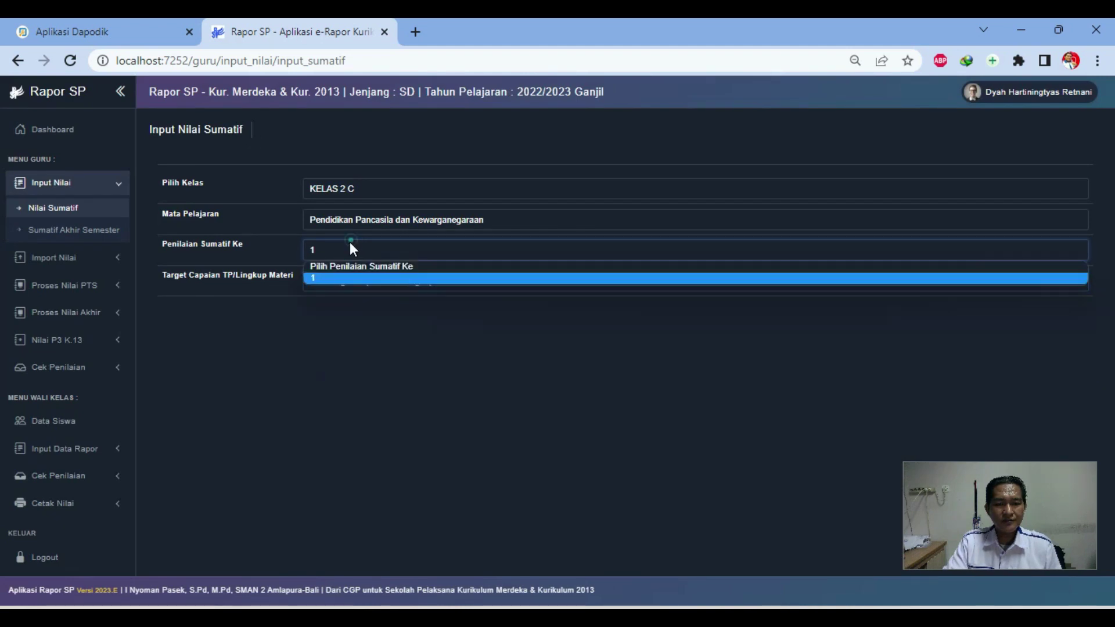
{"action": "left_click", "coordinate": [342, 279]}
{"action": "left_click", "coordinate": [339, 281]}
{"action": "left_click", "coordinate": [337, 332]}
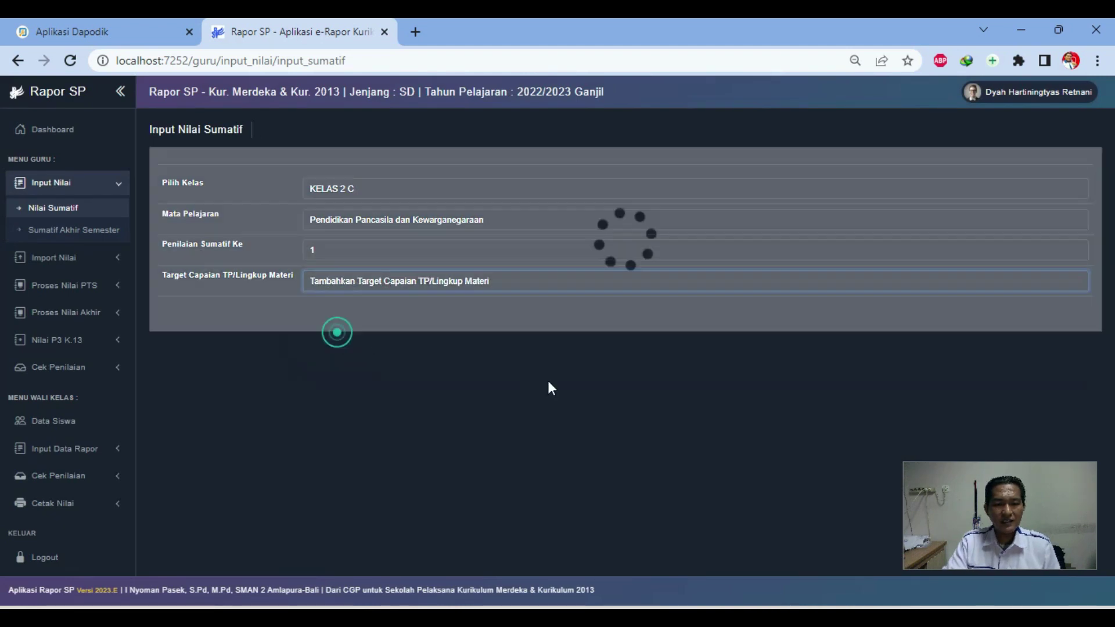
{"action": "left_click", "coordinate": [562, 150]}
{"action": "type", "text": "3.3"}
Step: Switch to the TP KURTILAS workbook in Excel and copy the class 2 capaian 3.3 text in B21
{"action": "left_click", "coordinate": [776, 607]}
{"action": "left_click", "coordinate": [150, 429]}
{"action": "key", "text": "ctrl+c"}
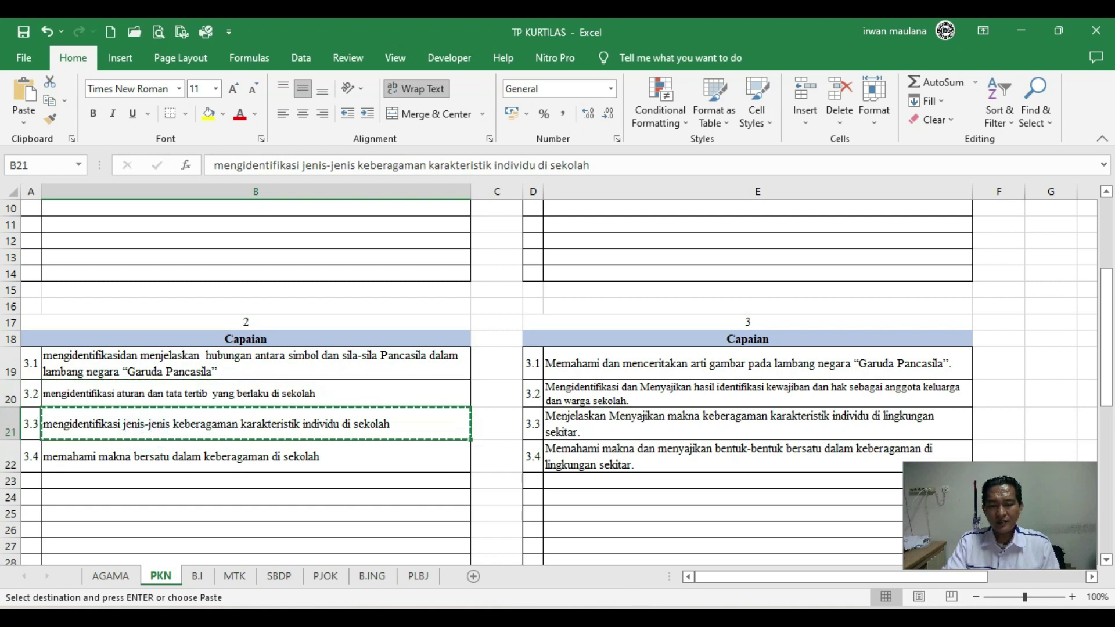
Step: Switch back to Rapor SP, paste the copied text as the description of target 3.3 and submit the target
{"action": "key", "text": "alt+Tab"}
{"action": "left_click", "coordinate": [555, 180]}
{"action": "key", "text": "ctrl+v"}
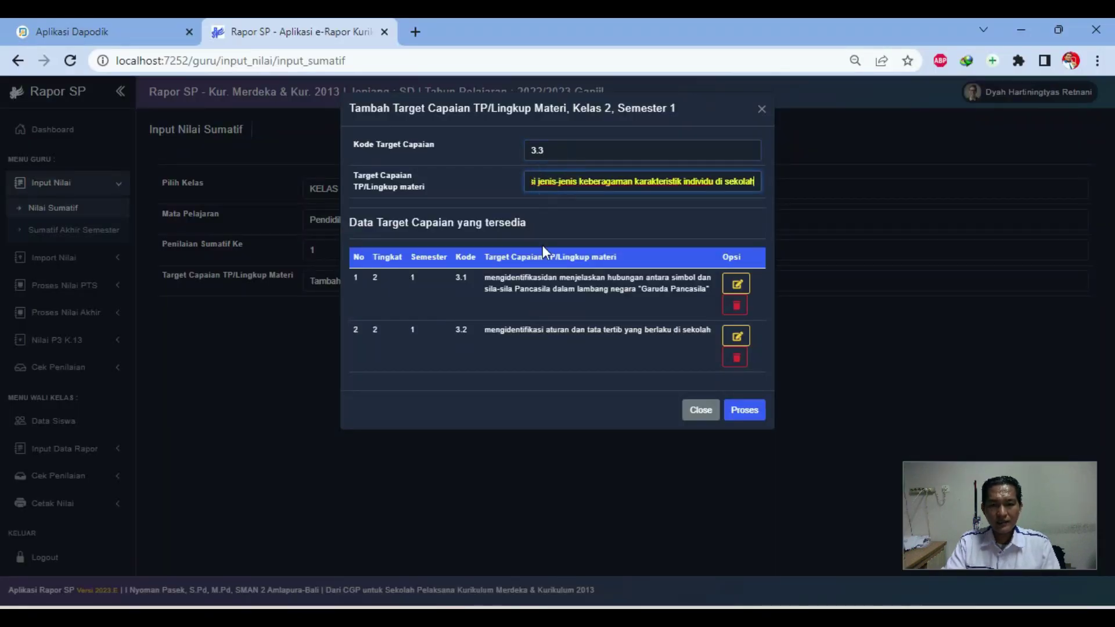
{"action": "left_click", "coordinate": [757, 415]}
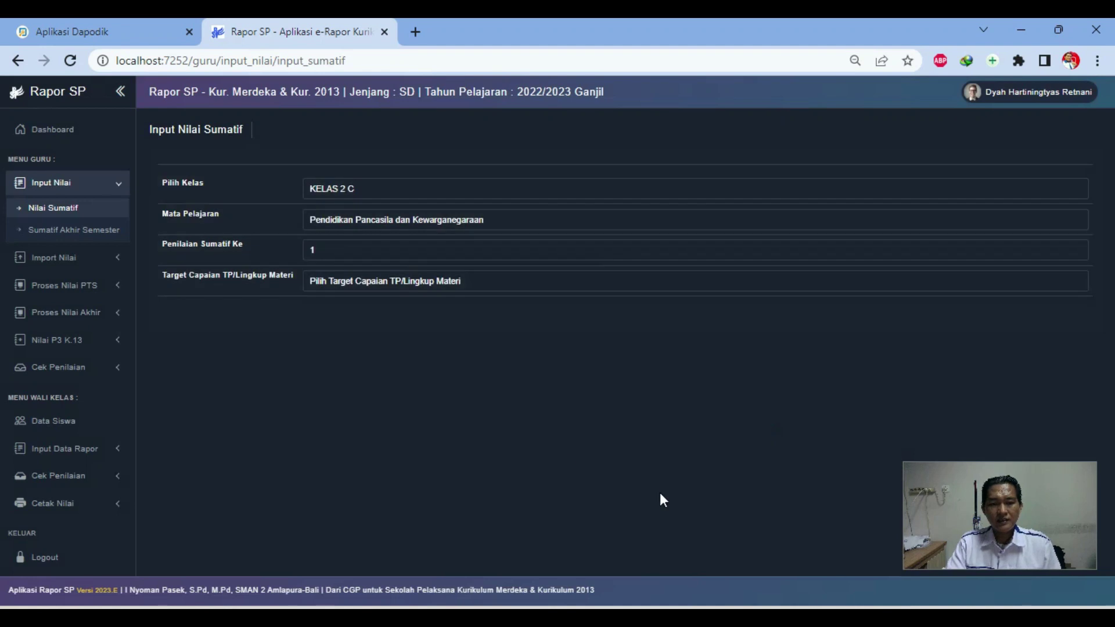
Step: Start adding another Target Capaian for sumatif assessment 1 and enter 3.4 as its code
{"action": "left_click", "coordinate": [354, 281]}
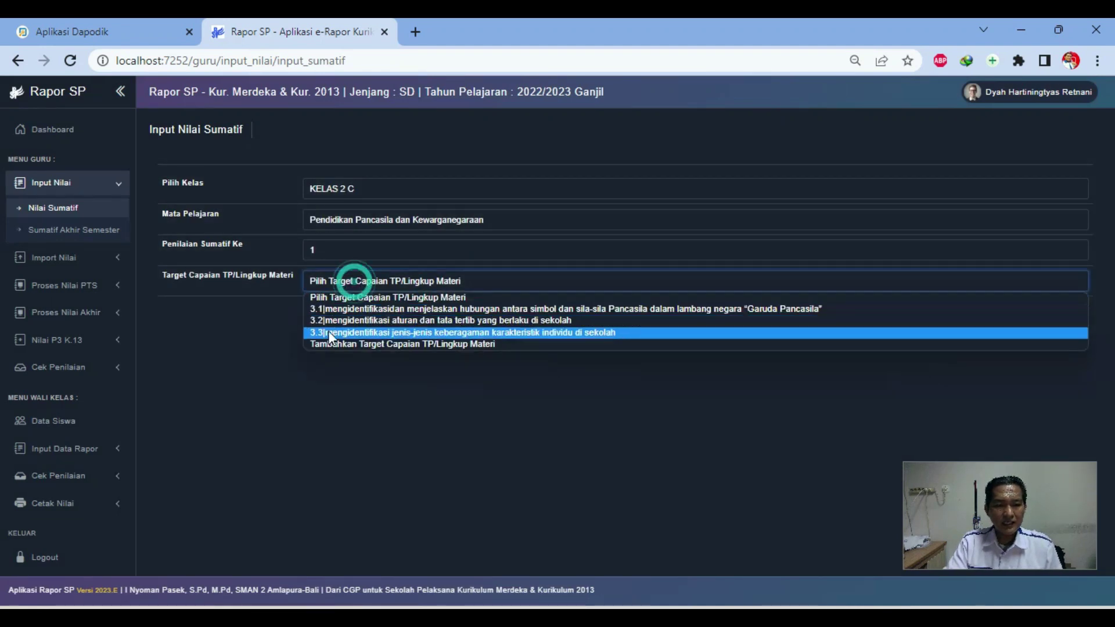
{"action": "left_click", "coordinate": [322, 346]}
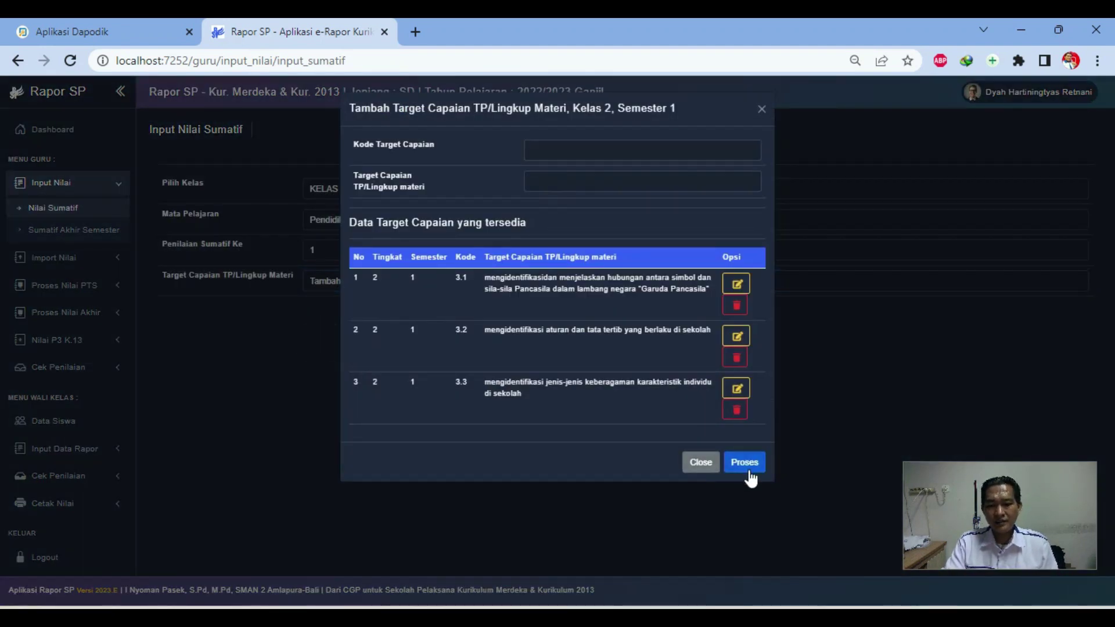
{"action": "left_click", "coordinate": [552, 152]}
{"action": "type", "text": "3.4"}
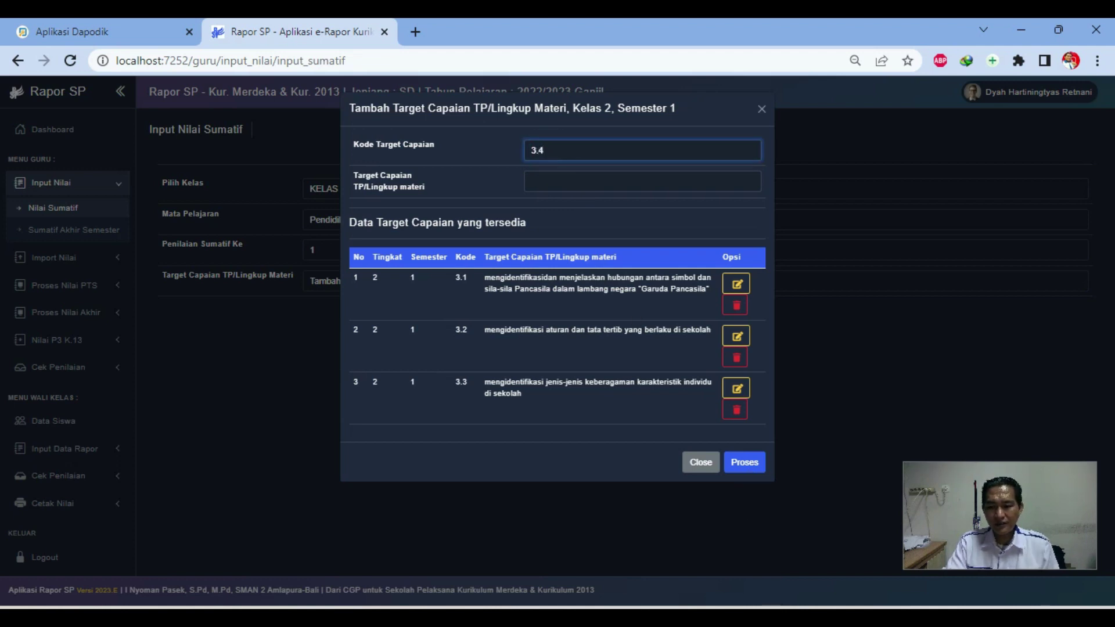
Step: Switch to the TP KURTILAS workbook in Excel and copy the class 2 capaian 3.4 text in B22
{"action": "key", "text": "alt+Tab"}
{"action": "left_click", "coordinate": [167, 459]}
{"action": "key", "text": "ctrl+c"}
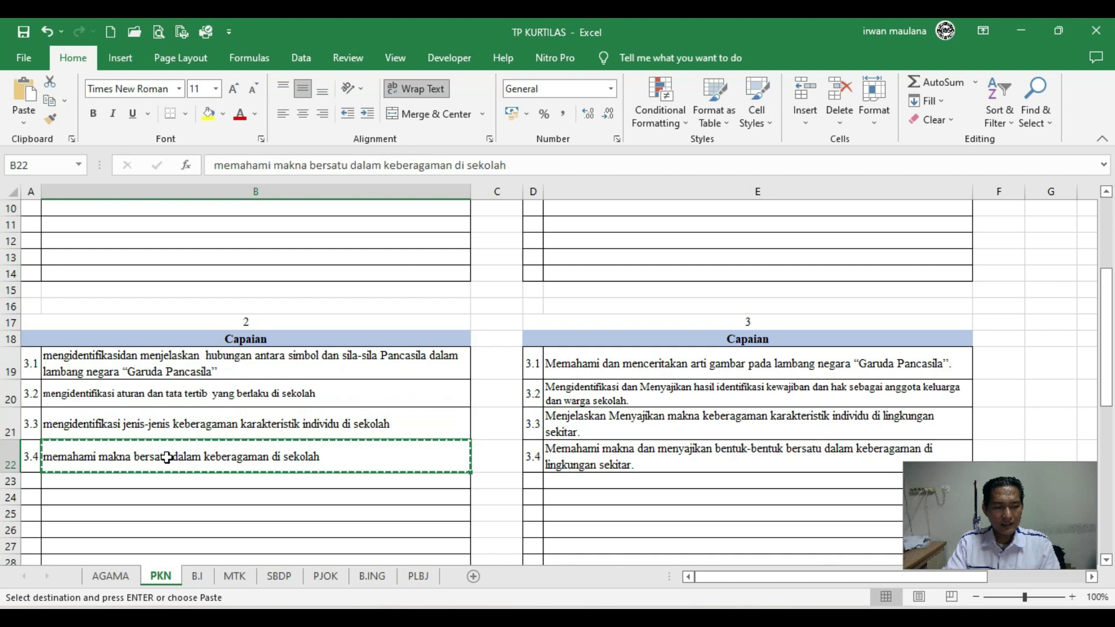
Step: Switch back to Rapor SP, paste the copied text as the description of target 3.4 and submit the target
{"action": "key", "text": "alt+Tab"}
{"action": "left_click", "coordinate": [577, 180]}
{"action": "key", "text": "ctrl+v"}
{"action": "left_click", "coordinate": [747, 463]}
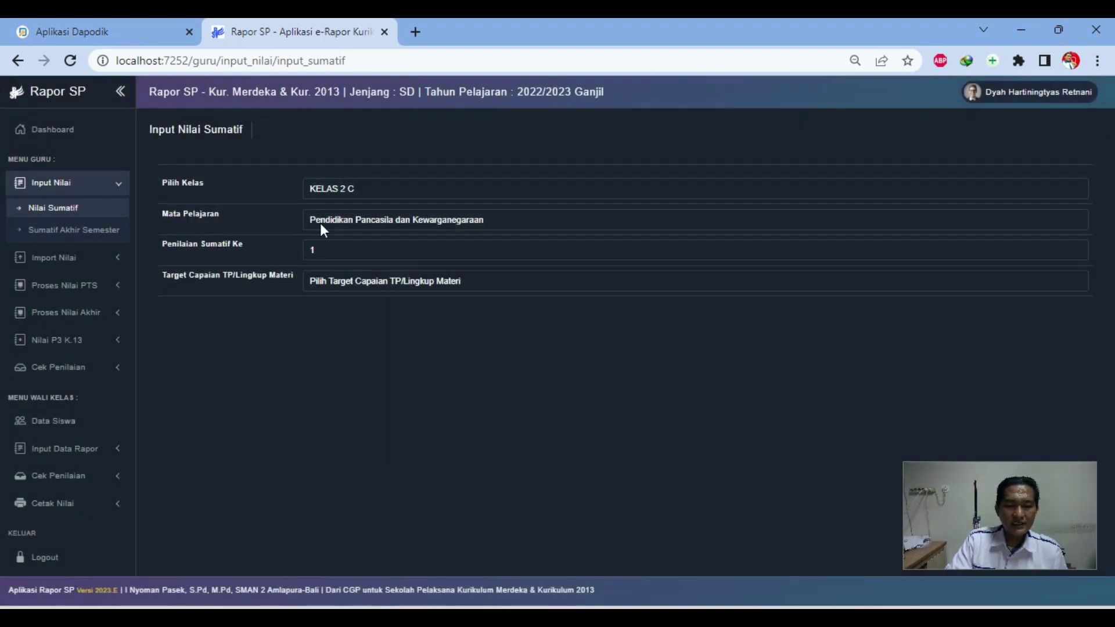
Step: Check the list of available PKN targets and change the subject to Bahasa Indonesia
{"action": "left_click", "coordinate": [324, 281]}
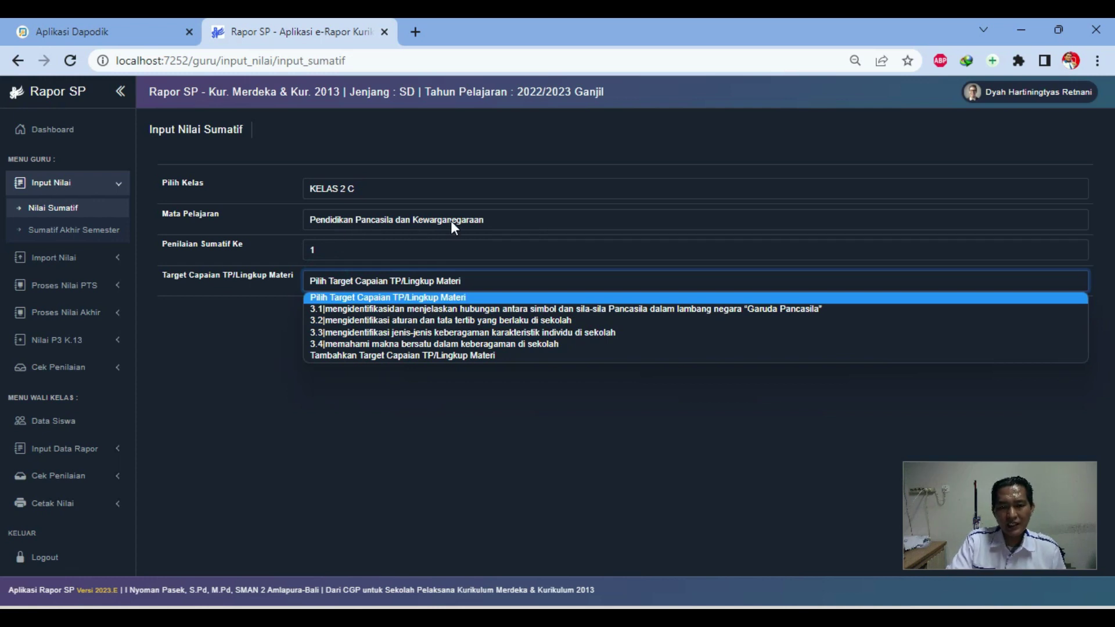
{"action": "left_click", "coordinate": [390, 224]}
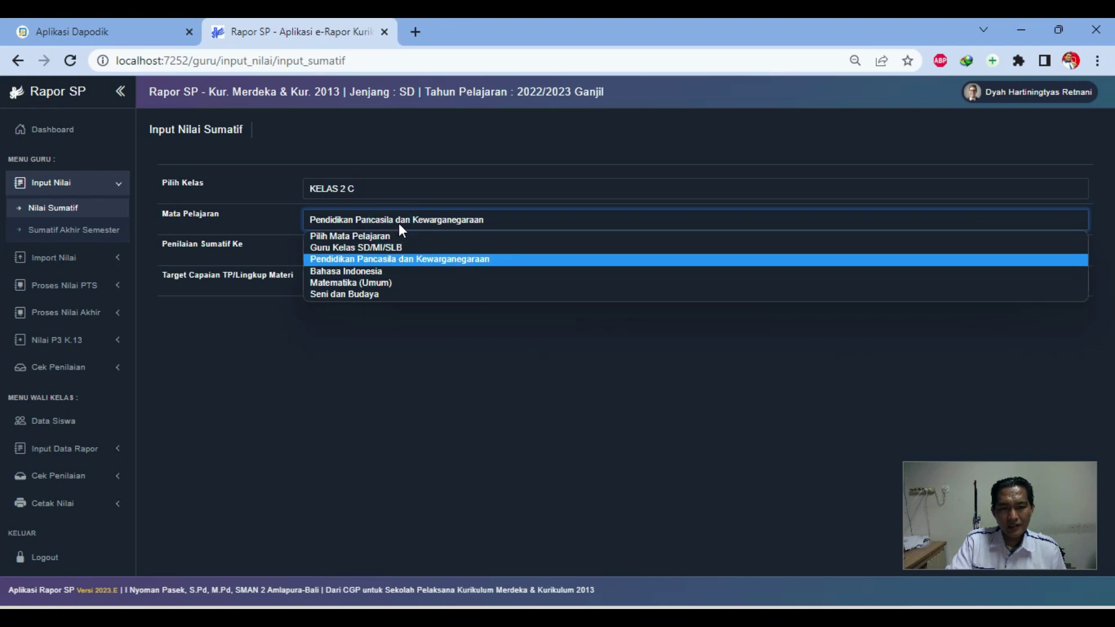
{"action": "left_click", "coordinate": [355, 271]}
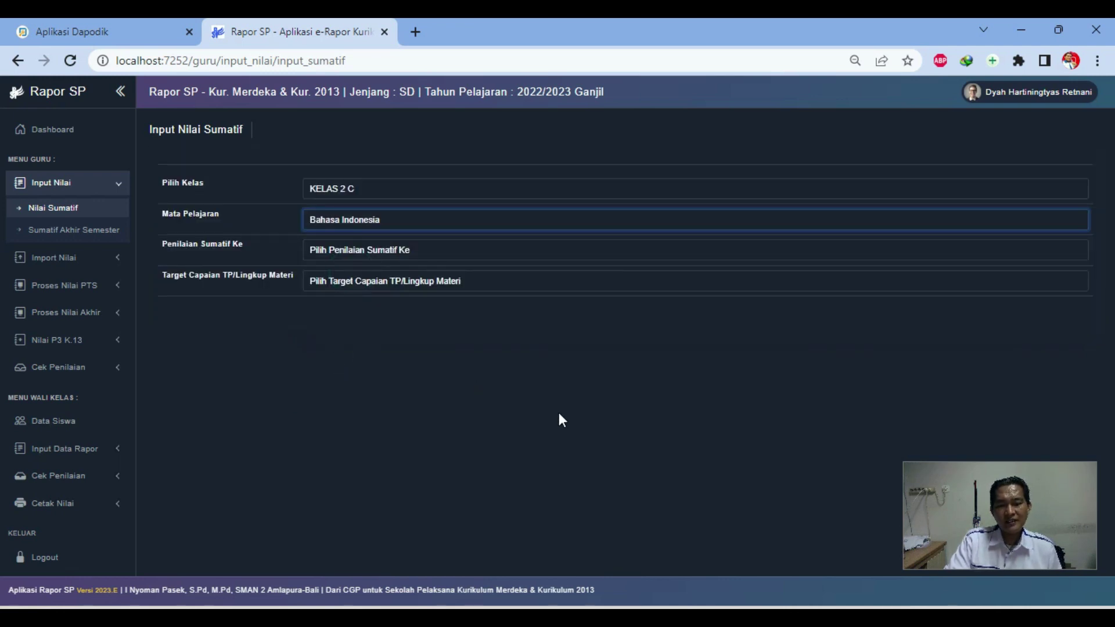
Step: Switch to the TP KURTILAS workbook in Excel and examine the capaian lists on the B.I, MTK and SBDP sheets
{"action": "key", "text": "alt+Tab"}
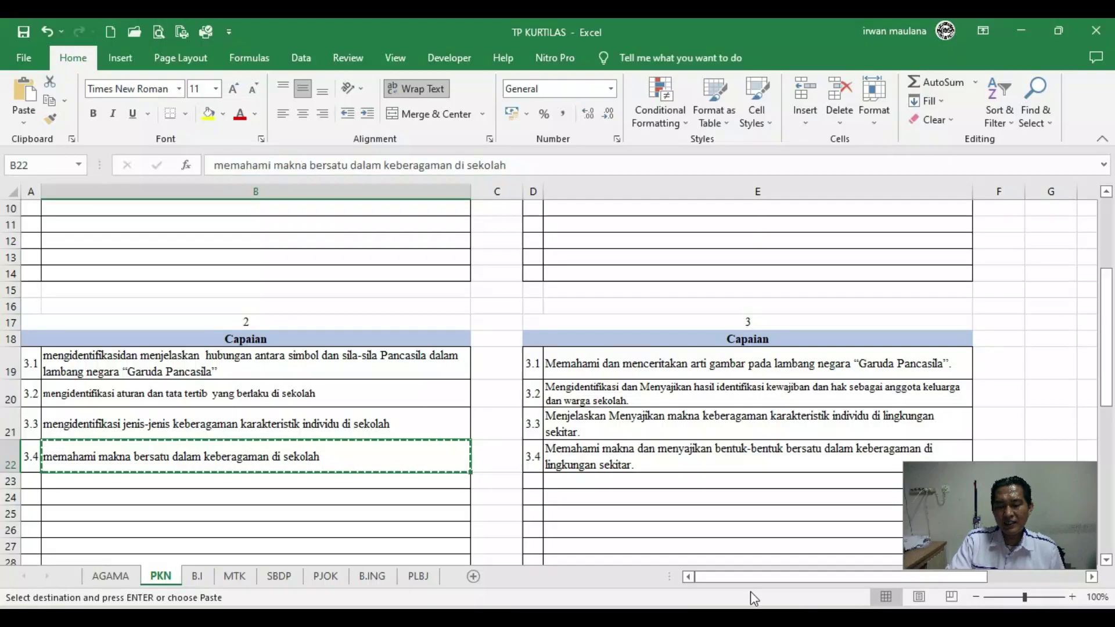
{"action": "left_click", "coordinate": [197, 577]}
{"action": "scroll", "coordinate": [235, 380], "scroll_direction": "up", "scroll_amount": 9}
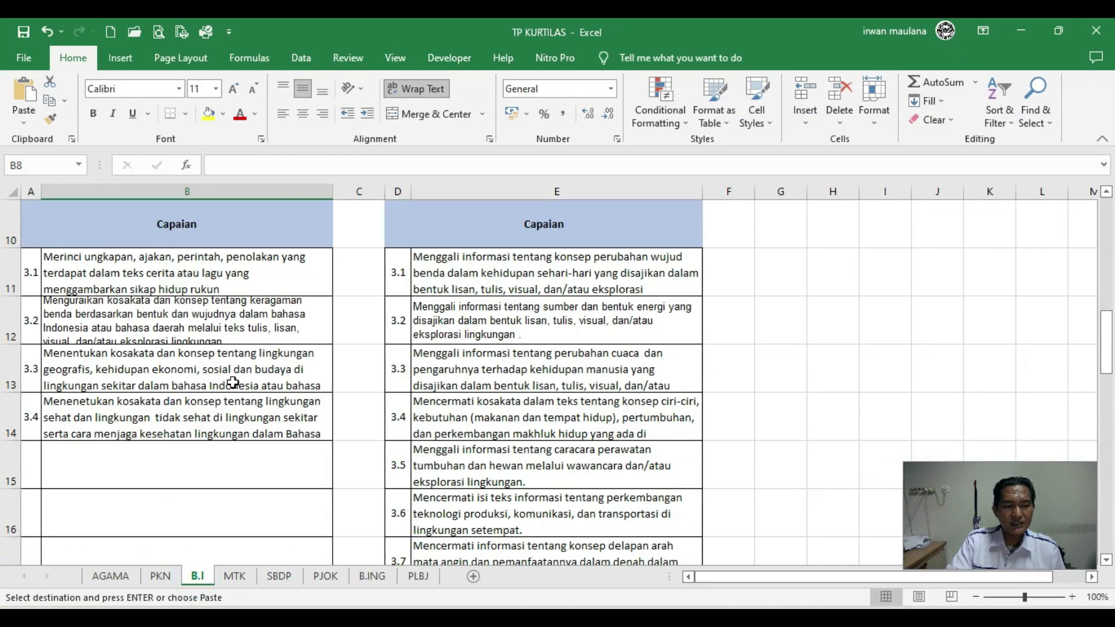
{"action": "scroll", "coordinate": [233, 383], "scroll_direction": "down", "scroll_amount": 1}
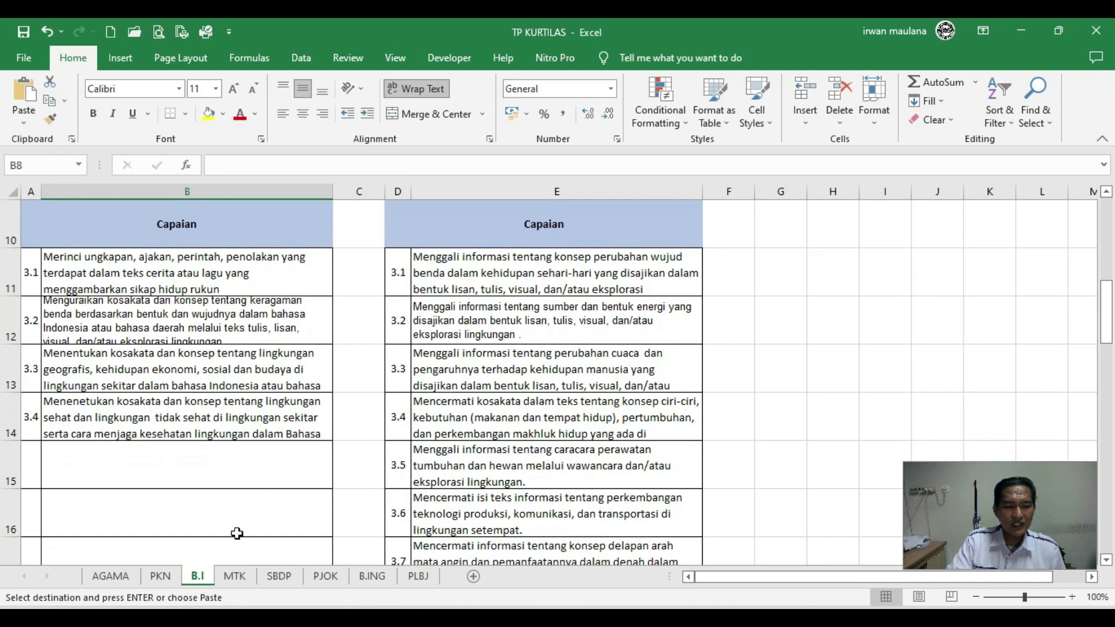
{"action": "left_click", "coordinate": [235, 576]}
{"action": "scroll", "coordinate": [245, 431], "scroll_direction": "up", "scroll_amount": 3}
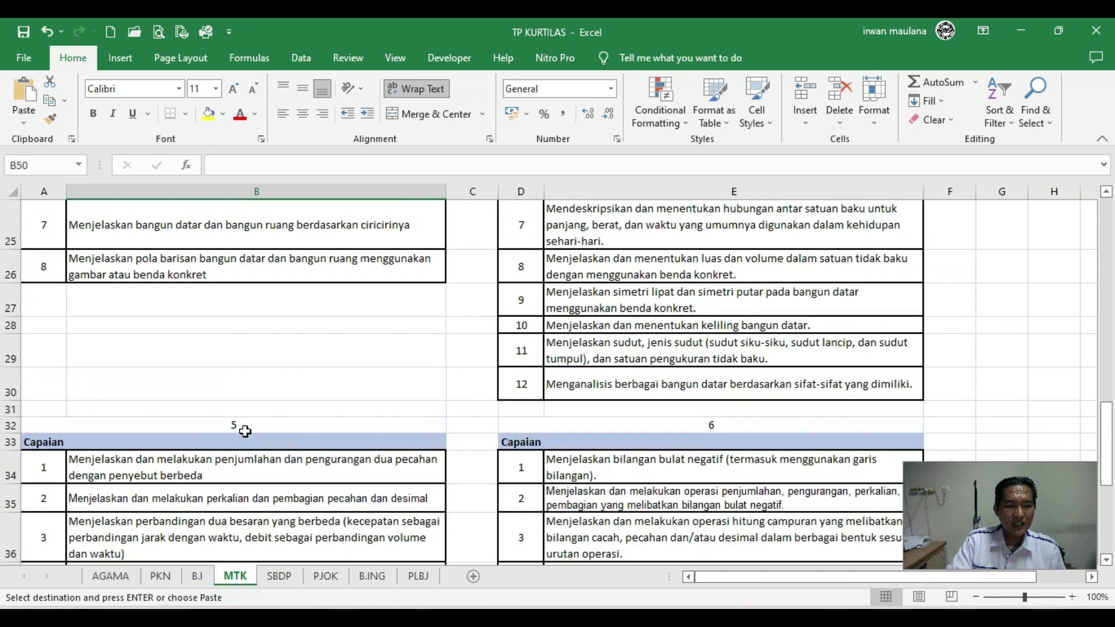
{"action": "scroll", "coordinate": [245, 431], "scroll_direction": "up", "scroll_amount": 5}
{"action": "scroll", "coordinate": [242, 435], "scroll_direction": "down", "scroll_amount": 1}
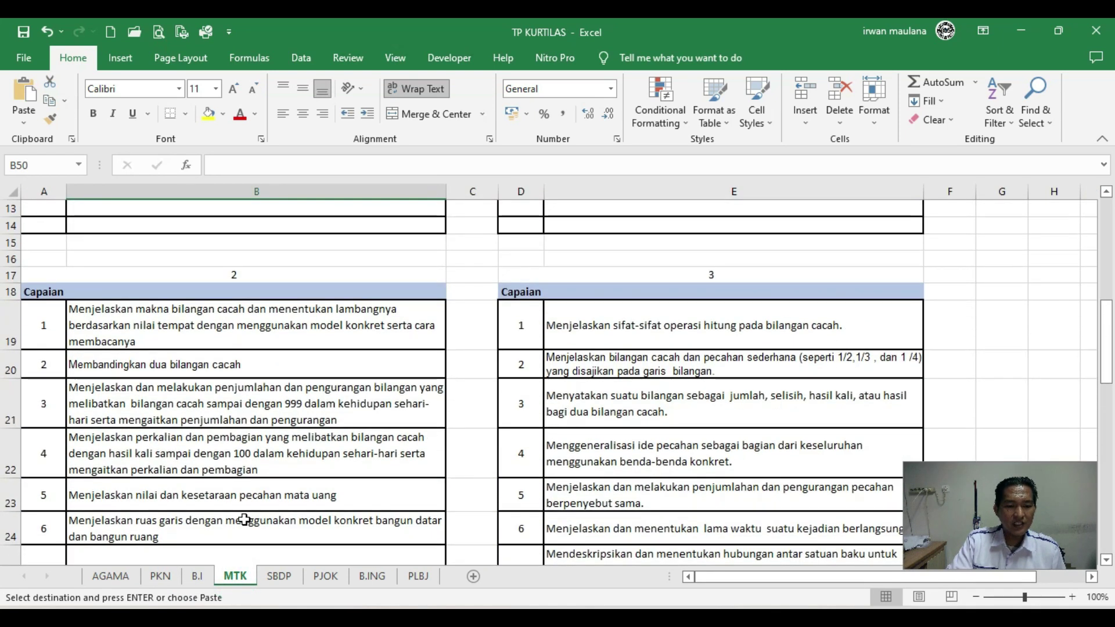
{"action": "left_click", "coordinate": [280, 577]}
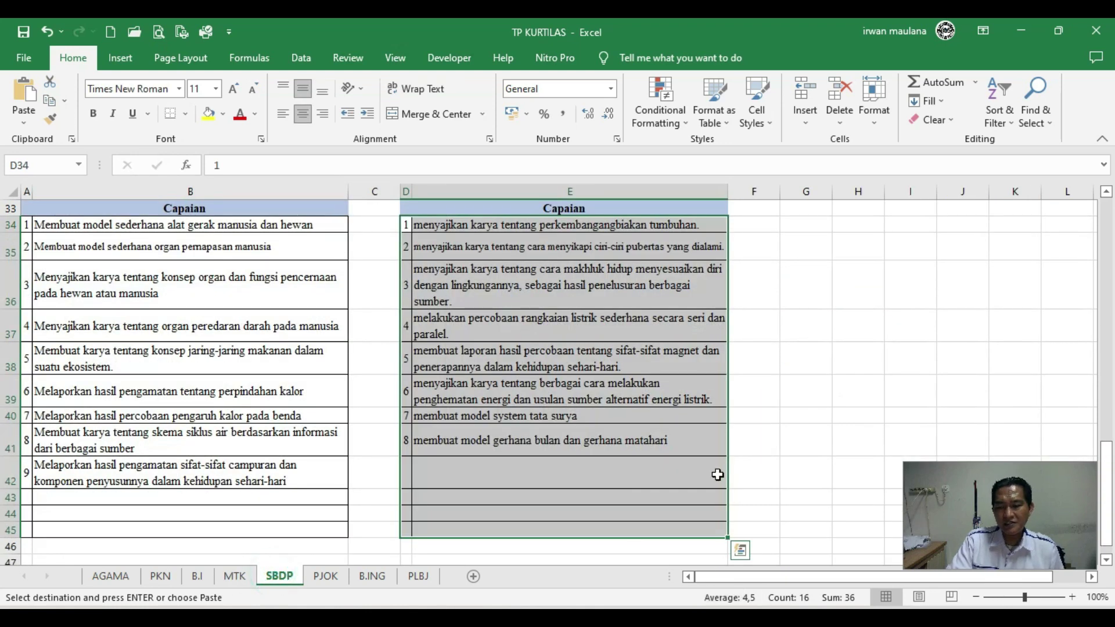
Step: Switch back to Rapor SP and set the subject to Pendidikan Pancasila dan Kewarganegaraan
{"action": "key", "text": "alt+Tab"}
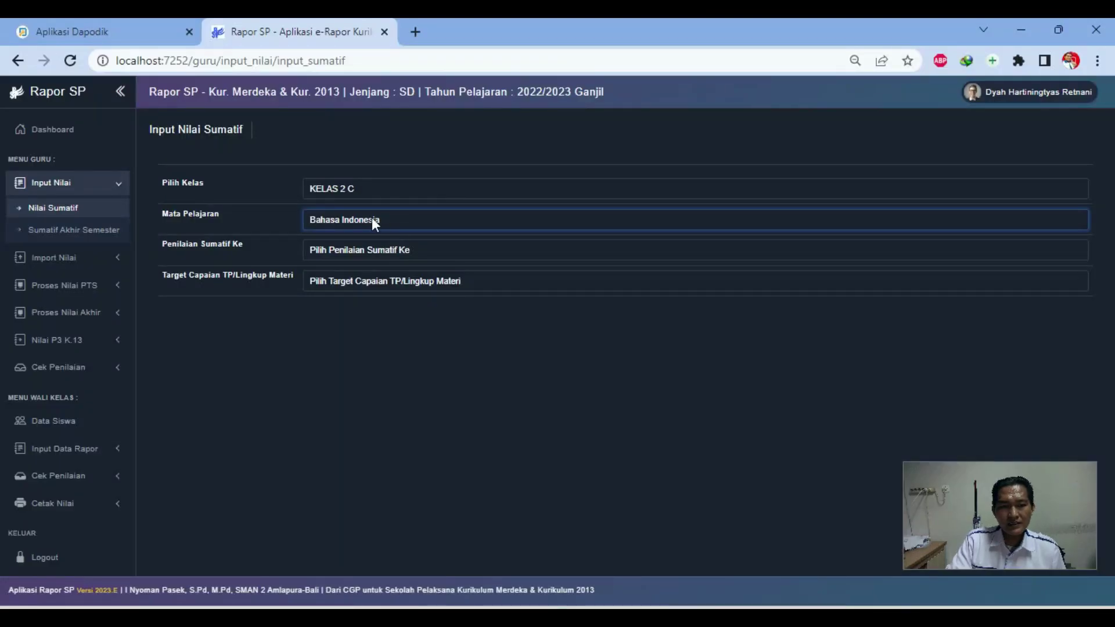
{"action": "left_click", "coordinate": [343, 248]}
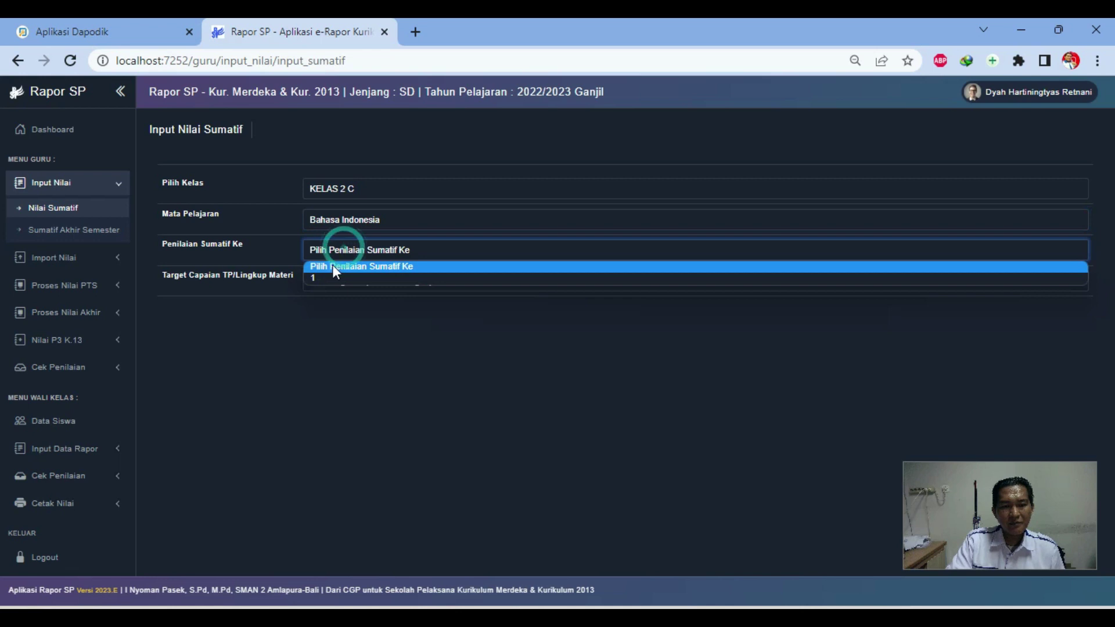
{"action": "left_click", "coordinate": [330, 221]}
{"action": "left_click", "coordinate": [326, 220]}
{"action": "left_click", "coordinate": [267, 217]}
{"action": "left_click", "coordinate": [333, 216]}
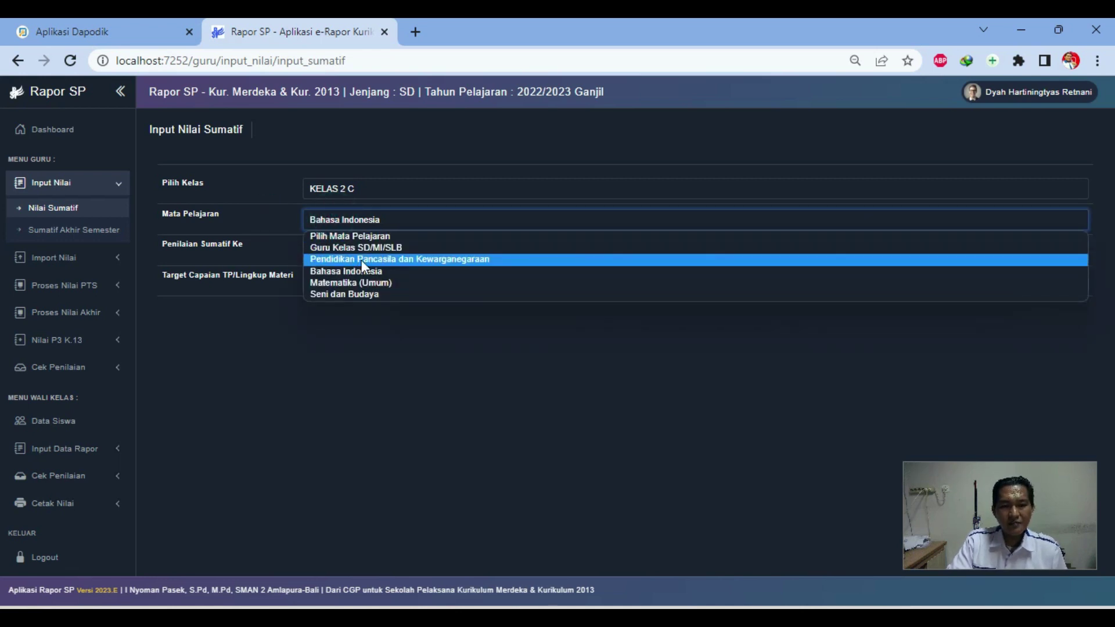
{"action": "left_click", "coordinate": [420, 260]}
Step: Select sumatif assessment 1 and target capaian 3.1 to load the student grade list
{"action": "left_click", "coordinate": [389, 250]}
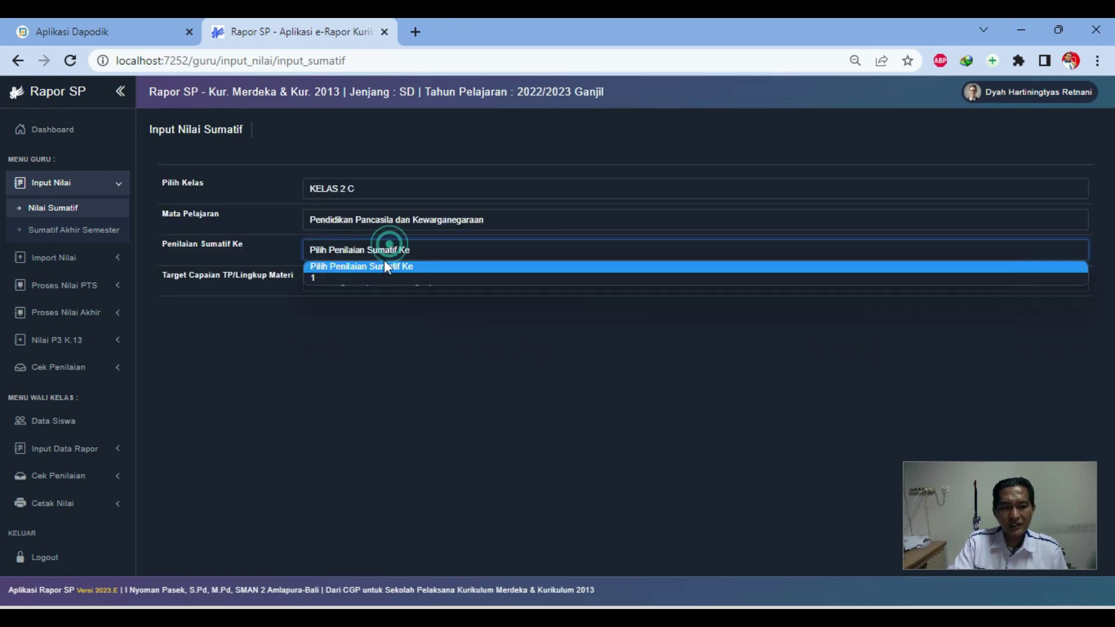
{"action": "left_click", "coordinate": [372, 277]}
{"action": "left_click", "coordinate": [356, 283]}
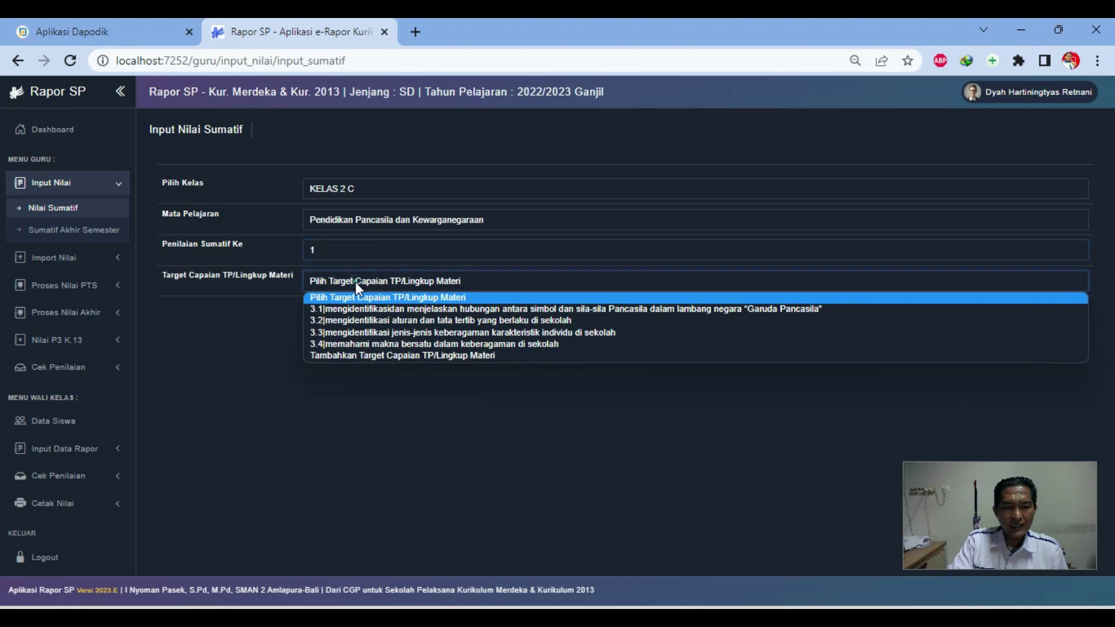
{"action": "left_click", "coordinate": [340, 309]}
Step: Set the lower limit (Batas Bawah) of the competency achievement range to 75
{"action": "scroll", "coordinate": [817, 316], "scroll_direction": "down", "scroll_amount": 2}
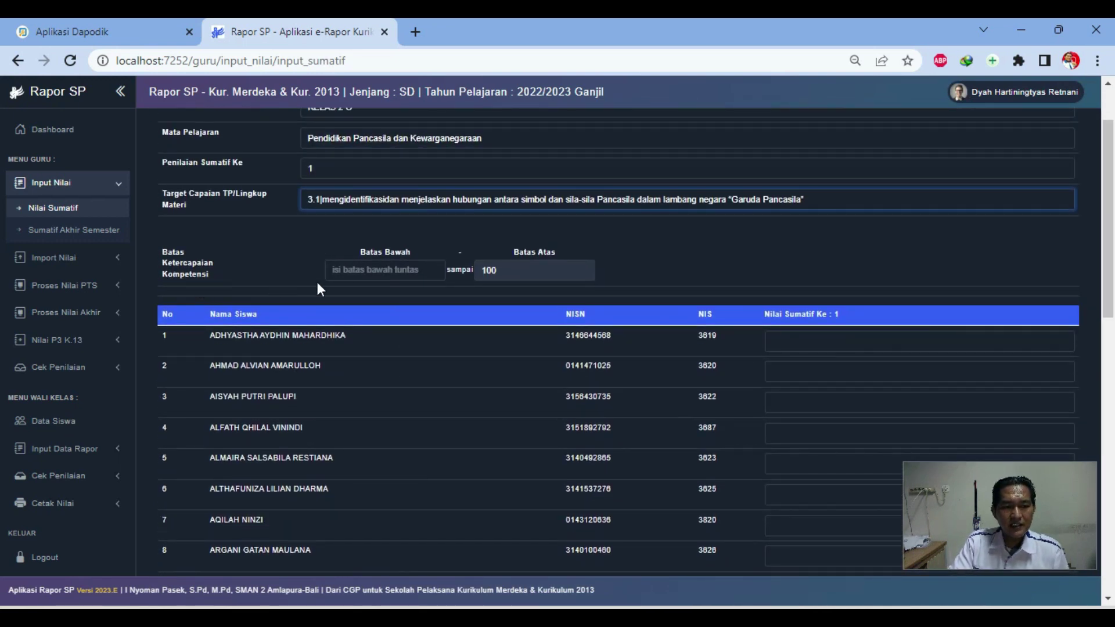
{"action": "left_click", "coordinate": [393, 271]}
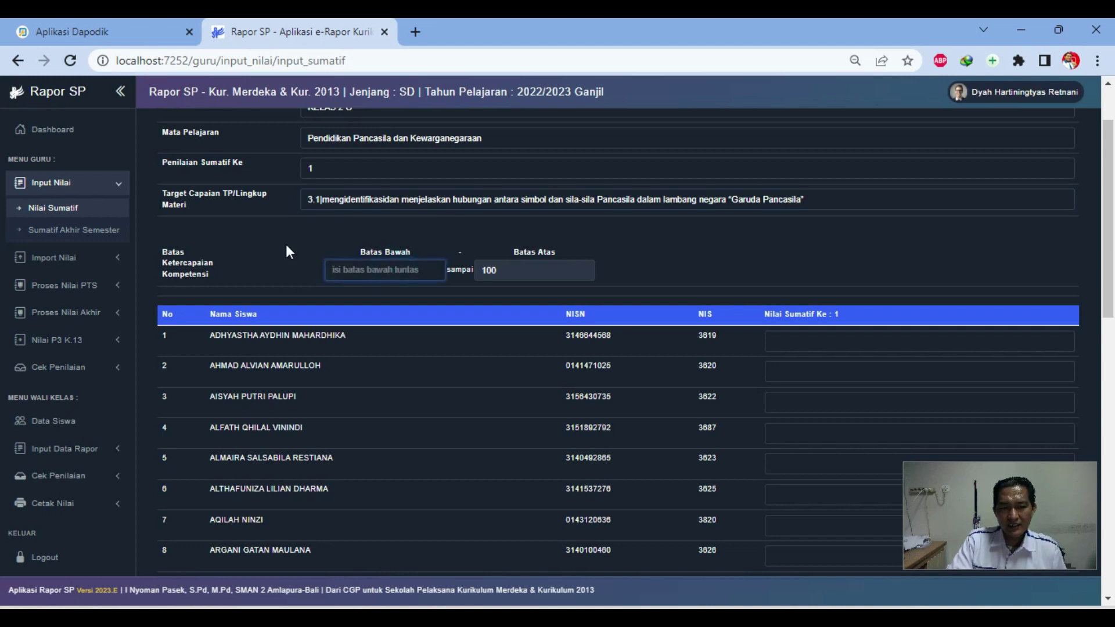
{"action": "scroll", "coordinate": [277, 263], "scroll_direction": "up", "scroll_amount": 2}
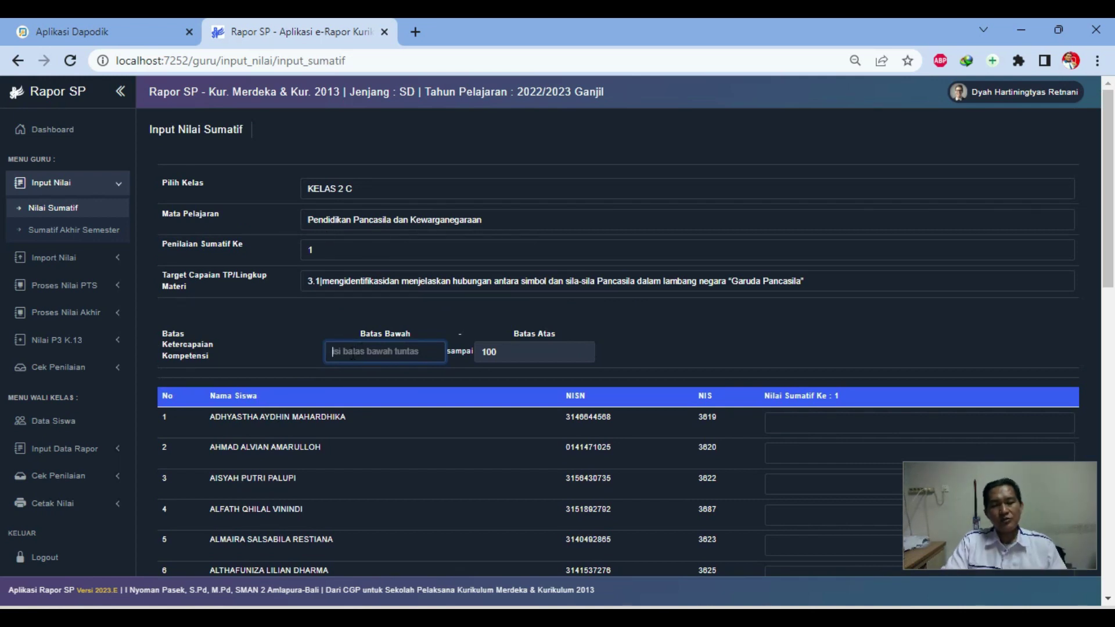
{"action": "type", "text": "75"}
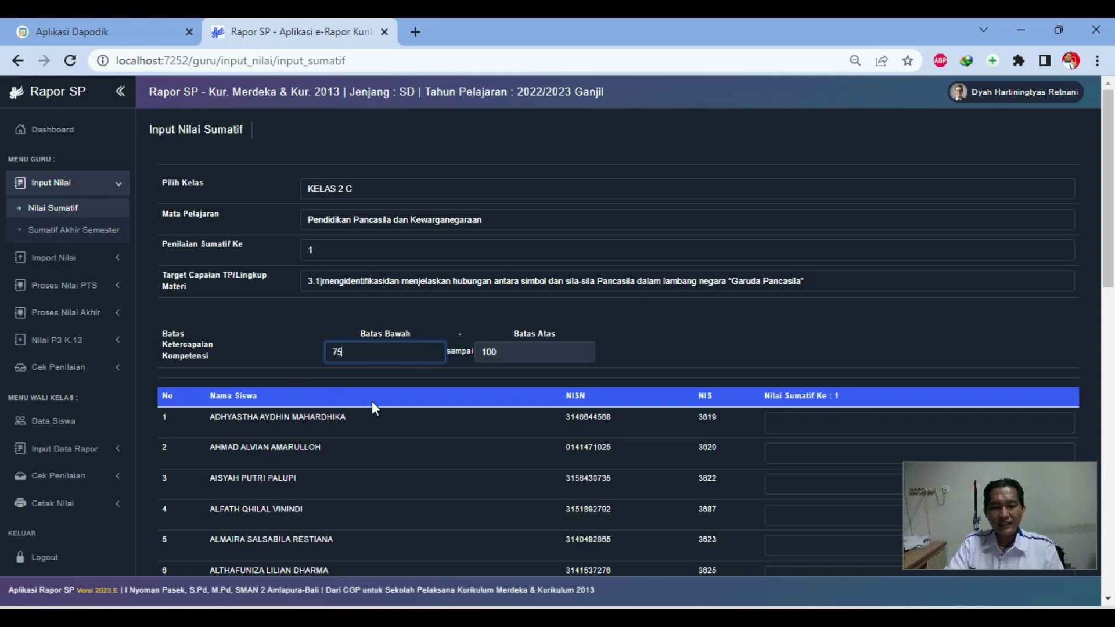
Step: Enter the sumatif 1 grades 85, 90 and 87 for the first three students in the list
{"action": "scroll", "coordinate": [794, 342], "scroll_direction": "down", "scroll_amount": 1}
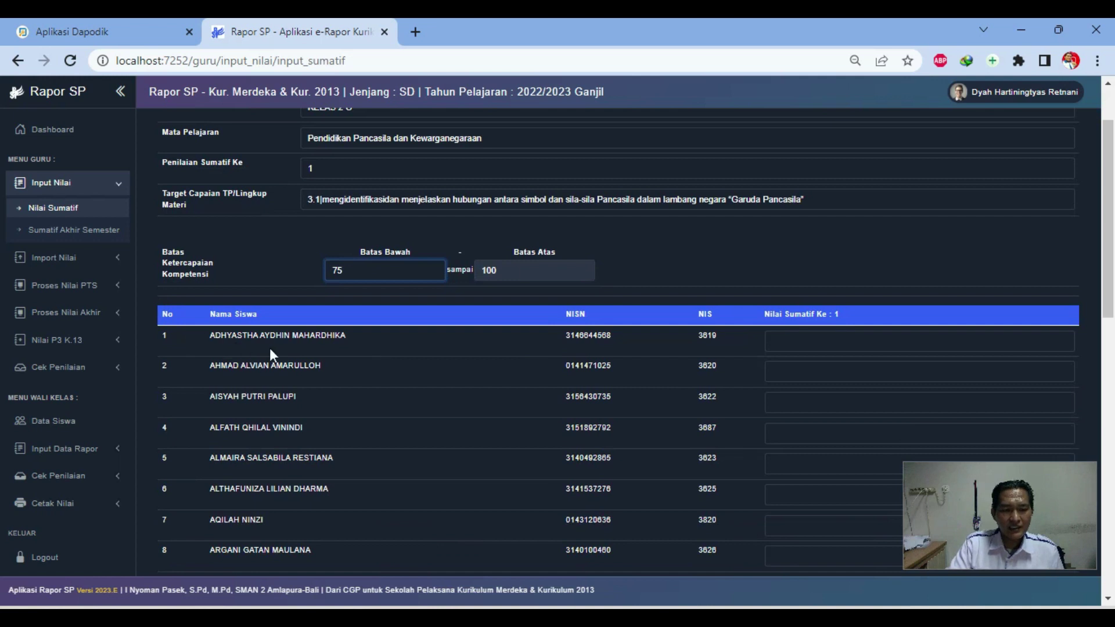
{"action": "left_click", "coordinate": [804, 343]}
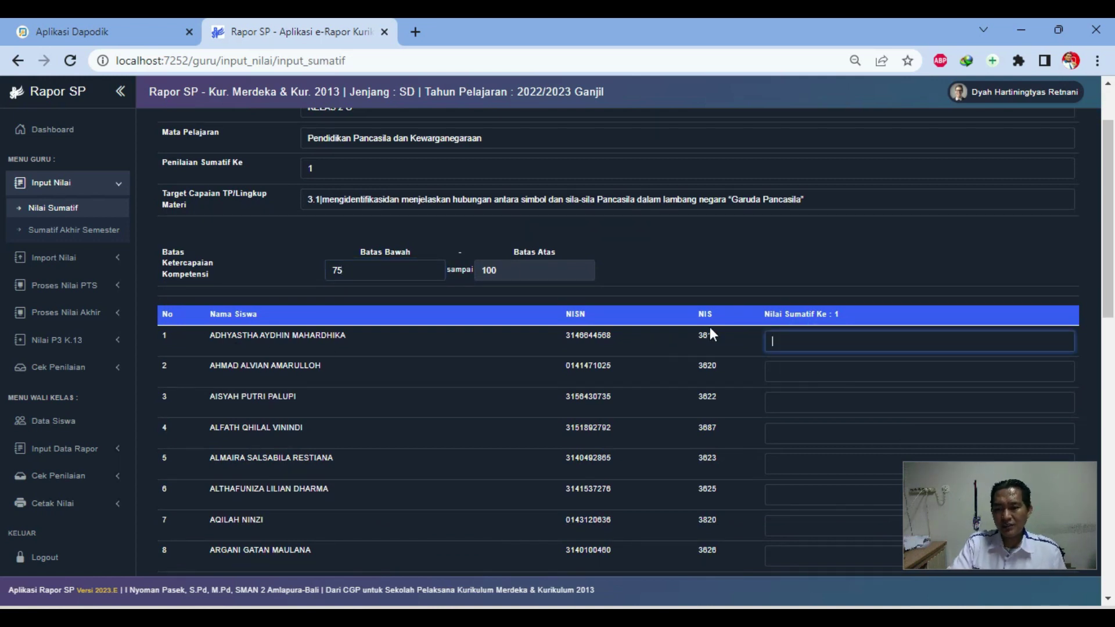
{"action": "type", "text": "85"}
{"action": "left_click", "coordinate": [790, 370]}
{"action": "type", "text": "90"}
{"action": "left_click", "coordinate": [797, 403]}
{"action": "type", "text": "8"}
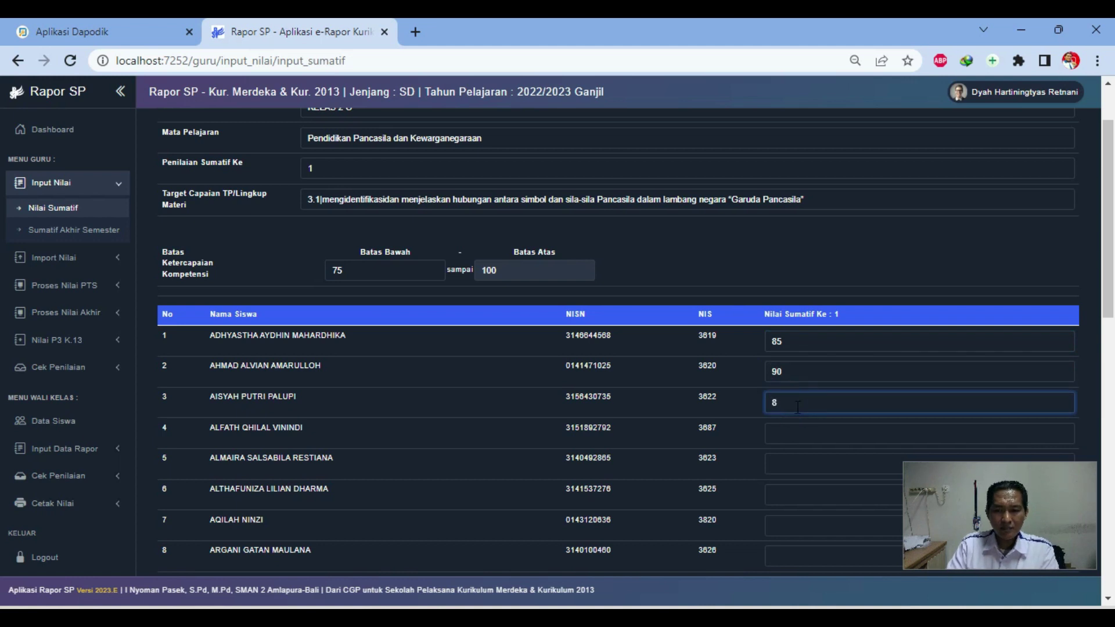
{"action": "type", "text": "7"}
{"action": "left_click", "coordinate": [689, 412]}
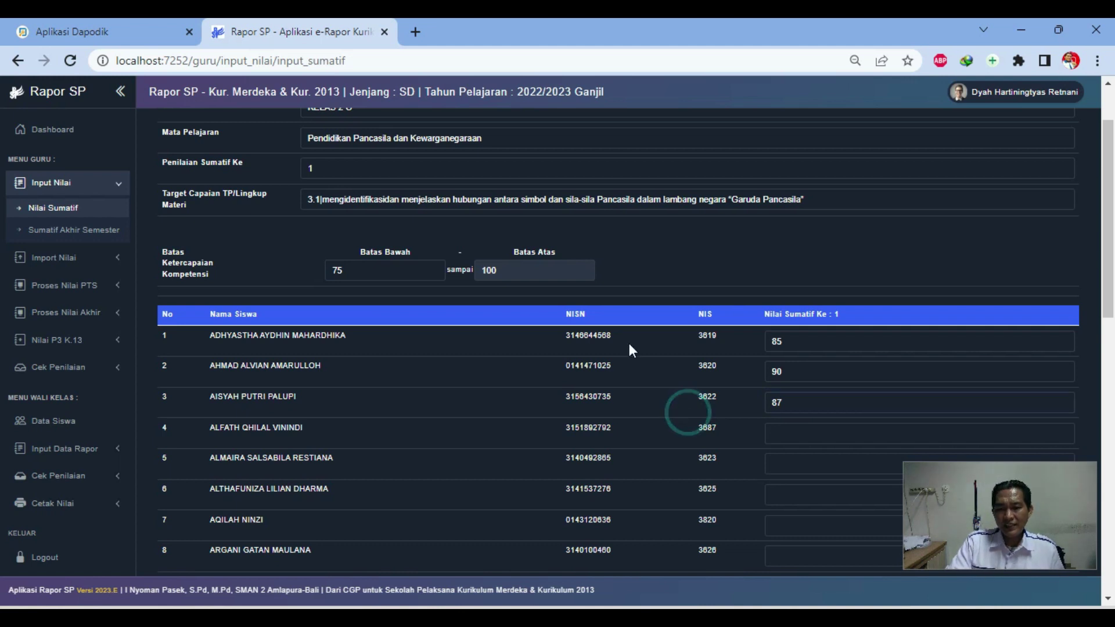
Step: Save the entered grade data for target 3.1
{"action": "scroll", "coordinate": [641, 371], "scroll_direction": "down", "scroll_amount": 5}
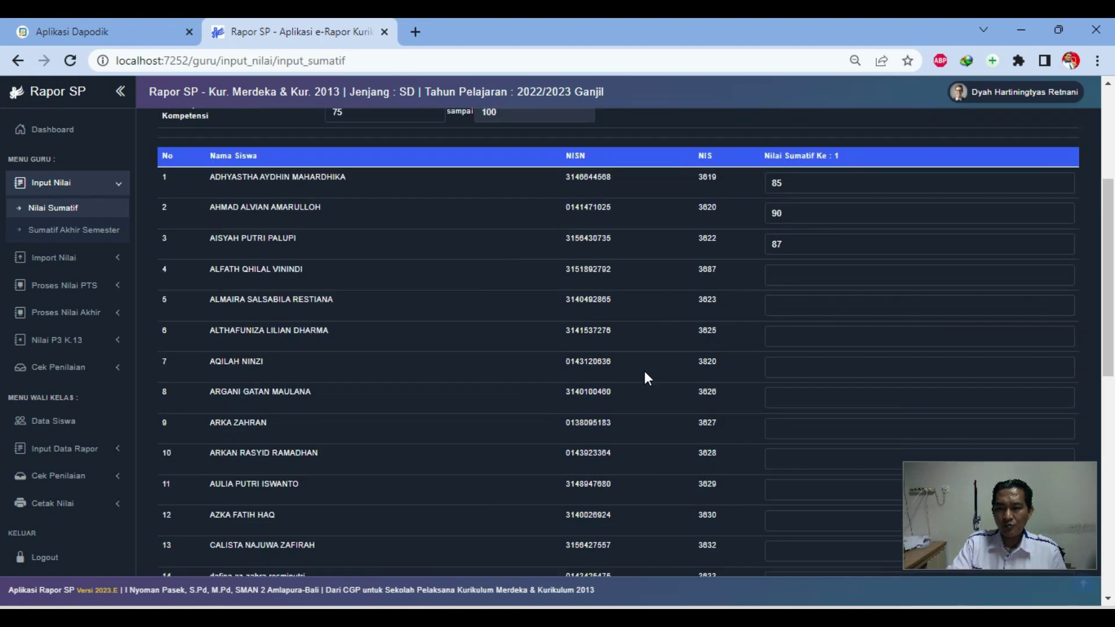
{"action": "scroll", "coordinate": [641, 375], "scroll_direction": "down", "scroll_amount": 8}
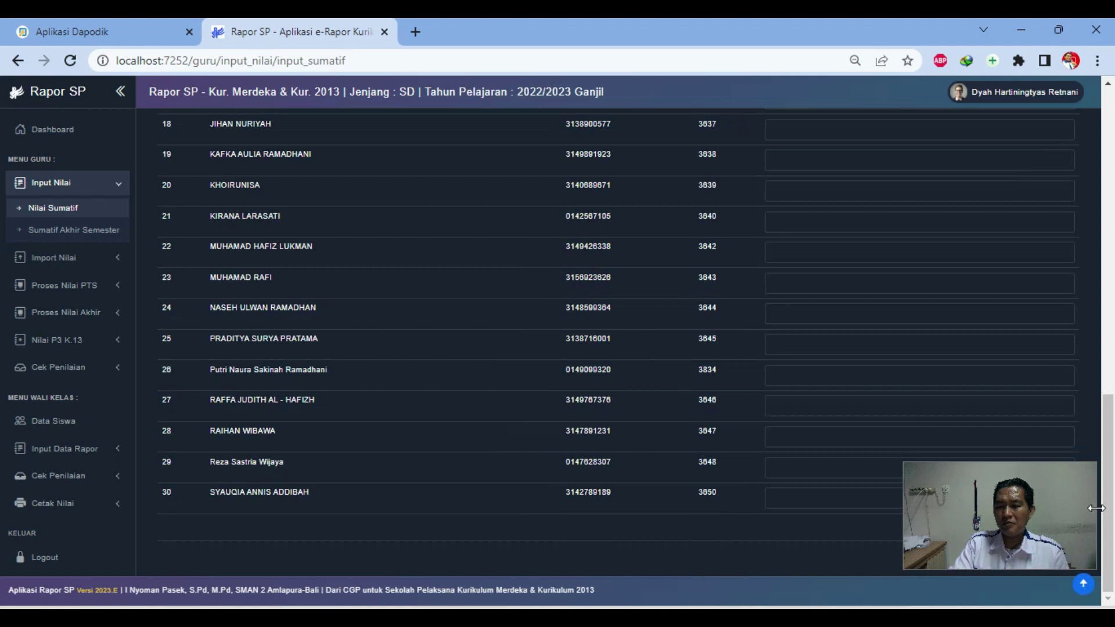
{"action": "left_click_drag", "start_coordinate": [1084, 514], "coordinate": [1086, 400]}
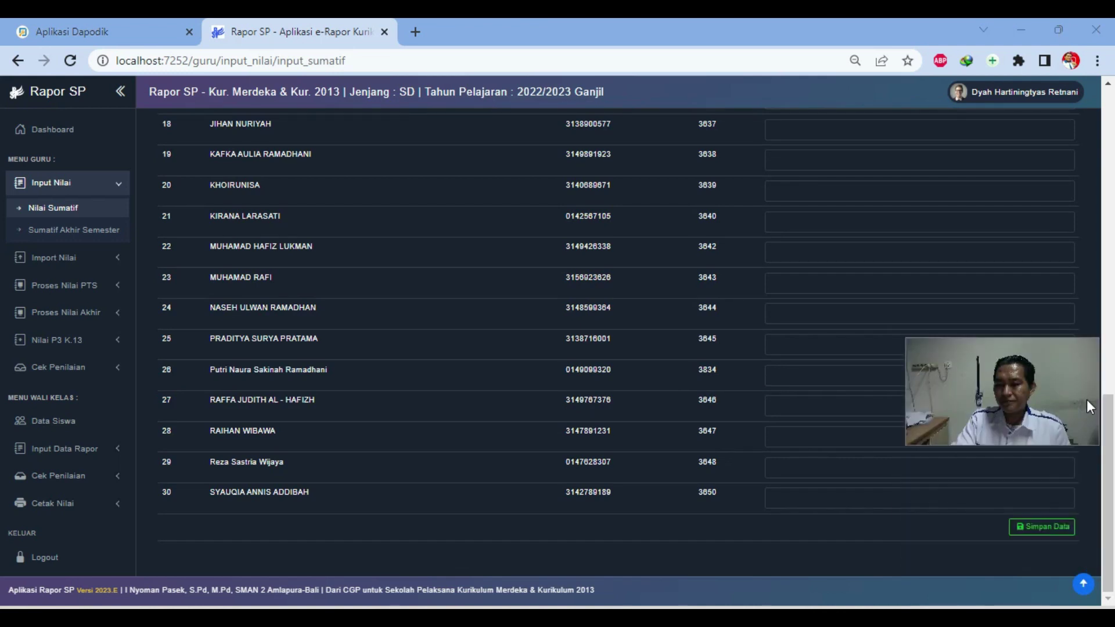
{"action": "left_click", "coordinate": [1057, 539]}
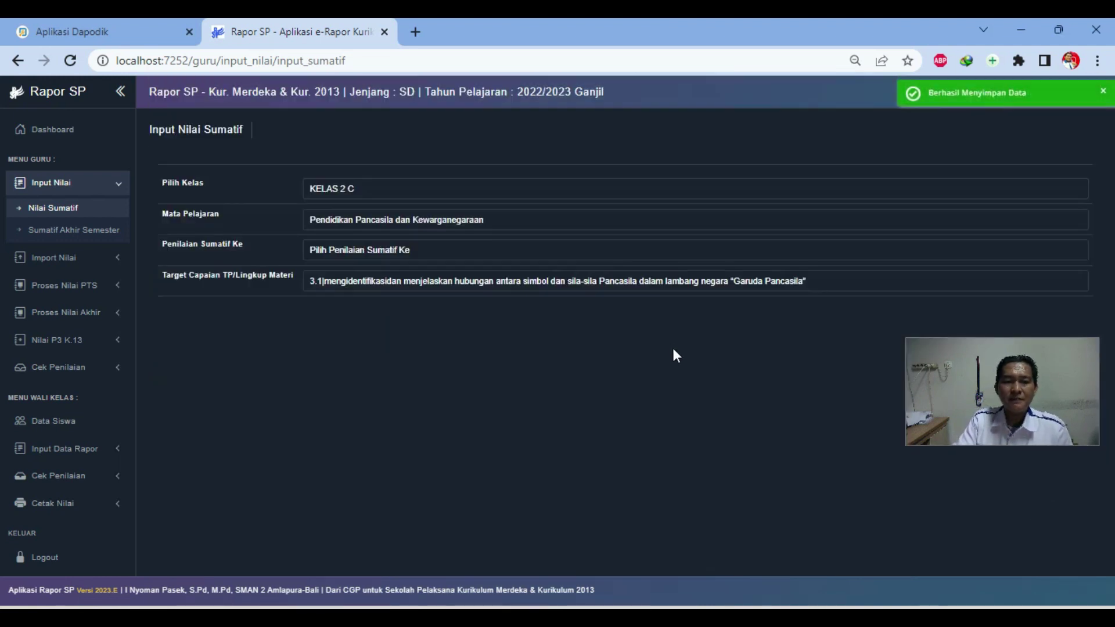
Step: Choose 3.2, mengidentifikasi aturan dan tata tertib yang berlaku di sekolah, as the target capaian
{"action": "left_click", "coordinate": [345, 284]}
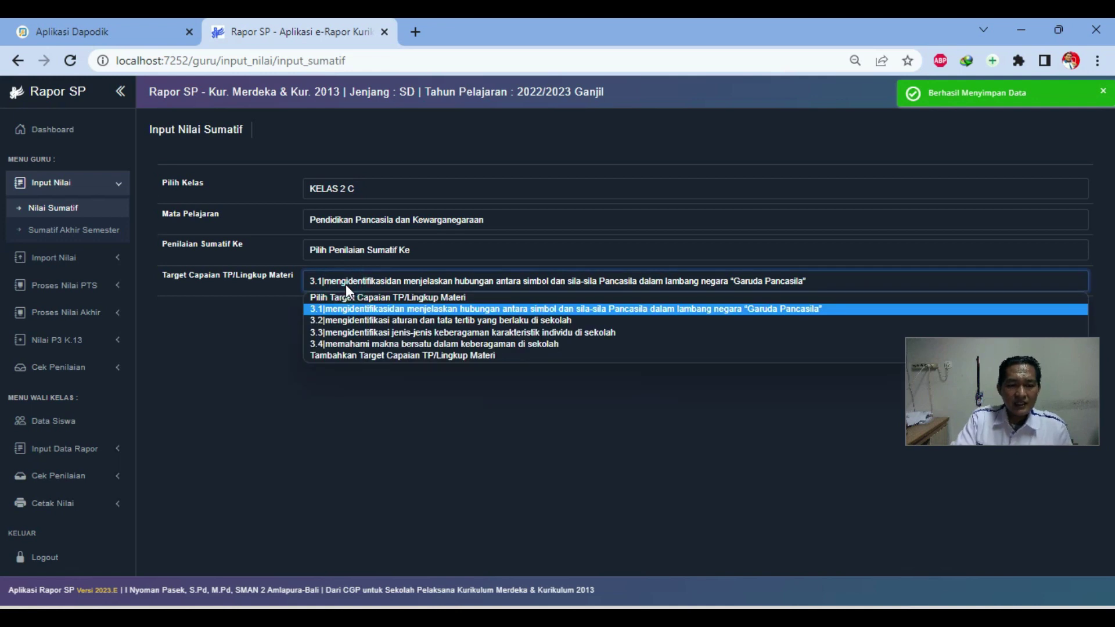
{"action": "left_click", "coordinate": [341, 320]}
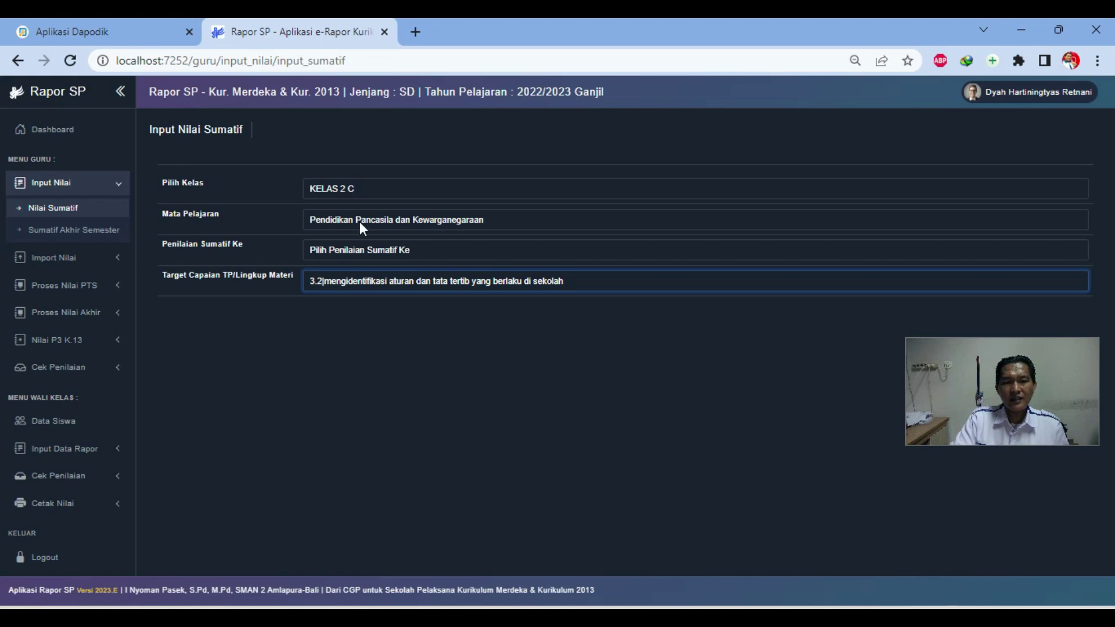
Step: Select sumatif assessment 2 with target 3.2, mengidentifikasi aturan dan tata tertib yang berlaku di sekolah
{"action": "left_click", "coordinate": [354, 249]}
{"action": "left_click", "coordinate": [330, 289]}
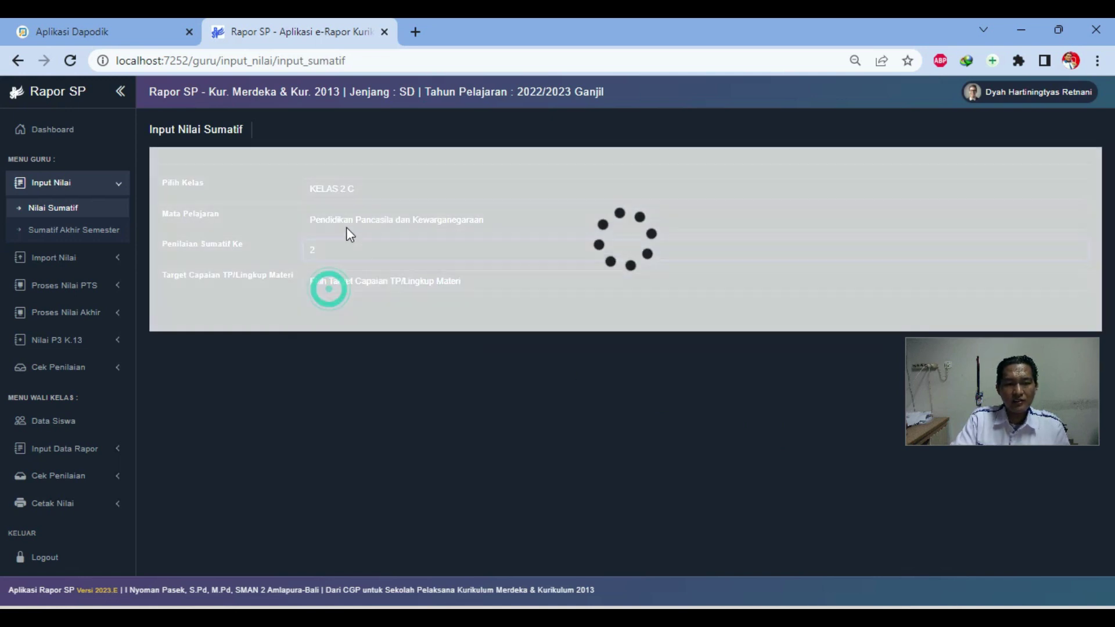
{"action": "left_click", "coordinate": [349, 249]}
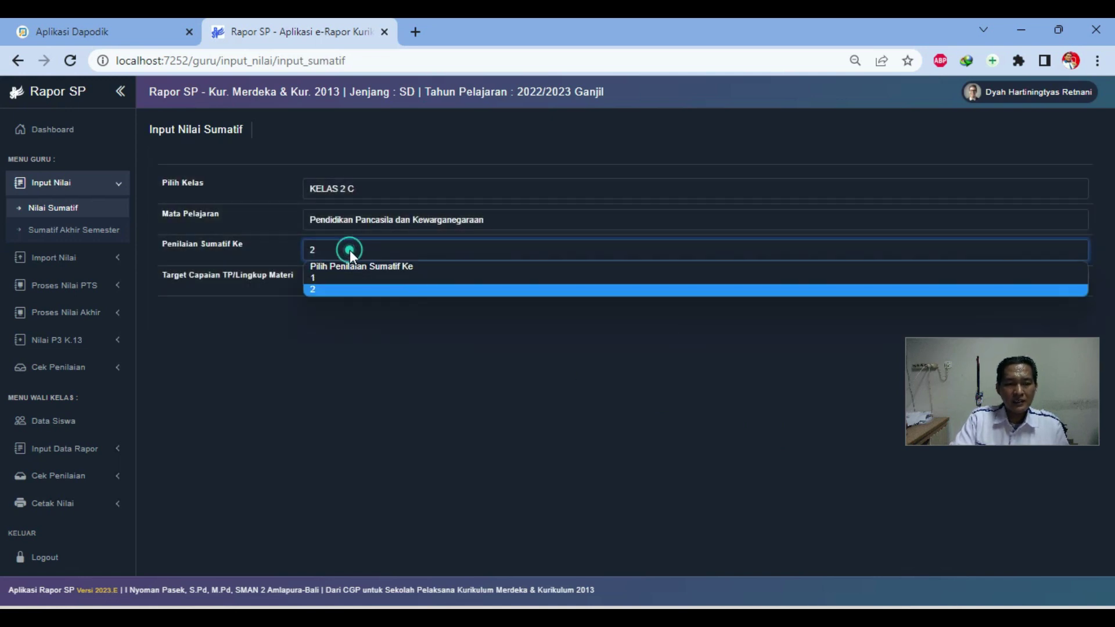
{"action": "left_click", "coordinate": [330, 290]}
{"action": "left_click", "coordinate": [338, 280]}
{"action": "left_click", "coordinate": [333, 322]}
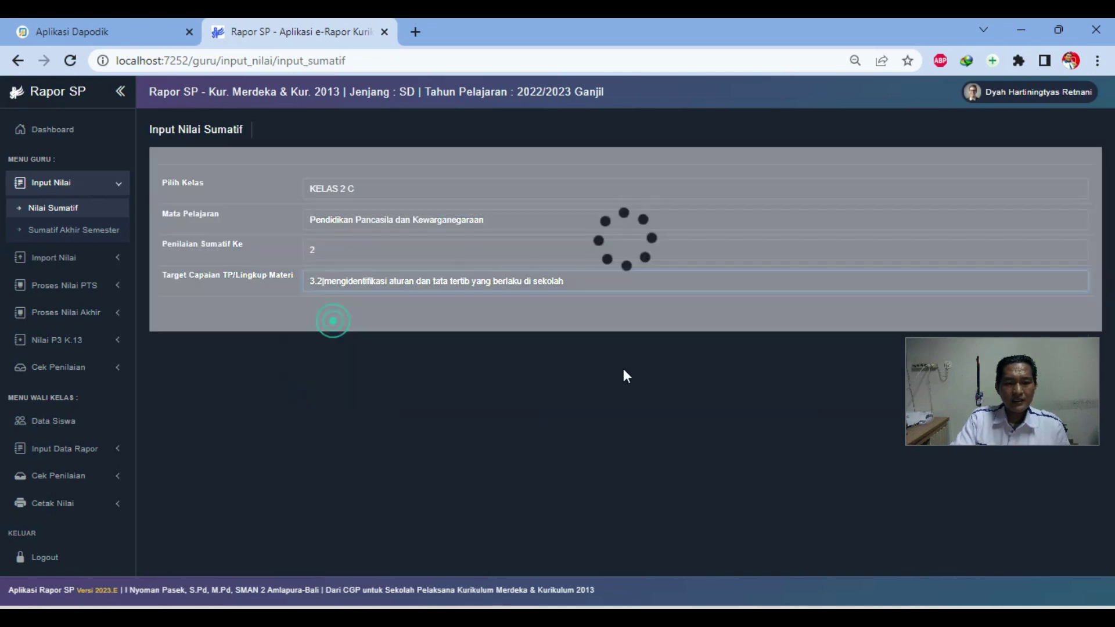
Step: Enter the sumatif 2 grades 95, 80 and 85 for the first three students in the list
{"action": "left_click", "coordinate": [771, 423]}
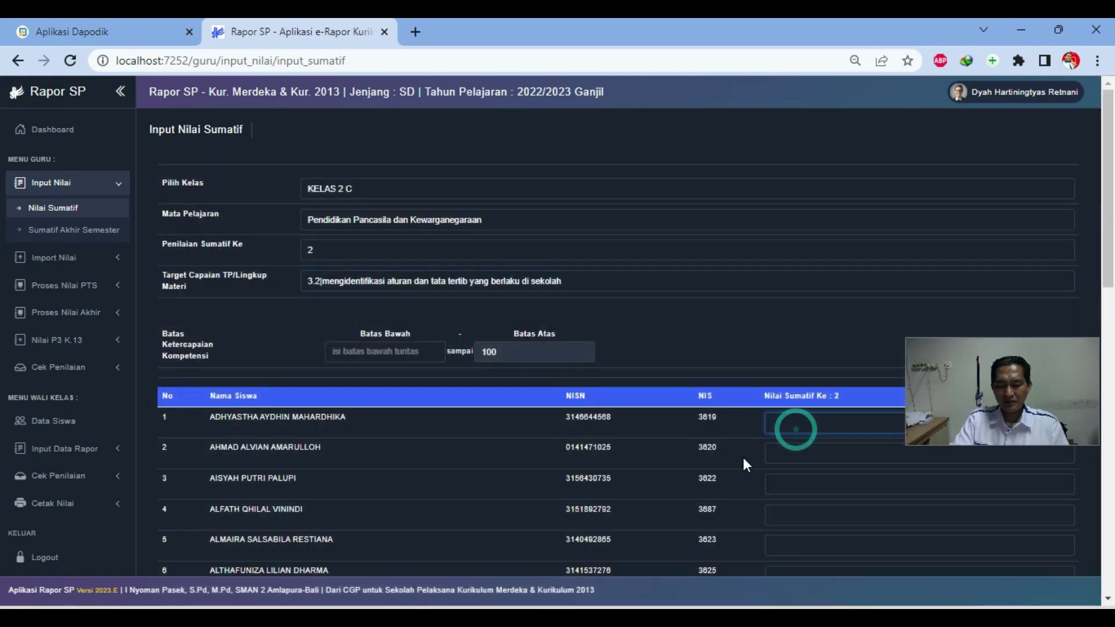
{"action": "type", "text": "95"}
{"action": "left_click", "coordinate": [787, 451]}
{"action": "type", "text": "80"}
{"action": "left_click", "coordinate": [790, 483]}
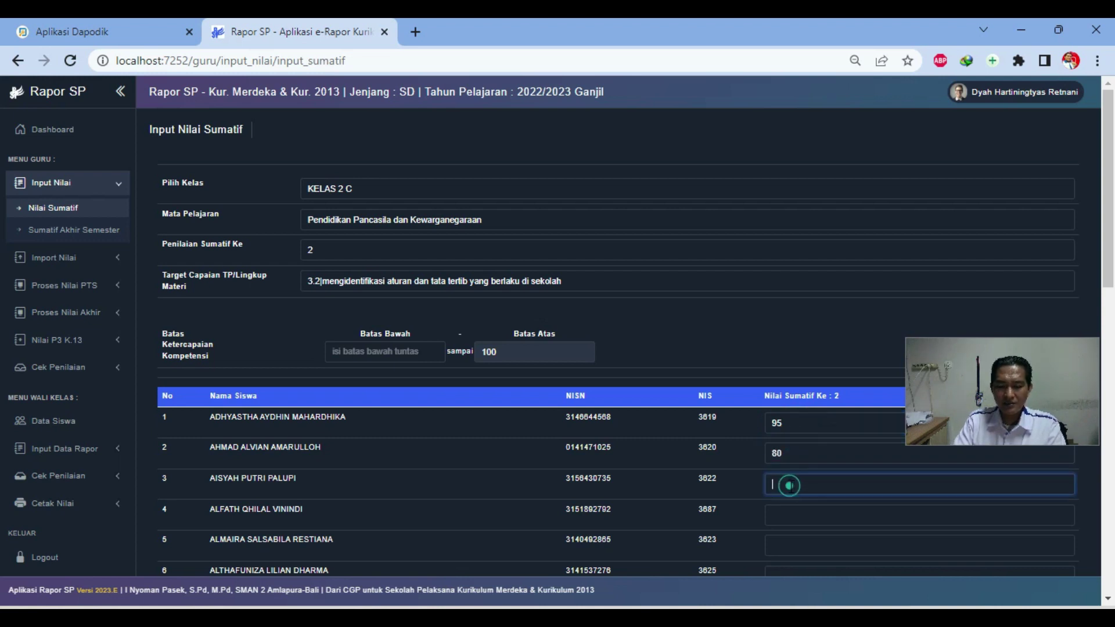
{"action": "type", "text": "85"}
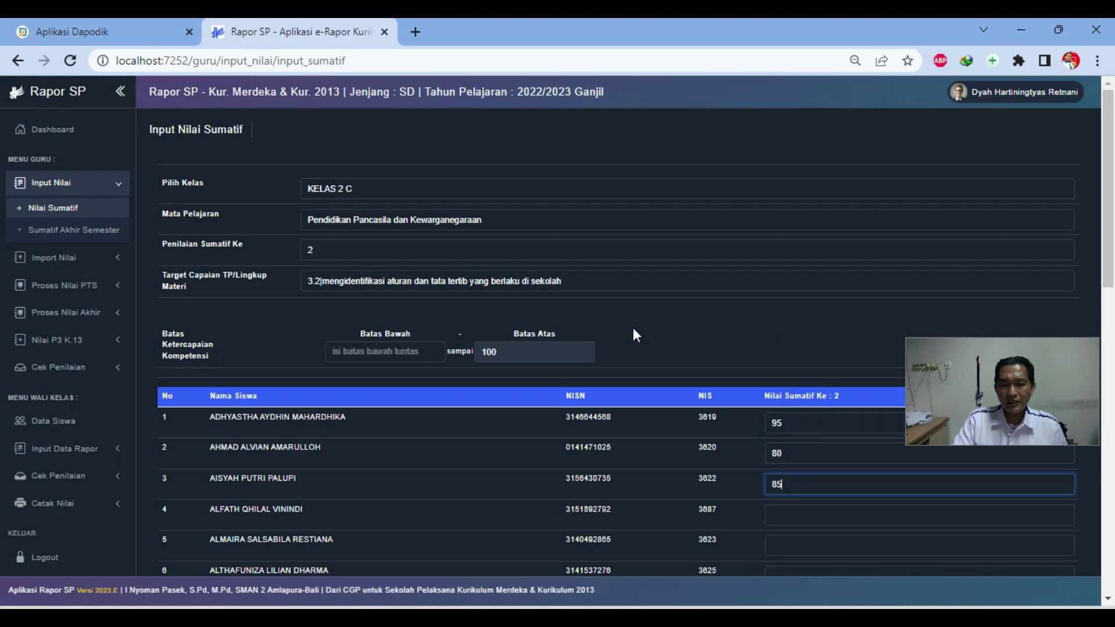
Step: Set the lower limit (Batas Bawah) for sumatif 2 to 75 and save the grade data
{"action": "left_click", "coordinate": [376, 354]}
{"action": "type", "text": "75"}
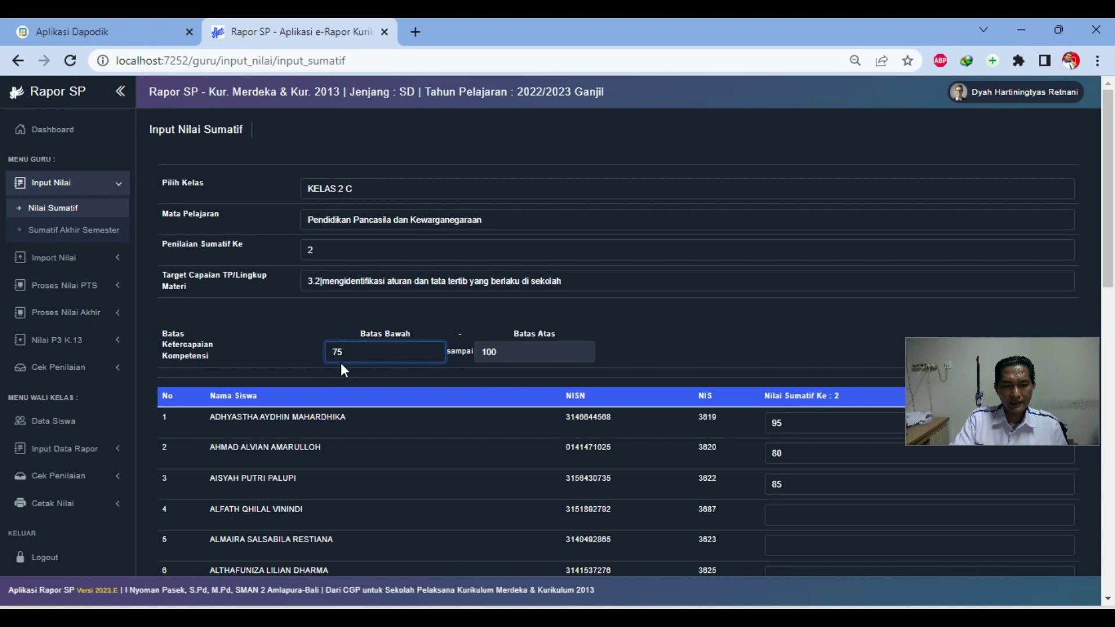
{"action": "left_click", "coordinate": [306, 355]}
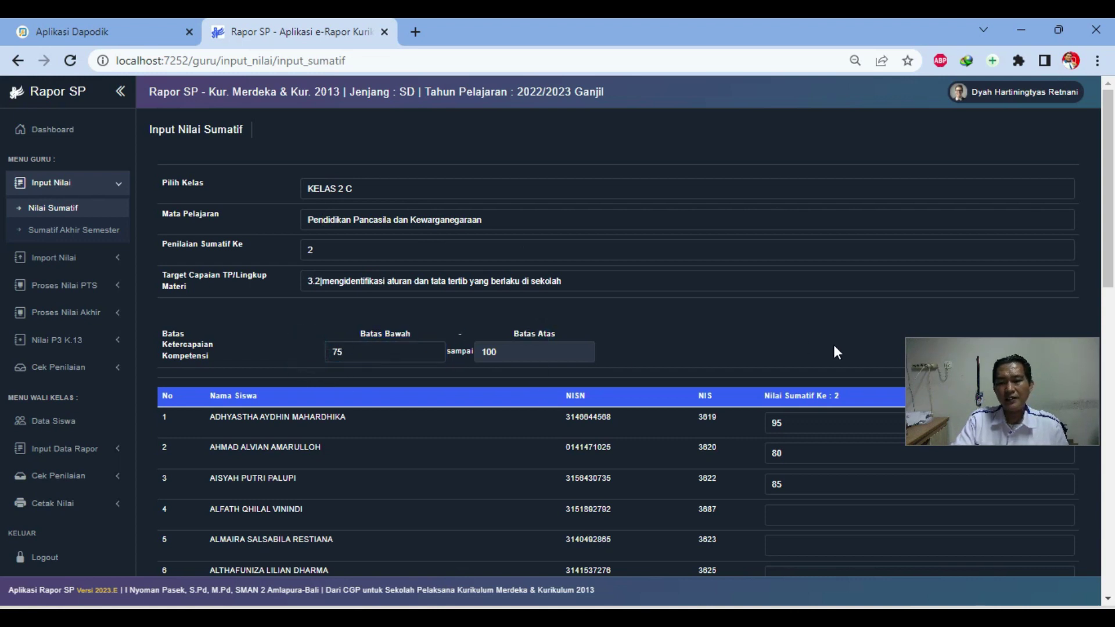
{"action": "scroll", "coordinate": [807, 378], "scroll_direction": "down", "scroll_amount": 14}
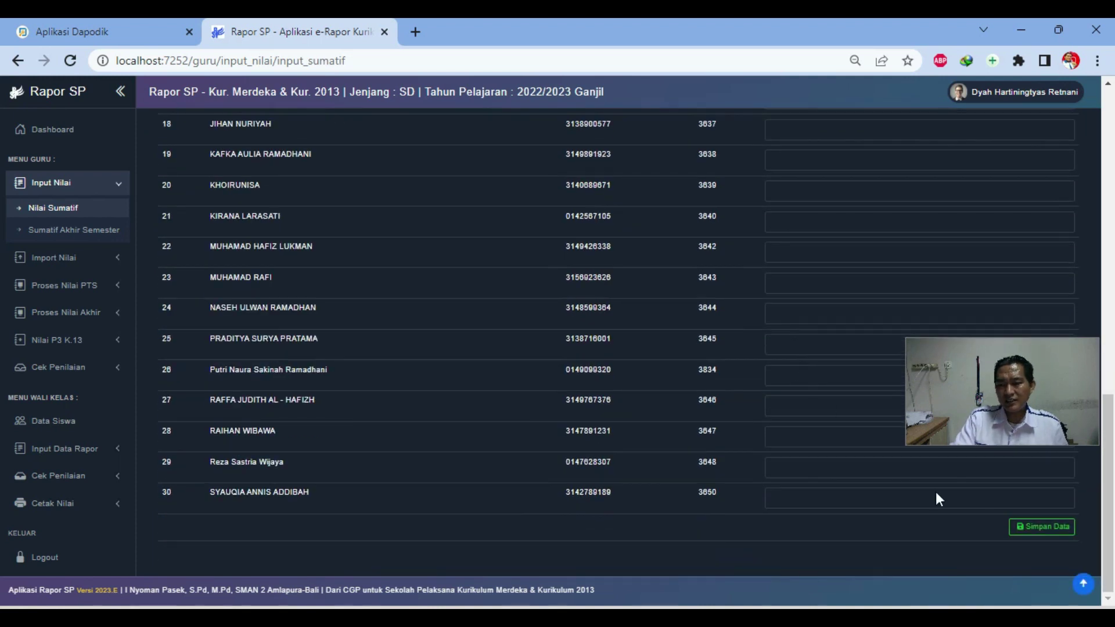
{"action": "left_click", "coordinate": [1029, 526]}
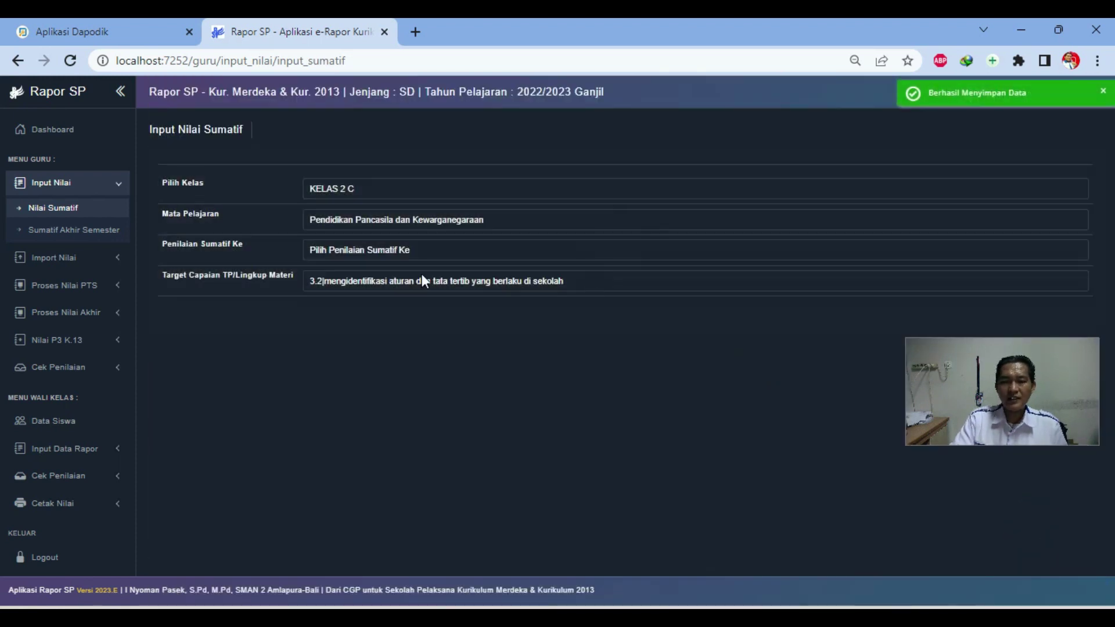
Step: Select sumatif assessment 3 with target 3.3, mengidentifikasi jenis-jenis keberagaman karakteristik individu di sekolah
{"action": "left_click", "coordinate": [351, 249]}
{"action": "left_click", "coordinate": [319, 300]}
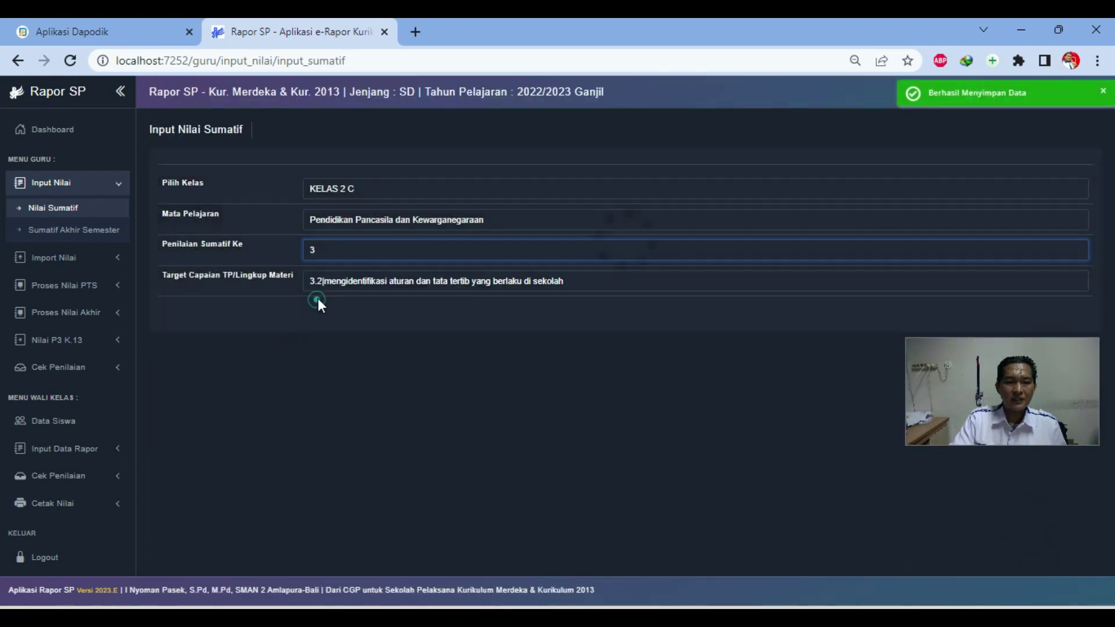
{"action": "left_click", "coordinate": [341, 283]}
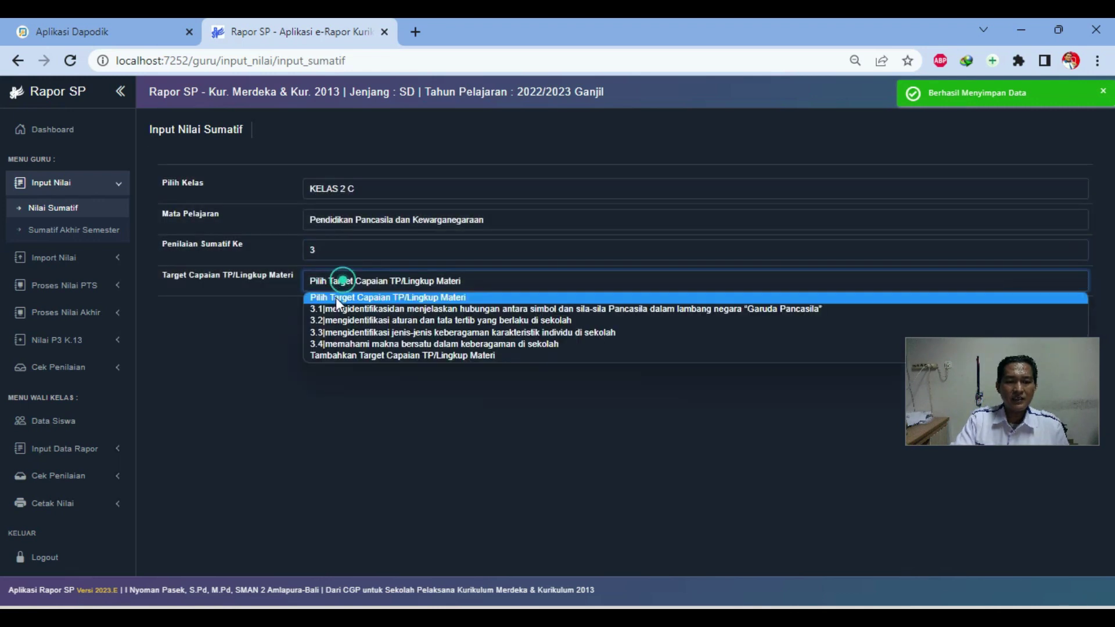
{"action": "left_click", "coordinate": [326, 330]}
Step: Set the lower limit (Batas Bawah) of the competency range for sumatif 3 to 75
{"action": "left_click", "coordinate": [800, 423]}
{"action": "left_click", "coordinate": [407, 351]}
{"action": "type", "text": "75"}
Step: Enter the sumatif 3 grades 95, 87 and 85 for the first three students and save the data
{"action": "left_click", "coordinate": [781, 423]}
{"action": "type", "text": "9"}
{"action": "left_click", "coordinate": [791, 452]}
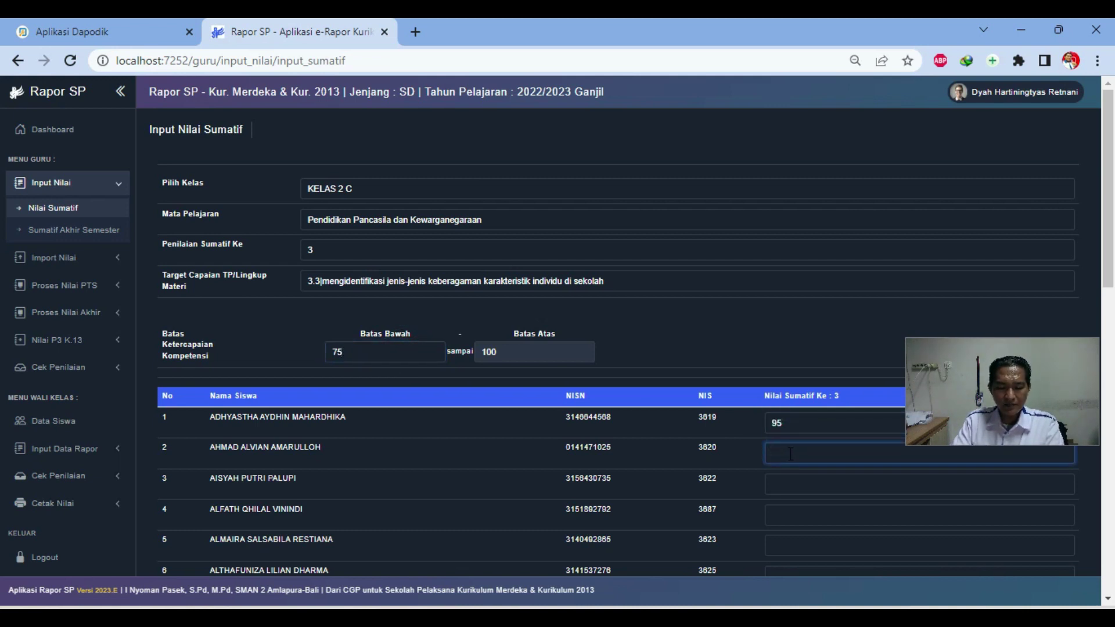
{"action": "type", "text": "87"}
{"action": "left_click", "coordinate": [785, 478]}
{"action": "type", "text": "85"}
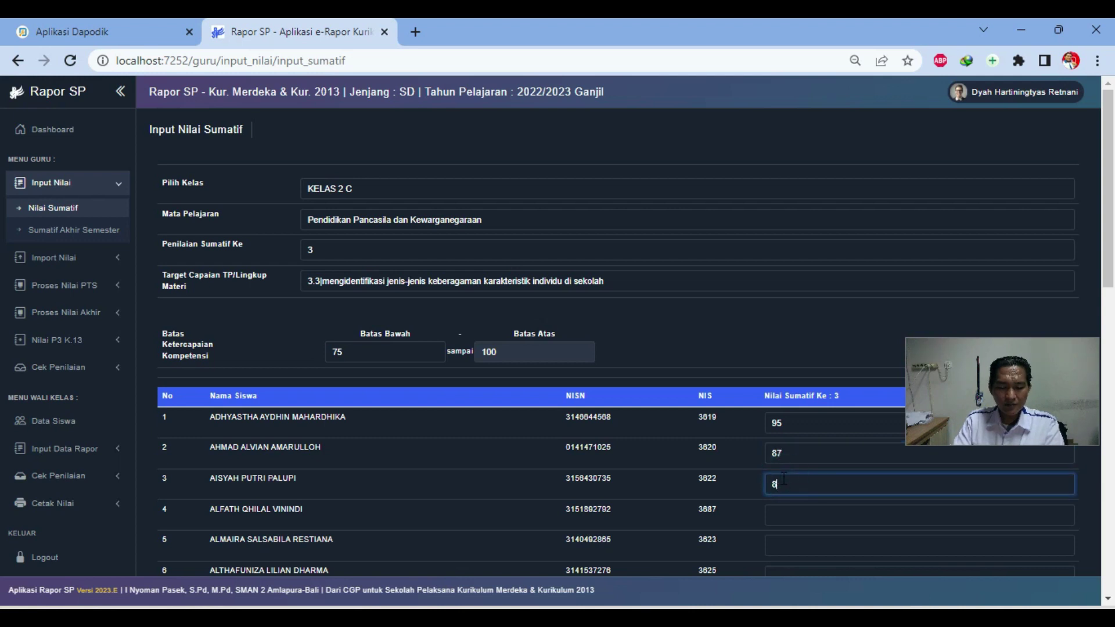
{"action": "scroll", "coordinate": [814, 500], "scroll_direction": "down", "scroll_amount": 14}
{"action": "left_click", "coordinate": [1042, 526]}
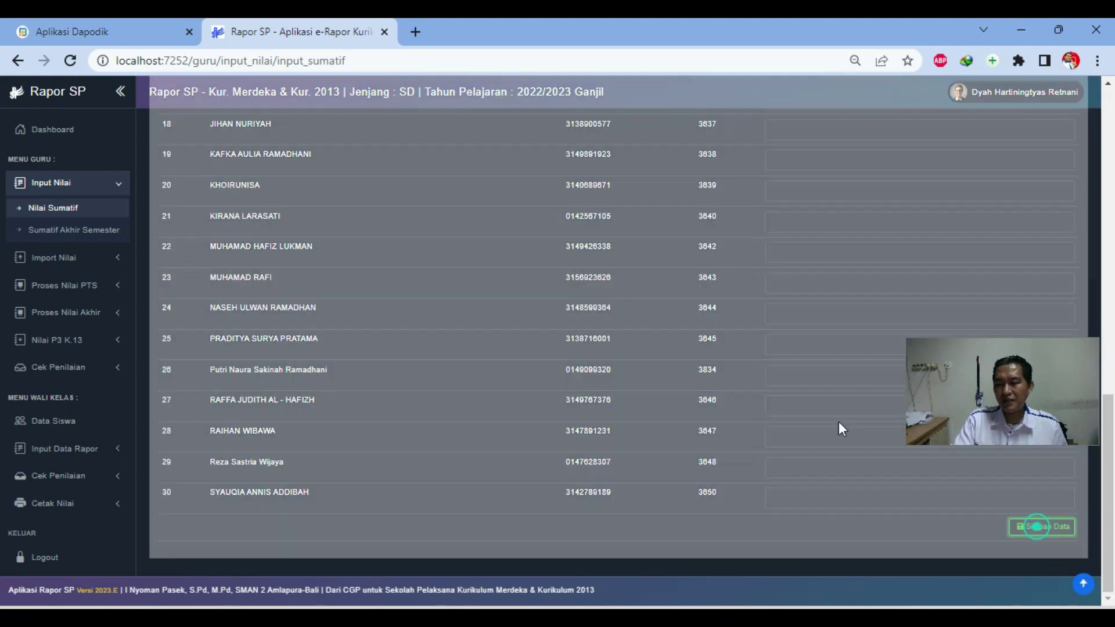
Step: Select sumatif assessment 4 with target 3.4, memahami makna bersatu dalam keberagaman di sekolah, and set its lower limit to 75
{"action": "left_click", "coordinate": [334, 249]}
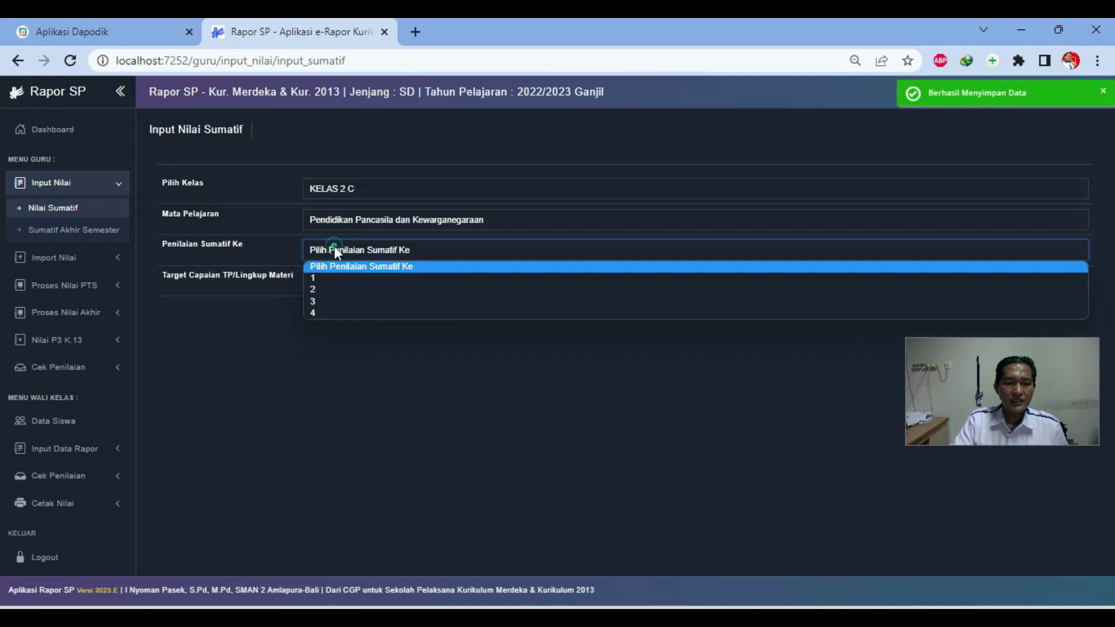
{"action": "left_click", "coordinate": [321, 312]}
{"action": "left_click", "coordinate": [334, 279]}
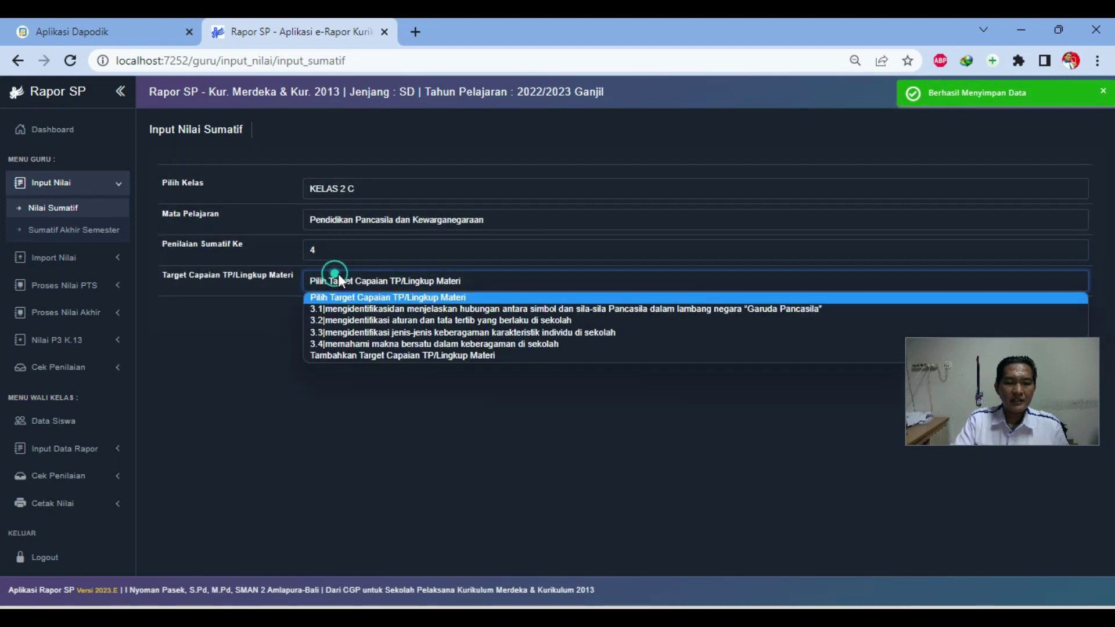
{"action": "left_click", "coordinate": [334, 345]}
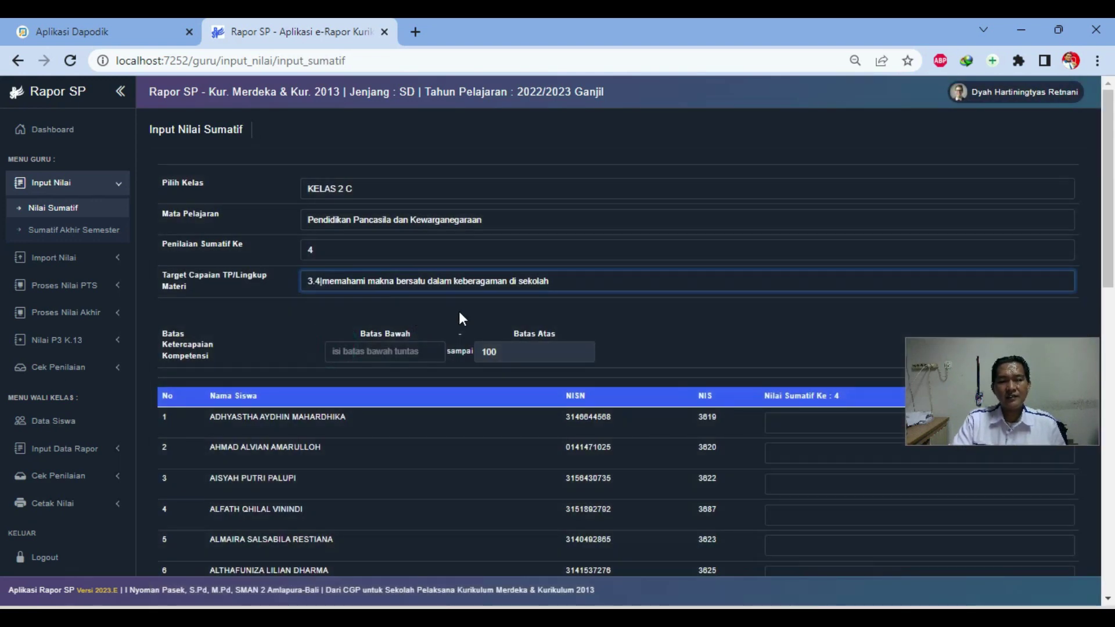
{"action": "left_click", "coordinate": [362, 349]}
{"action": "type", "text": "74"}
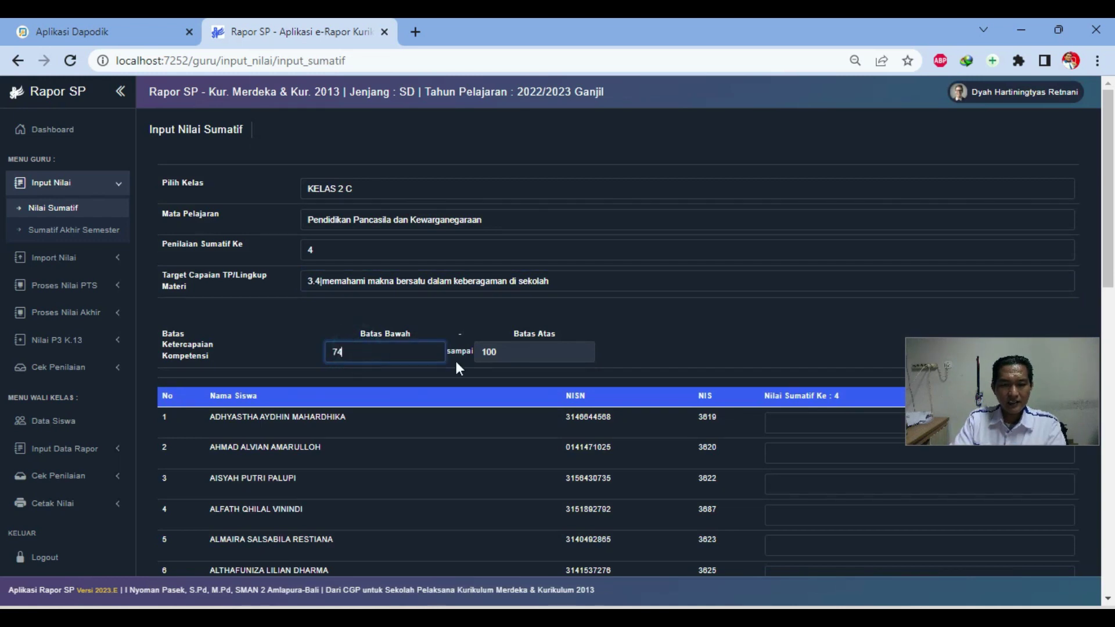
Step: Enter the sumatif 4 grades 95, 85 and 85 for the first three students and save the data
{"action": "scroll", "coordinate": [784, 396], "scroll_direction": "down", "scroll_amount": 1}
{"action": "left_click", "coordinate": [792, 342]}
{"action": "type", "text": "95"}
{"action": "left_click", "coordinate": [801, 369]}
{"action": "type", "text": "85"}
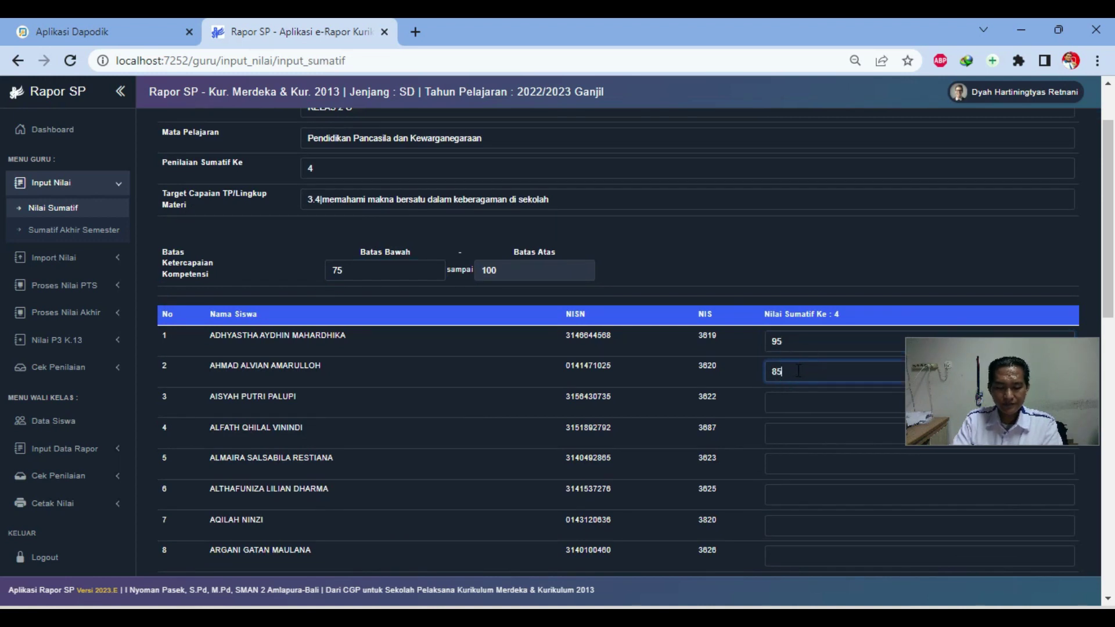
{"action": "left_click", "coordinate": [808, 403]}
{"action": "type", "text": "85"}
{"action": "scroll", "coordinate": [787, 416], "scroll_direction": "down", "scroll_amount": 10}
{"action": "left_click", "coordinate": [1022, 537]}
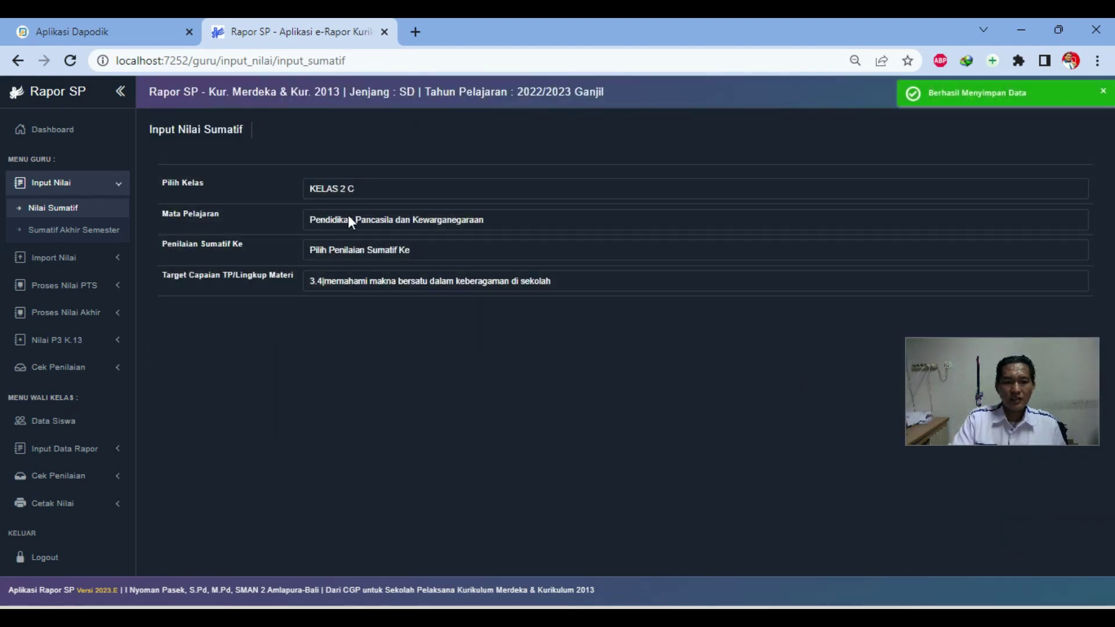
{"action": "left_click", "coordinate": [342, 221]}
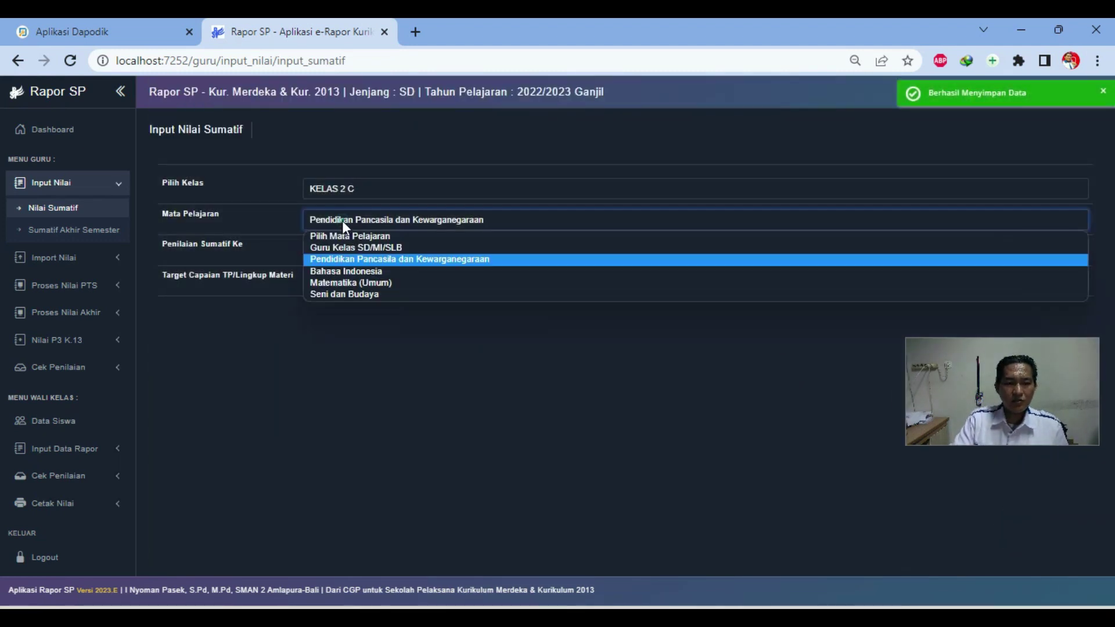
{"action": "left_click", "coordinate": [344, 260]}
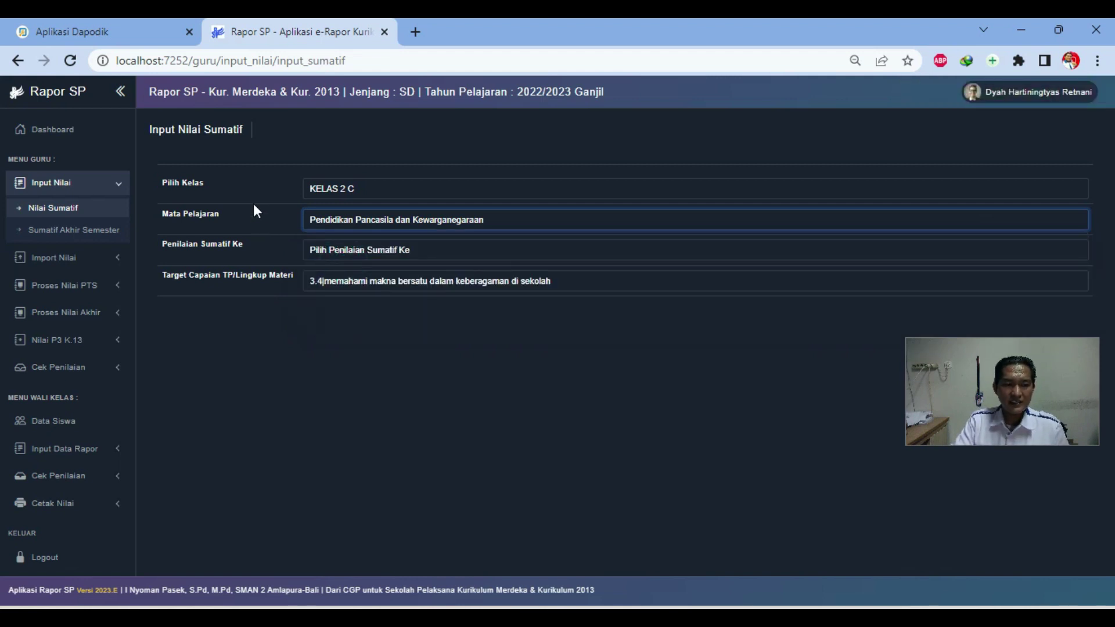
Step: Open the Sumatif Akhir Semester grade entry for KELAS 2 C, Pendidikan Pancasila dan Kewarganegaraan, with grade type Sumatif Akhir Semester
{"action": "left_click", "coordinate": [71, 232]}
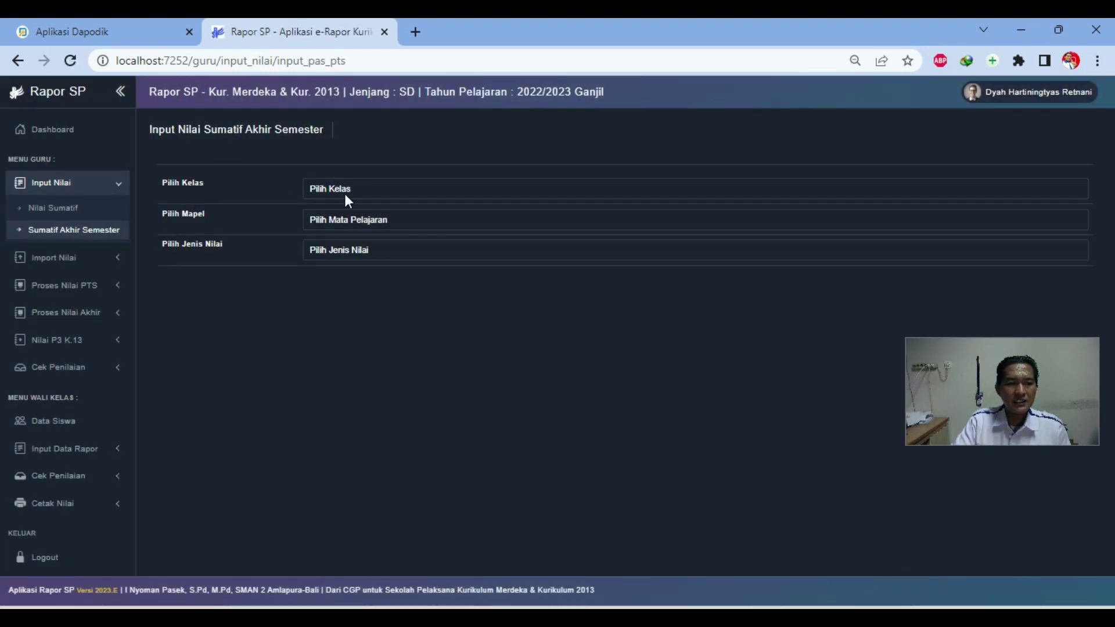
{"action": "left_click", "coordinate": [356, 190]}
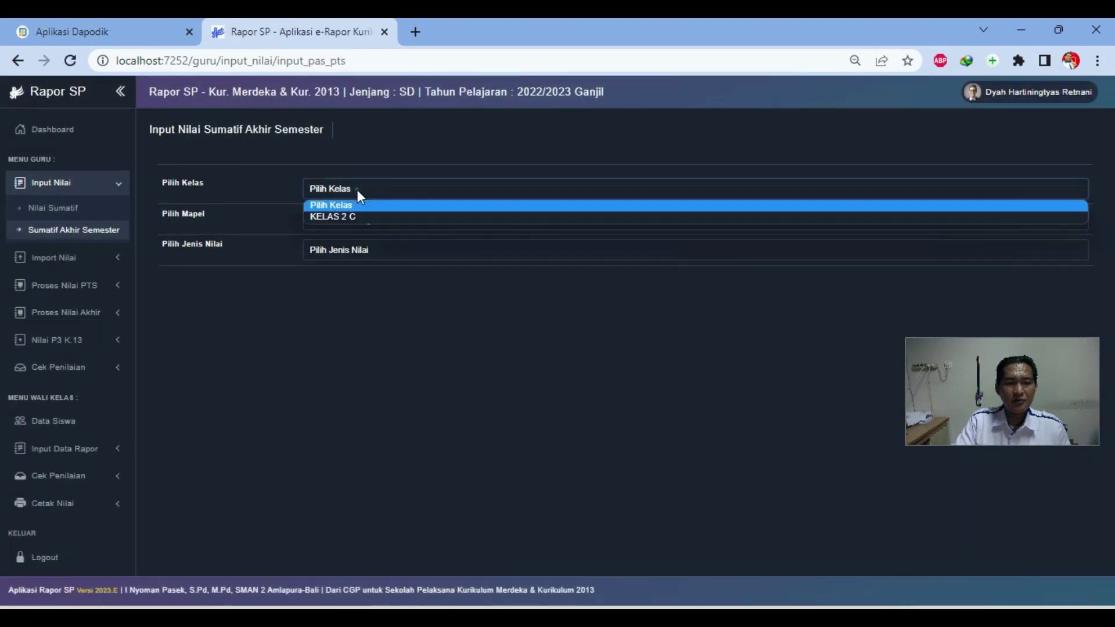
{"action": "left_click", "coordinate": [349, 217]}
{"action": "left_click", "coordinate": [350, 223]}
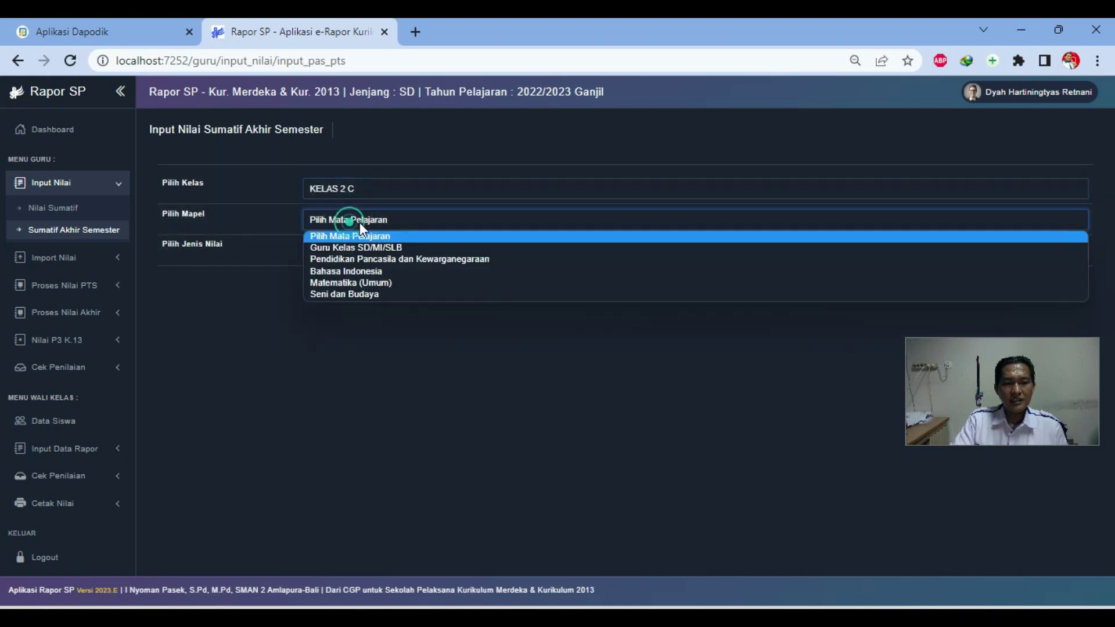
{"action": "left_click", "coordinate": [370, 259]}
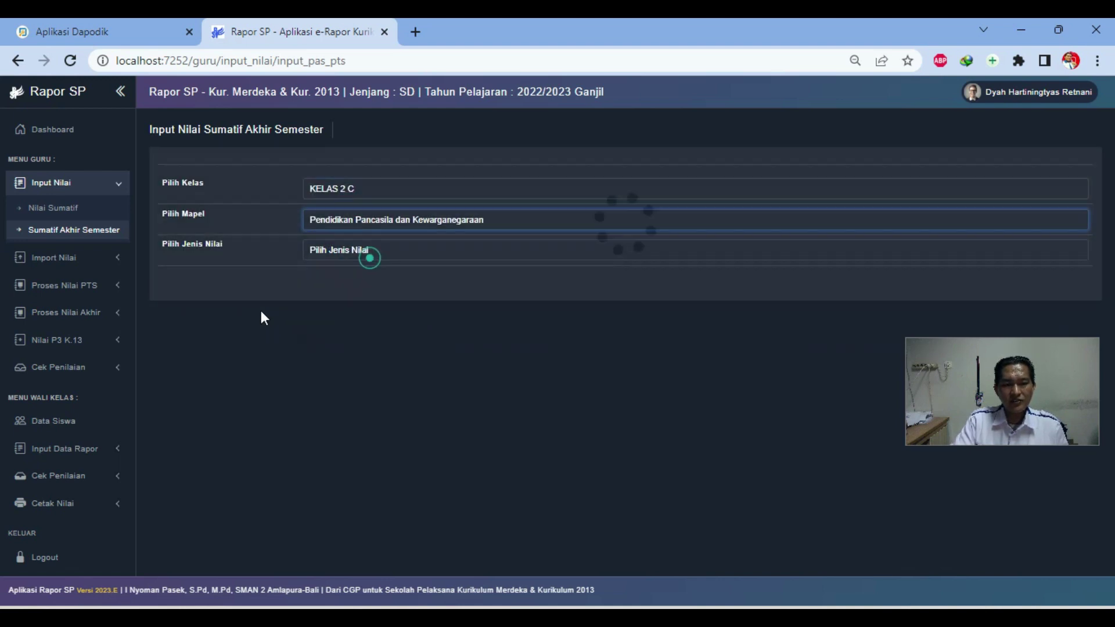
{"action": "left_click", "coordinate": [361, 251]}
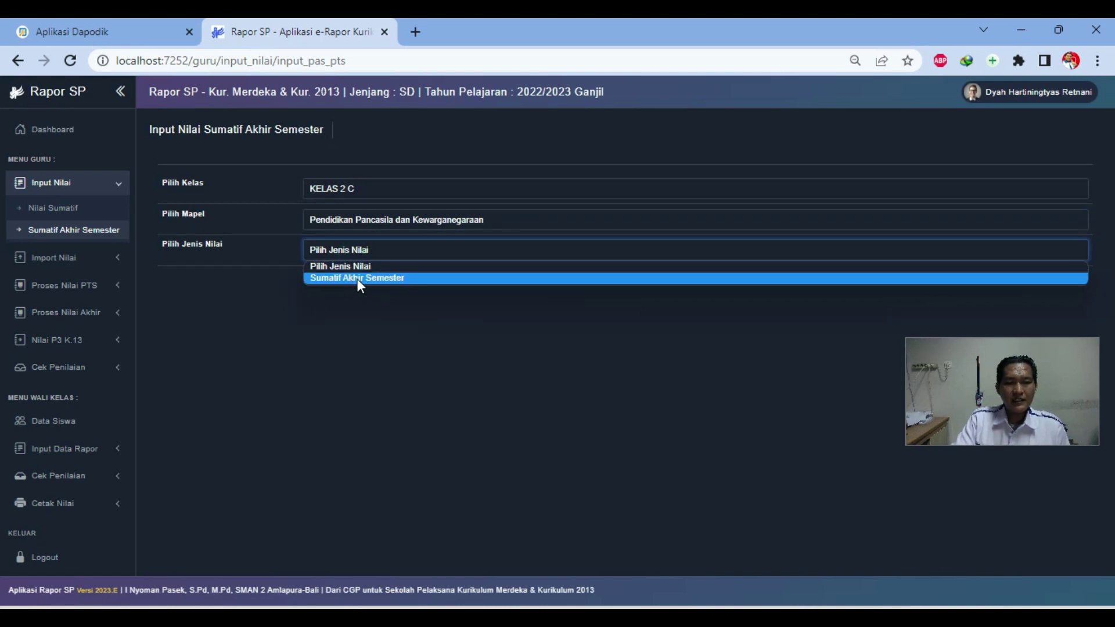
{"action": "left_click", "coordinate": [357, 279]}
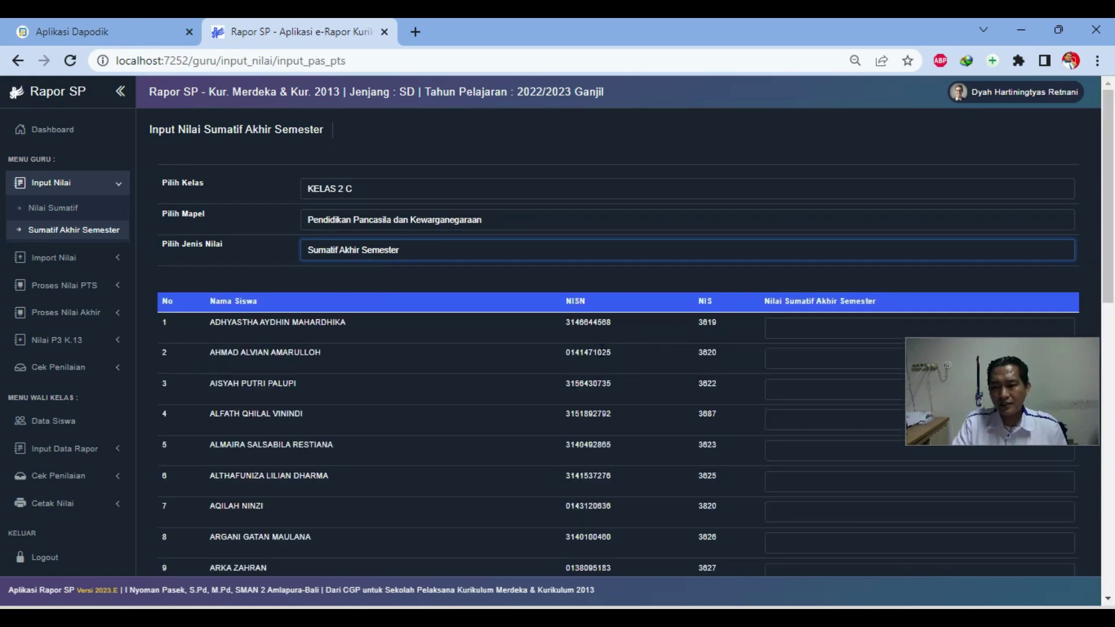
Step: Enter the Sumatif Akhir Semester grades 95, 87 and 86 for the first three students and save the data
{"action": "scroll", "coordinate": [664, 403], "scroll_direction": "down", "scroll_amount": 1}
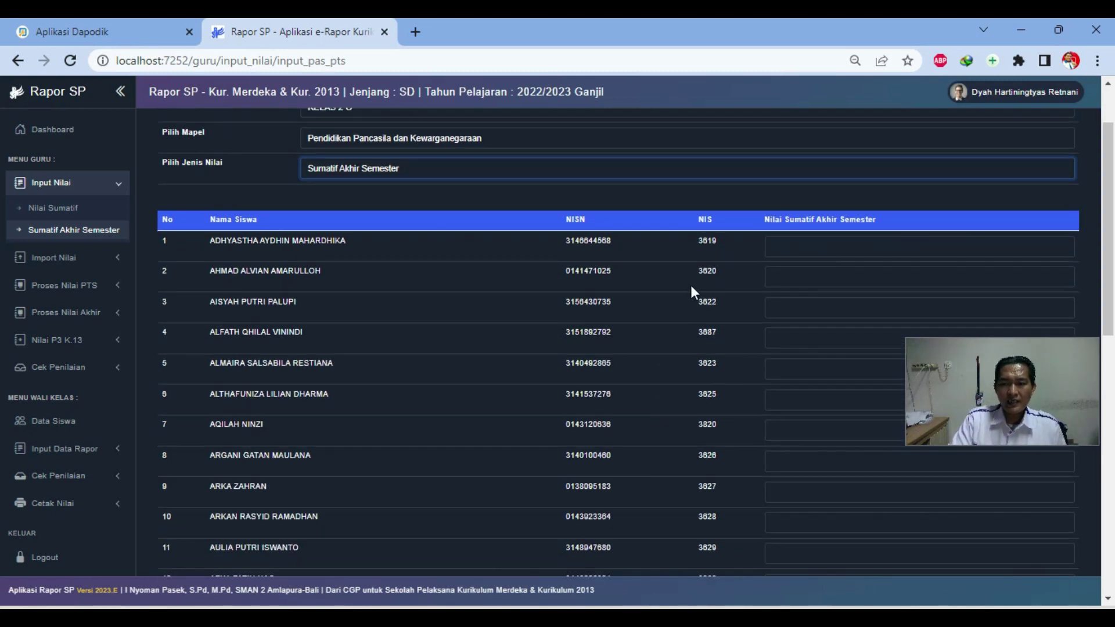
{"action": "left_click", "coordinate": [815, 250]}
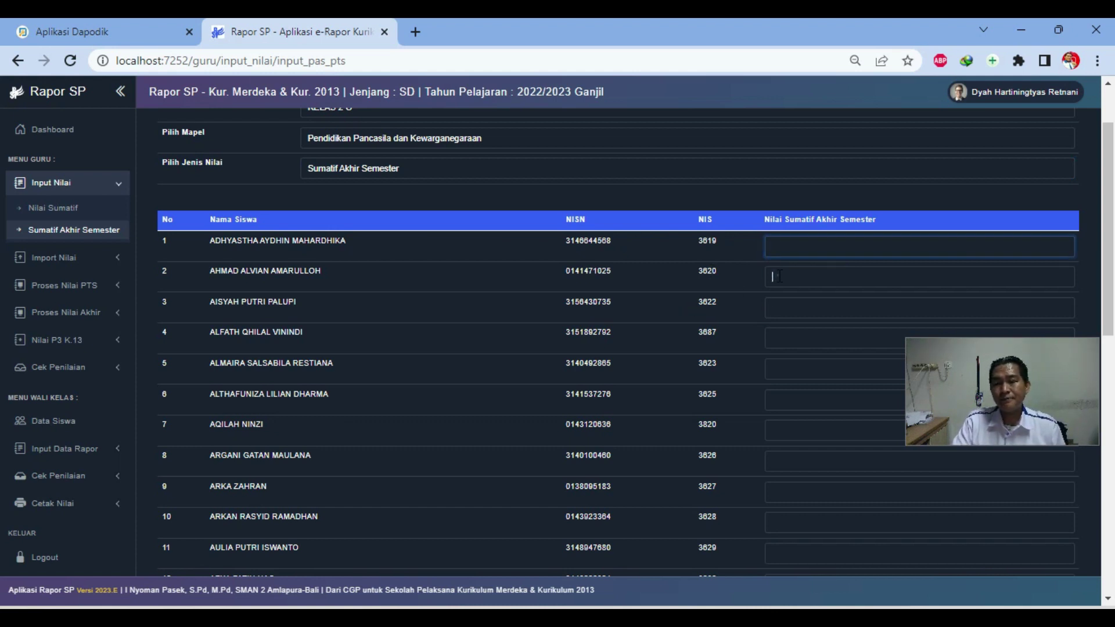
{"action": "key", "text": "Tab"}
{"action": "key", "text": "Tab"}
{"action": "left_click", "coordinate": [776, 246]}
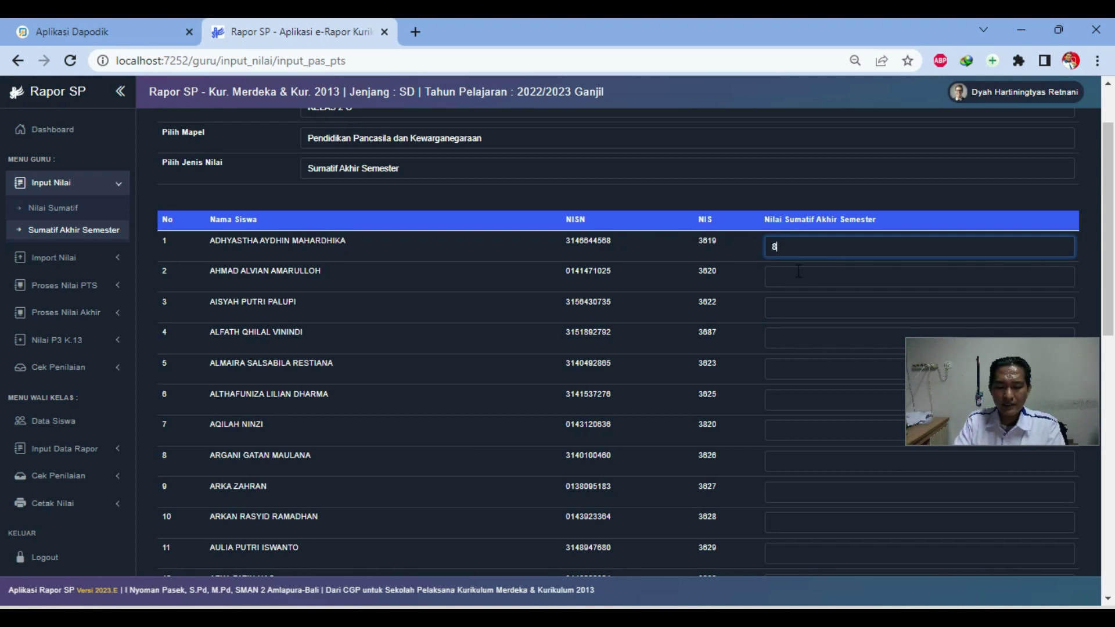
{"action": "left_click_drag", "start_coordinate": [786, 246], "coordinate": [744, 246]}
{"action": "type", "text": "9"}
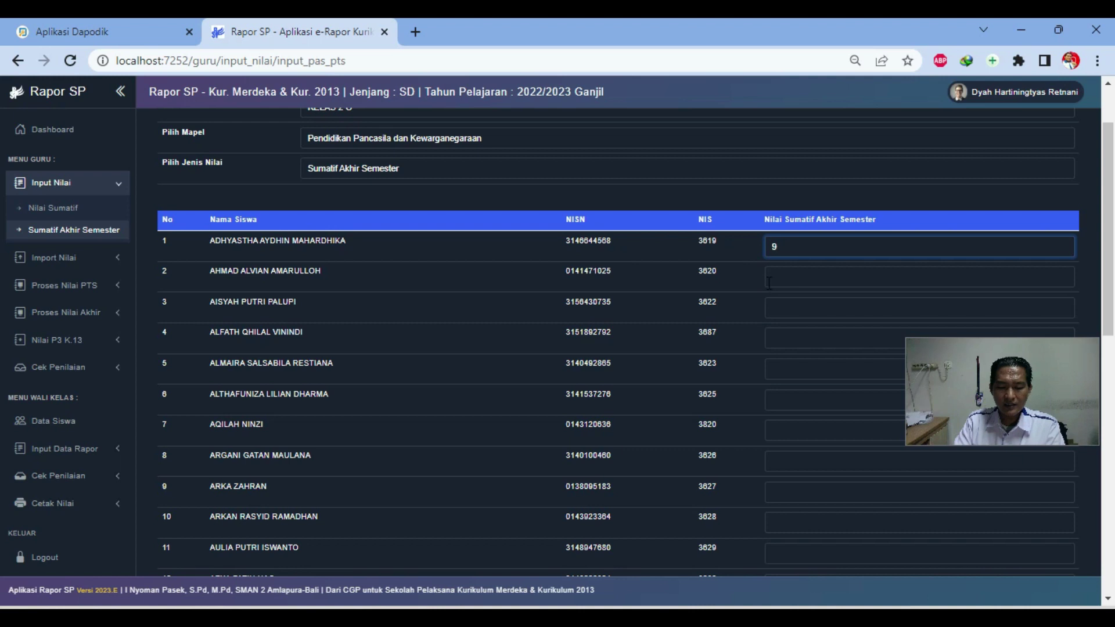
{"action": "type", "text": "5"}
{"action": "left_click", "coordinate": [779, 277]}
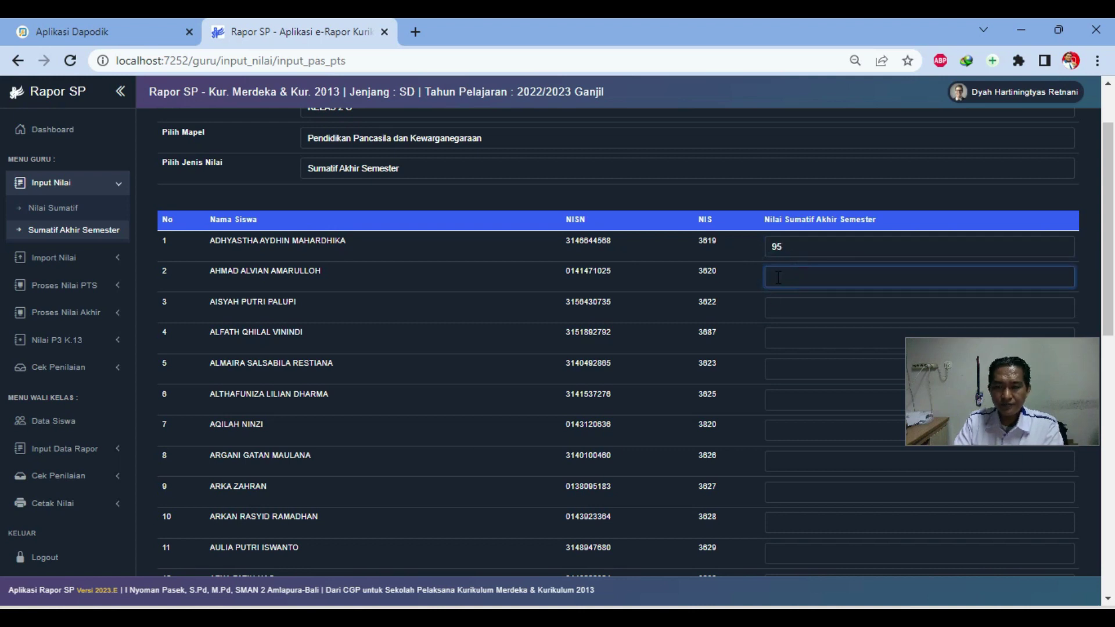
{"action": "type", "text": "87"}
{"action": "left_click", "coordinate": [784, 309]}
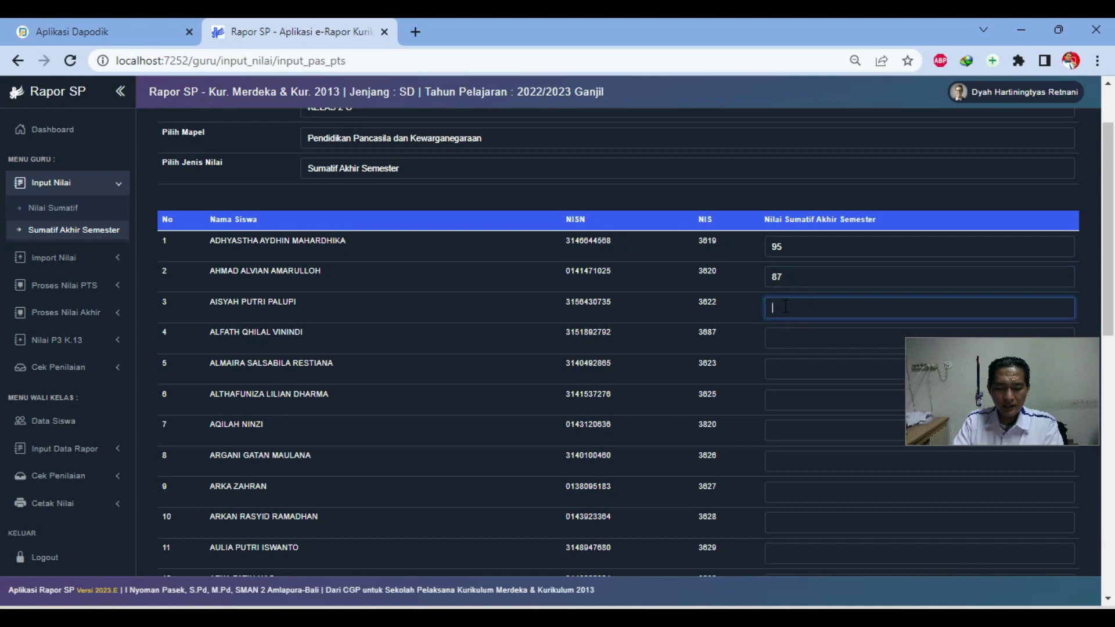
{"action": "left_click", "coordinate": [722, 317]}
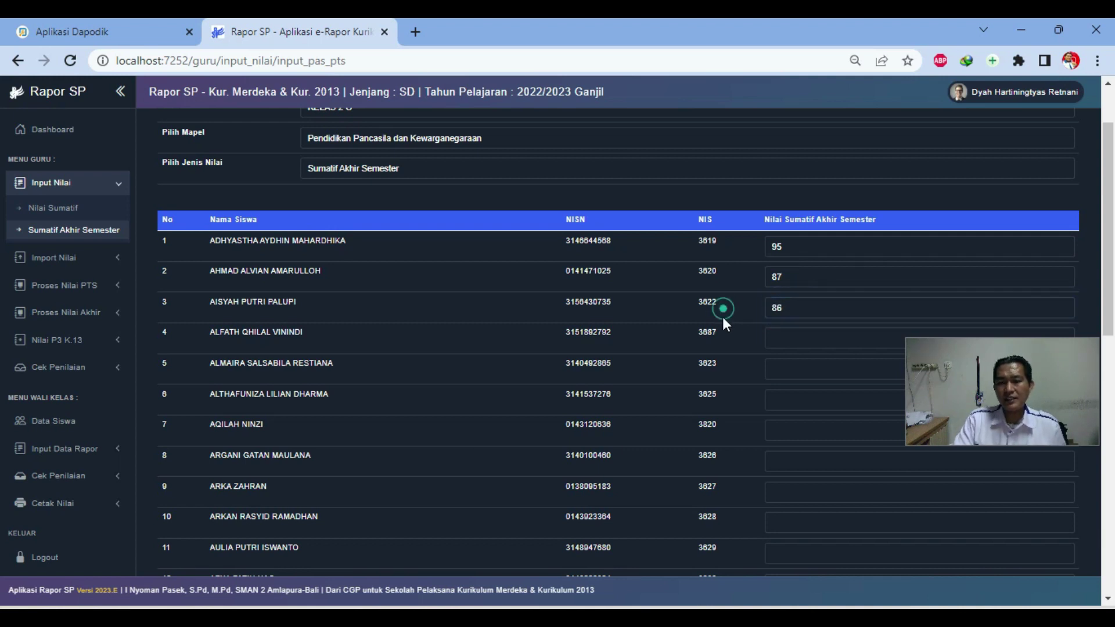
{"action": "scroll", "coordinate": [721, 320], "scroll_direction": "down", "scroll_amount": 11}
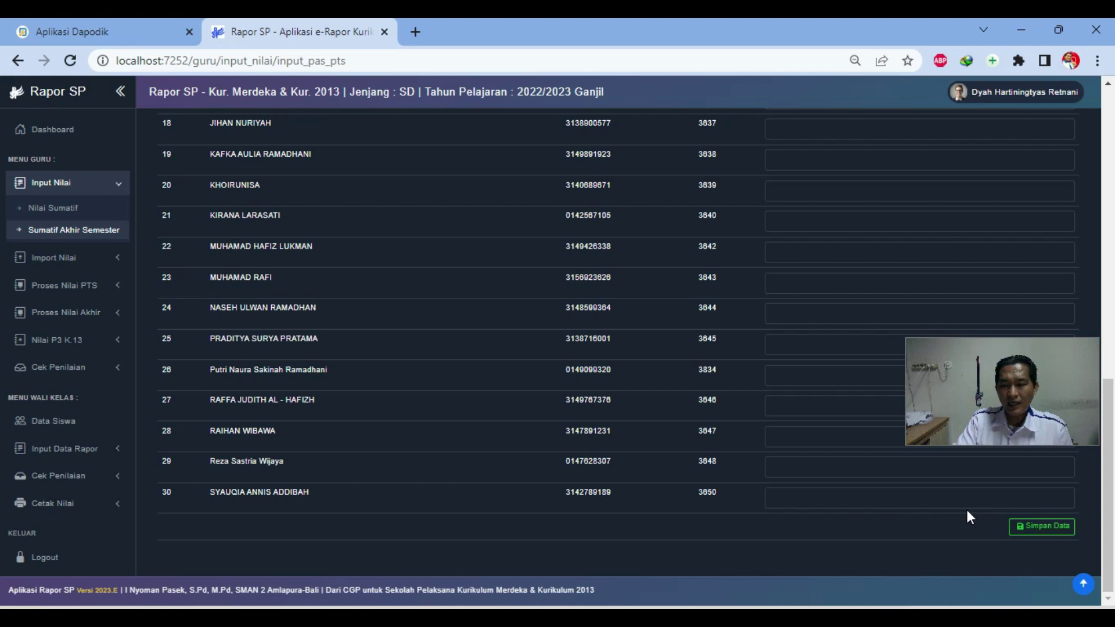
{"action": "left_click", "coordinate": [1036, 531]}
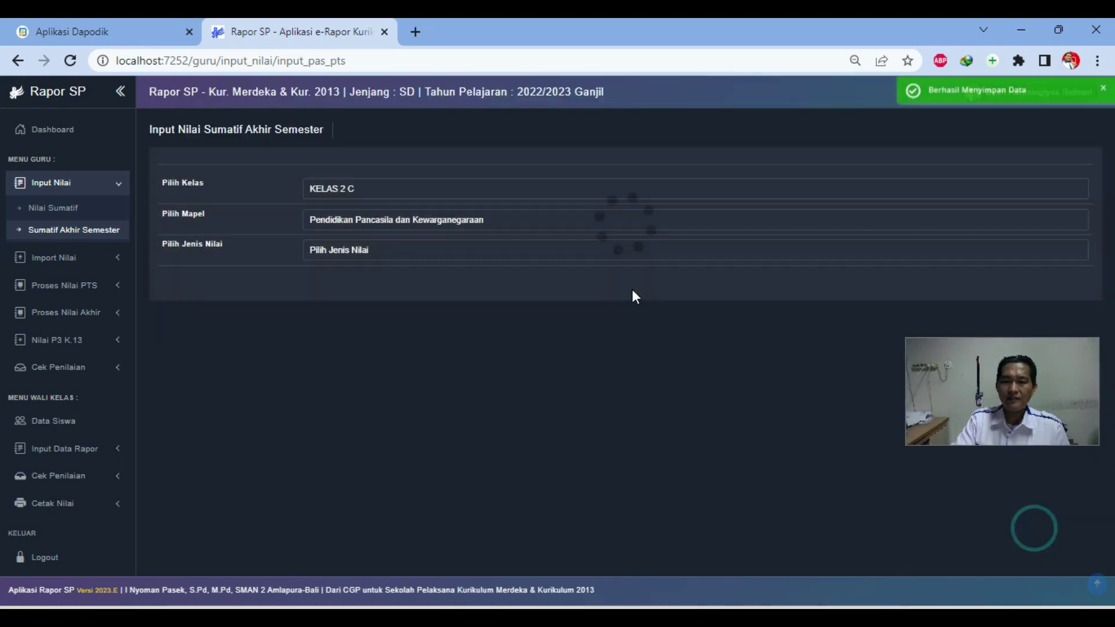
Step: Reload the Sumatif Akhir Semester grades for Pendidikan Pancasila dan Kewarganegaraan to check the saved entries
{"action": "left_click", "coordinate": [366, 251]}
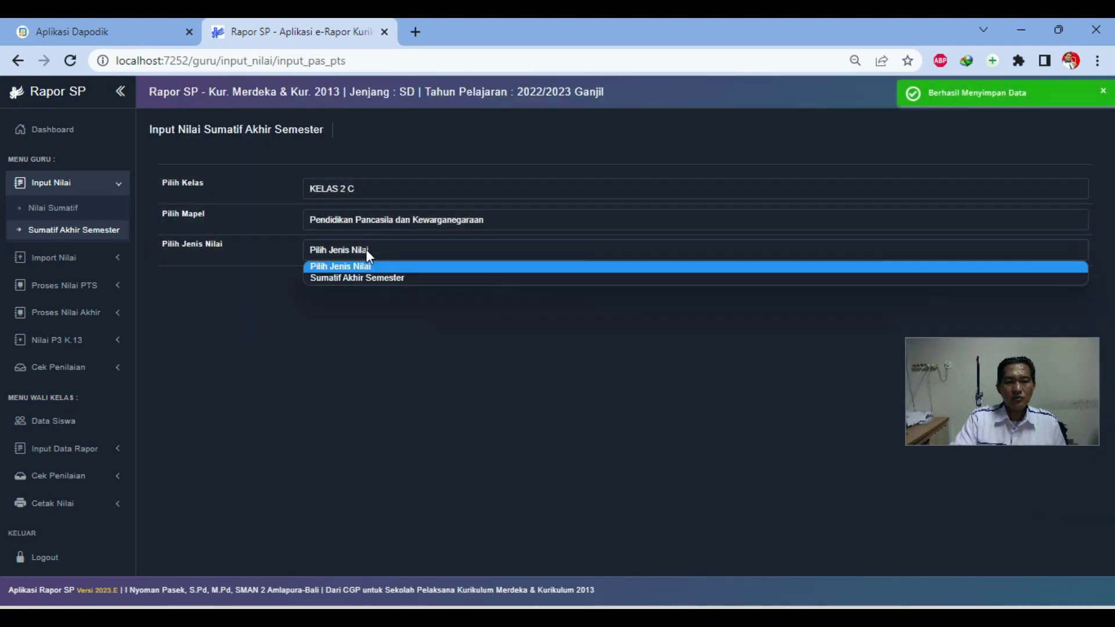
{"action": "left_click", "coordinate": [363, 220]}
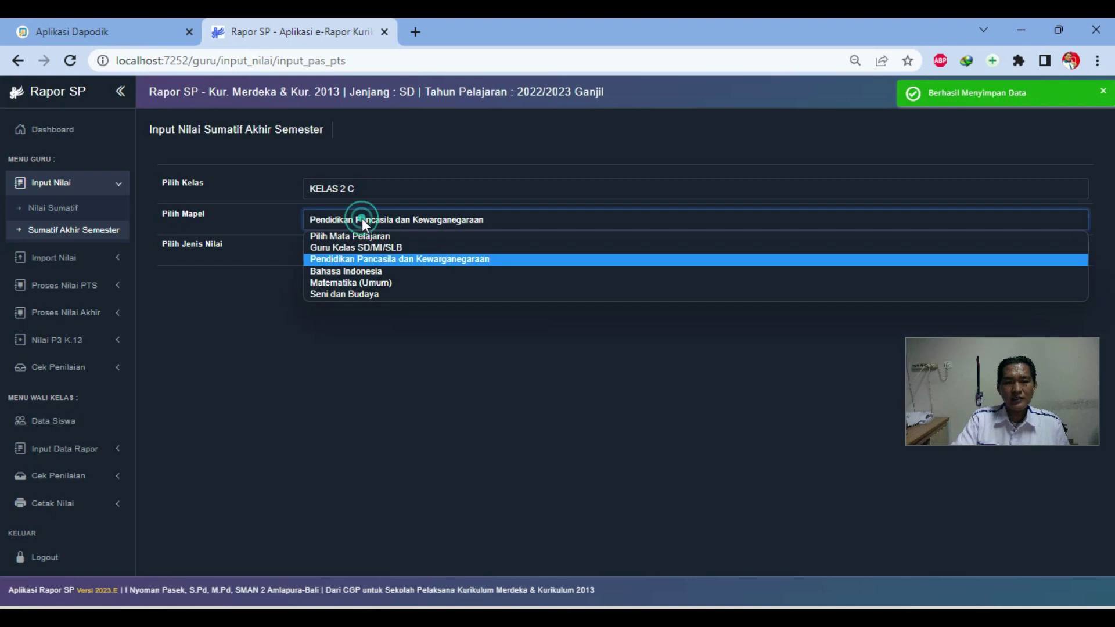
{"action": "left_click", "coordinate": [369, 256]}
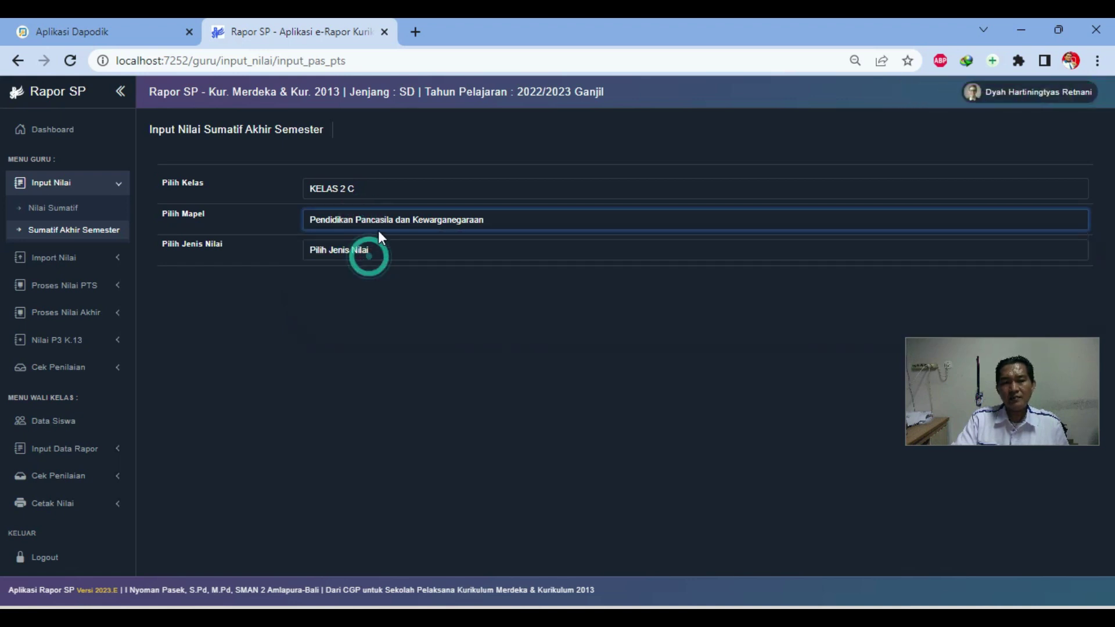
{"action": "left_click", "coordinate": [358, 247]}
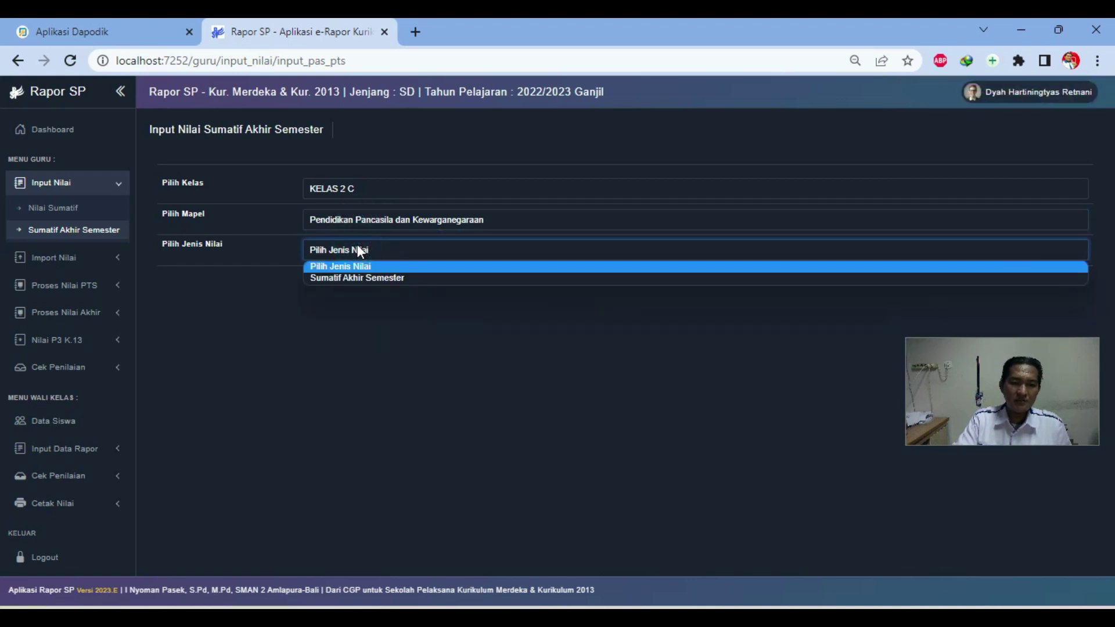
{"action": "left_click", "coordinate": [358, 247]}
{"action": "left_click", "coordinate": [347, 253]}
{"action": "left_click", "coordinate": [336, 277]}
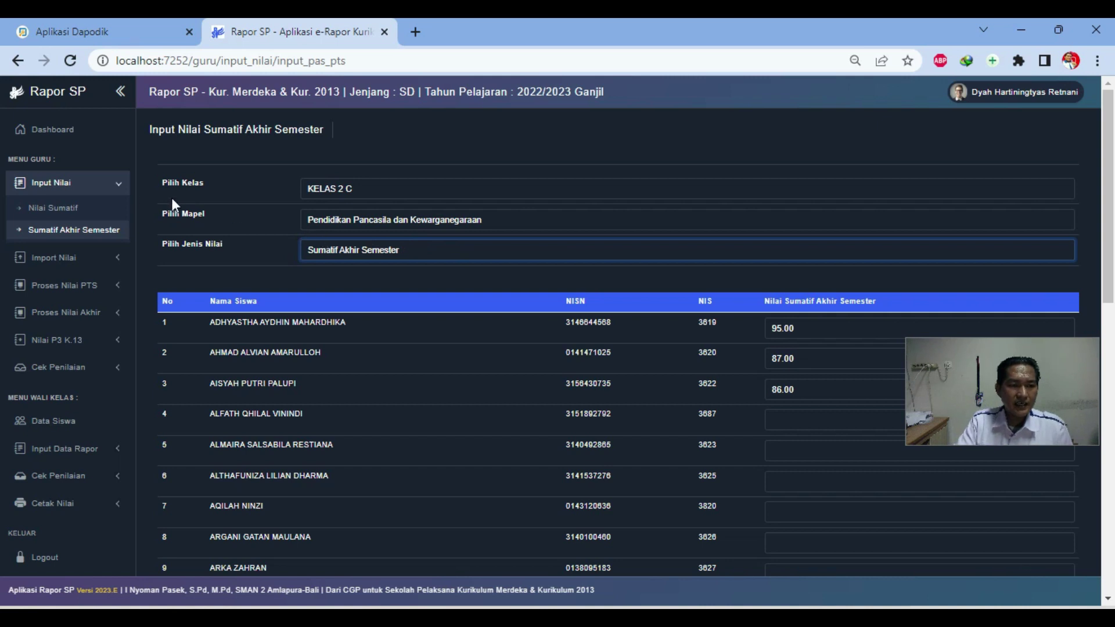
Step: Open Proses Nilai PTS for KELAS 2 C, Pendidikan Pancasila dan Kewarganegaraan, Semester 1
{"action": "left_click", "coordinate": [81, 186]}
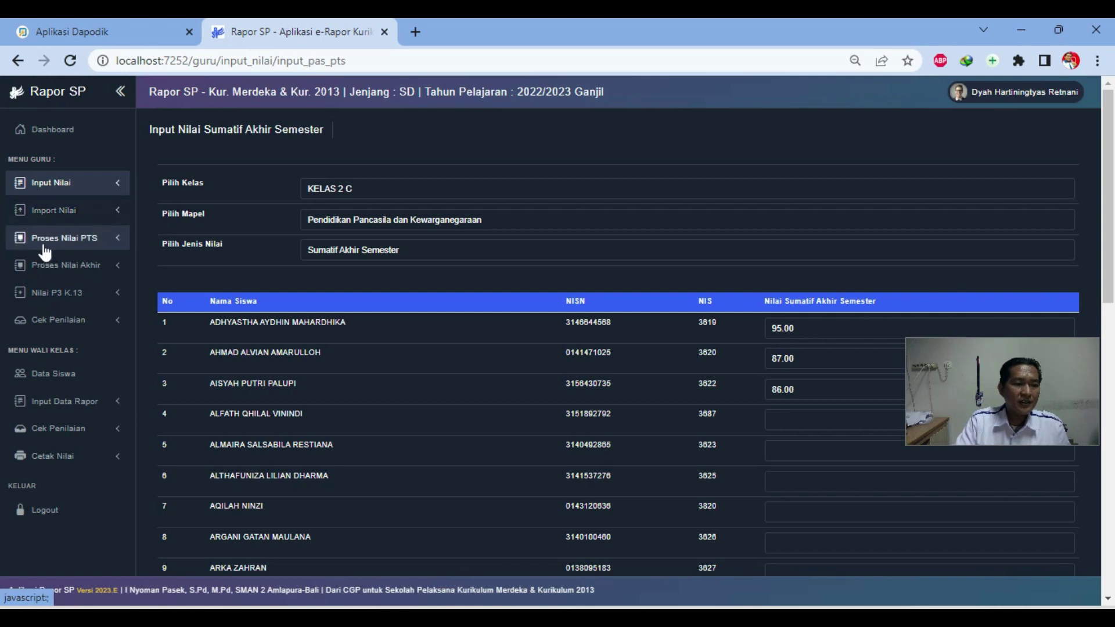
{"action": "left_click", "coordinate": [78, 243]}
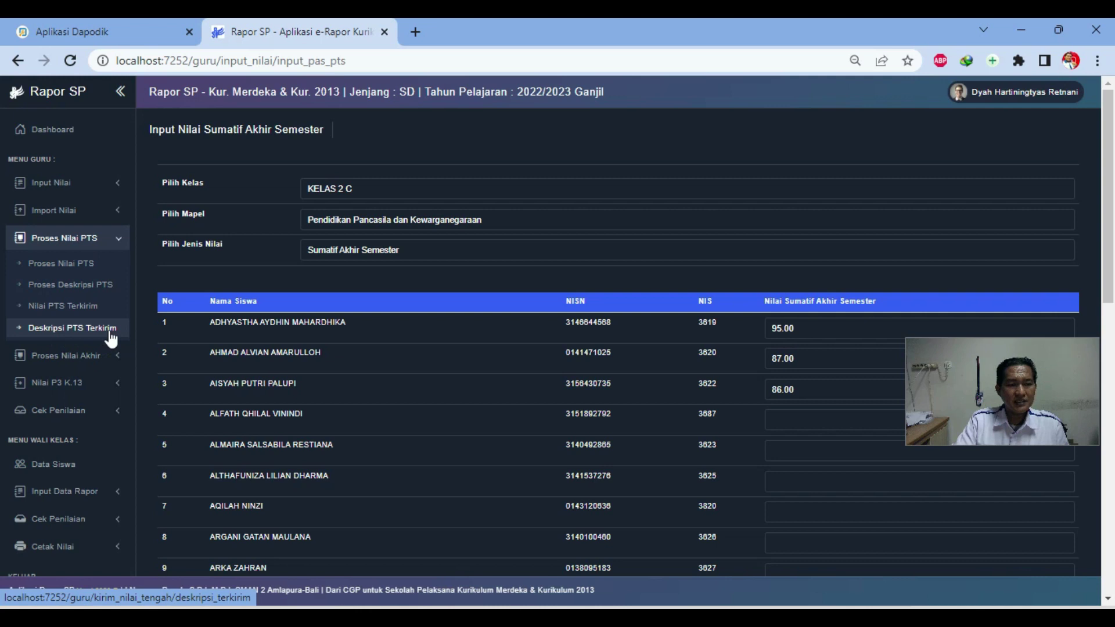
{"action": "left_click", "coordinate": [74, 265]}
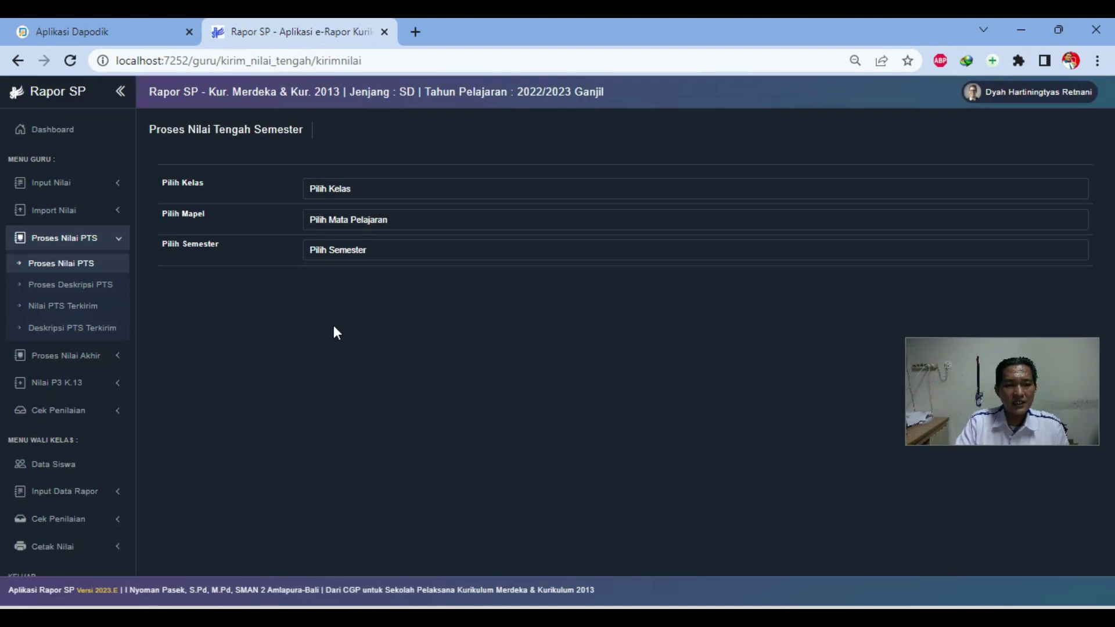
{"action": "left_click", "coordinate": [344, 187]}
{"action": "left_click", "coordinate": [342, 216]}
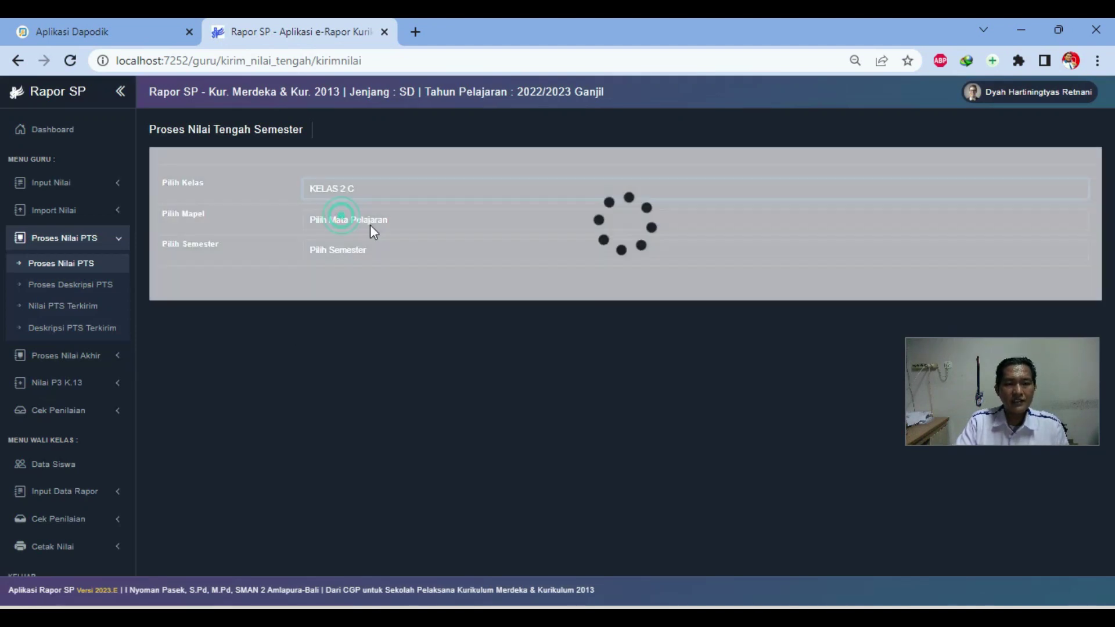
{"action": "left_click", "coordinate": [351, 220]}
{"action": "left_click", "coordinate": [357, 257]}
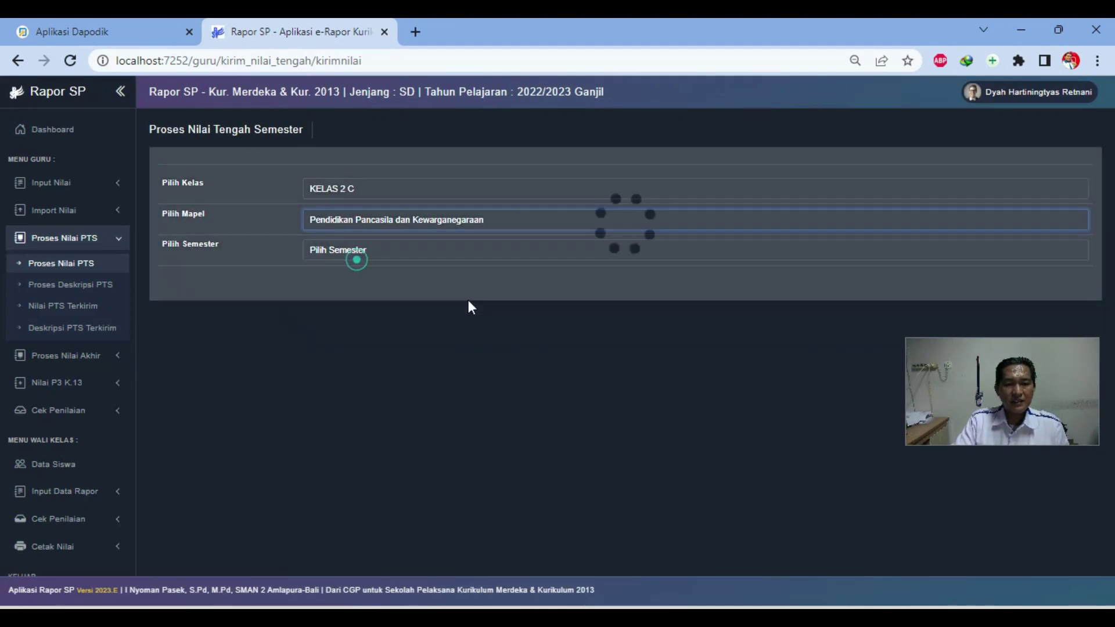
{"action": "left_click", "coordinate": [332, 242]}
{"action": "left_click", "coordinate": [346, 281]}
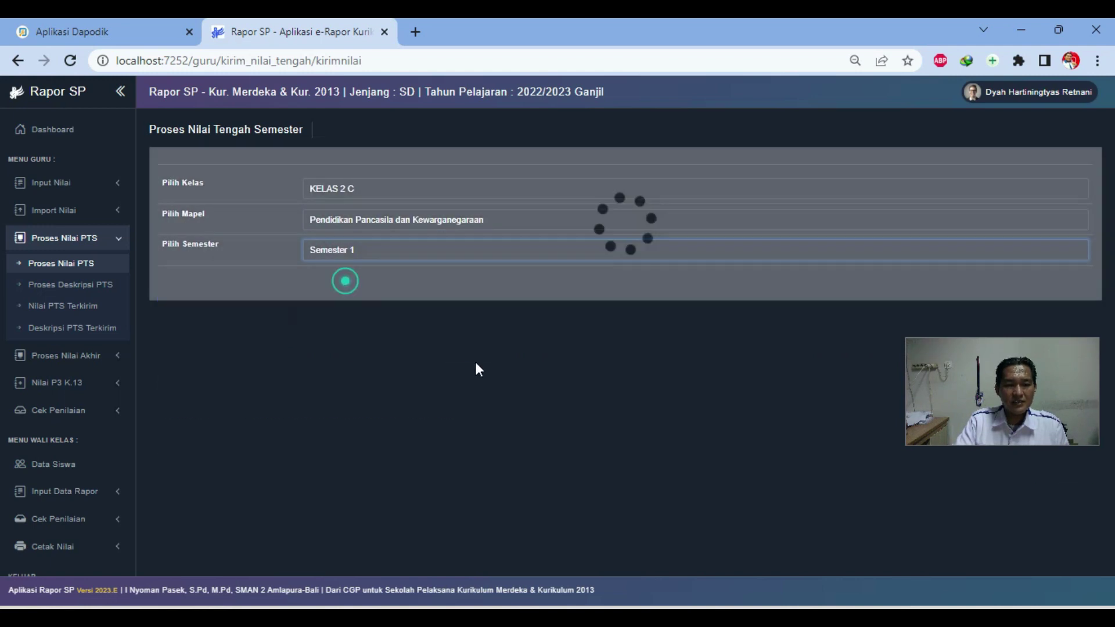
{"action": "left_click_drag", "start_coordinate": [1025, 396], "coordinate": [1035, 175]}
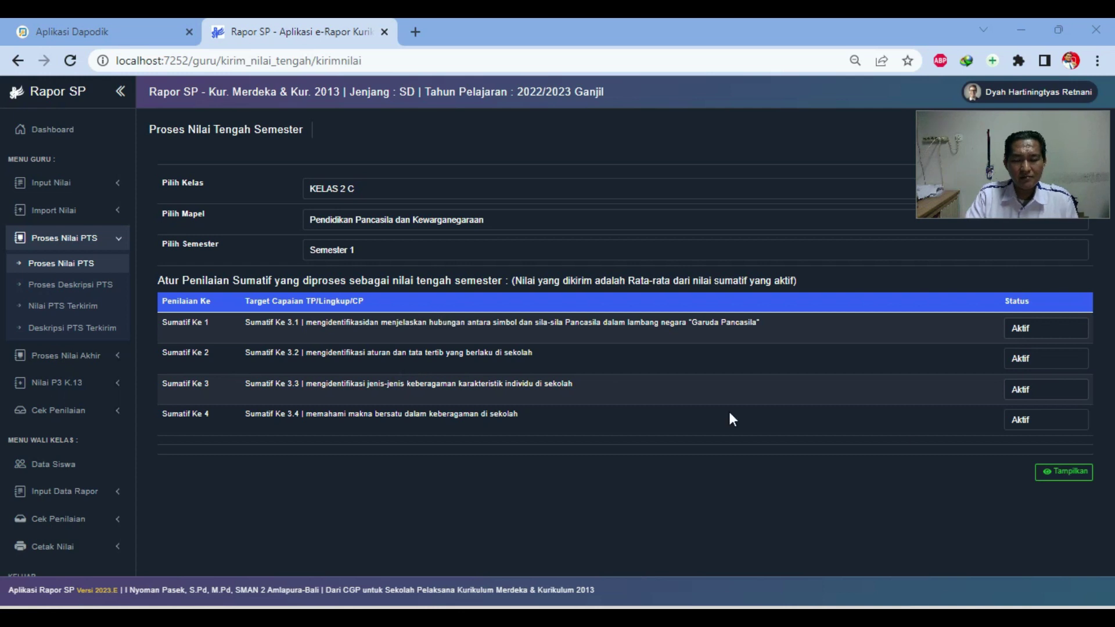
Step: Display the calculated mid-semester grades with sumatif 1 to 4 active and review the student list
{"action": "left_click", "coordinate": [1066, 472]}
{"action": "scroll", "coordinate": [817, 343], "scroll_direction": "down", "scroll_amount": 3}
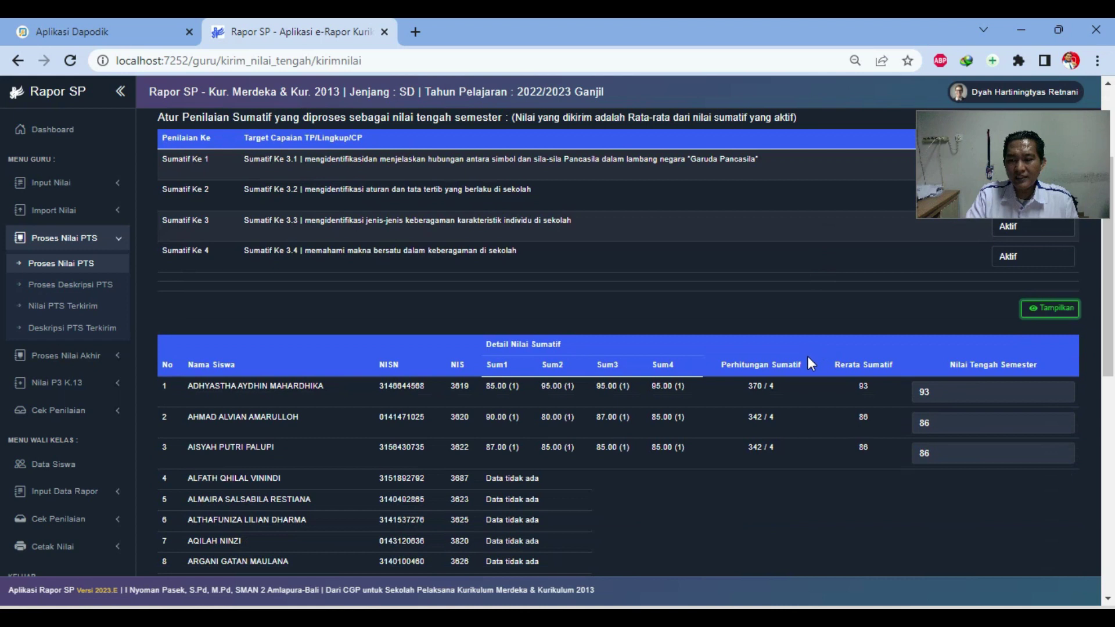
{"action": "scroll", "coordinate": [805, 364], "scroll_direction": "down", "scroll_amount": 9}
{"action": "left_click", "coordinate": [1047, 526]}
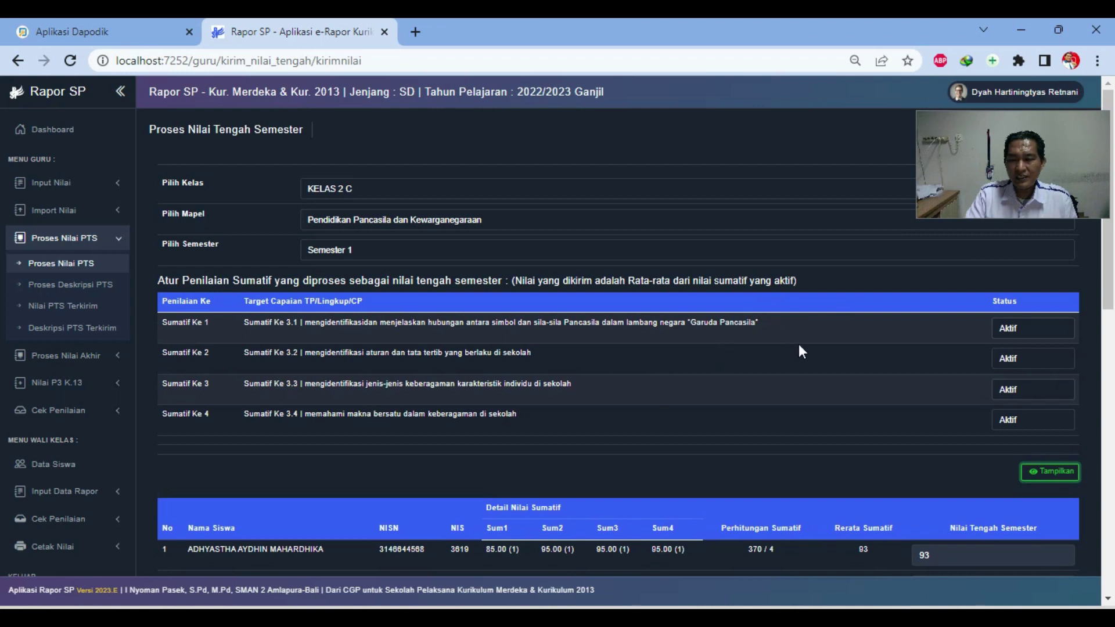
{"action": "scroll", "coordinate": [739, 348], "scroll_direction": "down", "scroll_amount": 10}
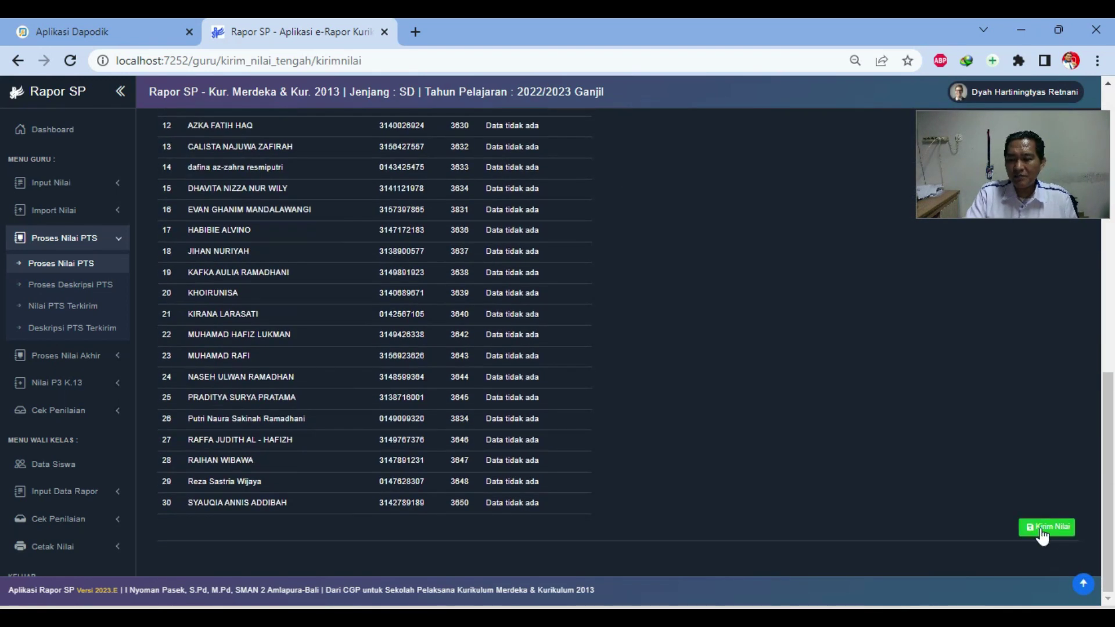
{"action": "left_click", "coordinate": [1043, 536]}
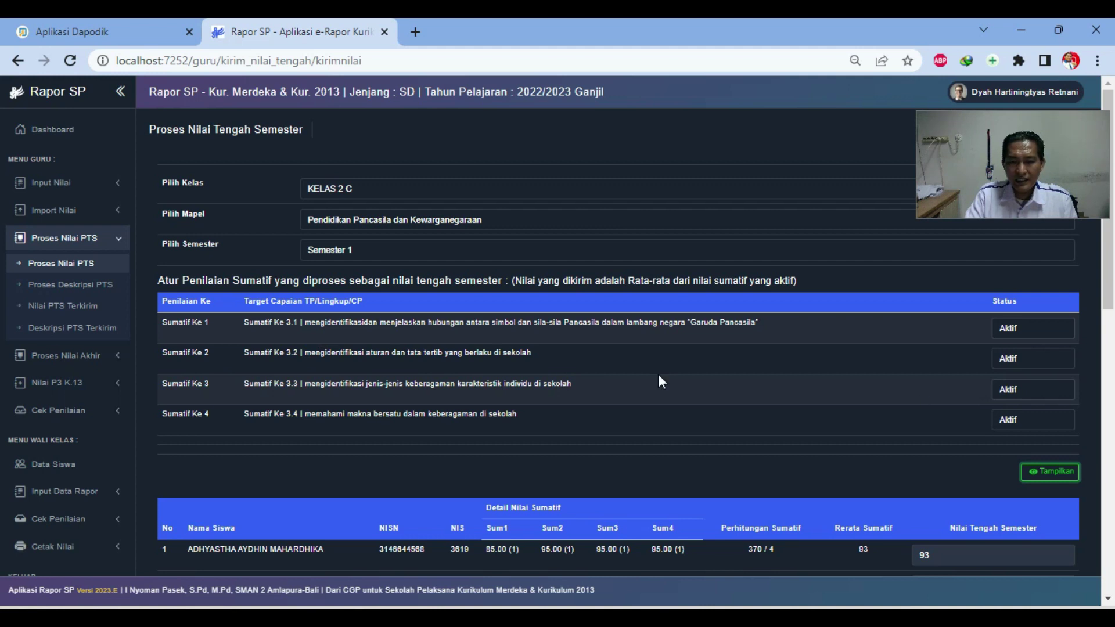
Step: Set sumatif 4 and sumatif 2 to Tidak Aktif and display the recalculated mid-semester grades
{"action": "left_click", "coordinate": [1011, 418]}
{"action": "left_click", "coordinate": [1005, 448]}
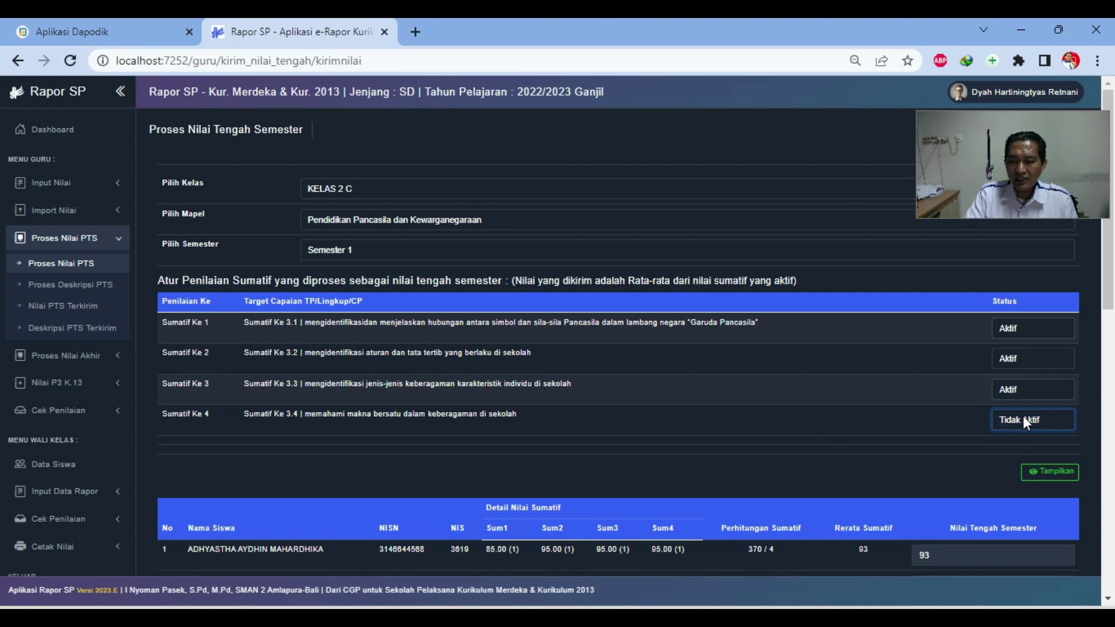
{"action": "left_click", "coordinate": [1020, 356]}
{"action": "left_click", "coordinate": [1020, 389]}
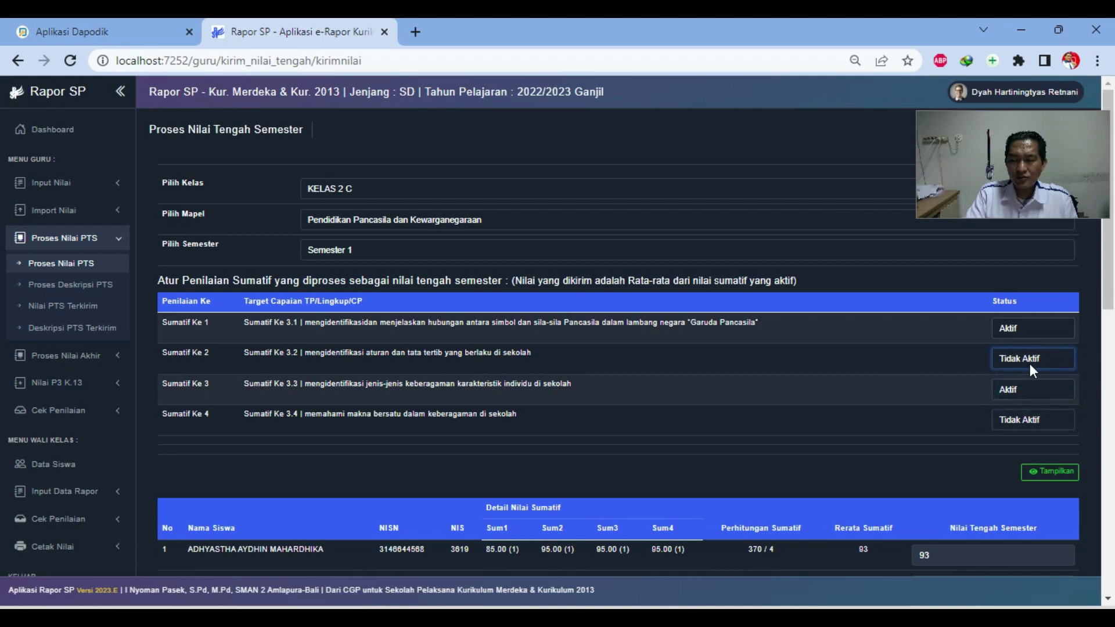
{"action": "left_click", "coordinate": [1055, 472]}
{"action": "scroll", "coordinate": [849, 431], "scroll_direction": "down", "scroll_amount": 10}
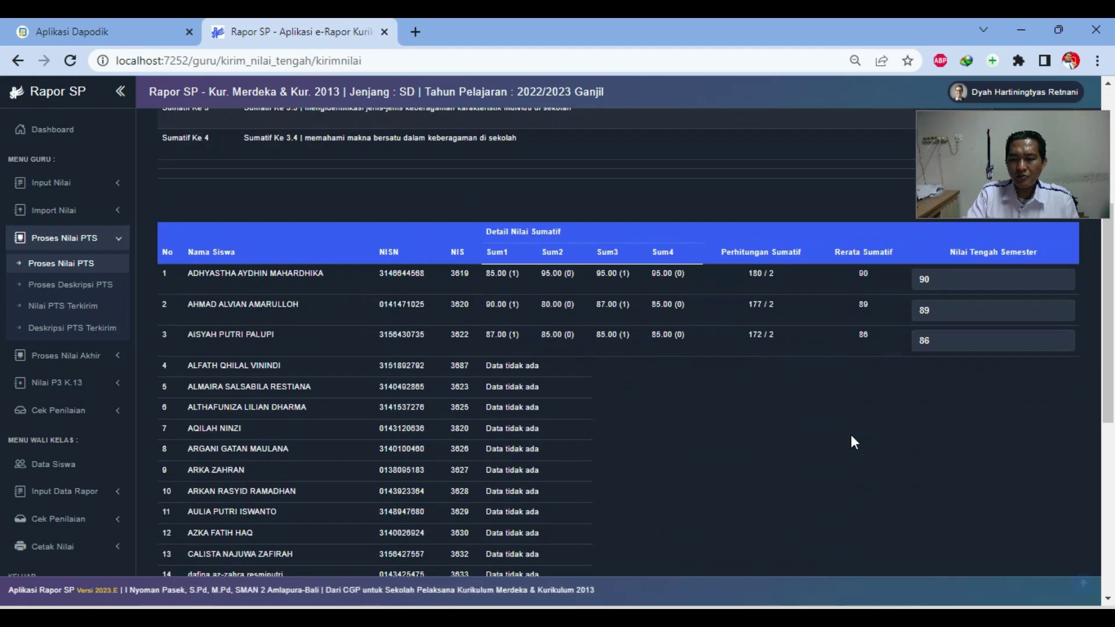
{"action": "scroll", "coordinate": [852, 444], "scroll_direction": "down", "scroll_amount": 2}
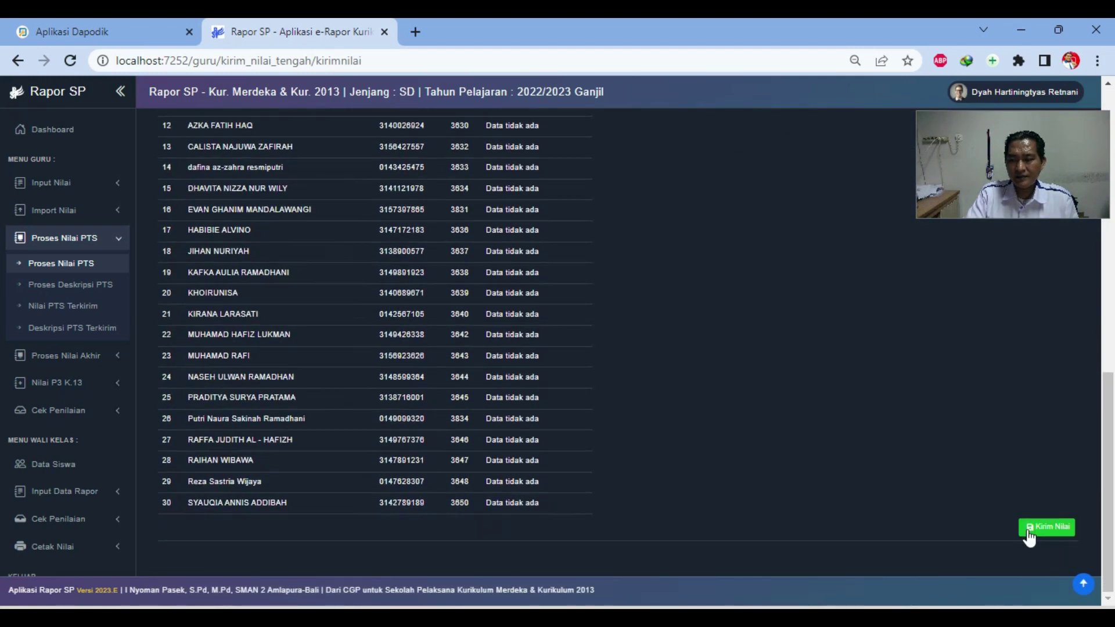
Step: Check the active sumatif assessments and student averages, and send the mid-semester grades
{"action": "scroll", "coordinate": [1030, 537], "scroll_direction": "up", "scroll_amount": 10}
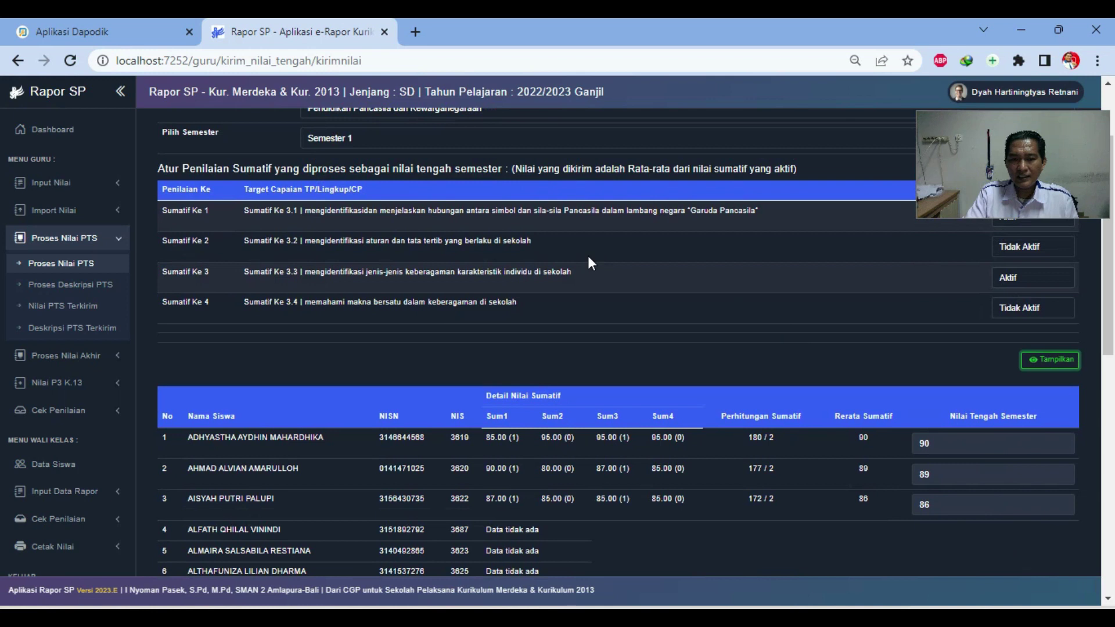
{"action": "scroll", "coordinate": [887, 330], "scroll_direction": "up", "scroll_amount": 2}
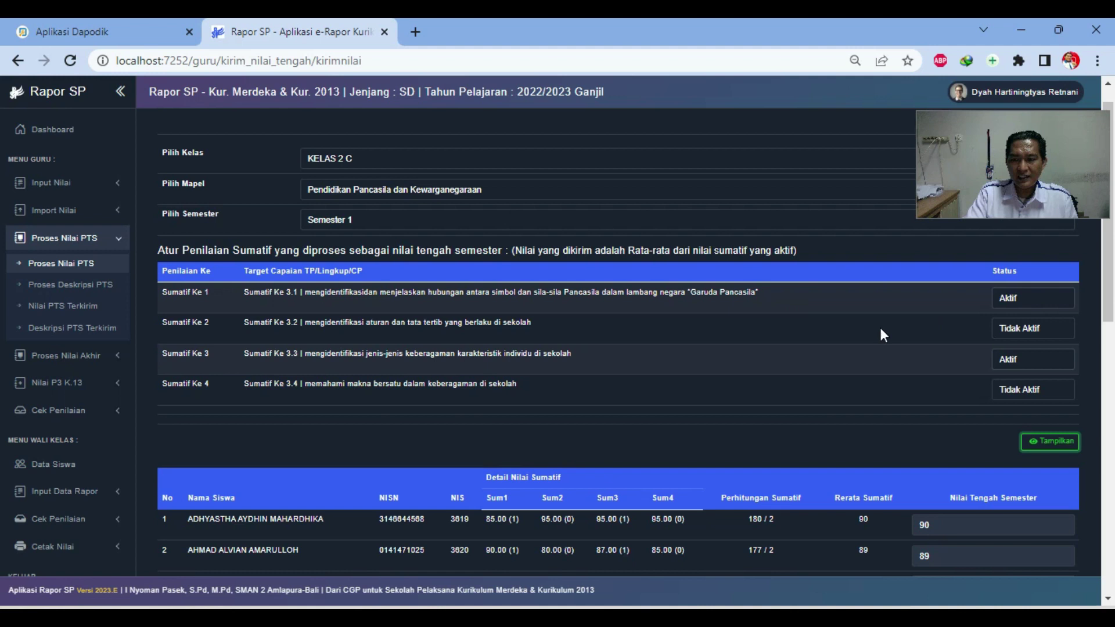
{"action": "scroll", "coordinate": [930, 375], "scroll_direction": "down", "scroll_amount": 10}
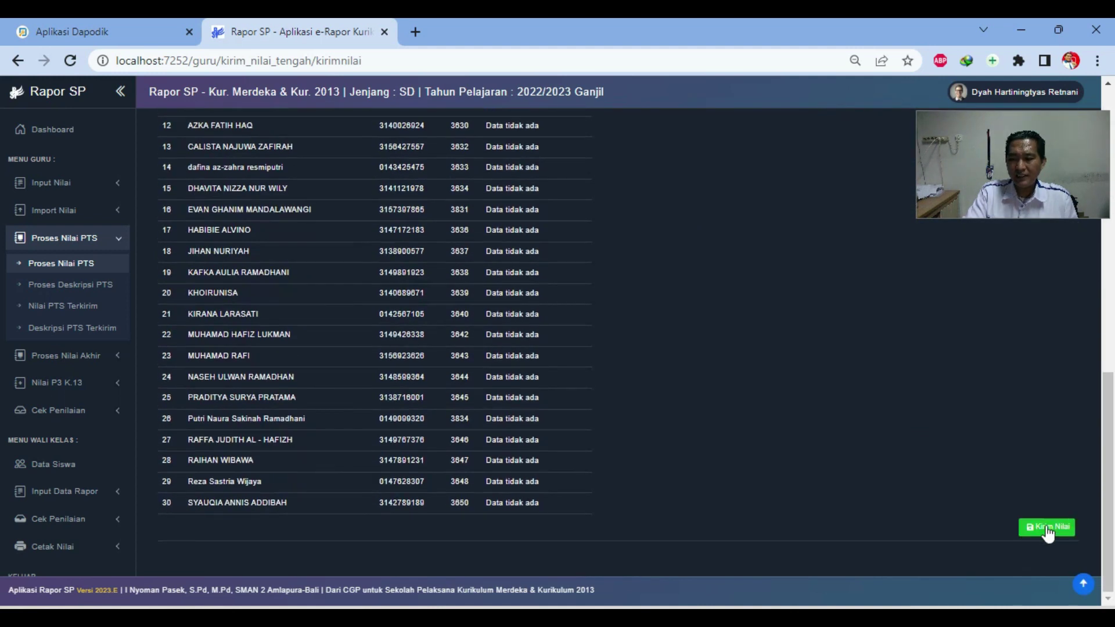
{"action": "left_click", "coordinate": [1054, 533]}
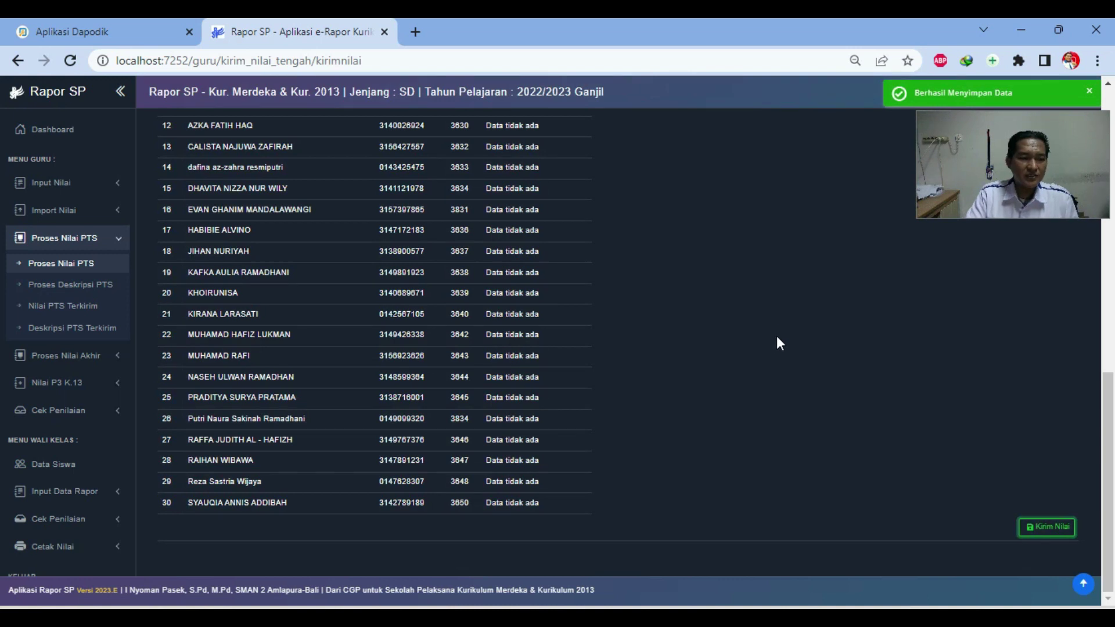
Step: Open Proses Deskripsi PTS for KELAS 2 C, Pendidikan Pancasila dan Kewarganegaraan, Semester 1
{"action": "scroll", "coordinate": [780, 317], "scroll_direction": "up", "scroll_amount": 10}
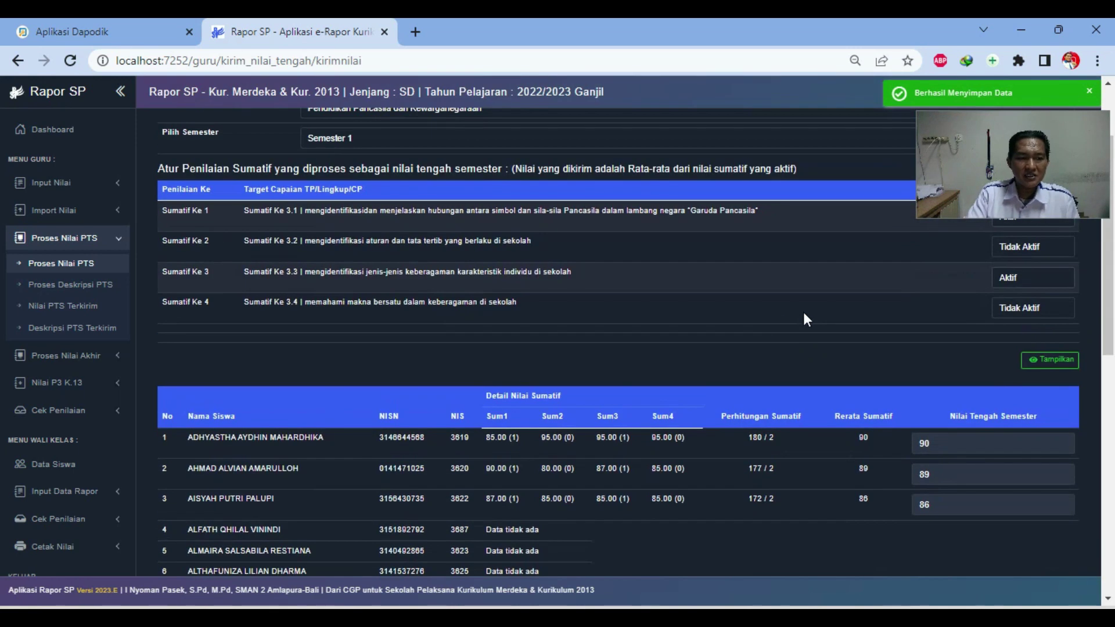
{"action": "left_click", "coordinate": [57, 290]}
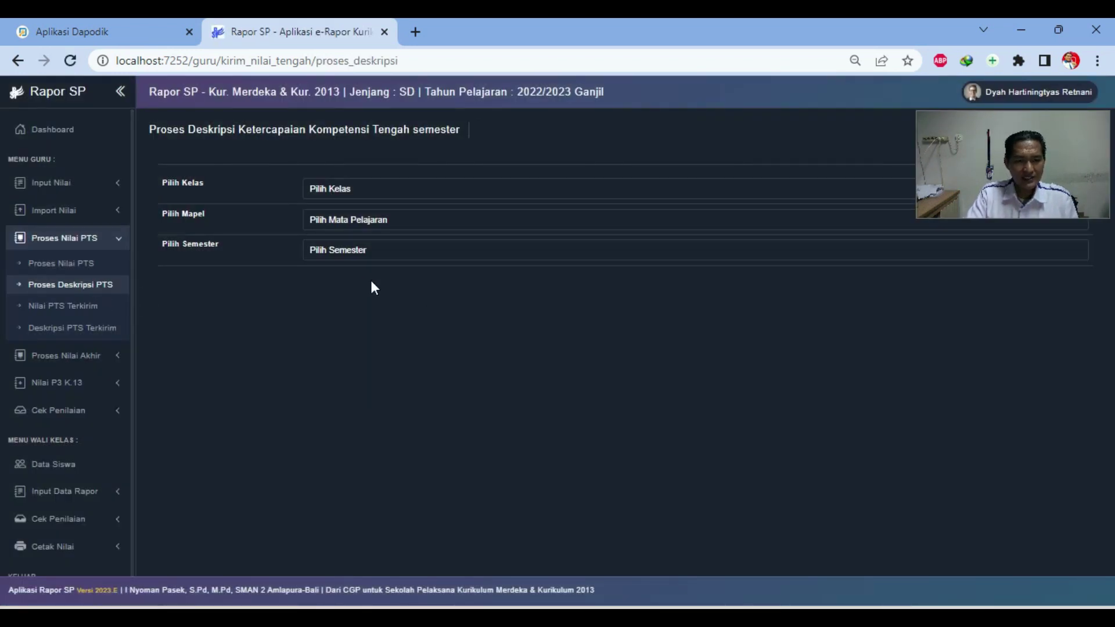
{"action": "left_click", "coordinate": [396, 189]}
{"action": "left_click", "coordinate": [384, 216]}
{"action": "left_click", "coordinate": [379, 220]}
{"action": "left_click", "coordinate": [391, 259]}
{"action": "left_click", "coordinate": [341, 250]}
{"action": "left_click", "coordinate": [337, 282]}
Step: Review the students' highest and lowest mid-semester achievement descriptions and send them
{"action": "scroll", "coordinate": [588, 281], "scroll_direction": "down", "scroll_amount": 3}
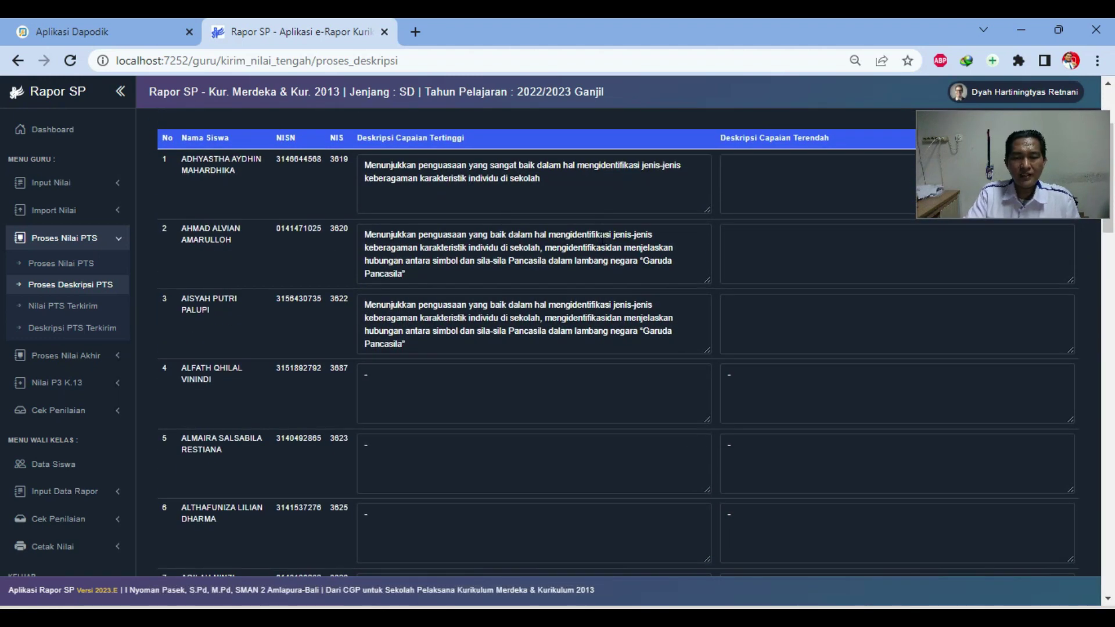
{"action": "scroll", "coordinate": [607, 241], "scroll_direction": "up", "scroll_amount": 1}
{"action": "scroll", "coordinate": [610, 255], "scroll_direction": "down", "scroll_amount": 6}
{"action": "scroll", "coordinate": [610, 256], "scroll_direction": "down", "scroll_amount": 20}
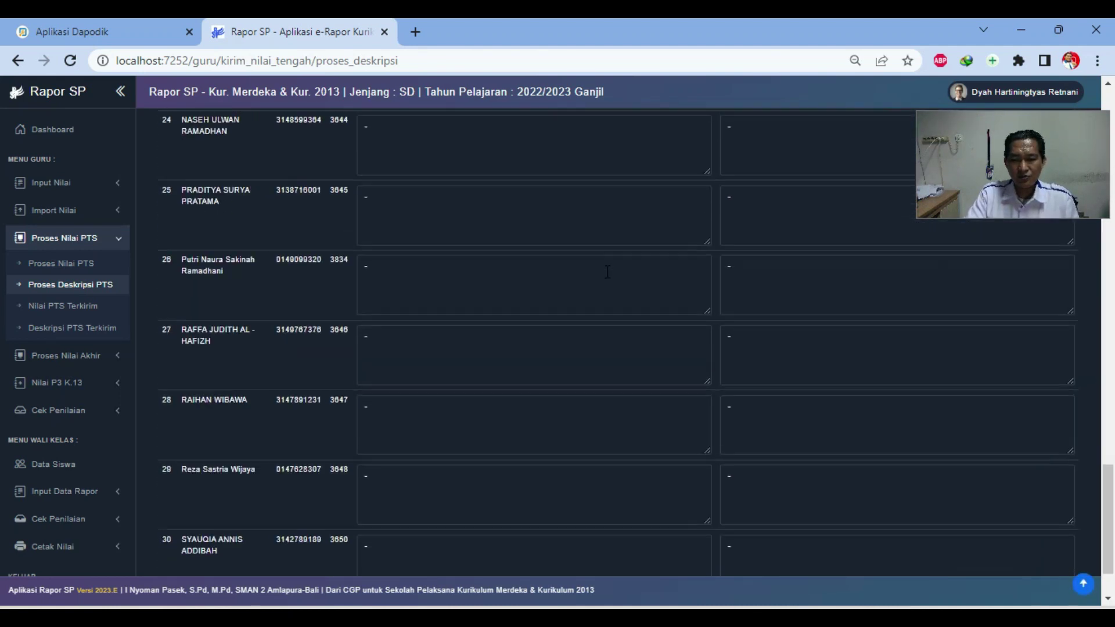
{"action": "scroll", "coordinate": [607, 272], "scroll_direction": "down", "scroll_amount": 2}
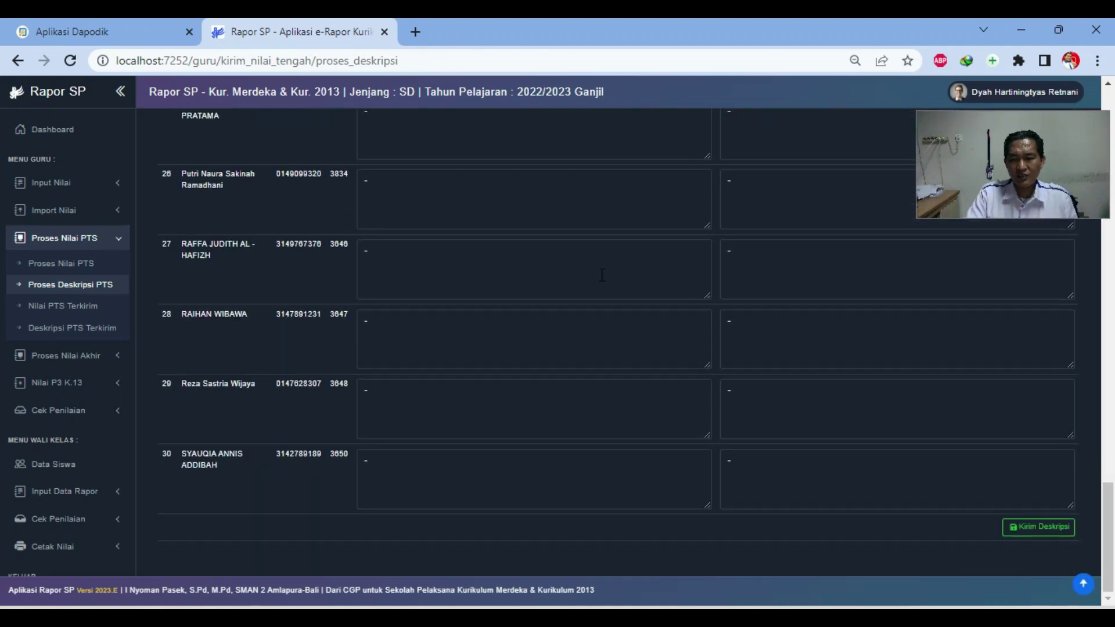
{"action": "left_click", "coordinate": [1044, 531]}
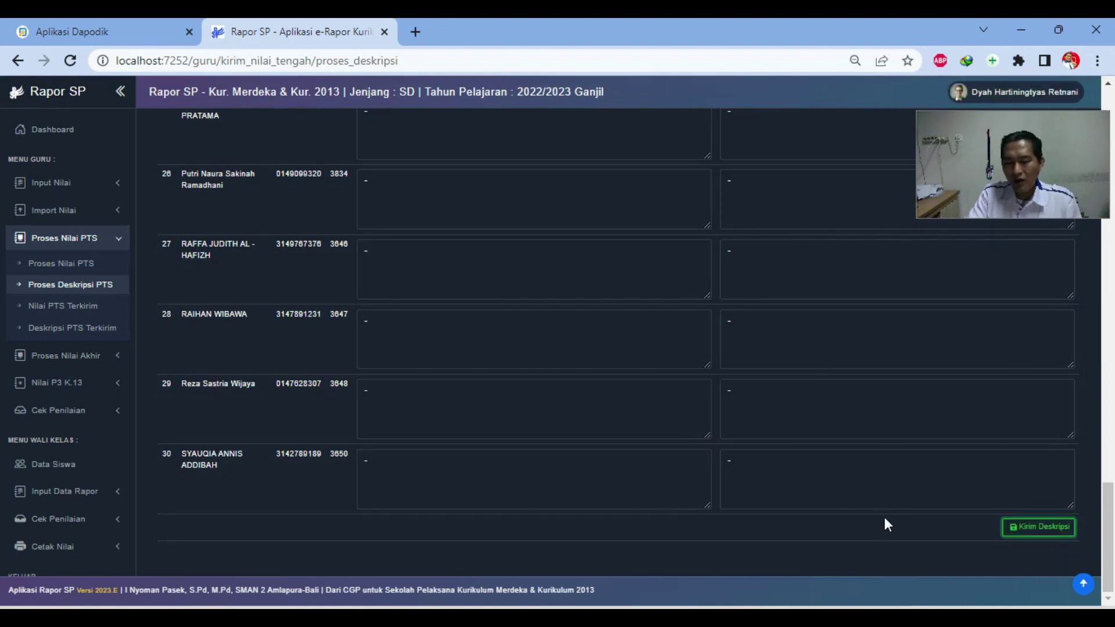
Step: Check the sent mid-semester grades in Nilai PTS Terkirim for KELAS 2 C, Pendidikan Pancasila dan Kewarganegaraan, Semester 1
{"action": "left_click", "coordinate": [76, 309]}
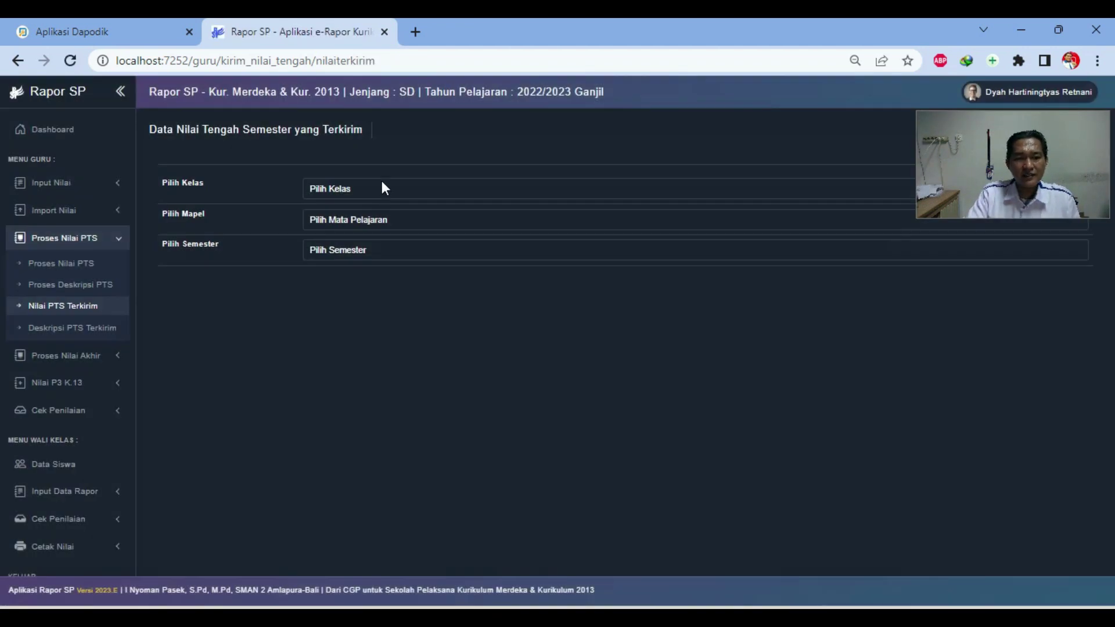
{"action": "left_click", "coordinate": [382, 187]}
{"action": "left_click", "coordinate": [364, 219]}
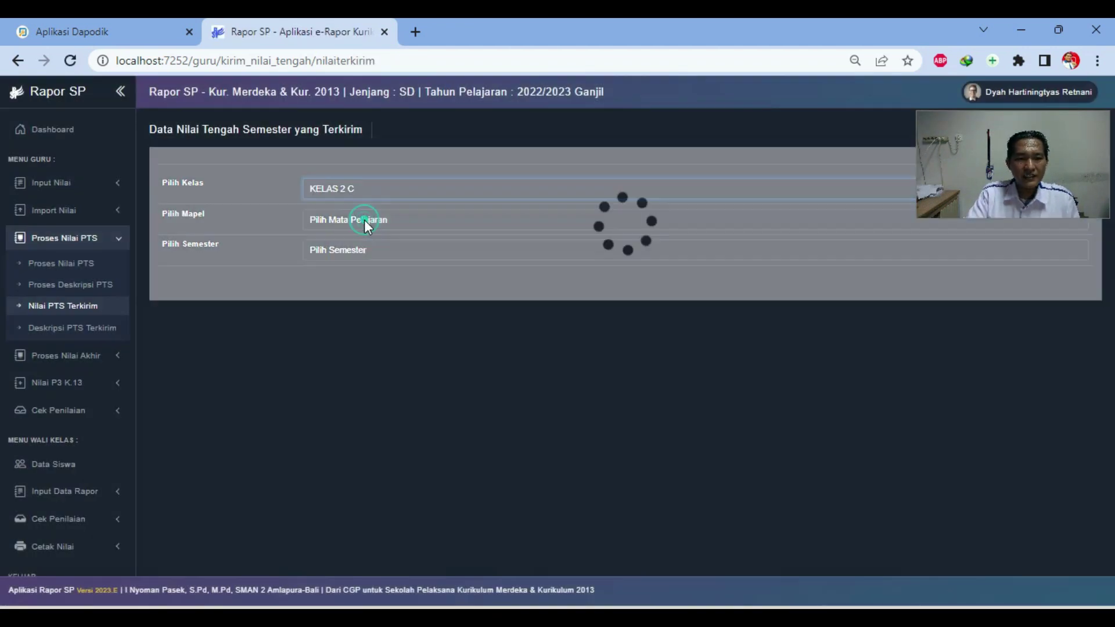
{"action": "left_click", "coordinate": [364, 220]}
{"action": "left_click", "coordinate": [377, 259]}
{"action": "left_click", "coordinate": [374, 250]}
{"action": "left_click", "coordinate": [365, 282]}
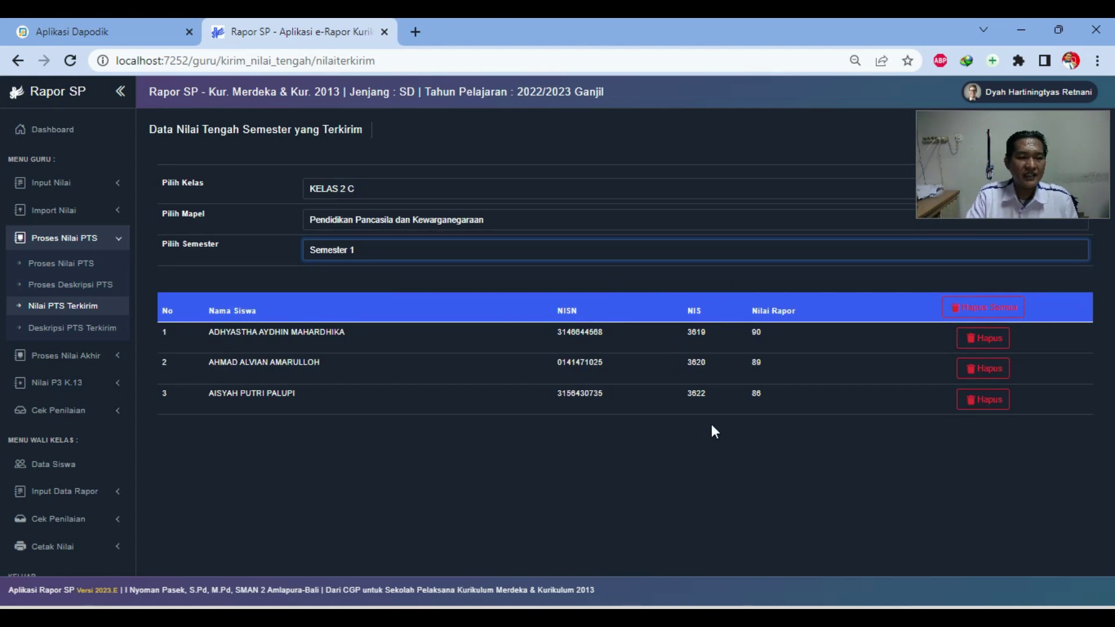
Step: Check the sent mid-semester descriptions in Deskripsi PTS Terkirim for KELAS 2 C, Pendidikan Pancasila dan Kewarganegaraan, Semester 1
{"action": "left_click", "coordinate": [68, 329]}
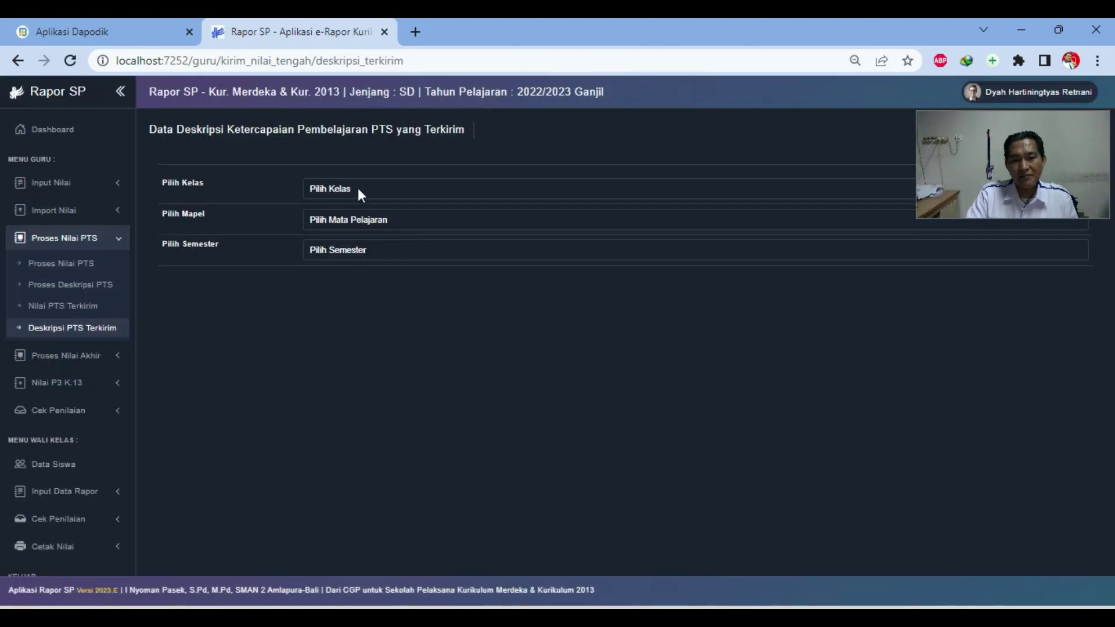
{"action": "left_click", "coordinate": [358, 188]}
{"action": "left_click", "coordinate": [355, 218]}
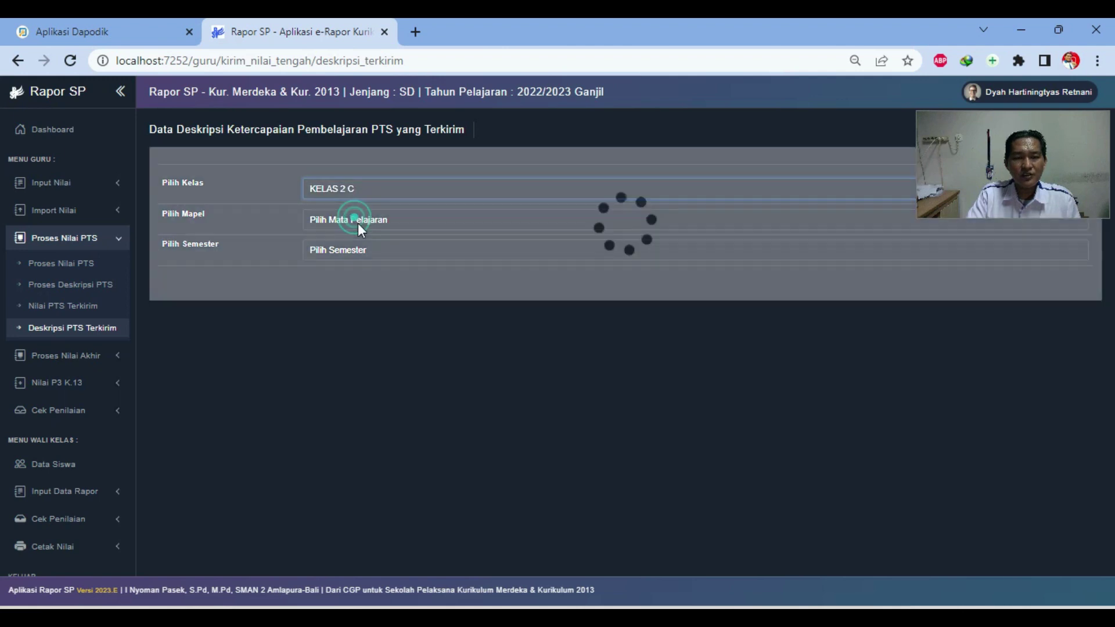
{"action": "left_click", "coordinate": [363, 219]}
{"action": "left_click", "coordinate": [386, 260]}
{"action": "left_click", "coordinate": [356, 249]}
{"action": "left_click", "coordinate": [357, 278]}
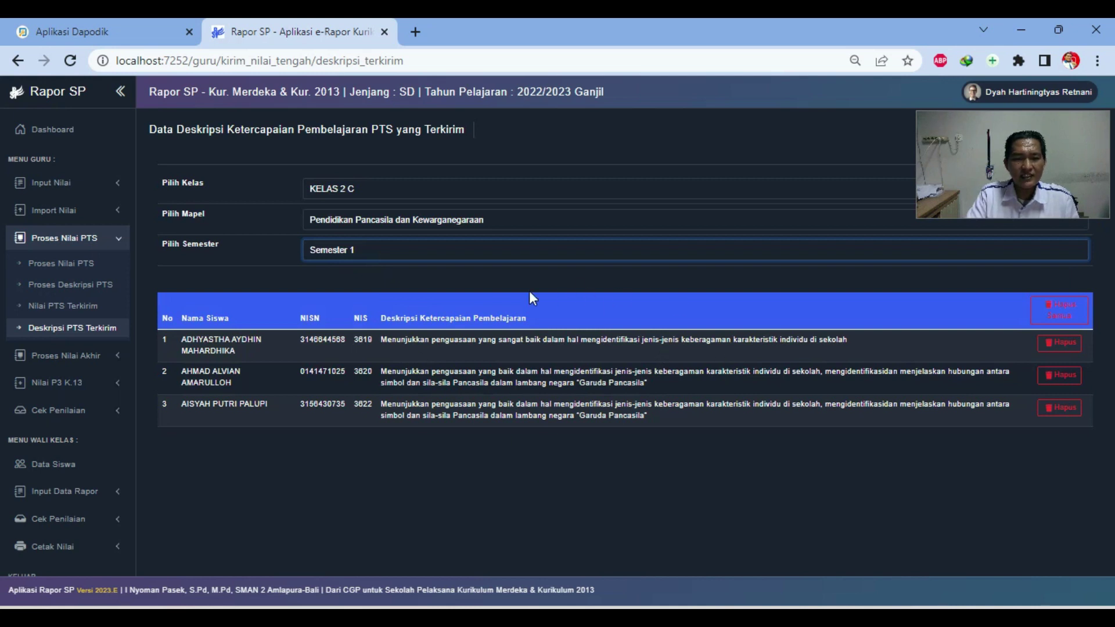
Step: Open Proses Nilai Akhir for KELAS 2 C, Pendidikan Pancasila dan Kewarganegaraan, Semester 1
{"action": "left_click", "coordinate": [88, 239]}
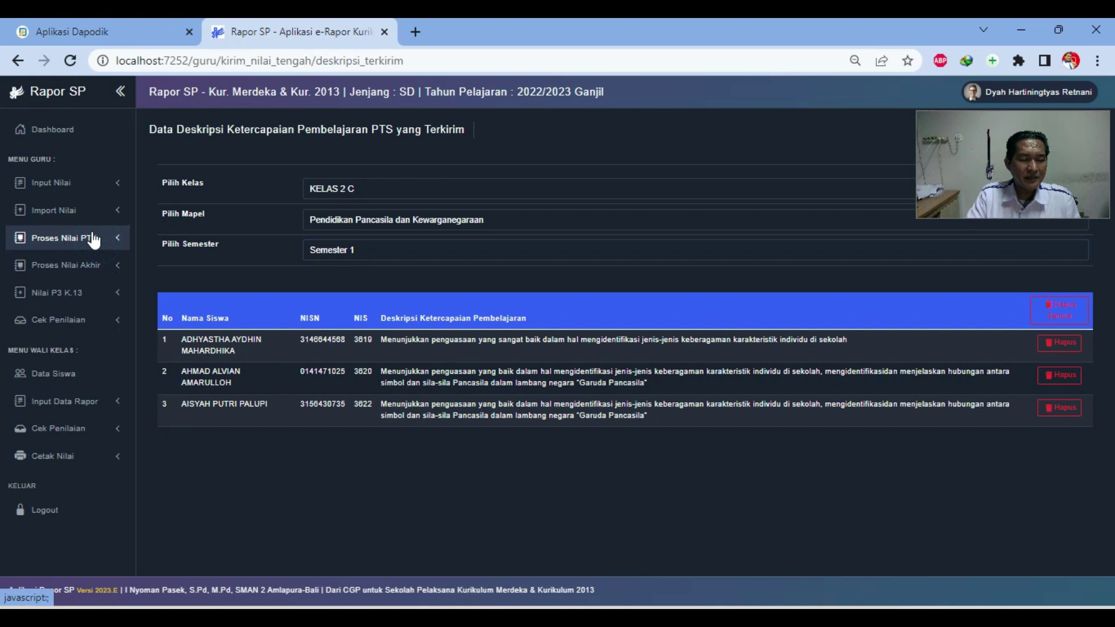
{"action": "left_click", "coordinate": [70, 271]}
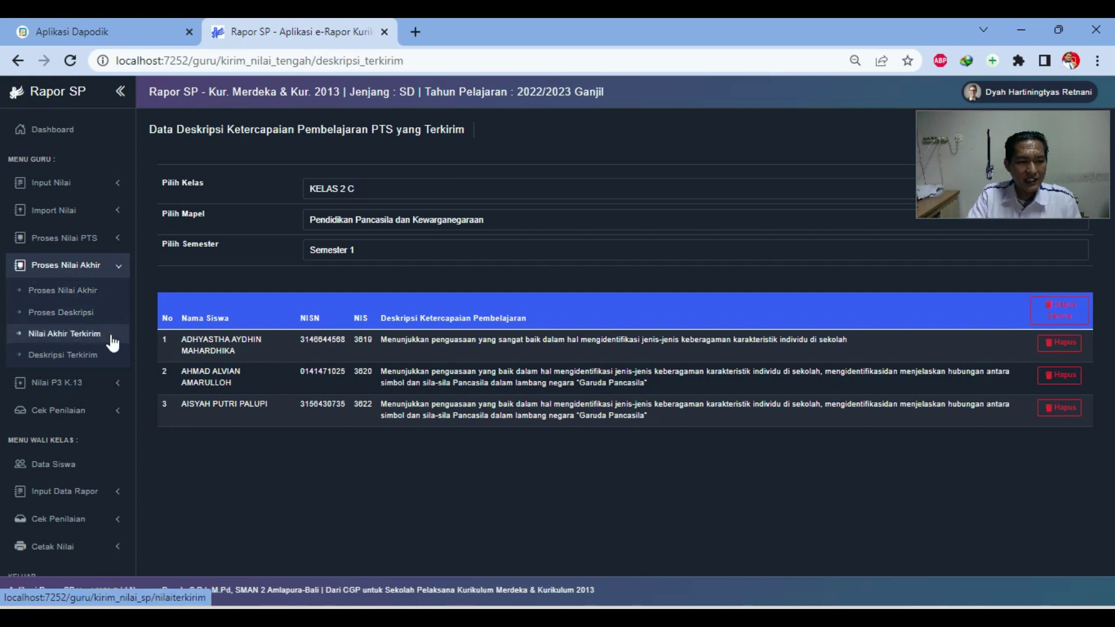
{"action": "left_click", "coordinate": [71, 292]}
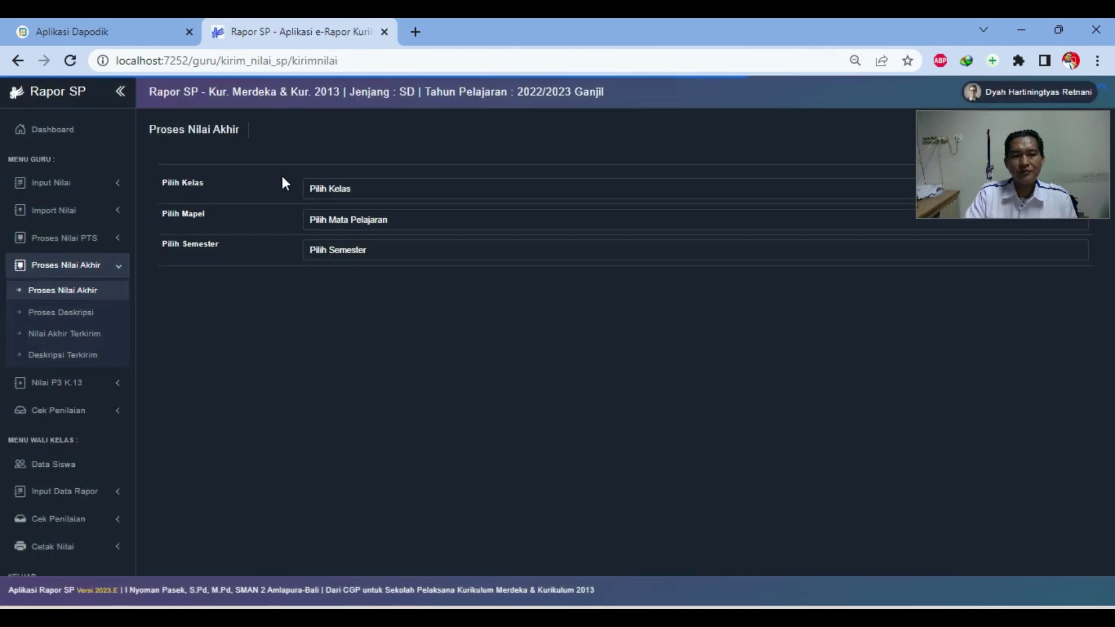
{"action": "left_click", "coordinate": [361, 188]}
{"action": "left_click", "coordinate": [361, 218]}
{"action": "left_click", "coordinate": [375, 221]}
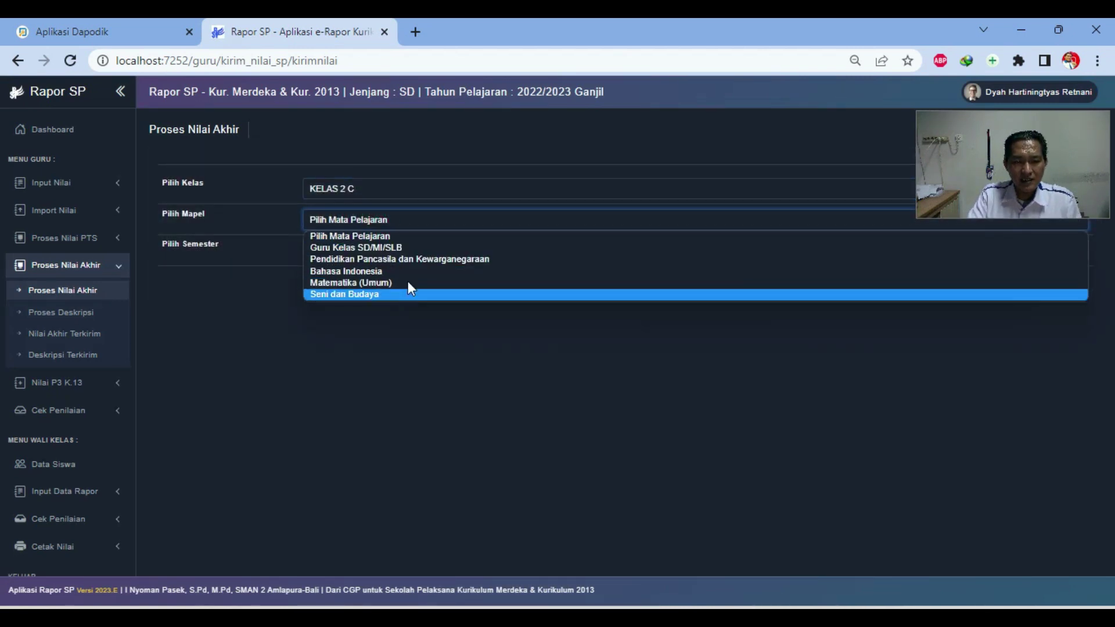
{"action": "left_click", "coordinate": [420, 259]}
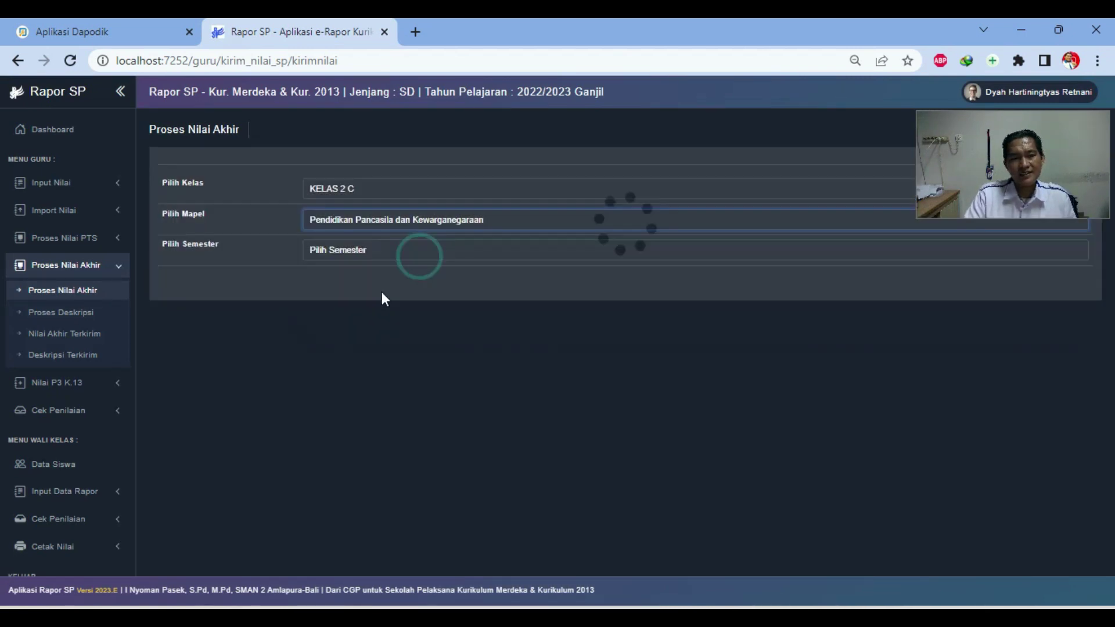
{"action": "left_click", "coordinate": [376, 249]}
{"action": "left_click", "coordinate": [371, 277]}
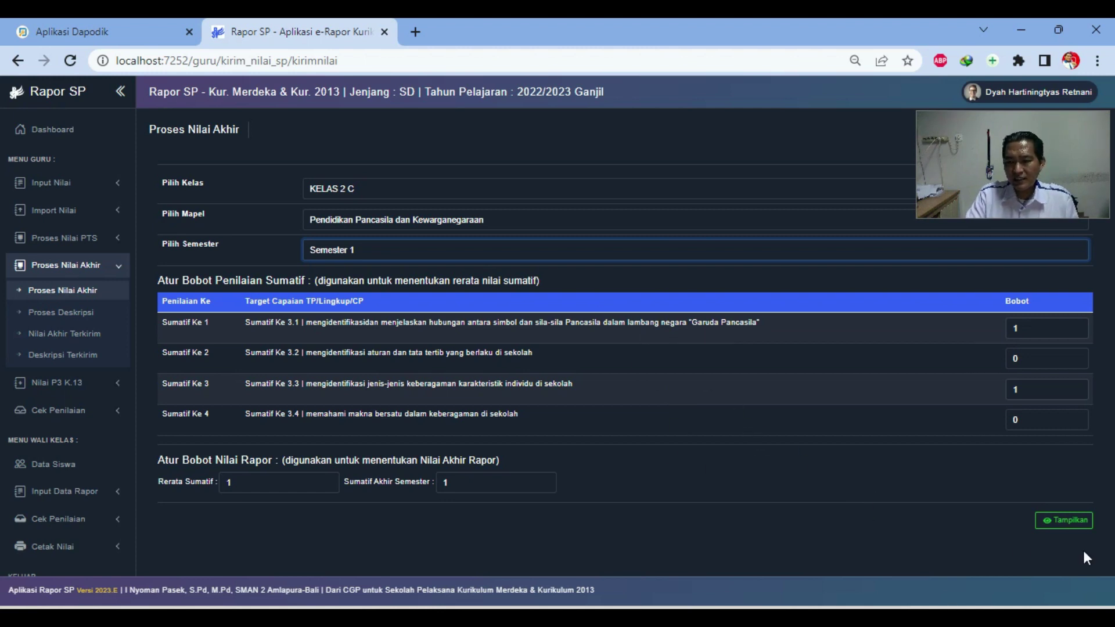
Step: Display the final report grades calculated with the existing sumatif and report weights, review them and send them
{"action": "left_click", "coordinate": [1074, 527]}
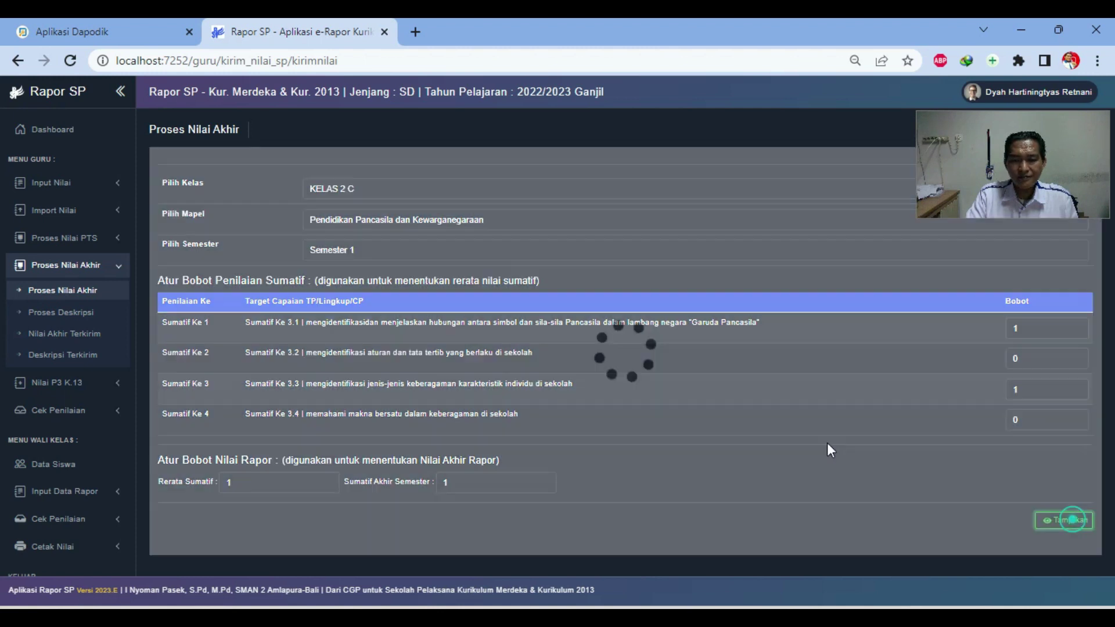
{"action": "scroll", "coordinate": [814, 409], "scroll_direction": "down", "scroll_amount": 9}
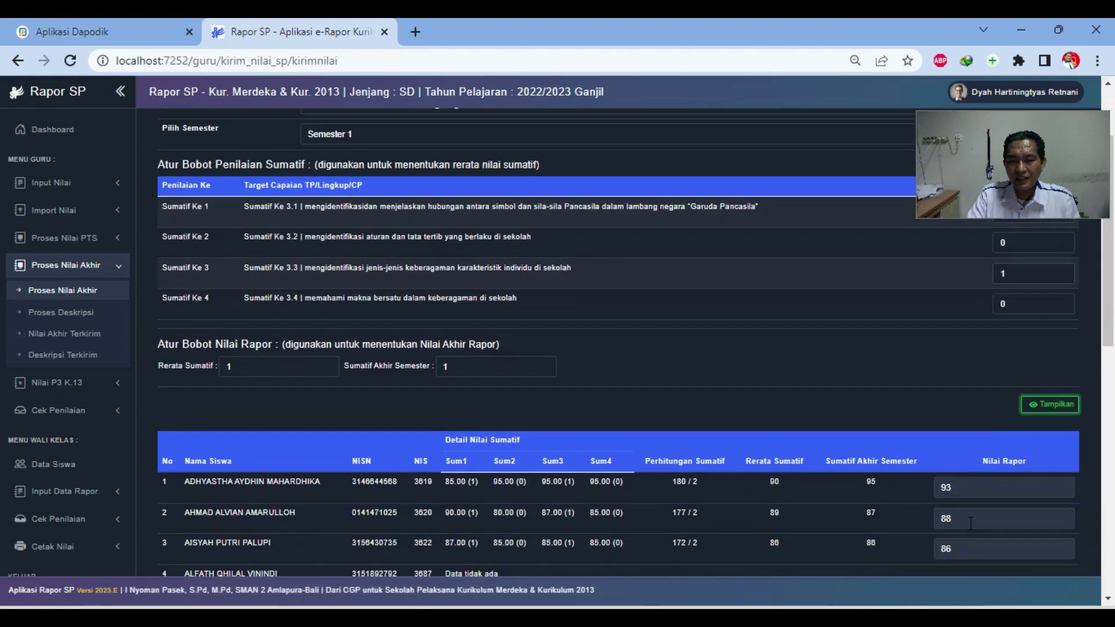
{"action": "scroll", "coordinate": [808, 409], "scroll_direction": "down", "scroll_amount": 3}
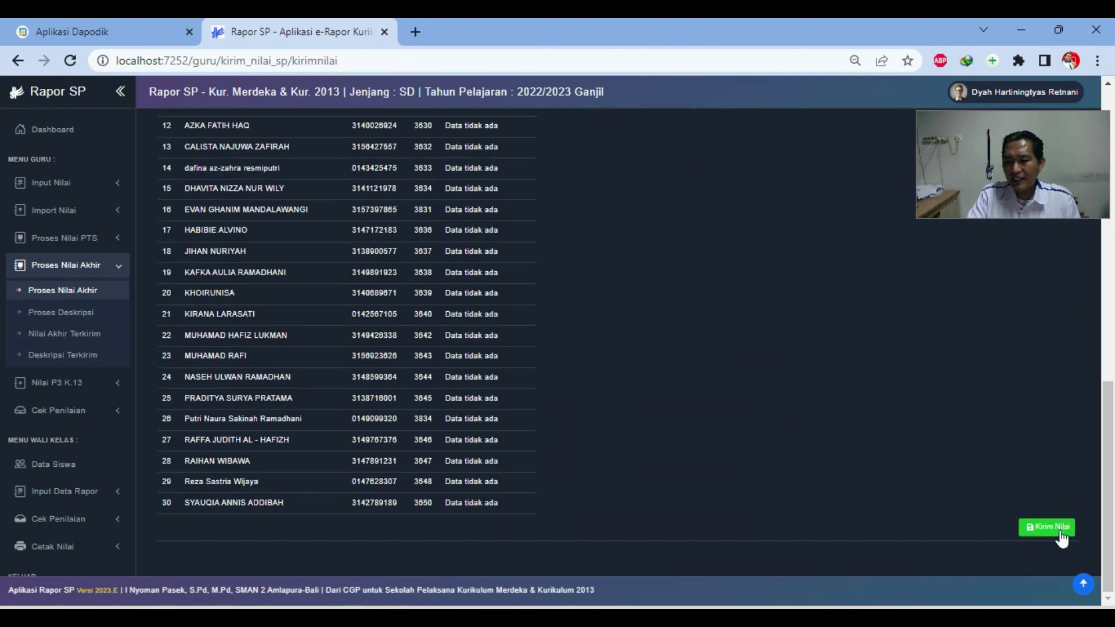
{"action": "scroll", "coordinate": [873, 456], "scroll_direction": "up", "scroll_amount": 10}
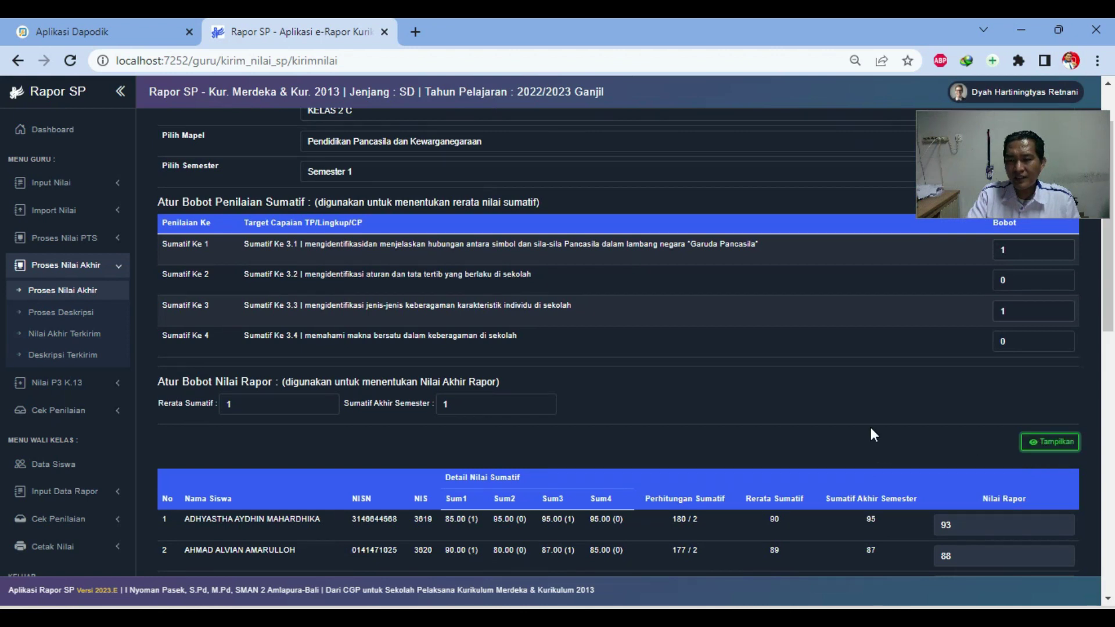
{"action": "scroll", "coordinate": [870, 430], "scroll_direction": "down", "scroll_amount": 10}
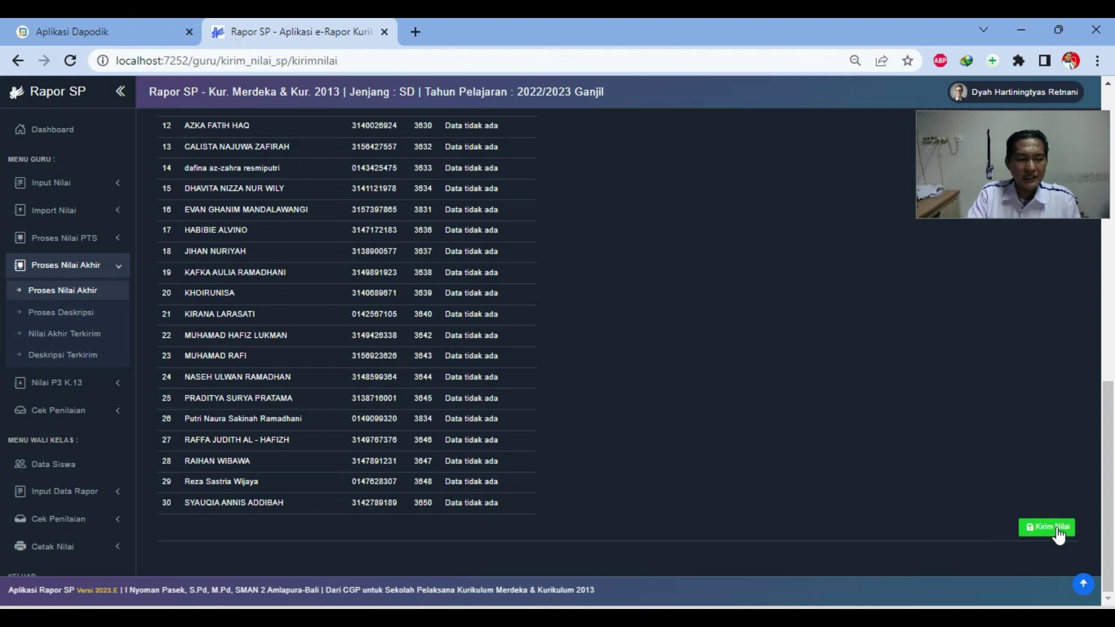
{"action": "left_click", "coordinate": [1059, 530]}
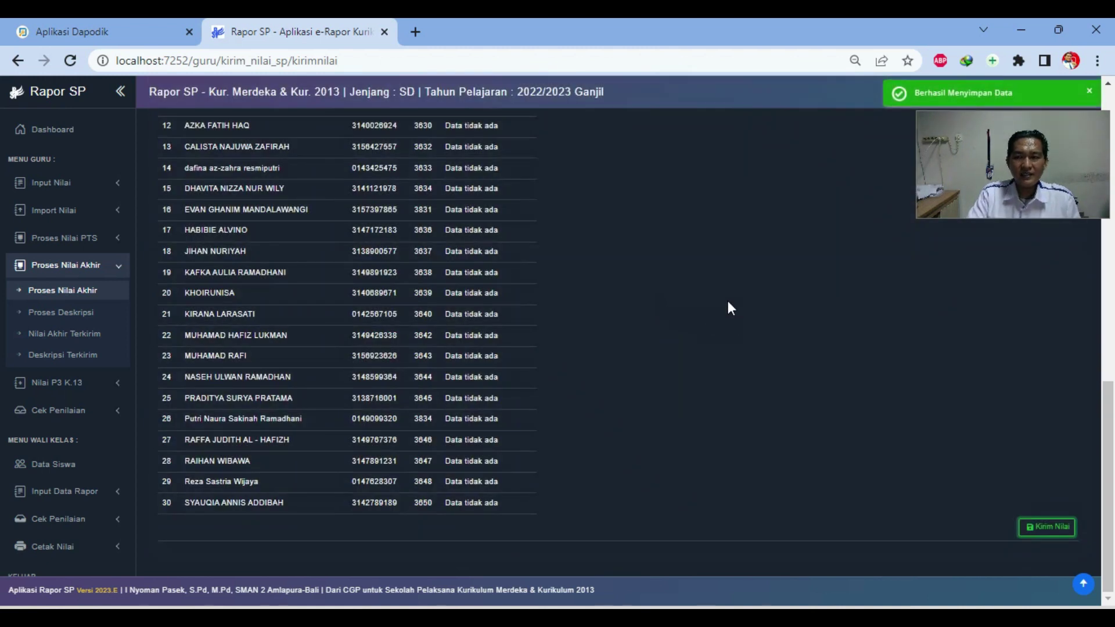
{"action": "left_click_drag", "start_coordinate": [995, 142], "coordinate": [987, 215]}
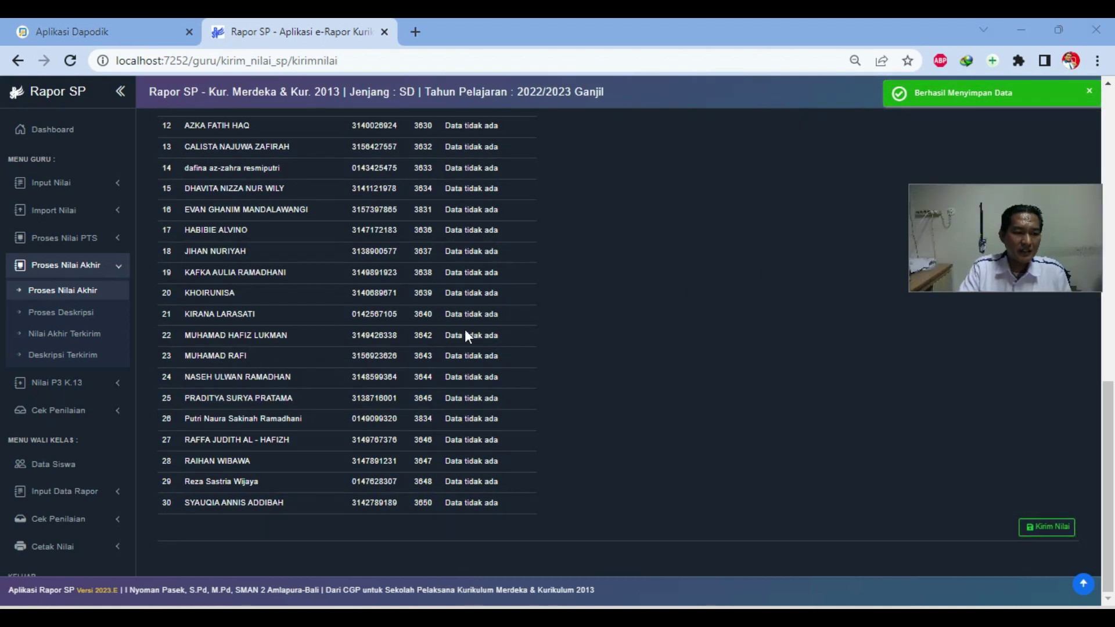
Step: Open Proses Deskripsi for the final grades of KELAS 2 C, Pendidikan Pancasila dan Kewarganegaraan, Semester 1
{"action": "left_click", "coordinate": [63, 318]}
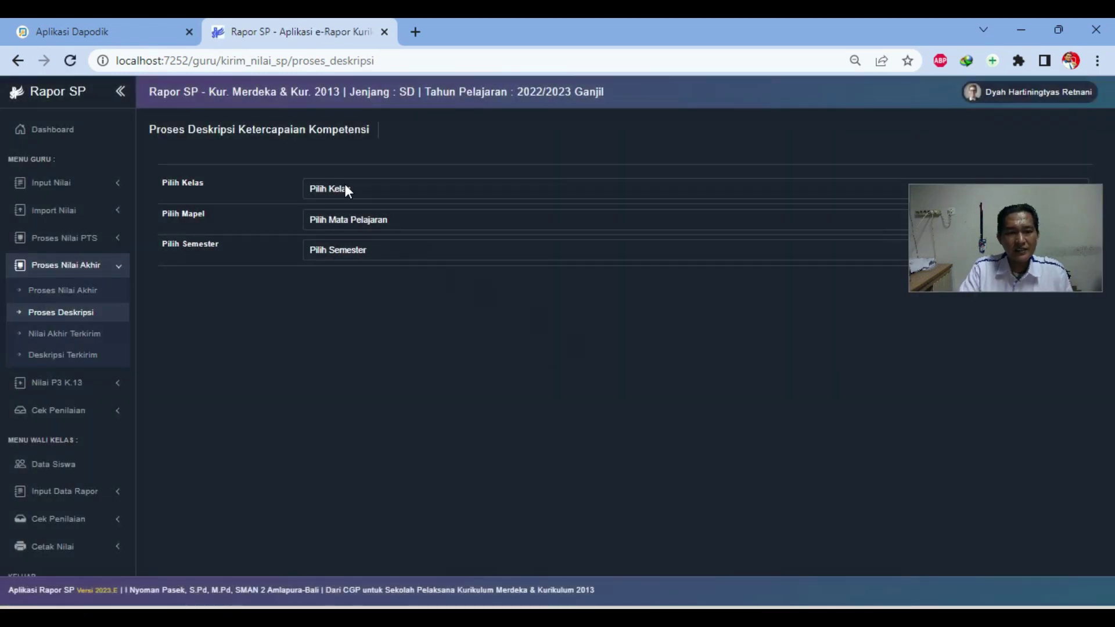
{"action": "left_click", "coordinate": [343, 185]}
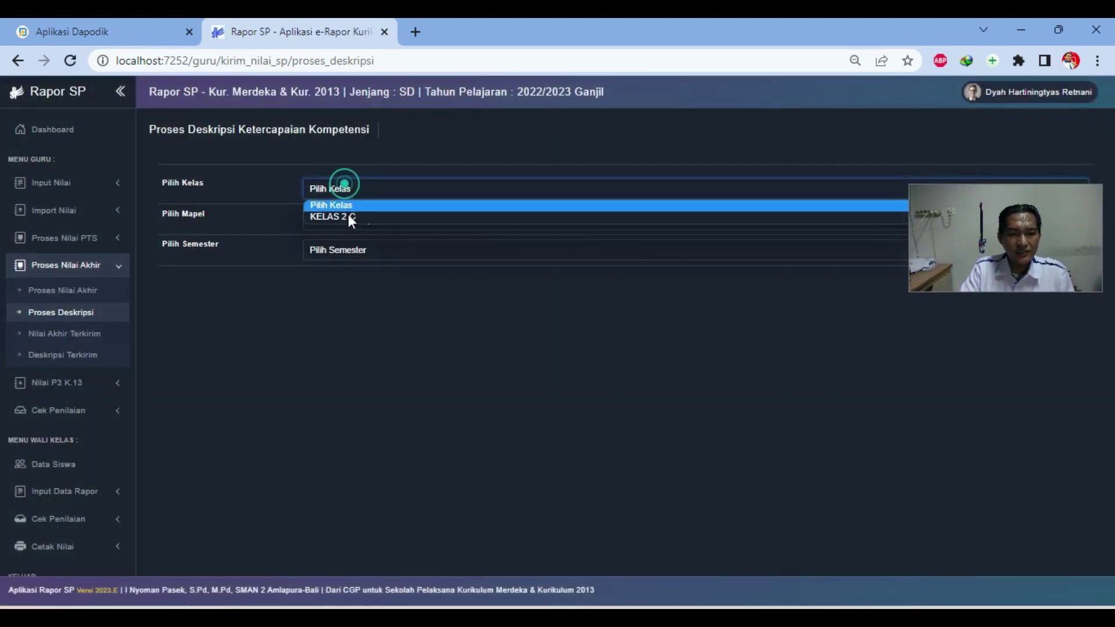
{"action": "left_click", "coordinate": [348, 215]}
{"action": "left_click", "coordinate": [353, 219]}
{"action": "left_click", "coordinate": [364, 259]}
{"action": "left_click", "coordinate": [357, 251]}
{"action": "left_click", "coordinate": [355, 278]}
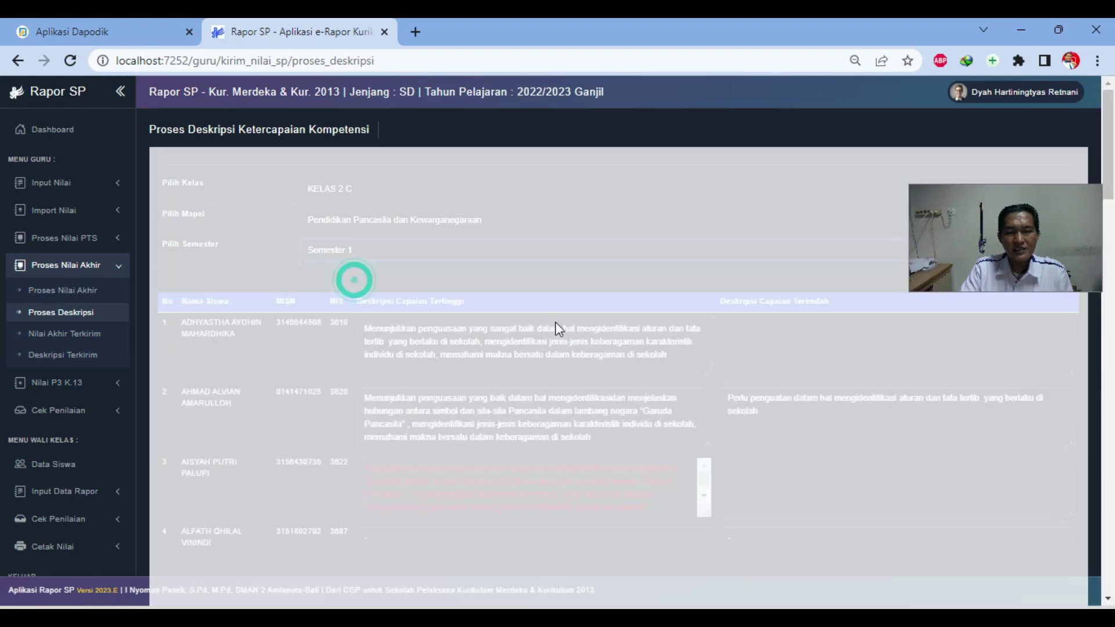
Step: Look through the students' final competency achievement descriptions and send them
{"action": "scroll", "coordinate": [887, 428], "scroll_direction": "down", "scroll_amount": 4}
{"action": "scroll", "coordinate": [887, 428], "scroll_direction": "down", "scroll_amount": 20}
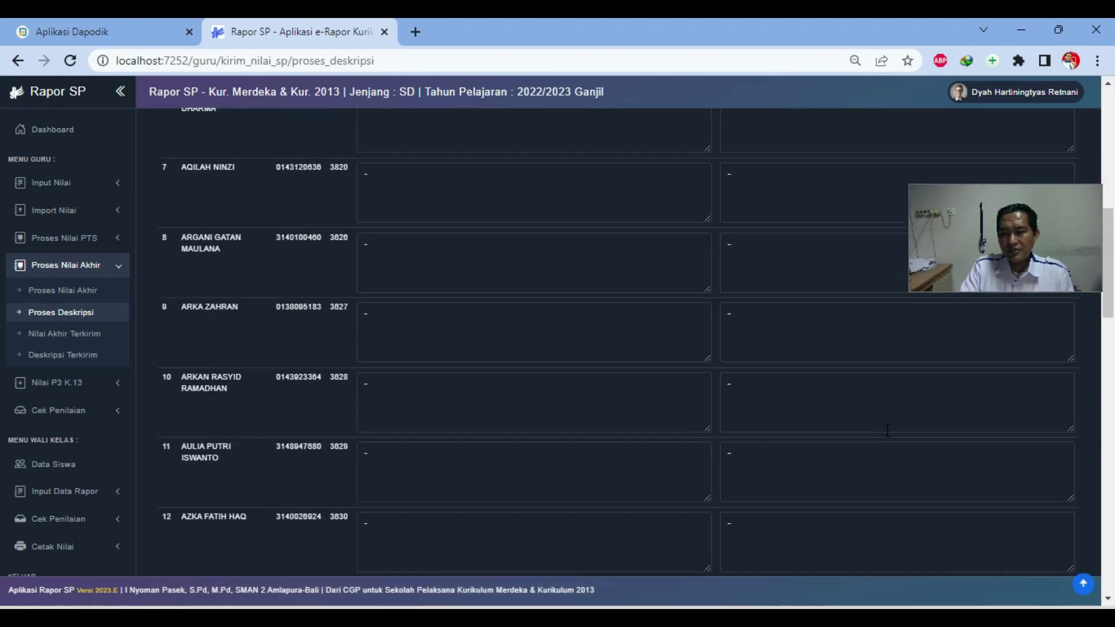
{"action": "scroll", "coordinate": [871, 445], "scroll_direction": "down", "scroll_amount": 1}
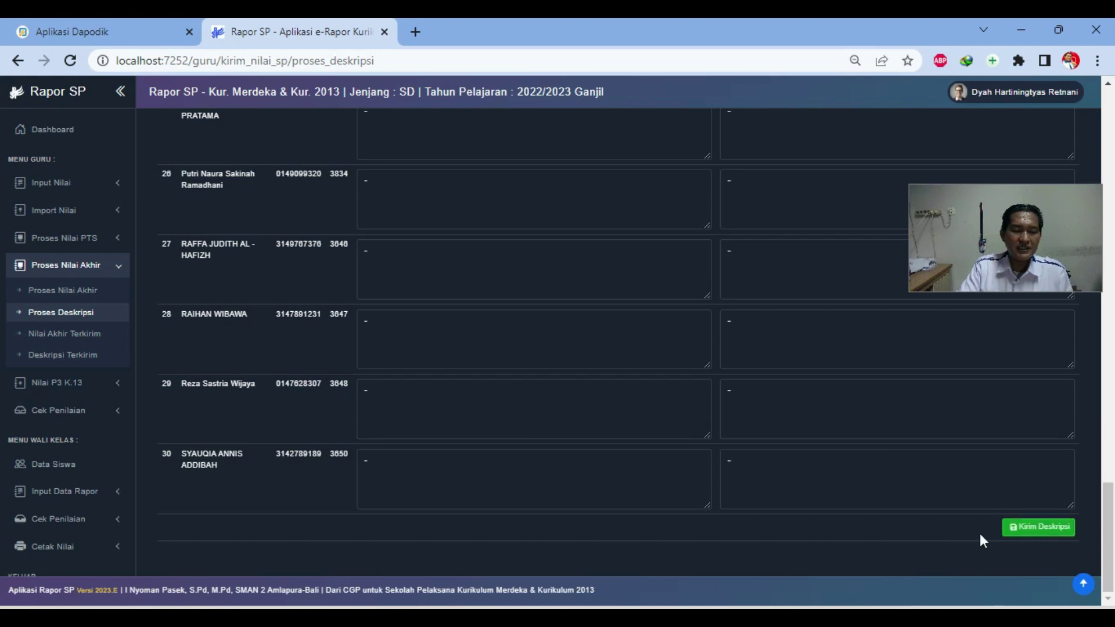
{"action": "mouse_move", "coordinate": [1109, 523]}
{"action": "left_mouse_down"}
{"action": "mouse_move", "coordinate": [1110, 192]}
{"action": "mouse_move", "coordinate": [1111, 540]}
{"action": "left_mouse_up"}
{"action": "left_click", "coordinate": [1034, 538]}
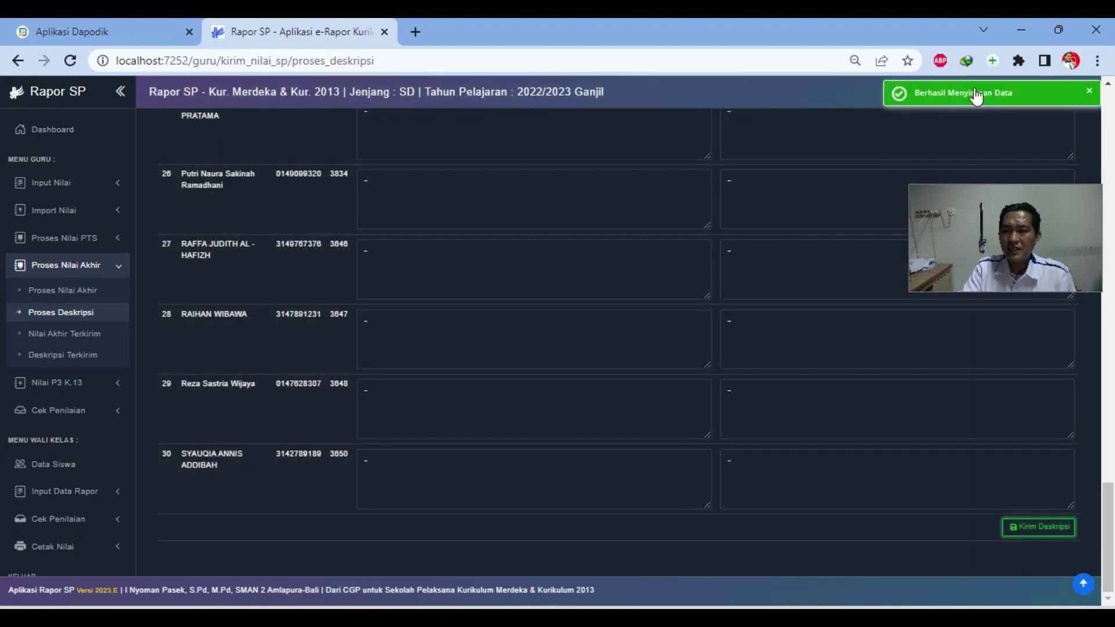
Step: Check the sent final grades in Nilai Akhir Terkirim for KELAS 2 C, Pendidikan Pancasila dan Kewarganegaraan, Semester 1
{"action": "left_click", "coordinate": [64, 337]}
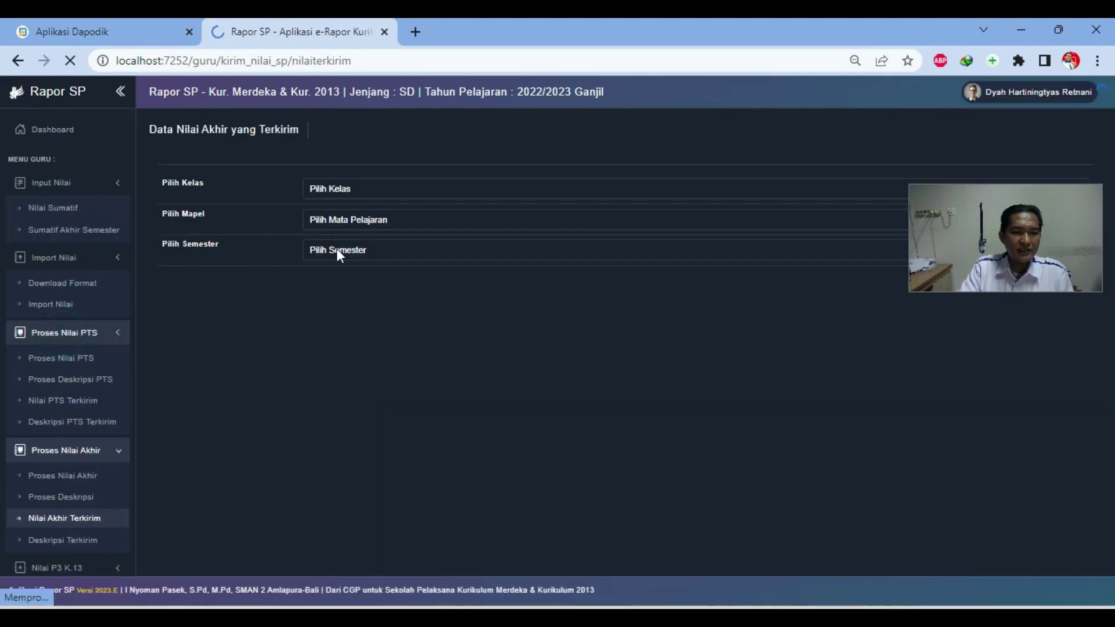
{"action": "left_click", "coordinate": [354, 190]}
{"action": "left_click", "coordinate": [349, 216]}
{"action": "left_click", "coordinate": [368, 221]}
{"action": "left_click", "coordinate": [366, 259]}
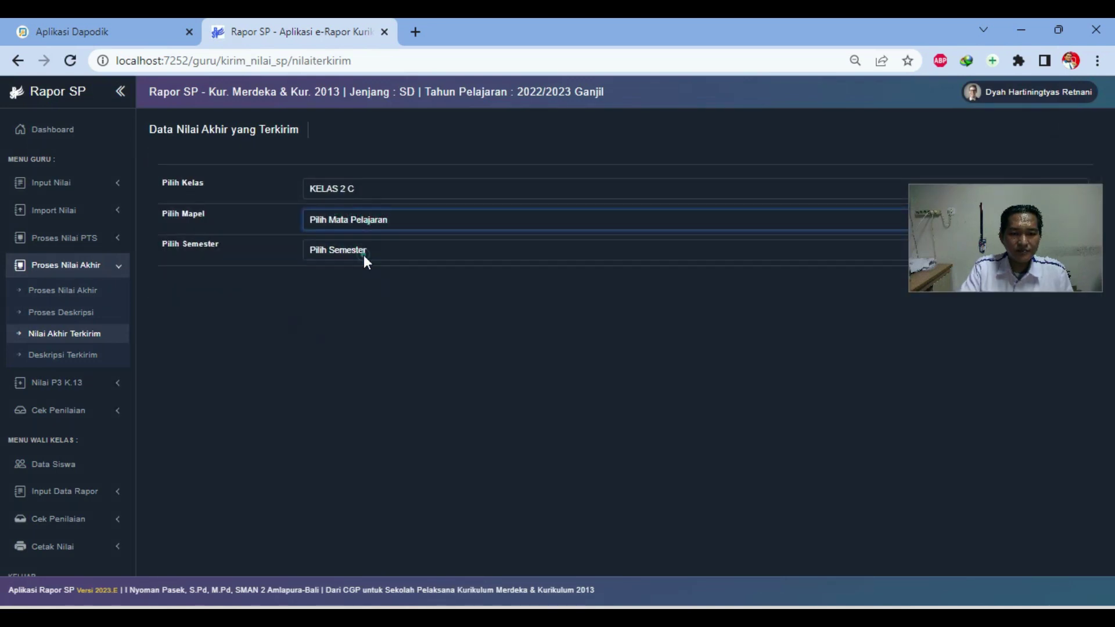
{"action": "left_click", "coordinate": [365, 250]}
{"action": "left_click", "coordinate": [366, 266]}
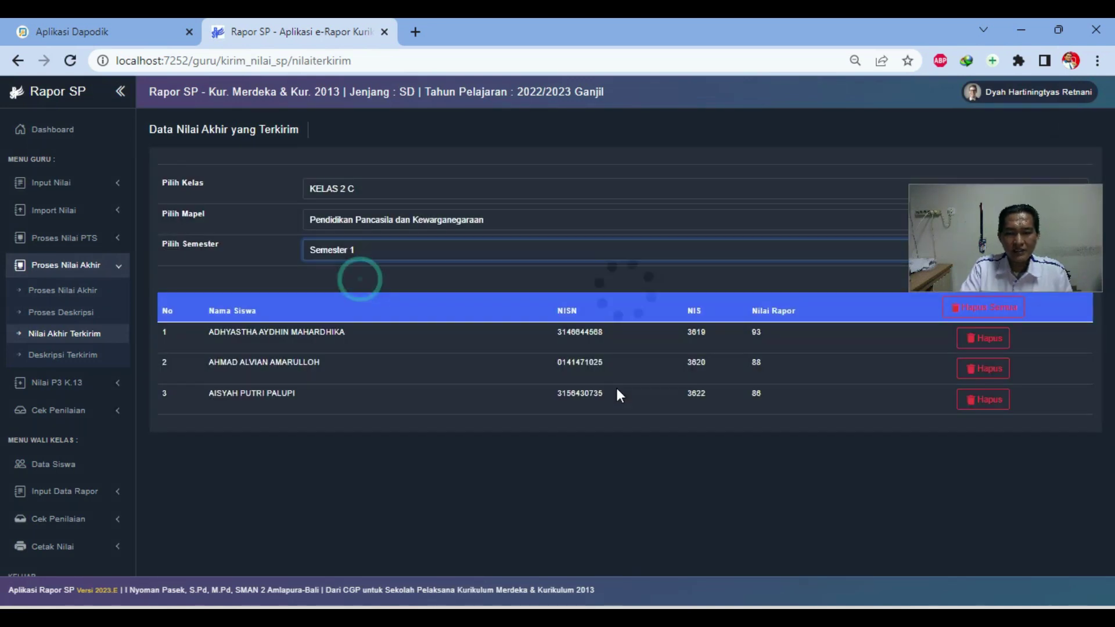
Step: Check the sent final descriptions in Deskripsi Terkirim for KELAS 2 C, Pendidikan Pancasila dan Kewarganegaraan, Semester 1
{"action": "left_click", "coordinate": [64, 354]}
{"action": "left_click", "coordinate": [333, 192]}
{"action": "left_click", "coordinate": [337, 212]}
{"action": "left_click", "coordinate": [346, 219]}
{"action": "left_click", "coordinate": [357, 260]}
{"action": "left_click", "coordinate": [384, 258]}
{"action": "left_click", "coordinate": [374, 278]}
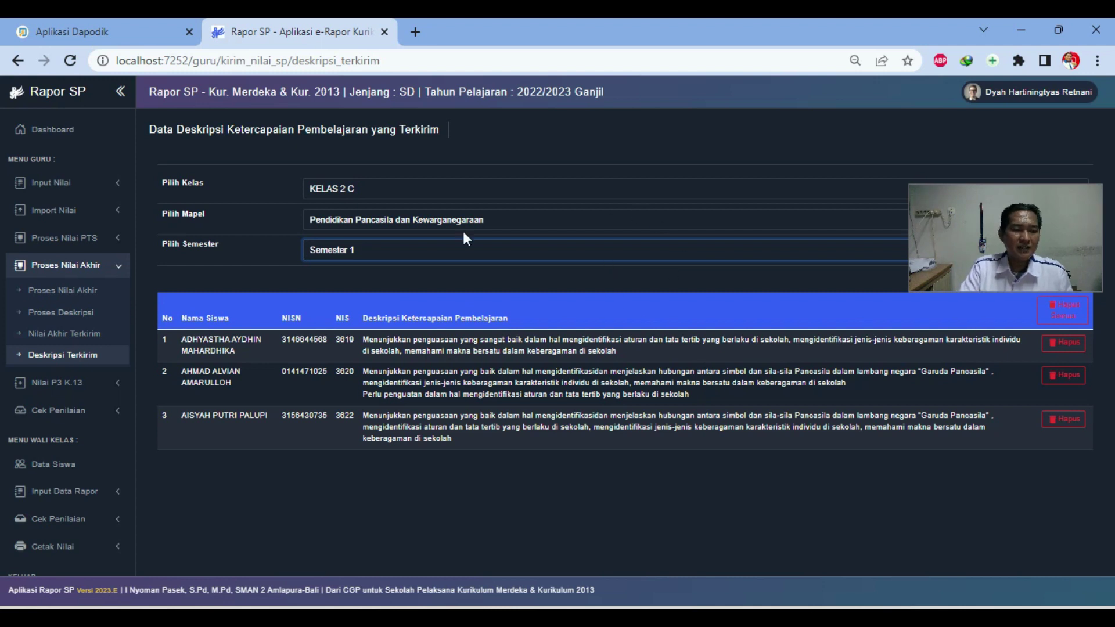
Step: Open Input Nilai P3 for KELAS 2 C, Semester 1, dimension Beriman, Bertakwa Kepada Tuhan Yang Maha Esa, dan Berakhlak Mulia
{"action": "left_click", "coordinate": [74, 386]}
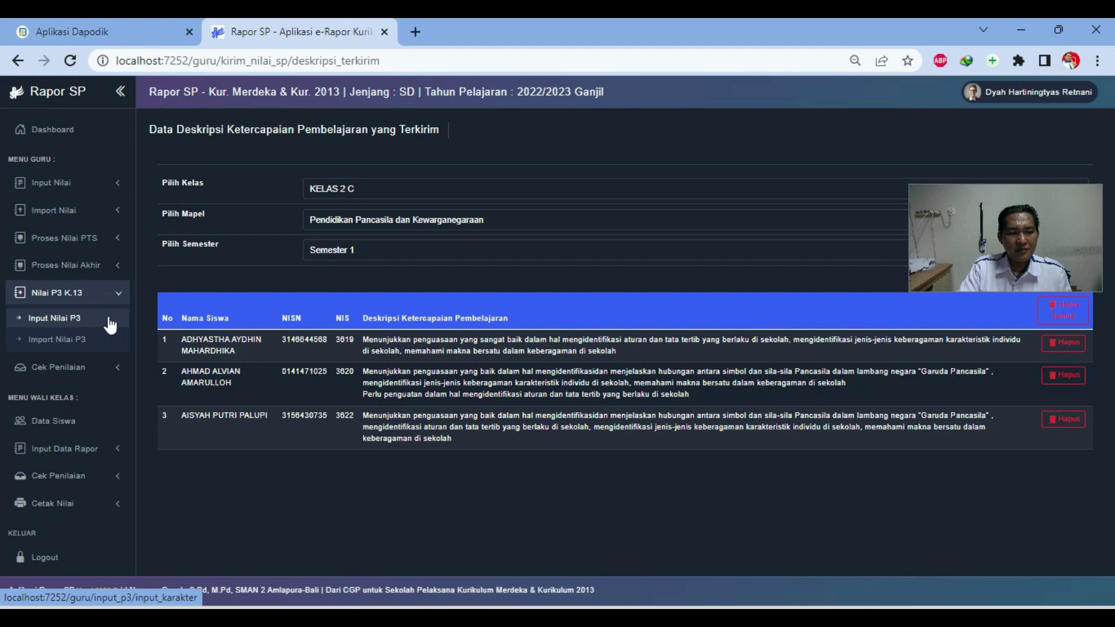
{"action": "left_click", "coordinate": [62, 324]}
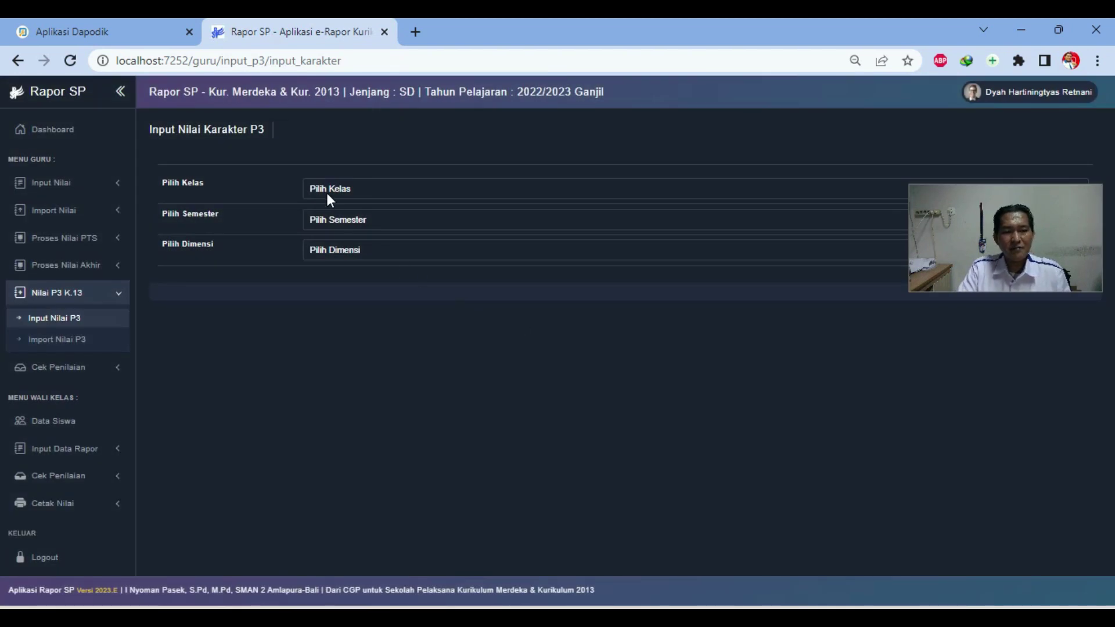
{"action": "left_click", "coordinate": [329, 191]}
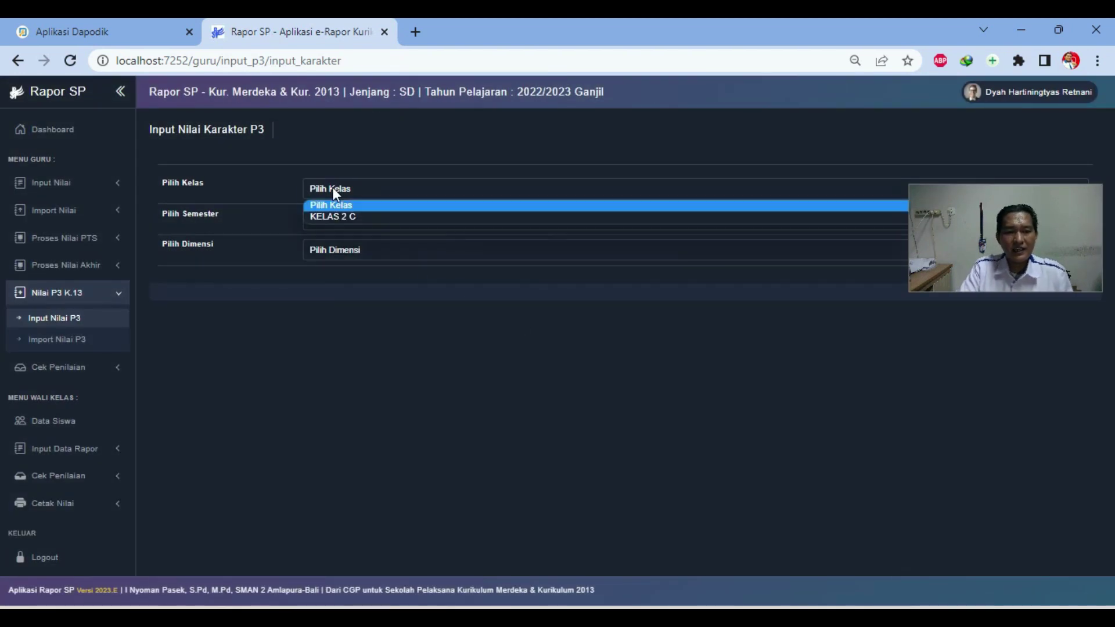
{"action": "left_click", "coordinate": [343, 217]}
{"action": "left_click", "coordinate": [352, 223]}
{"action": "left_click", "coordinate": [364, 246]}
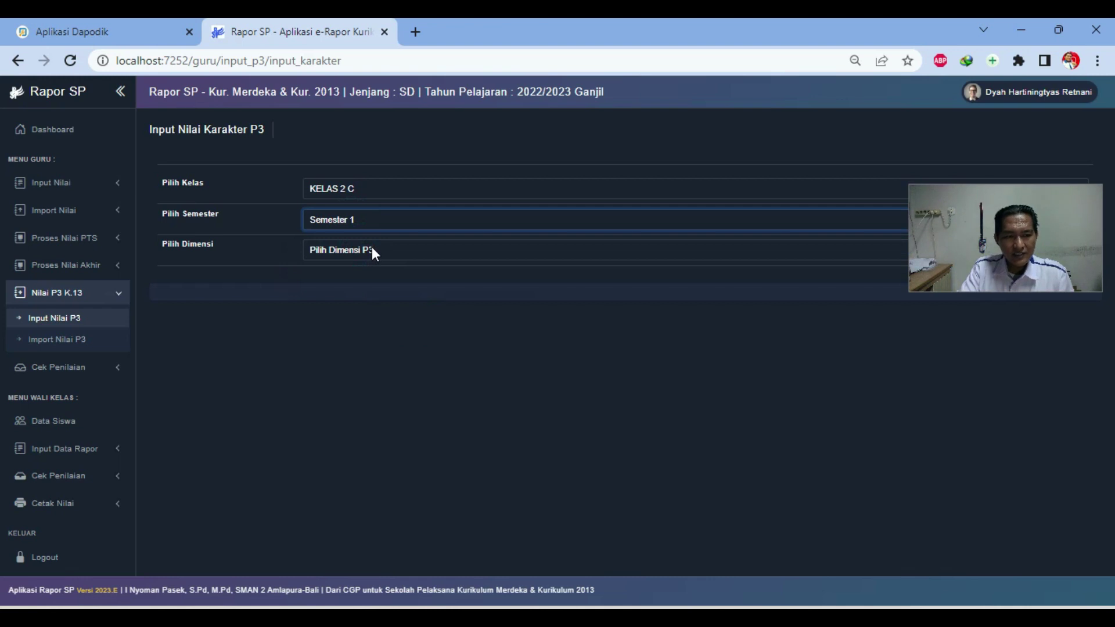
{"action": "left_click", "coordinate": [374, 251]}
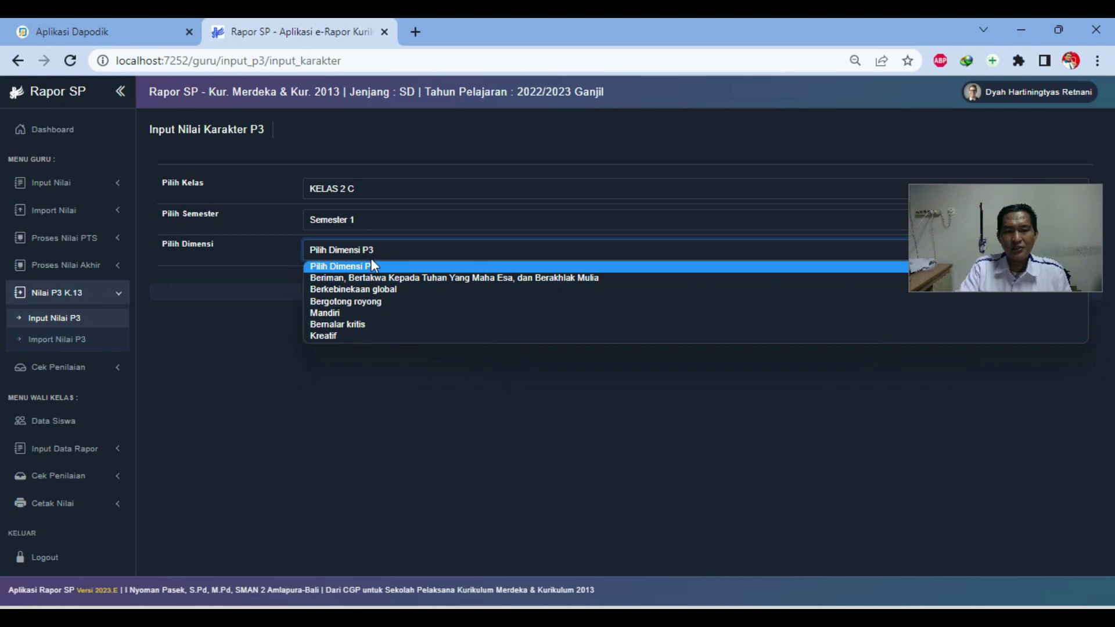
{"action": "left_click", "coordinate": [346, 278]}
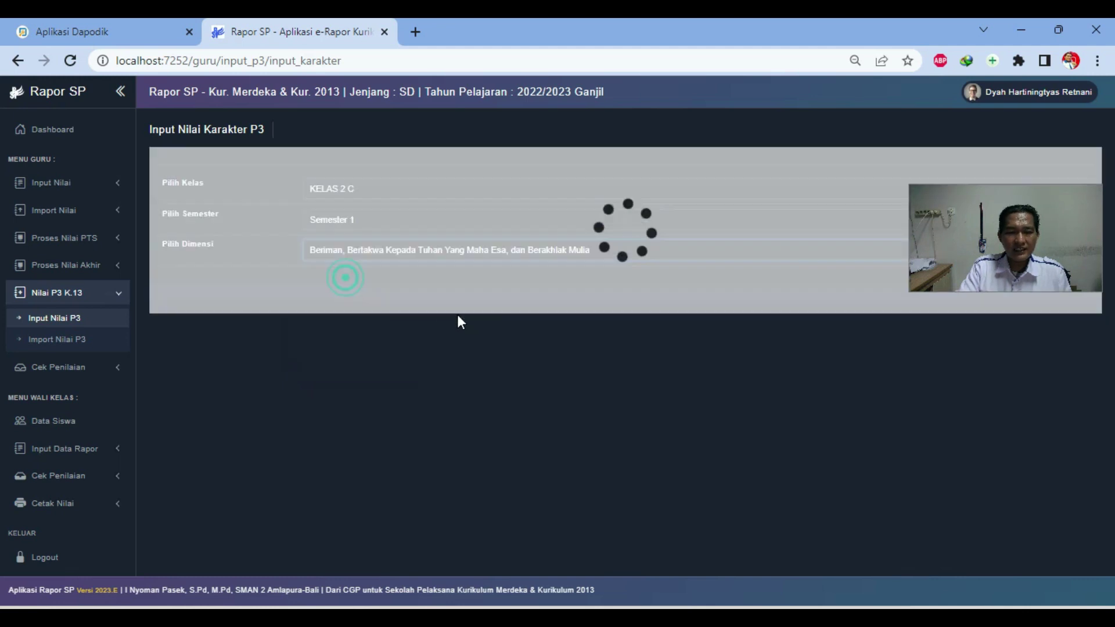
Step: Look through the students' P3 element ratings and the rating options for applying one value to all students under Akhlak beragama
{"action": "scroll", "coordinate": [632, 413], "scroll_direction": "down", "scroll_amount": 3}
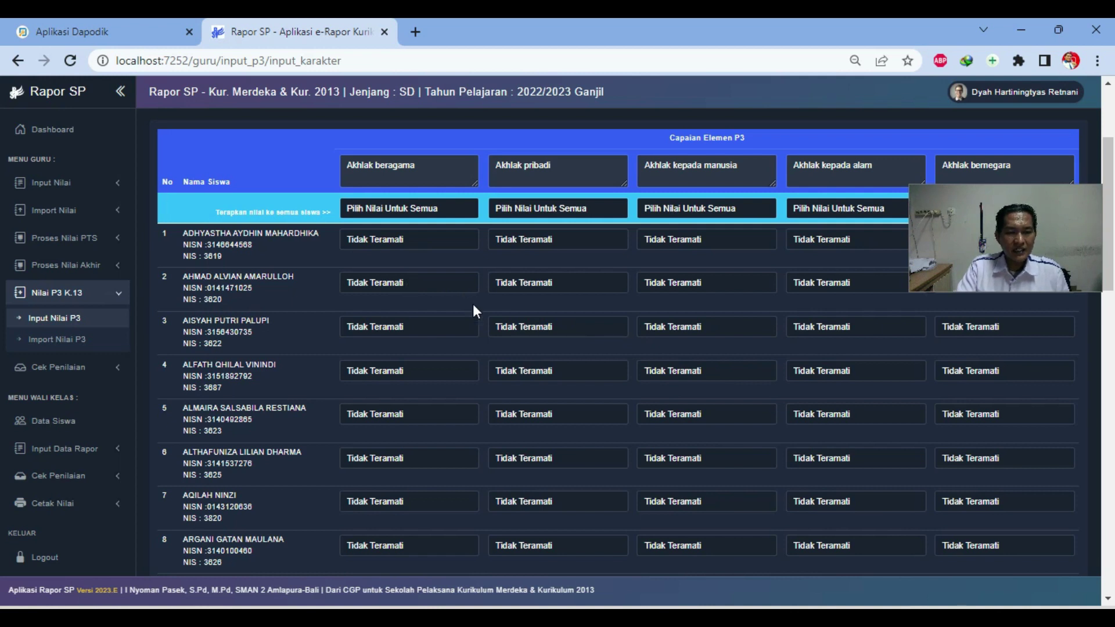
{"action": "scroll", "coordinate": [464, 297], "scroll_direction": "down", "scroll_amount": 6}
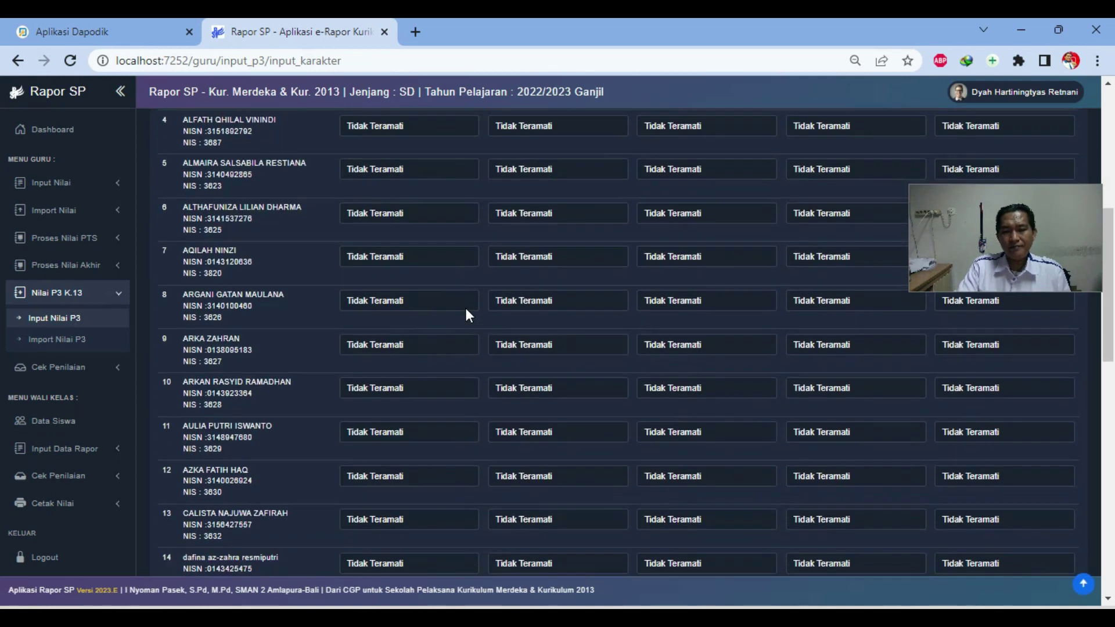
{"action": "scroll", "coordinate": [465, 309], "scroll_direction": "up", "scroll_amount": 6}
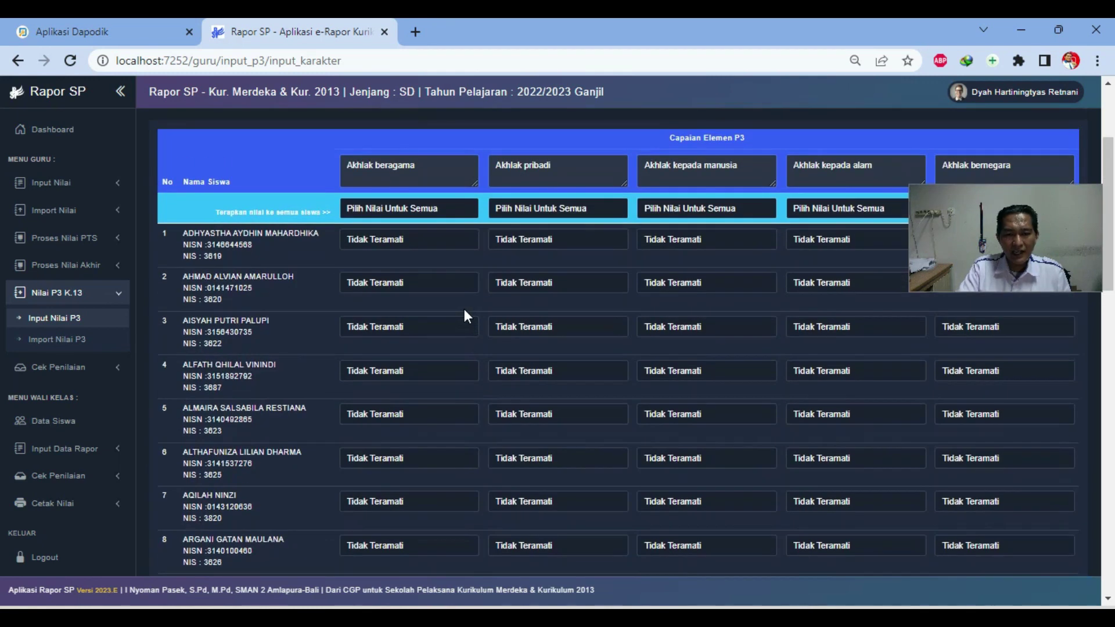
{"action": "scroll", "coordinate": [465, 314], "scroll_direction": "up", "scroll_amount": 2}
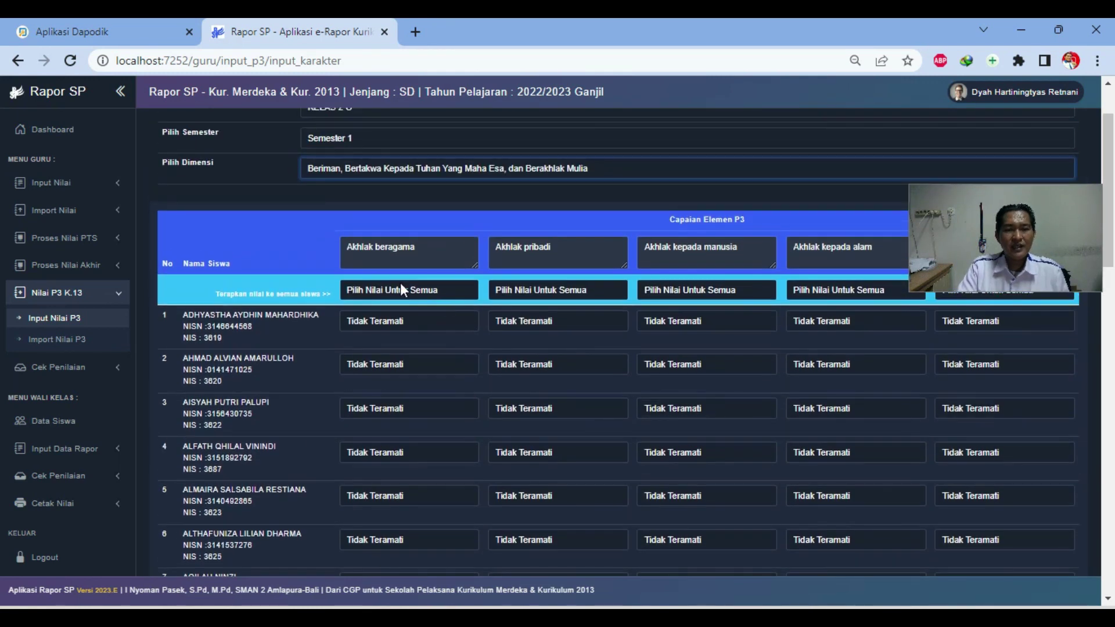
{"action": "left_click", "coordinate": [441, 289]}
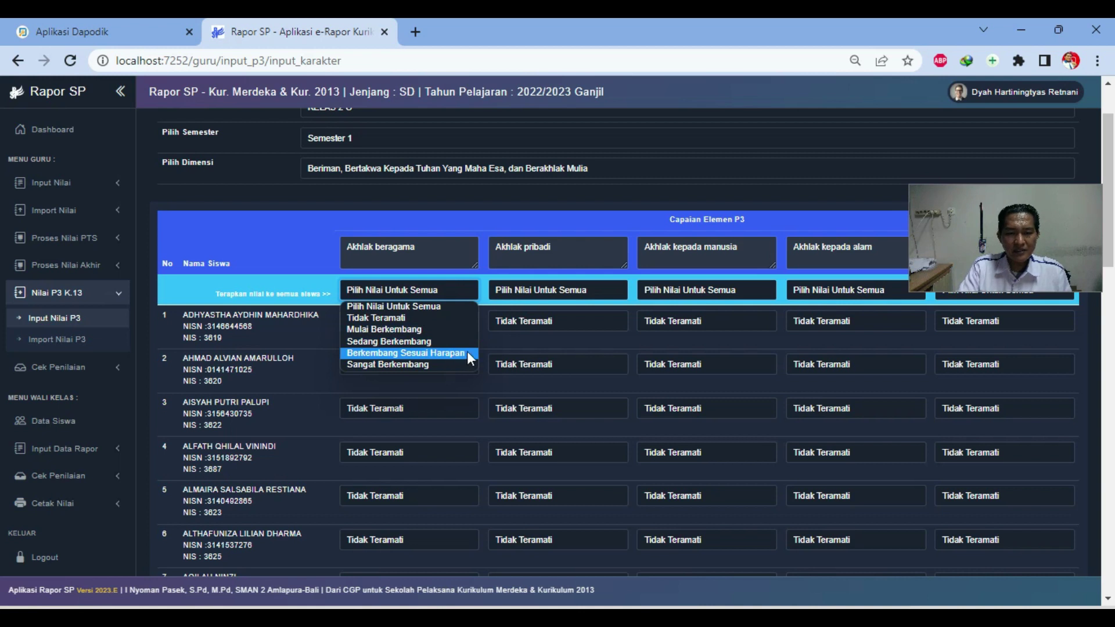
{"action": "left_click", "coordinate": [460, 265]}
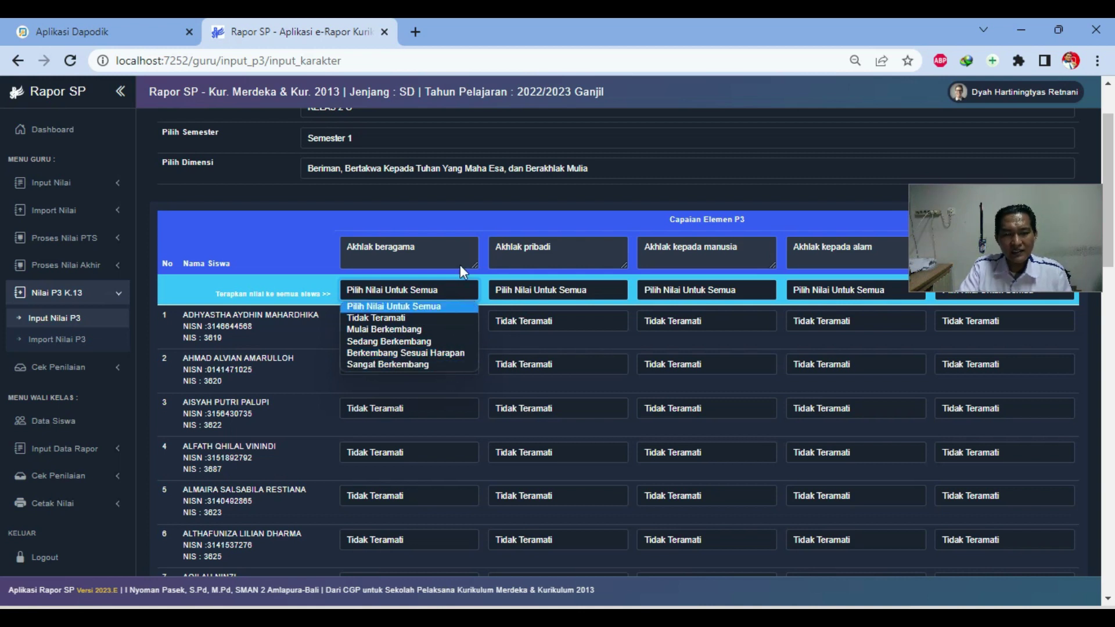
{"action": "left_click", "coordinate": [462, 257]}
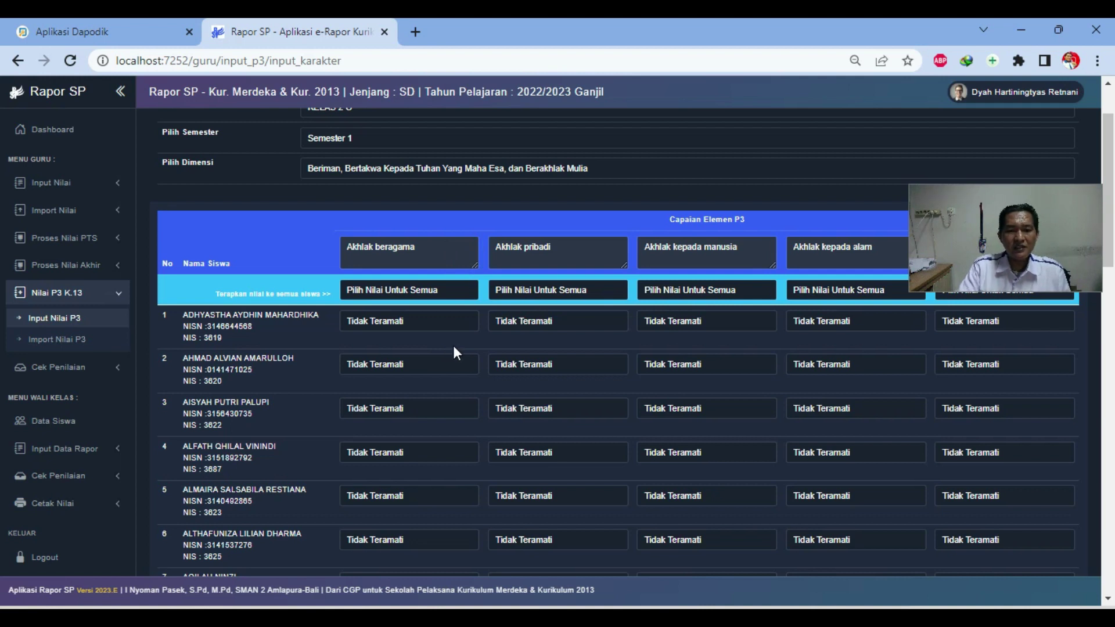
Step: For all students, set Akhlak beragama to Sedang Berkembang and Akhlak pribadi to Mulai Berkembang
{"action": "left_click", "coordinate": [428, 287]}
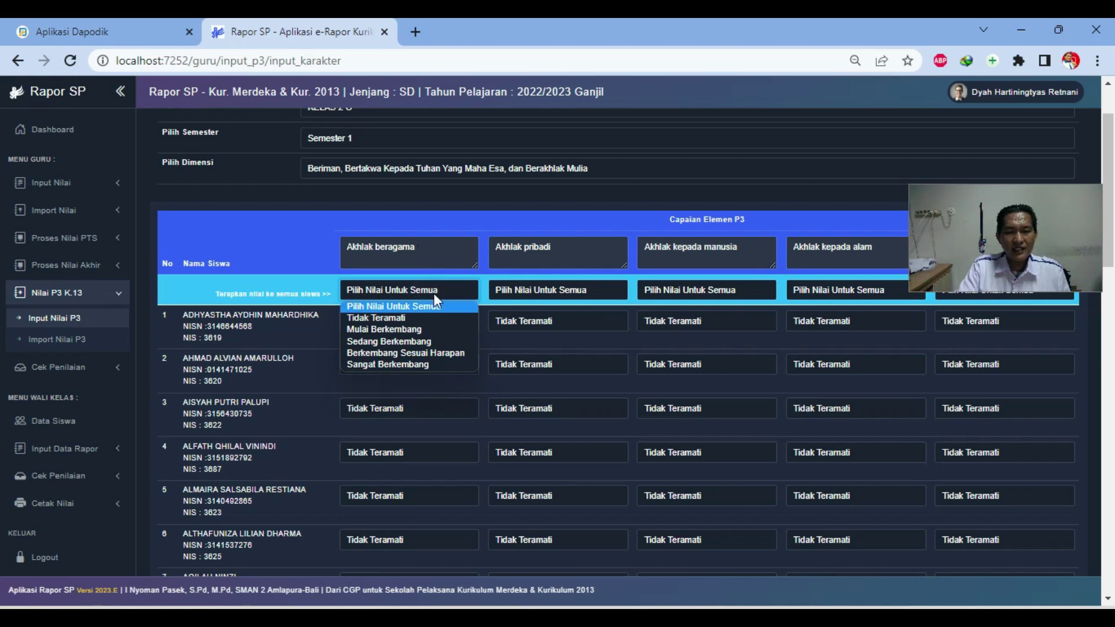
{"action": "left_click", "coordinate": [428, 342]}
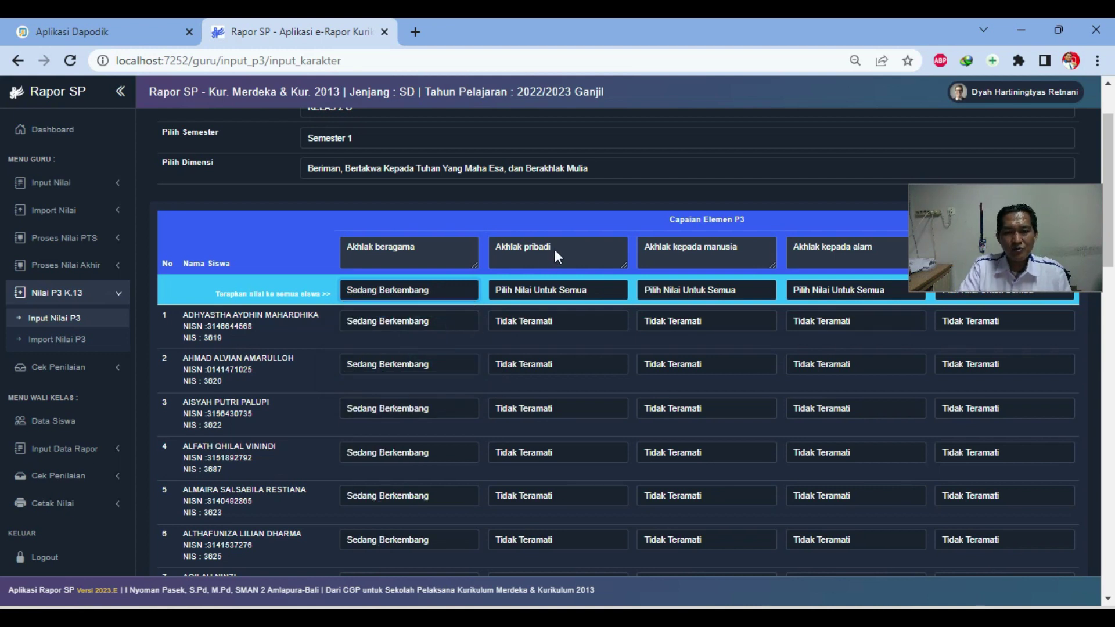
{"action": "left_click", "coordinate": [543, 289]}
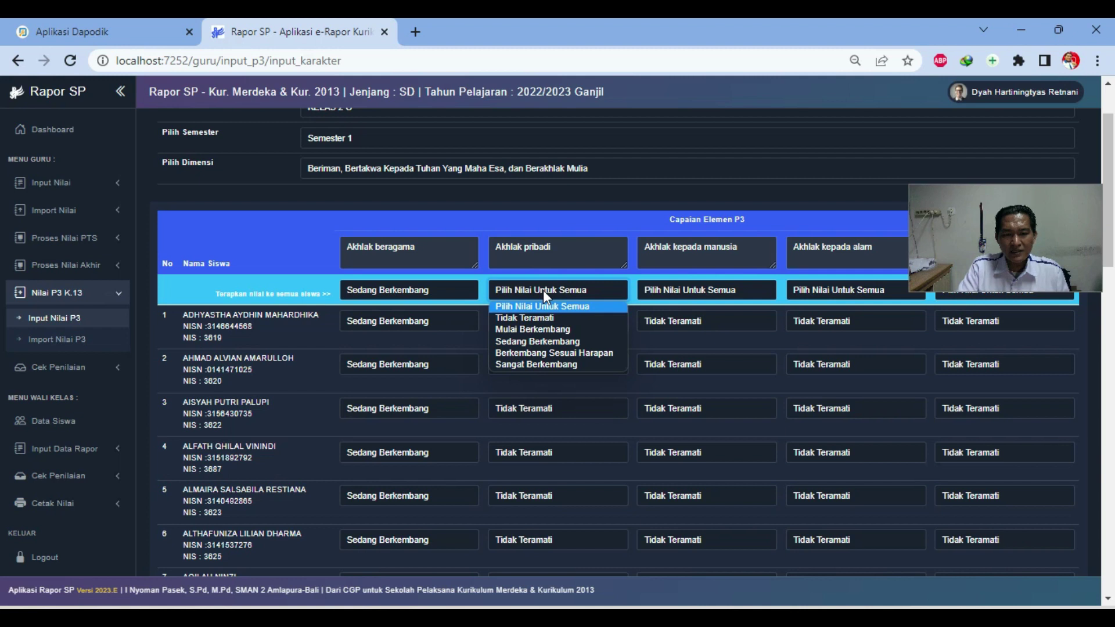
{"action": "left_click", "coordinate": [534, 330]}
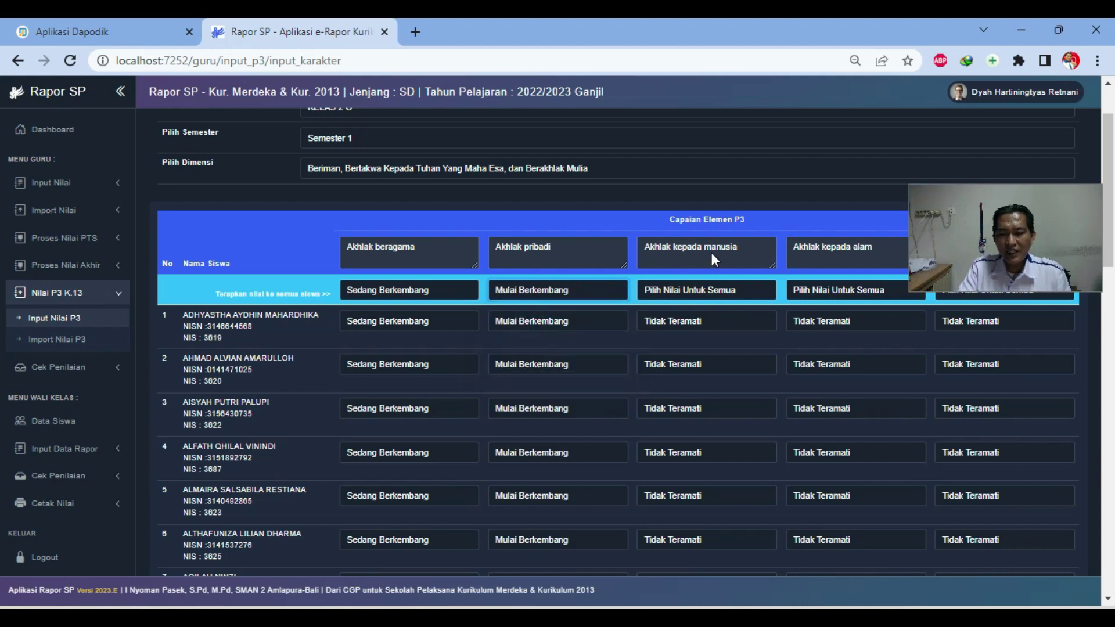
Step: For all students, set Akhlak kepada manusia and Akhlak kepada alam to Berkembang Sesuai Harapan and Akhlak bernegara to Mulai Berkembang
{"action": "left_click", "coordinate": [705, 289]}
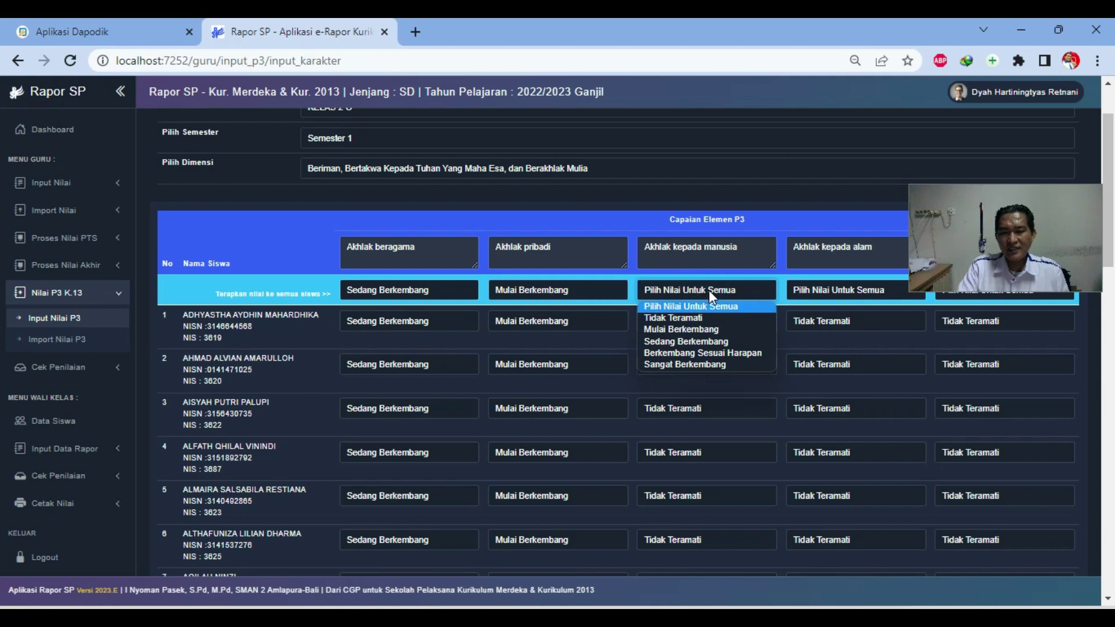
{"action": "left_click", "coordinate": [692, 352]}
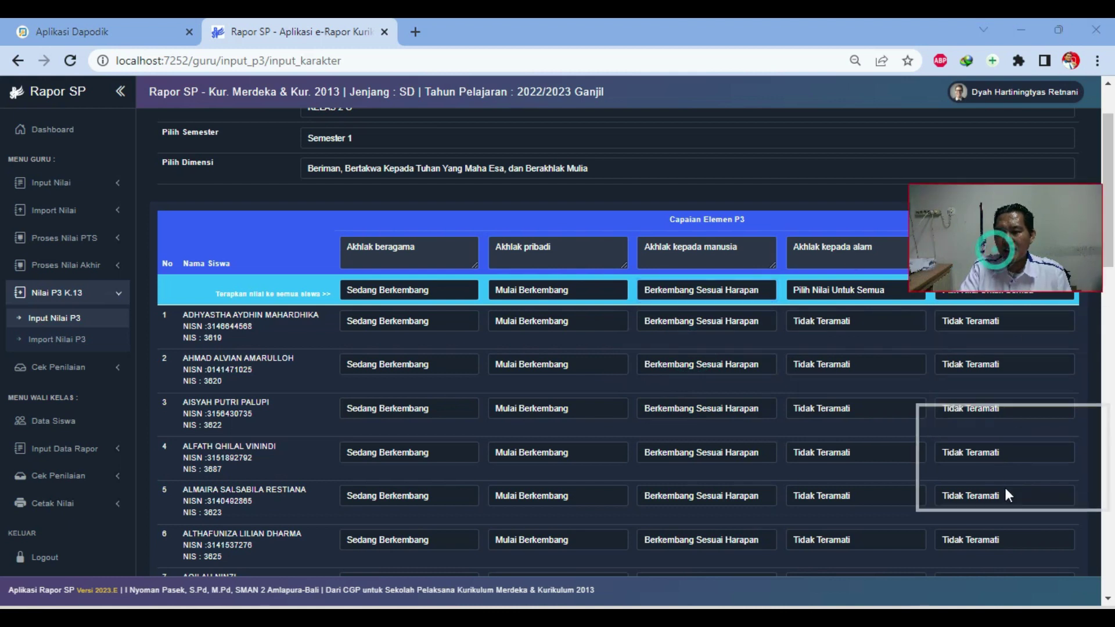
{"action": "left_click", "coordinate": [838, 290]}
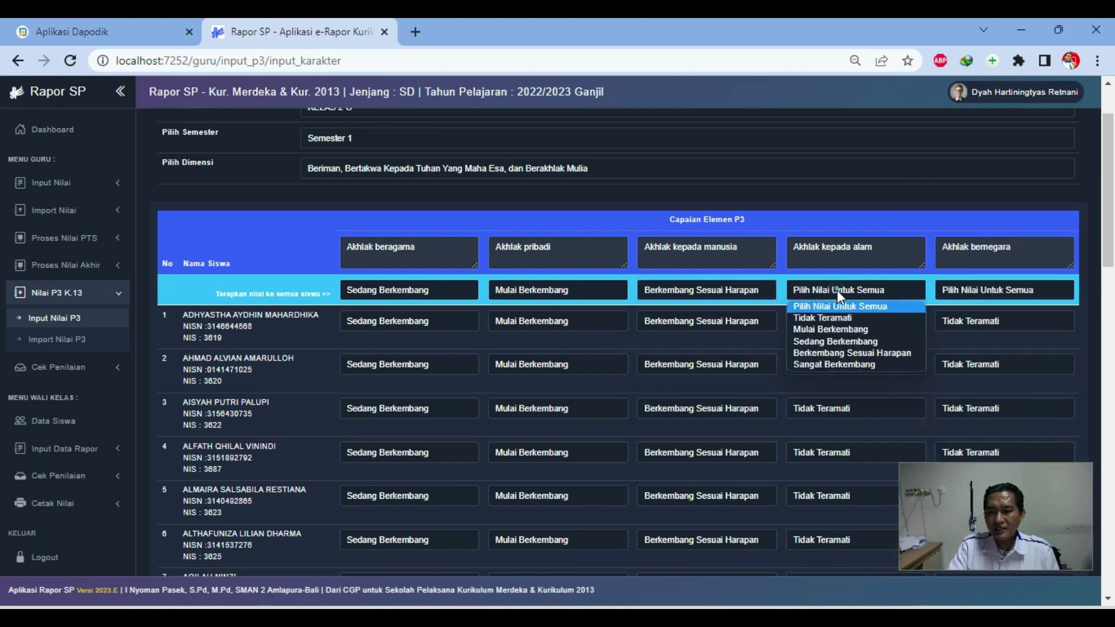
{"action": "left_click", "coordinate": [820, 351]}
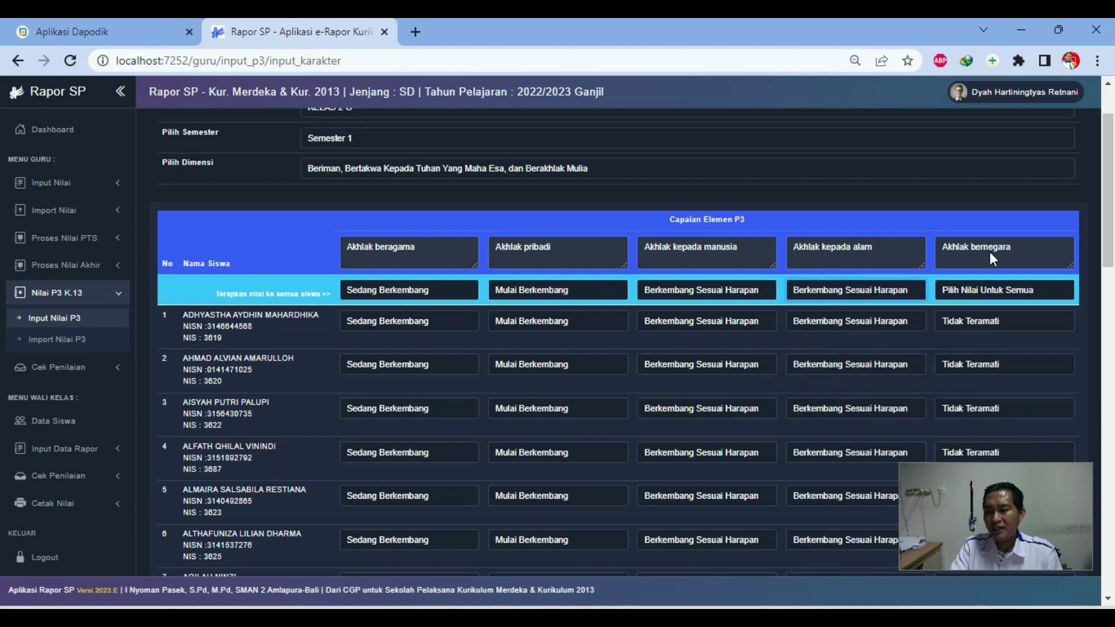
{"action": "left_click", "coordinate": [994, 293]}
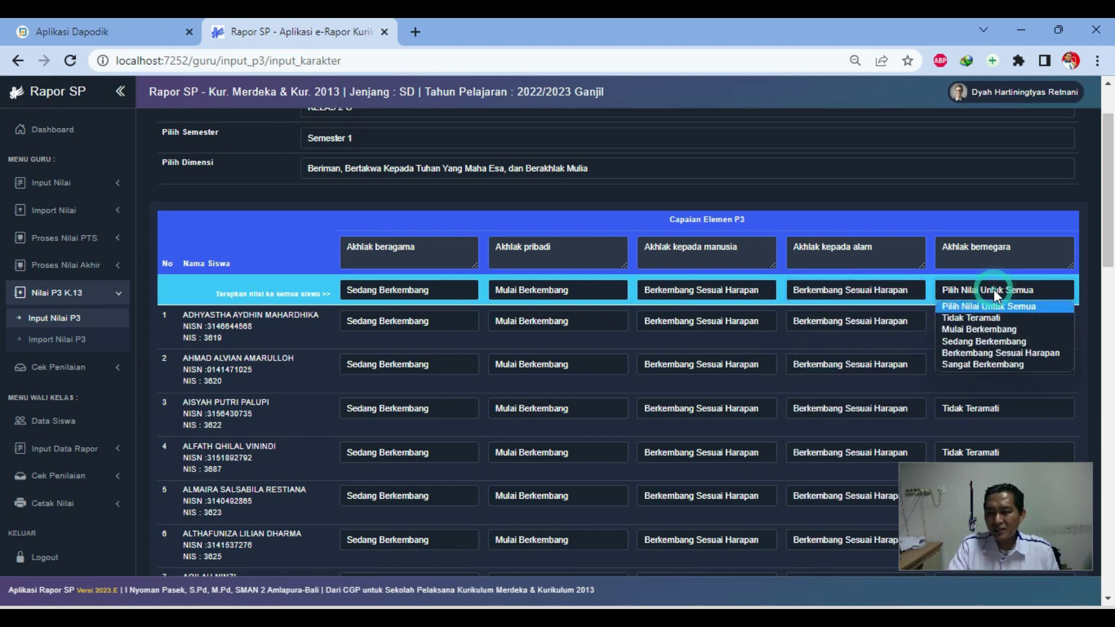
{"action": "left_click", "coordinate": [1013, 330]}
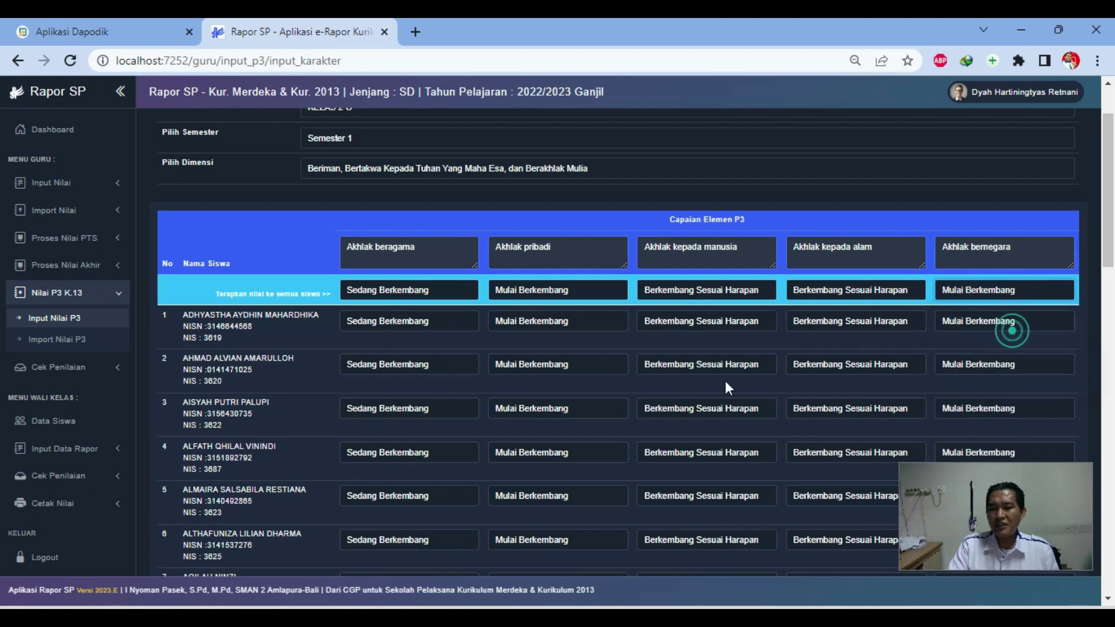
Step: Set student 3's Akhlak pribadi and student 2's Akhlak kepada manusia to Sangat Berkembang
{"action": "scroll", "coordinate": [276, 301], "scroll_direction": "down", "scroll_amount": 1}
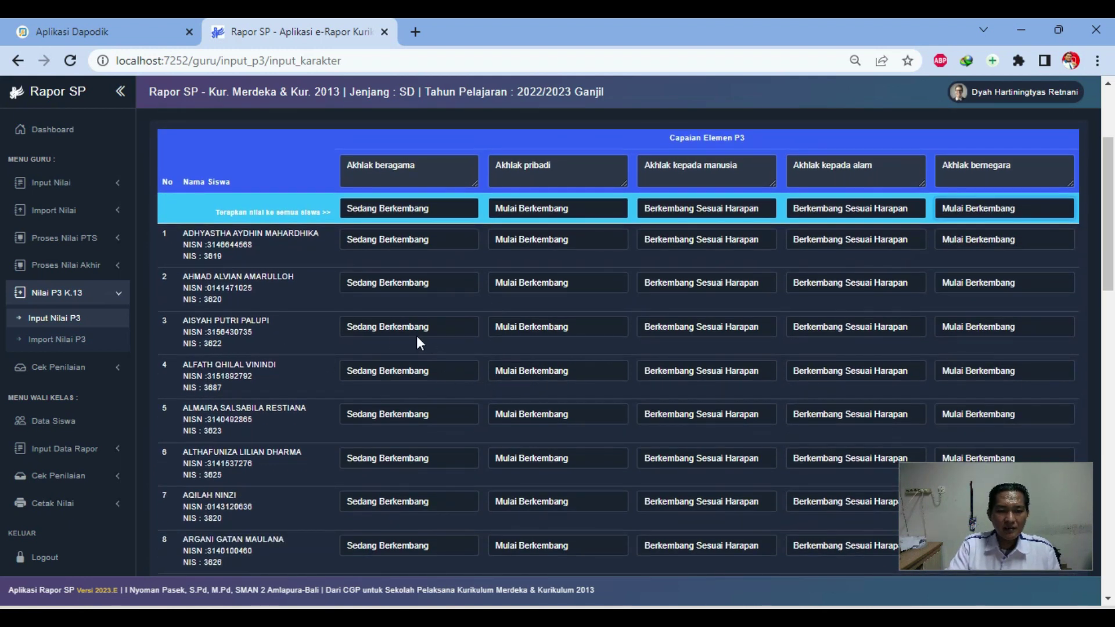
{"action": "left_click", "coordinate": [559, 325]}
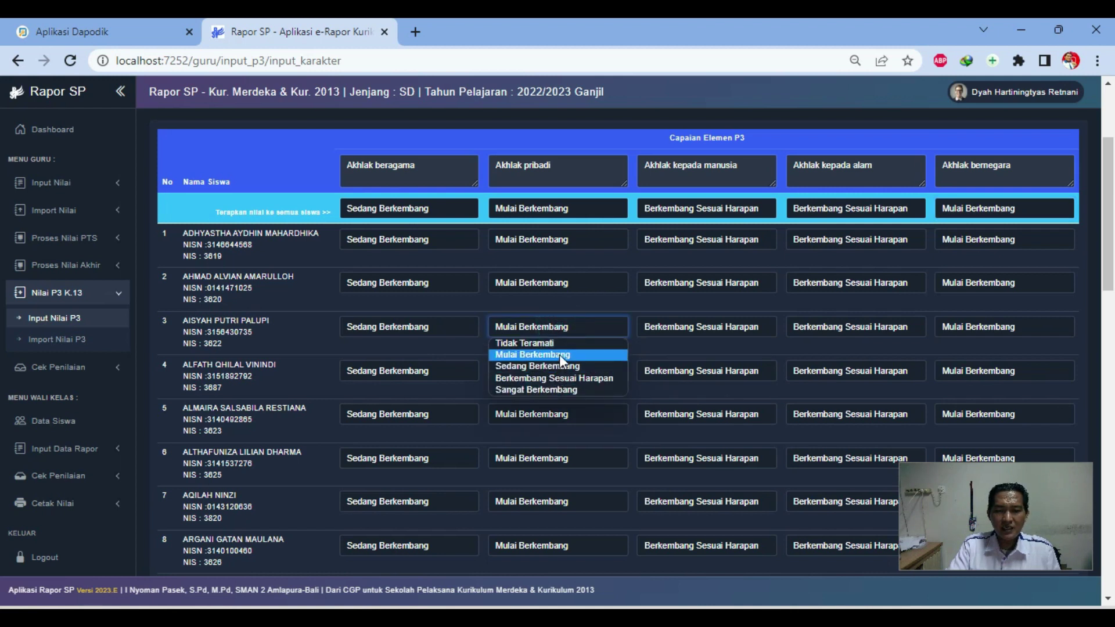
{"action": "left_click", "coordinate": [552, 390]}
{"action": "scroll", "coordinate": [629, 337], "scroll_direction": "up", "scroll_amount": 3}
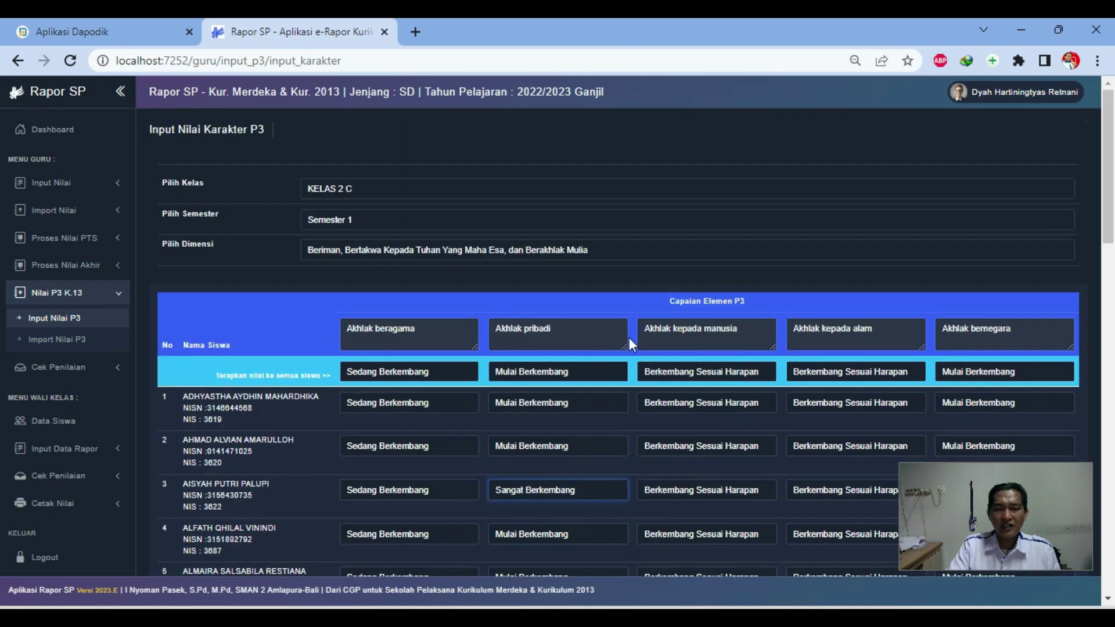
{"action": "scroll", "coordinate": [581, 361], "scroll_direction": "down", "scroll_amount": 1}
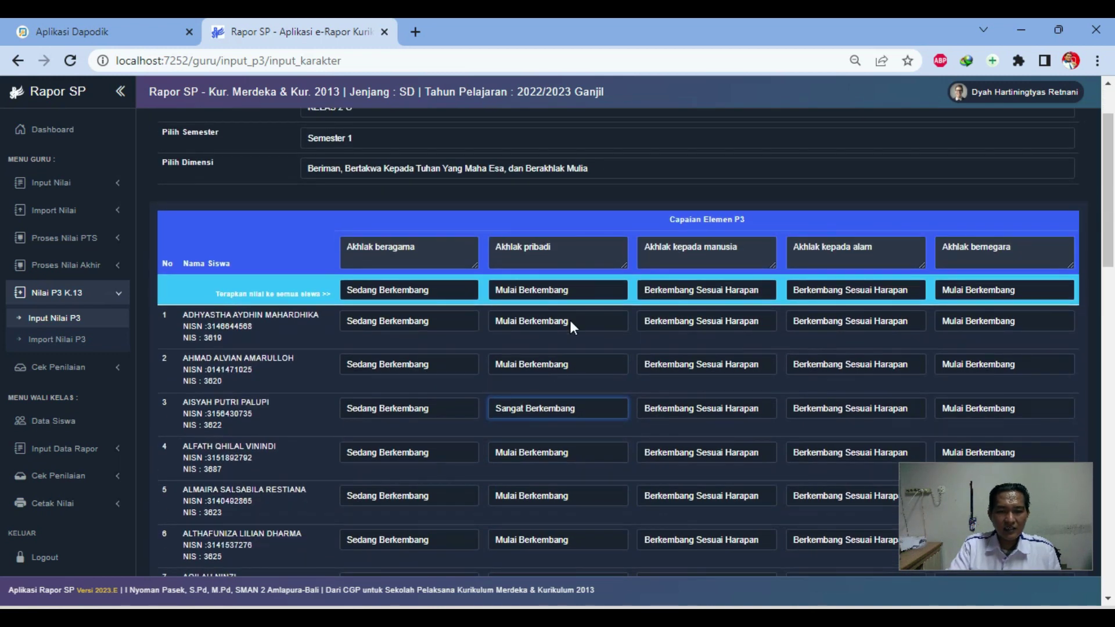
{"action": "left_click", "coordinate": [704, 365]}
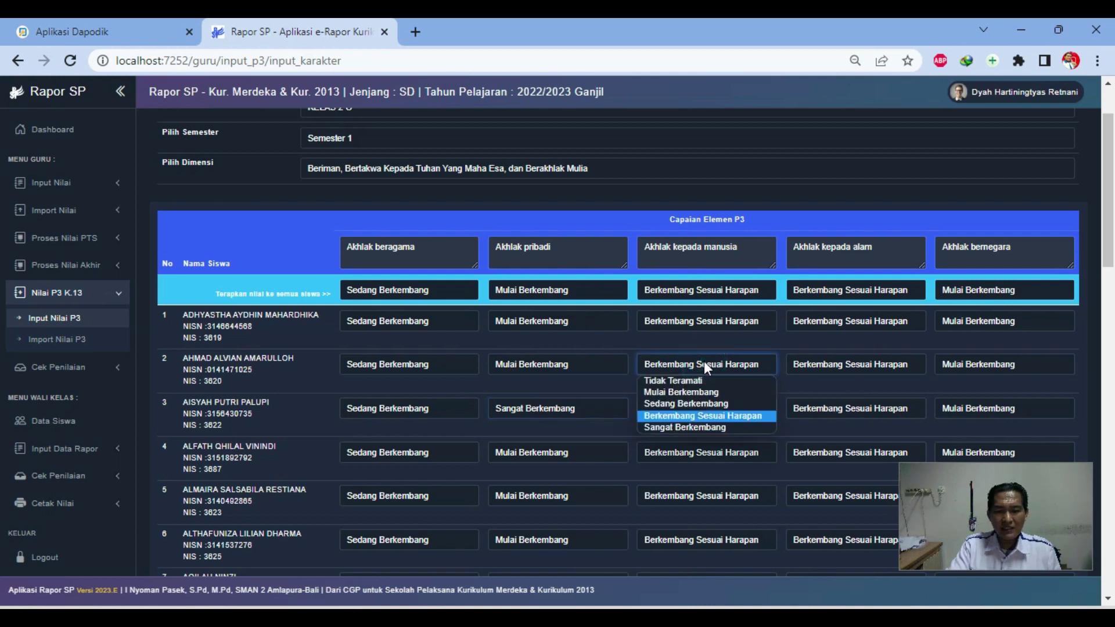
{"action": "left_click", "coordinate": [691, 428]}
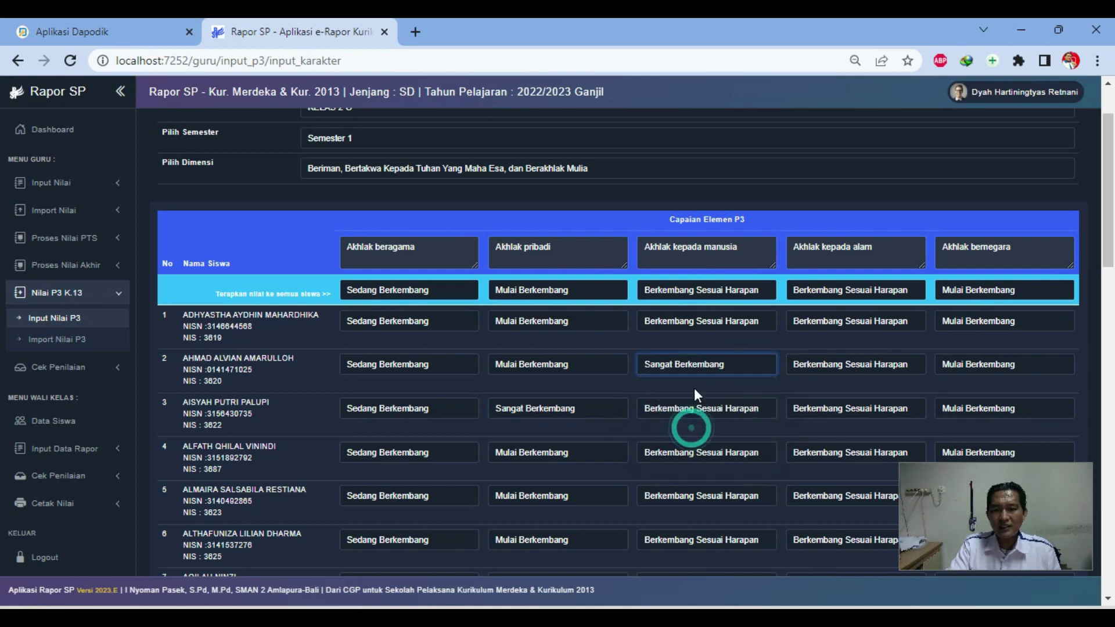
Step: Check the ratings of all students and save the P3 character data for this dimension
{"action": "scroll", "coordinate": [689, 389], "scroll_direction": "down", "scroll_amount": 1}
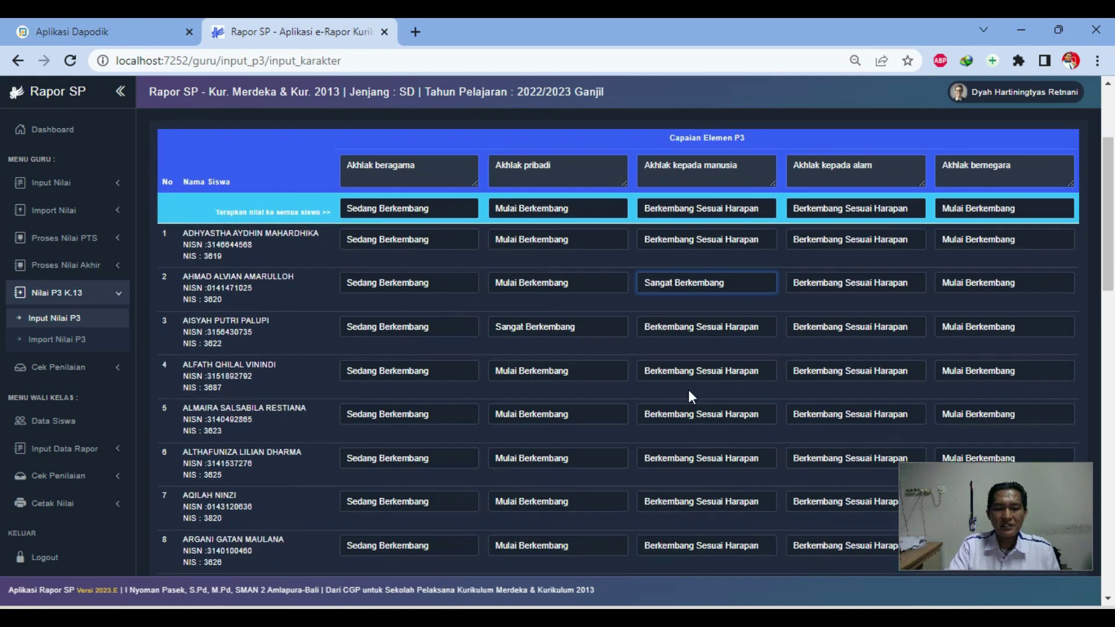
{"action": "scroll", "coordinate": [581, 325], "scroll_direction": "up", "scroll_amount": 2}
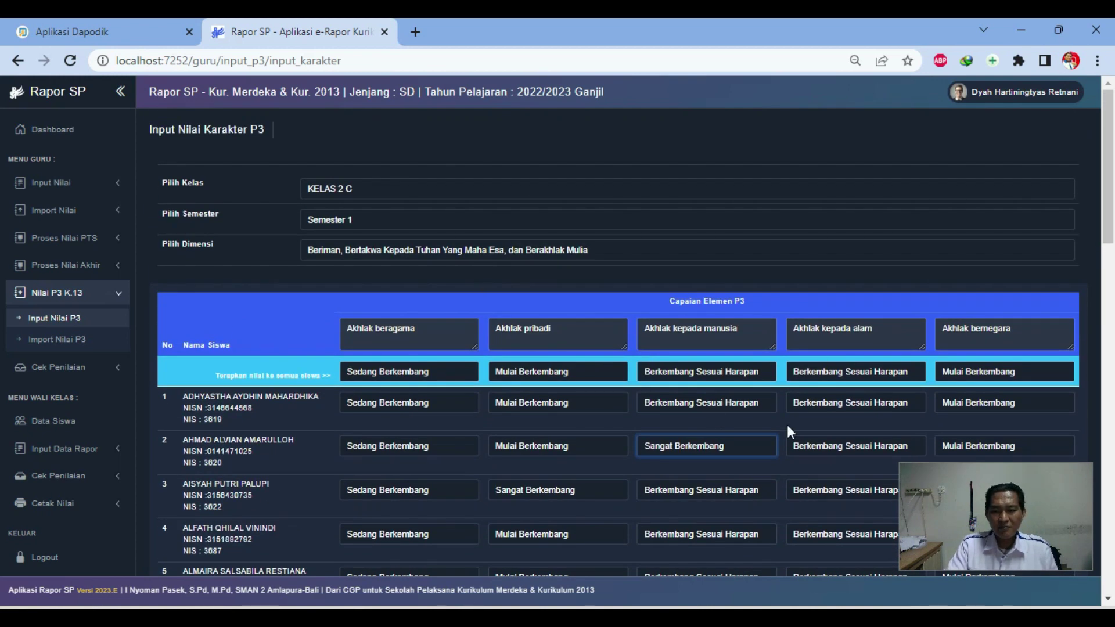
{"action": "scroll", "coordinate": [714, 385], "scroll_direction": "down", "scroll_amount": 2}
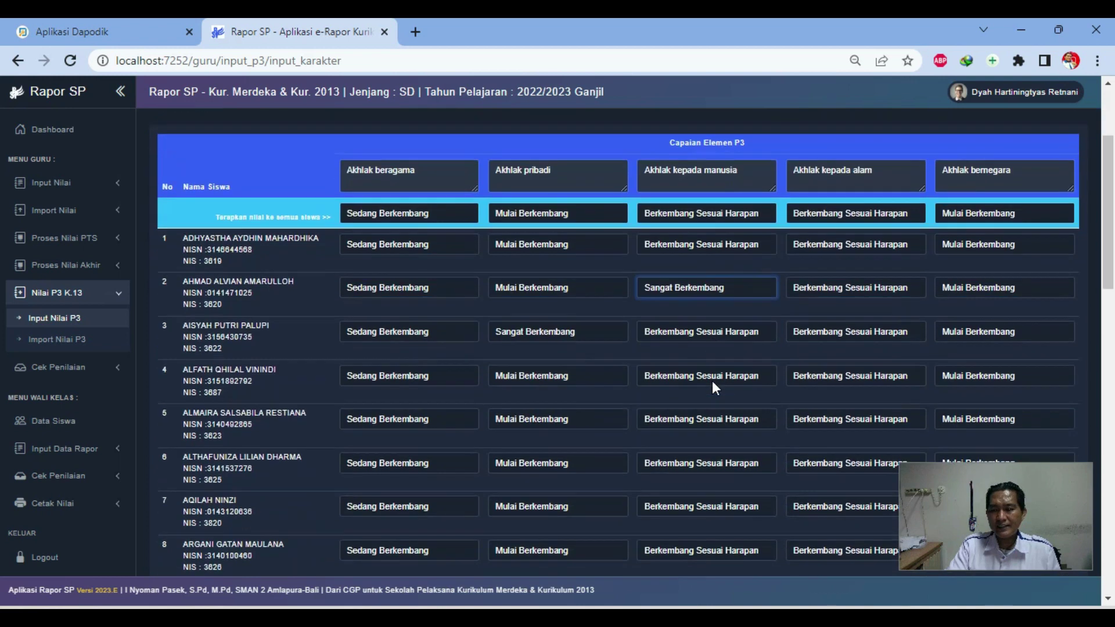
{"action": "scroll", "coordinate": [712, 381], "scroll_direction": "down", "scroll_amount": 8}
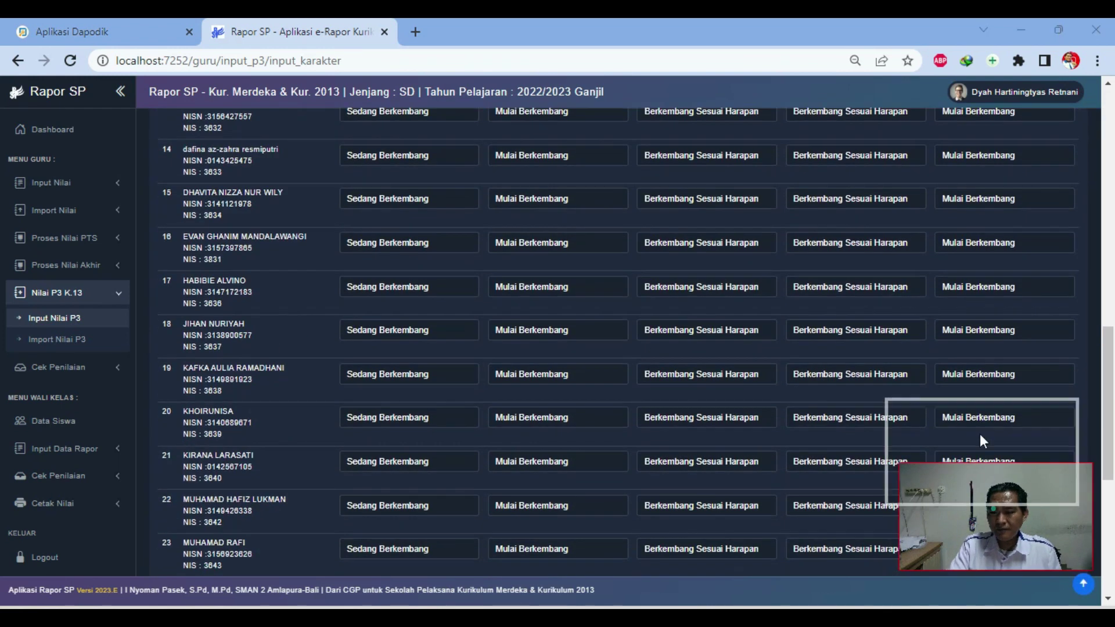
{"action": "scroll", "coordinate": [759, 423], "scroll_direction": "down", "scroll_amount": 5}
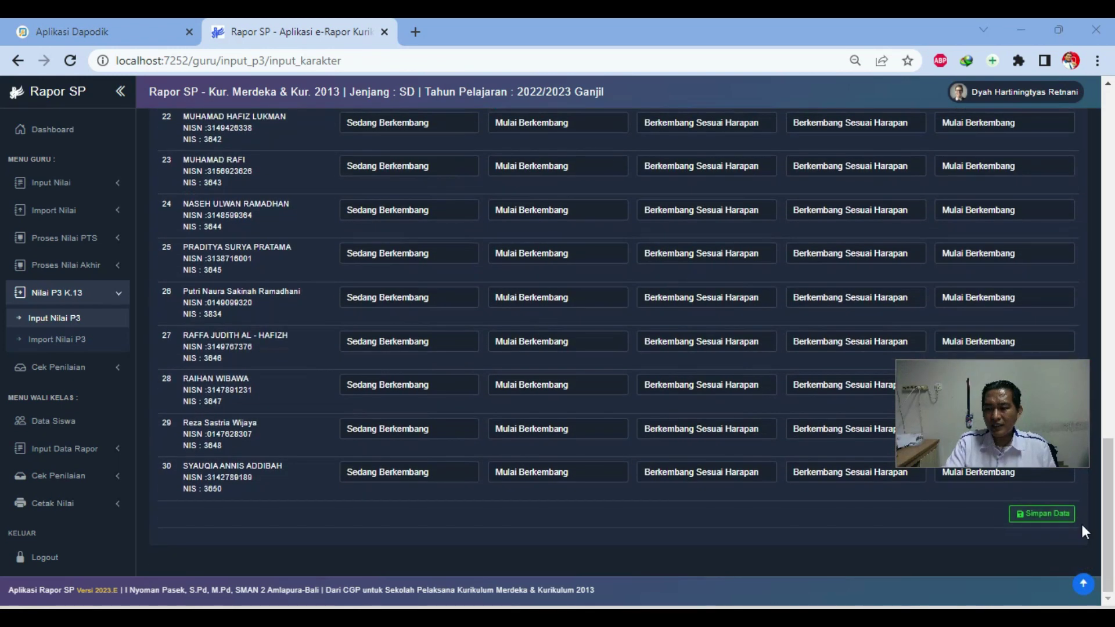
{"action": "left_click", "coordinate": [1024, 520]}
Step: For the Berkebinekaan global dimension, set all students' Mengenal dan menghargai budaya to Sedang Berkembang and Komunikasi dan interaksi antar budaya to Mulai Berkembang
{"action": "left_click", "coordinate": [366, 247]}
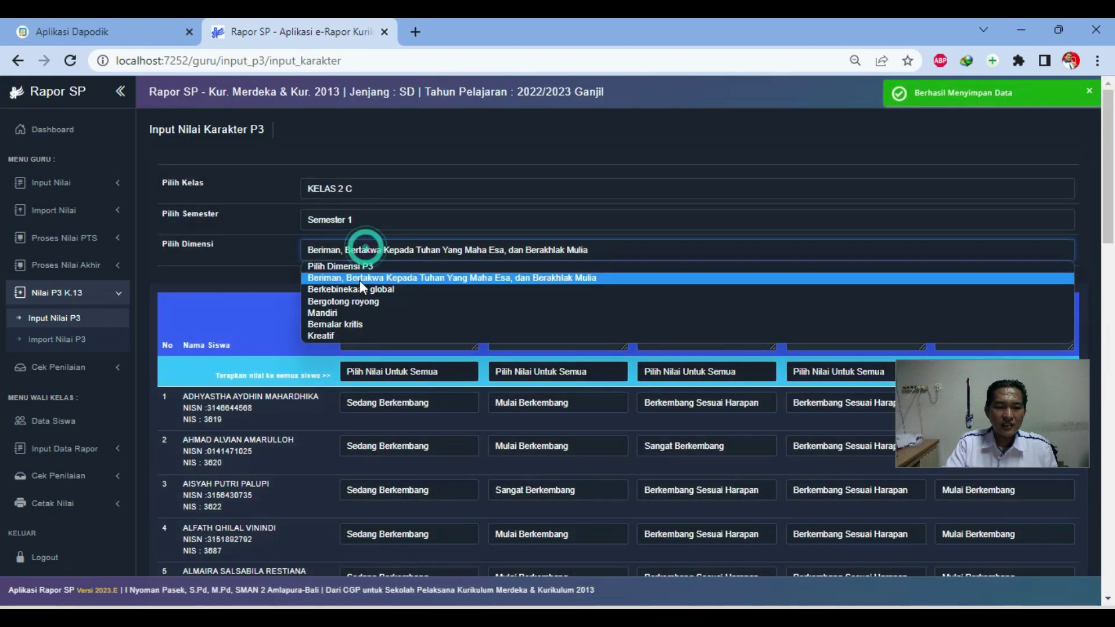
{"action": "left_click", "coordinate": [351, 291]}
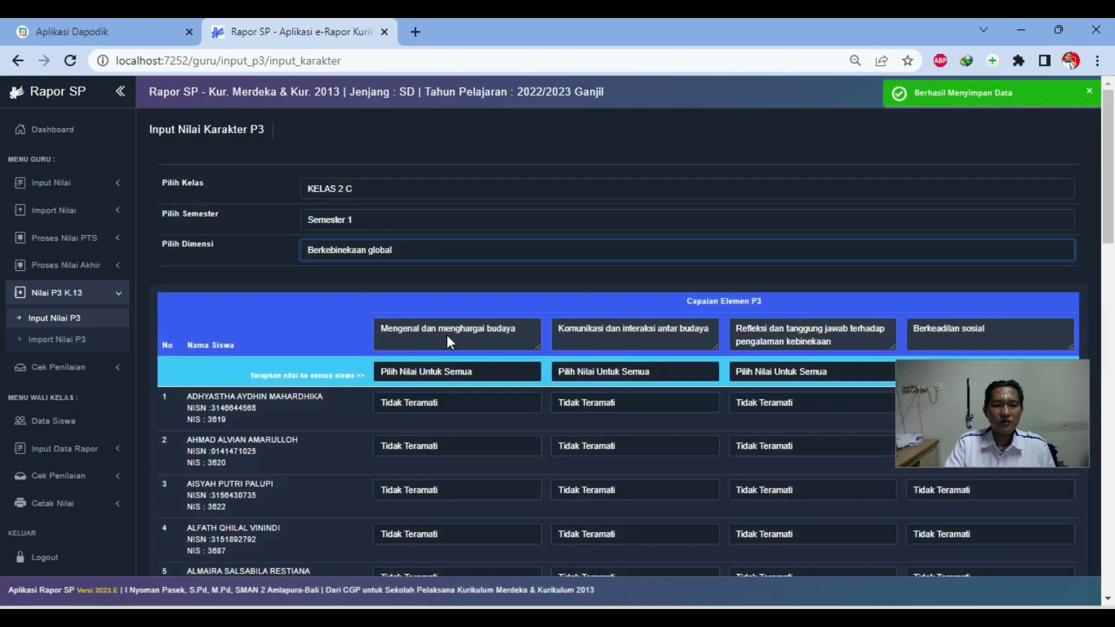
{"action": "left_click", "coordinate": [487, 370]}
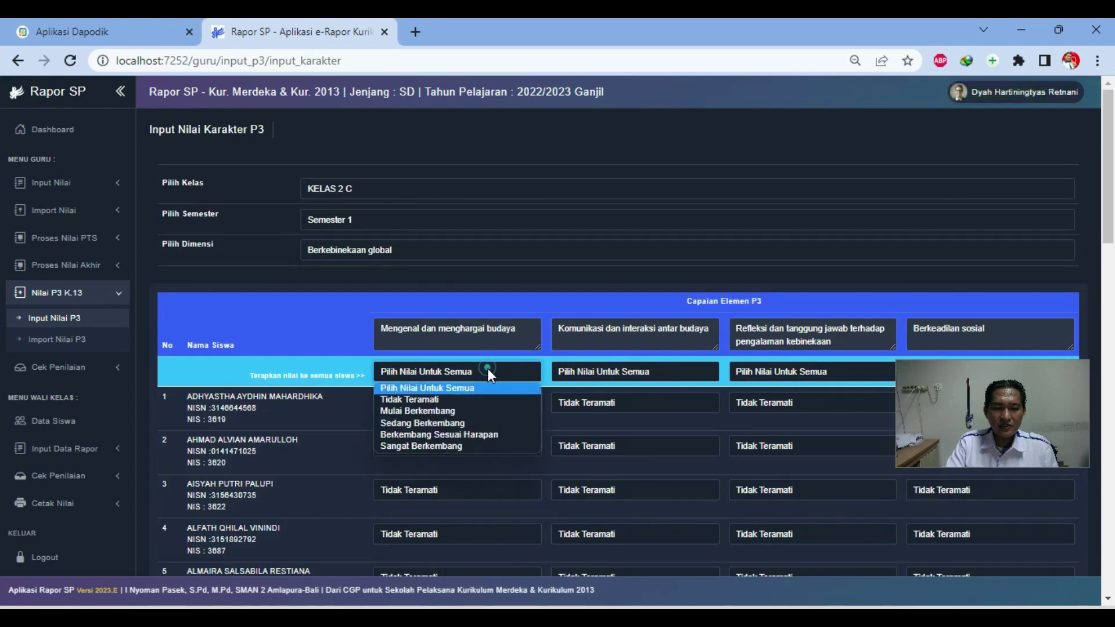
{"action": "left_click", "coordinate": [469, 423]}
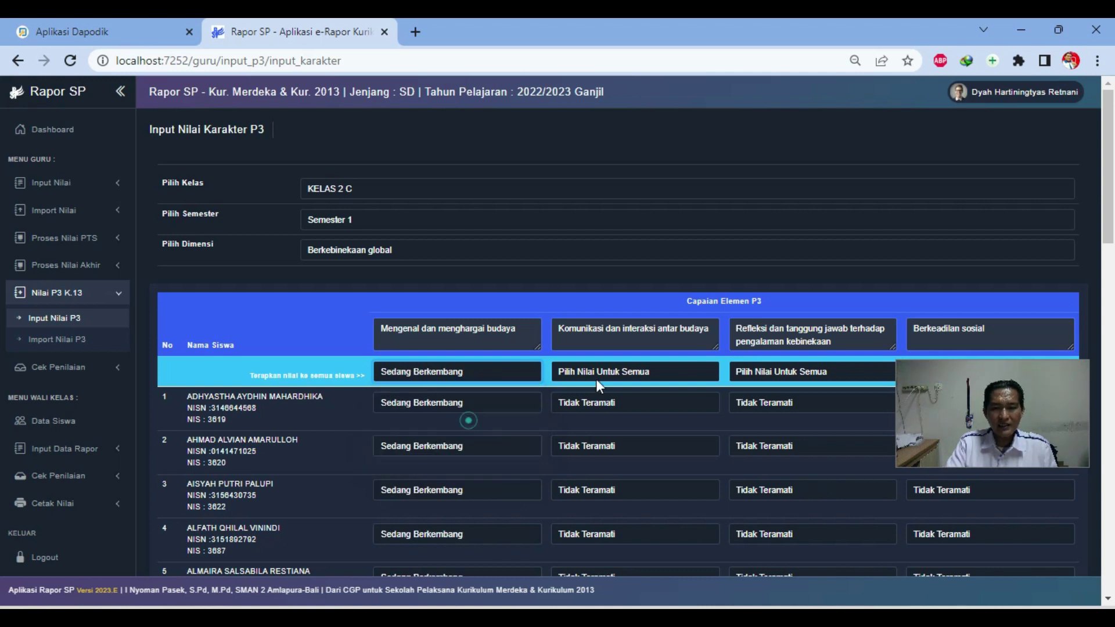
{"action": "left_click", "coordinate": [618, 367]}
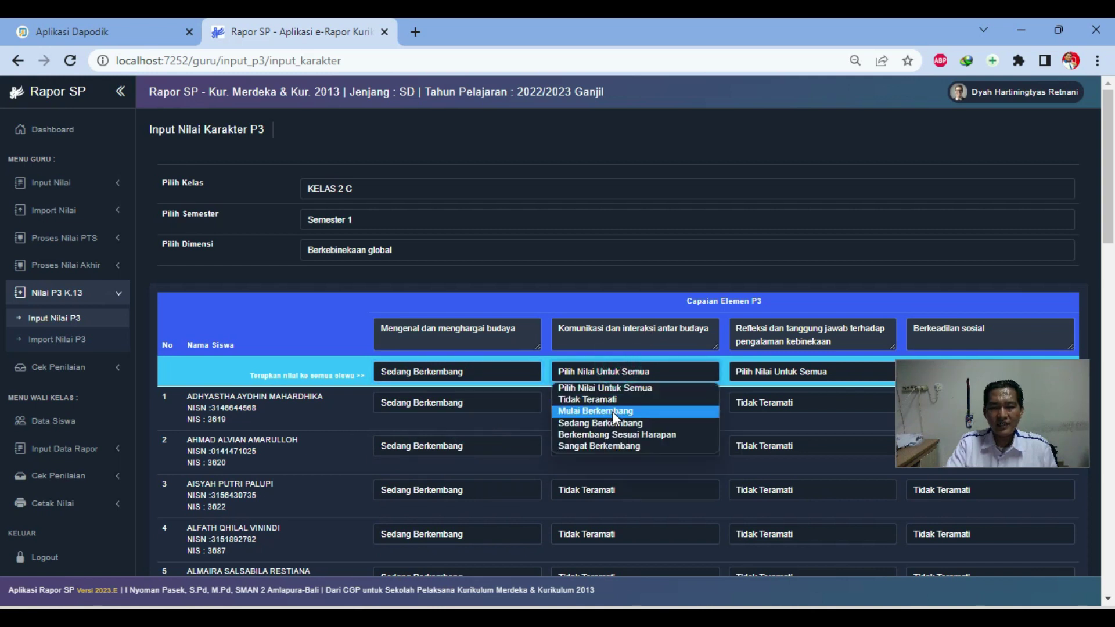
{"action": "left_click", "coordinate": [612, 411]}
Step: Set all students' Refleksi dan tanggung jawab terhadap pengalaman kebinekaan to Sedang Berkembang and Berkeadilan sosial to Mulai Berkembang, and save the data
{"action": "left_click", "coordinate": [782, 366]}
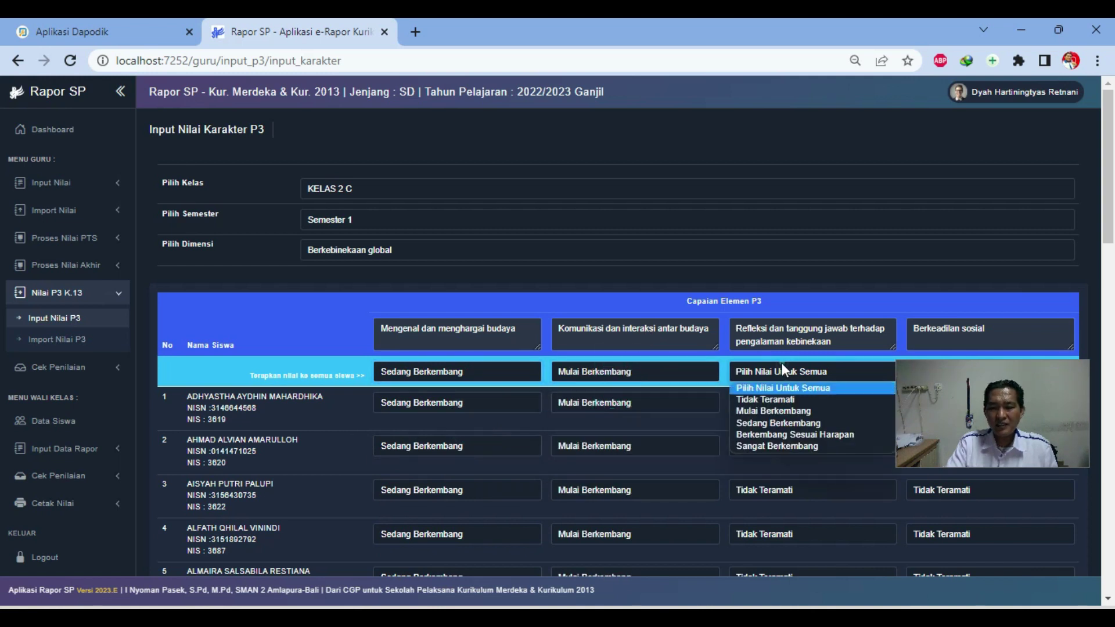
{"action": "left_click", "coordinate": [786, 422]}
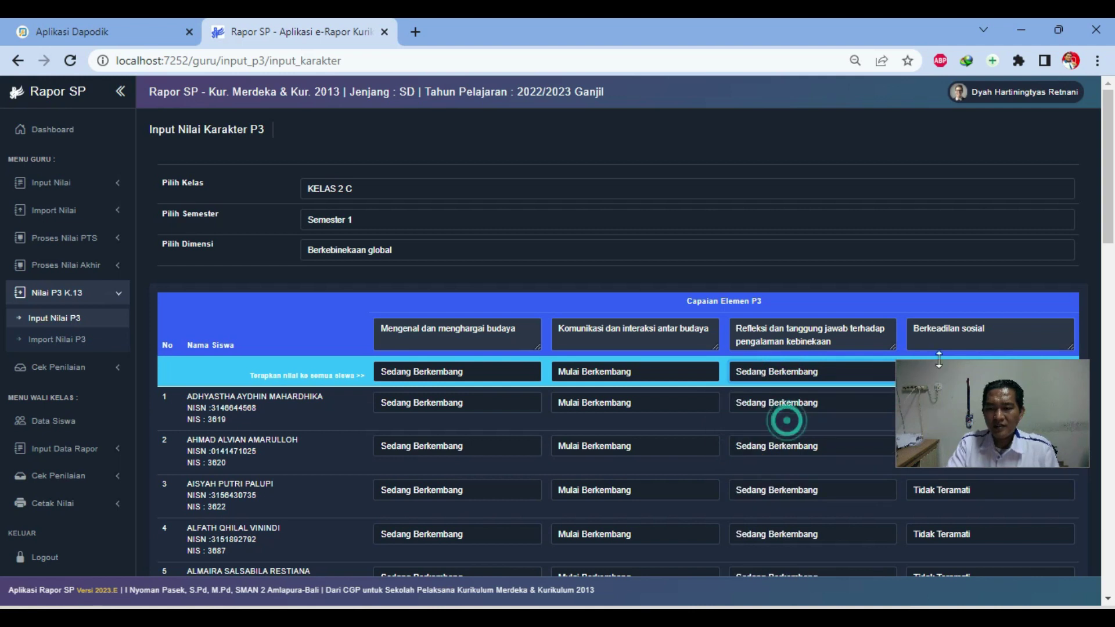
{"action": "left_click_drag", "start_coordinate": [1004, 406], "coordinate": [1009, 471]}
{"action": "left_click", "coordinate": [982, 370]}
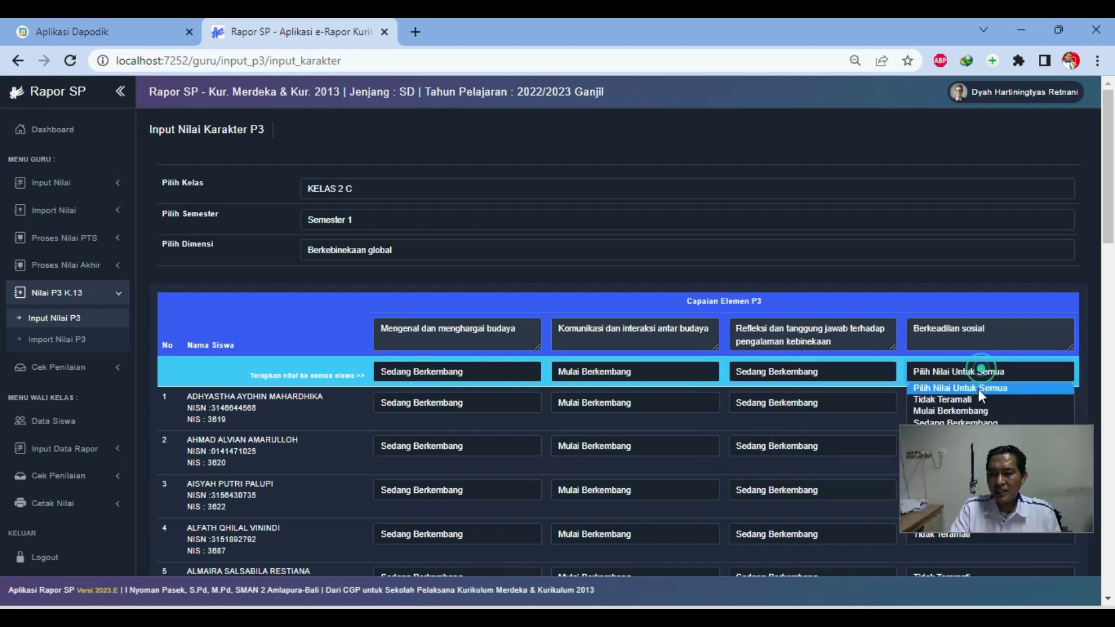
{"action": "left_click", "coordinate": [963, 411]}
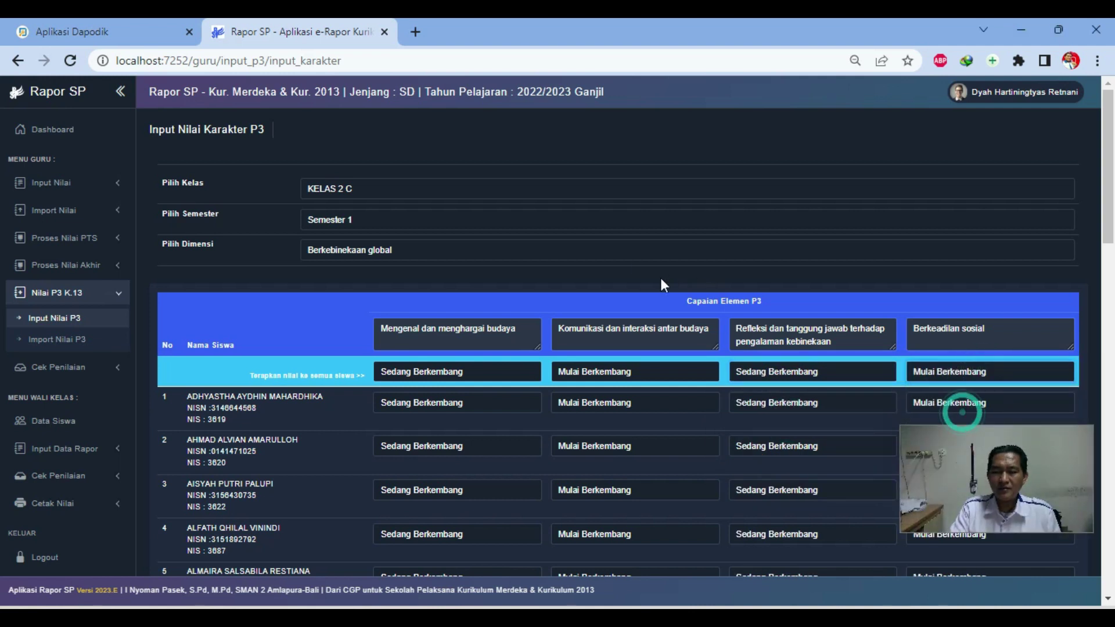
{"action": "scroll", "coordinate": [625, 253], "scroll_direction": "down", "scroll_amount": 3}
{"action": "scroll", "coordinate": [625, 256], "scroll_direction": "down", "scroll_amount": 15}
{"action": "left_click_drag", "start_coordinate": [999, 481], "coordinate": [1004, 424]}
{"action": "scroll", "coordinate": [1006, 507], "scroll_direction": "down", "scroll_amount": 5}
{"action": "left_click", "coordinate": [1023, 513]}
Step: Rate all students in Bergotong royong with Sedang Berkembang for Kolaborasi and Berbagi and Mulai Berkembang for Kepedulian, and save the data
{"action": "left_click", "coordinate": [397, 250]}
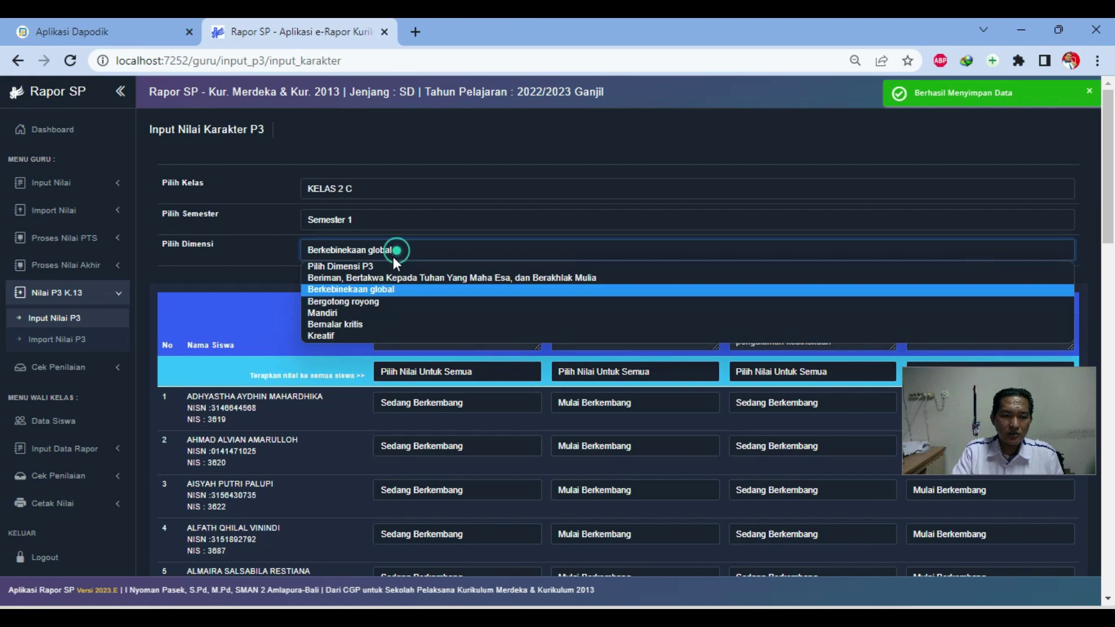
{"action": "left_click", "coordinate": [357, 301]}
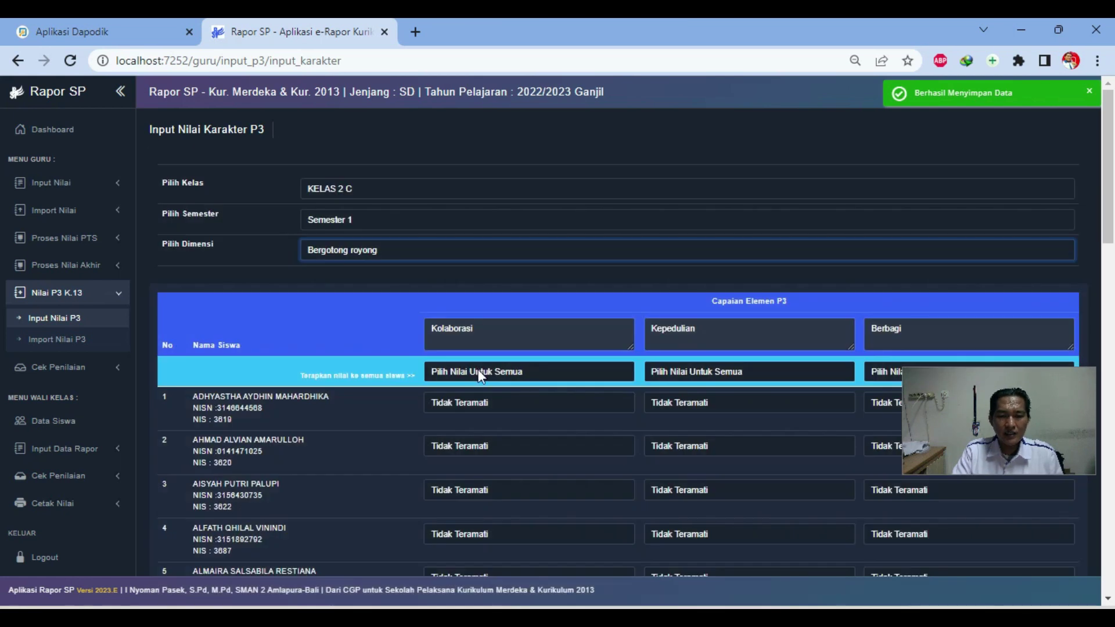
{"action": "left_click", "coordinate": [478, 370]}
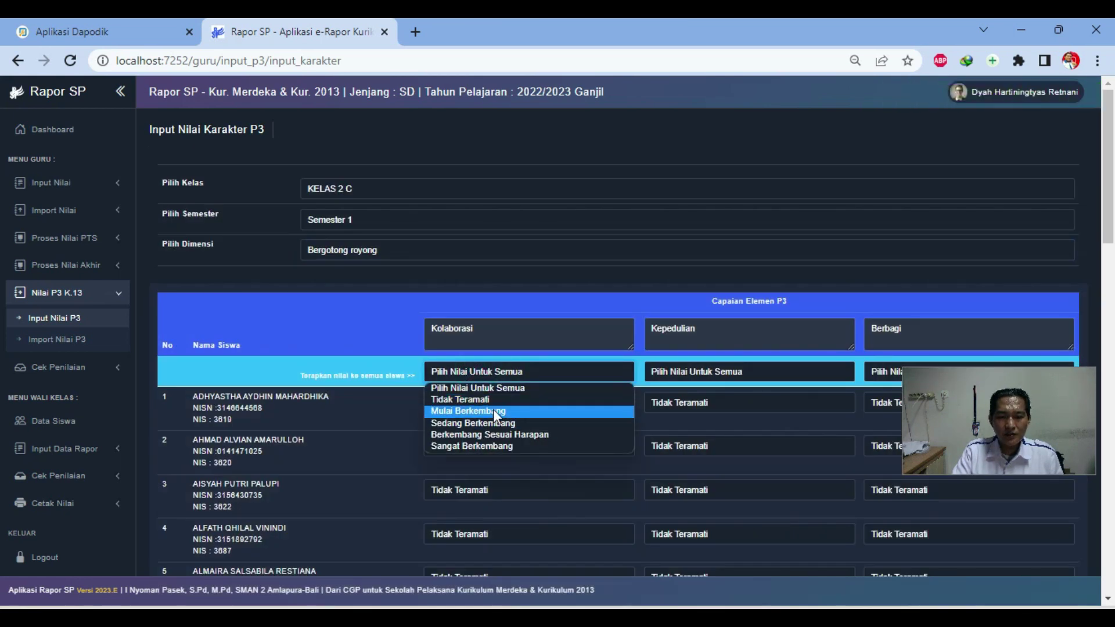
{"action": "left_click", "coordinate": [489, 423]}
{"action": "left_click", "coordinate": [682, 372]}
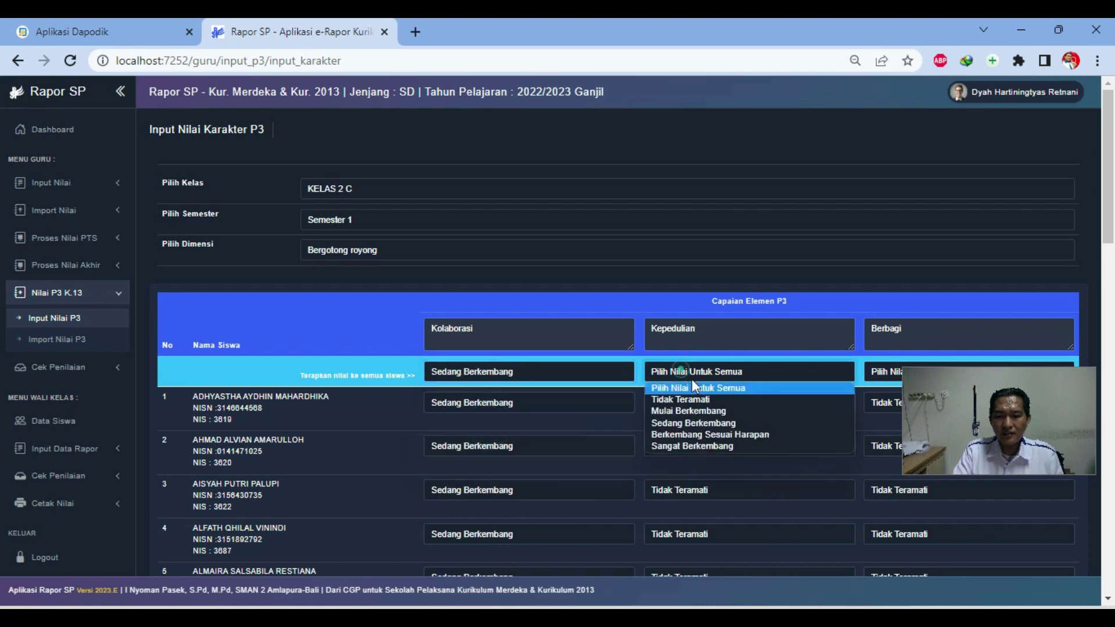
{"action": "left_click", "coordinate": [688, 414]}
{"action": "left_click", "coordinate": [888, 372]}
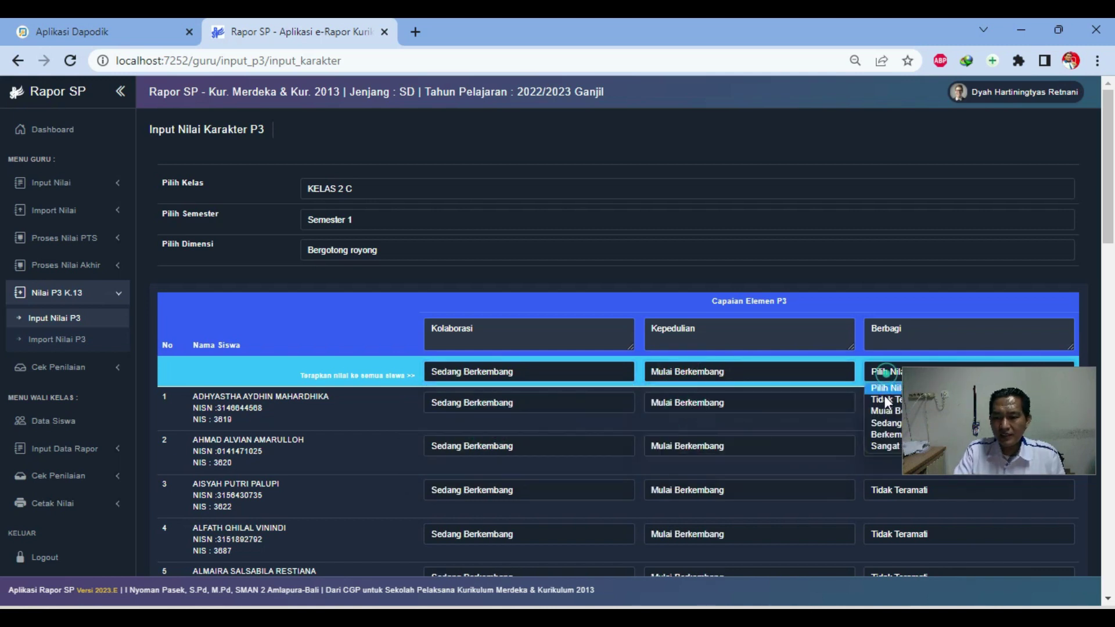
{"action": "left_click", "coordinate": [885, 423]}
{"action": "scroll", "coordinate": [810, 400], "scroll_direction": "down", "scroll_amount": 20}
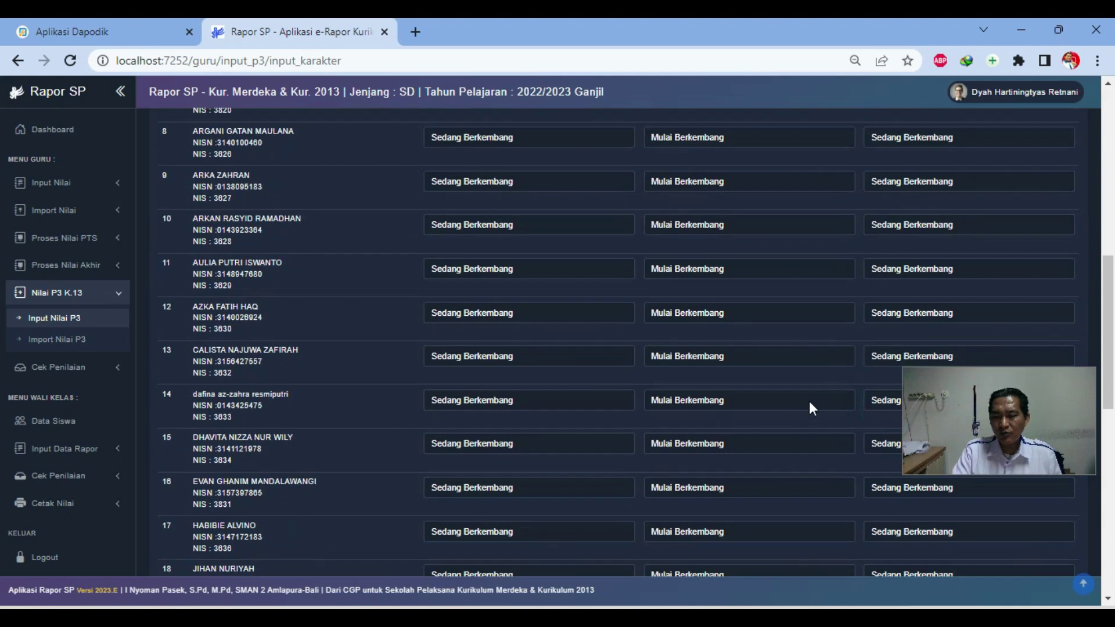
{"action": "left_click", "coordinate": [1059, 566]}
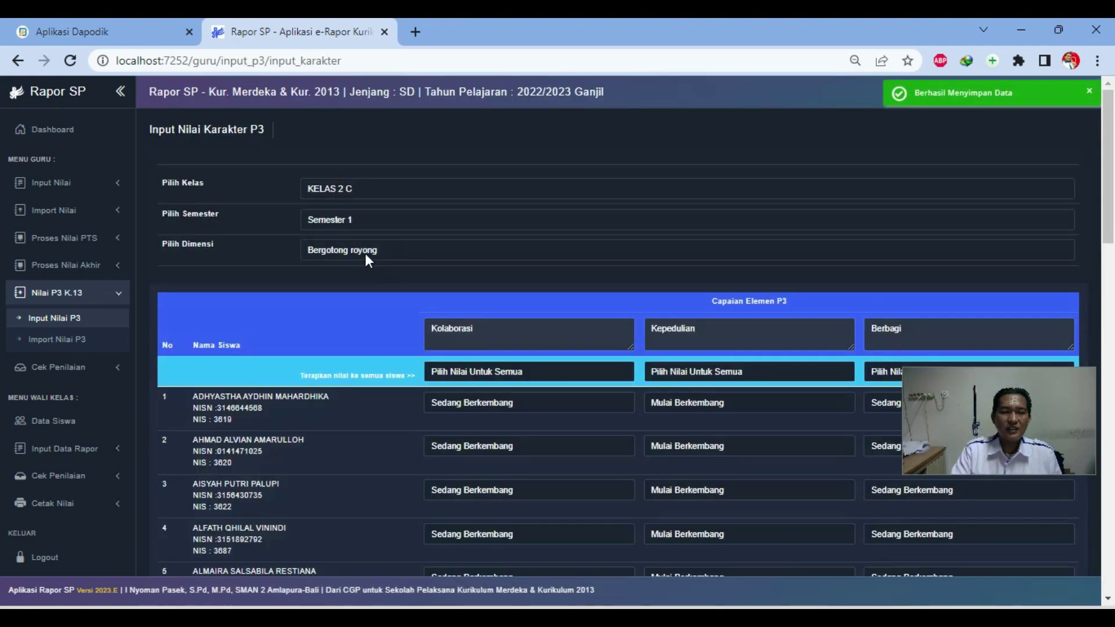
Step: Rate all students in Mandiri with Berkembang Sesuai Harapan for Pemahaman diri dan situasi and Mulai Berkembang for Regulasi diri, and save the data
{"action": "left_click", "coordinate": [365, 253]}
{"action": "left_click", "coordinate": [344, 315]}
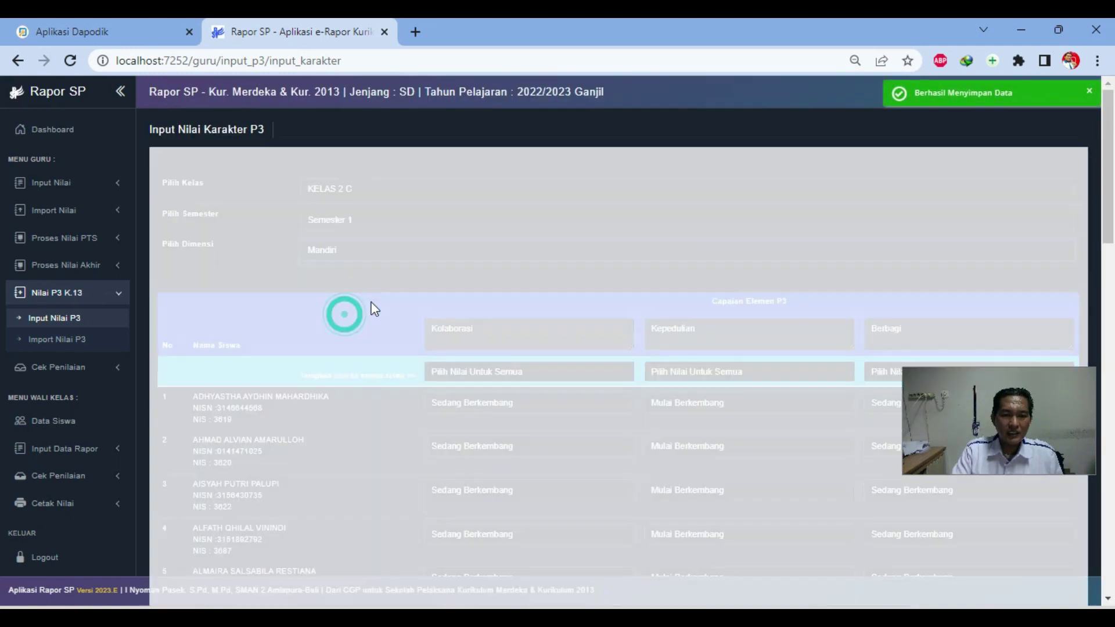
{"action": "left_click", "coordinate": [567, 371]}
{"action": "left_click", "coordinate": [569, 435]}
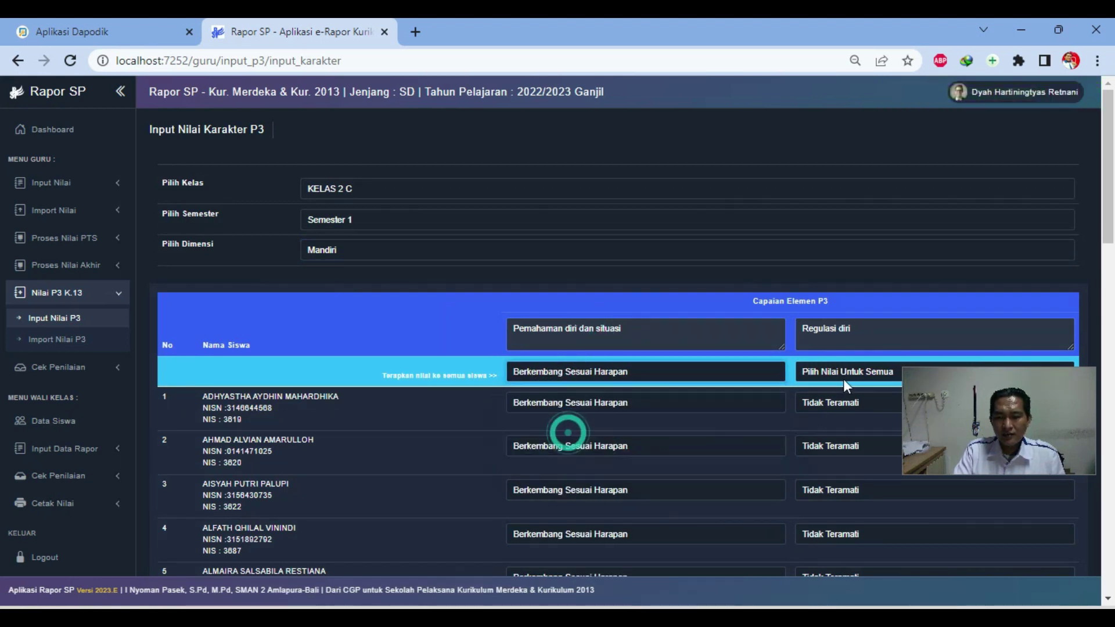
{"action": "left_click", "coordinate": [842, 371]}
{"action": "left_click", "coordinate": [845, 410]}
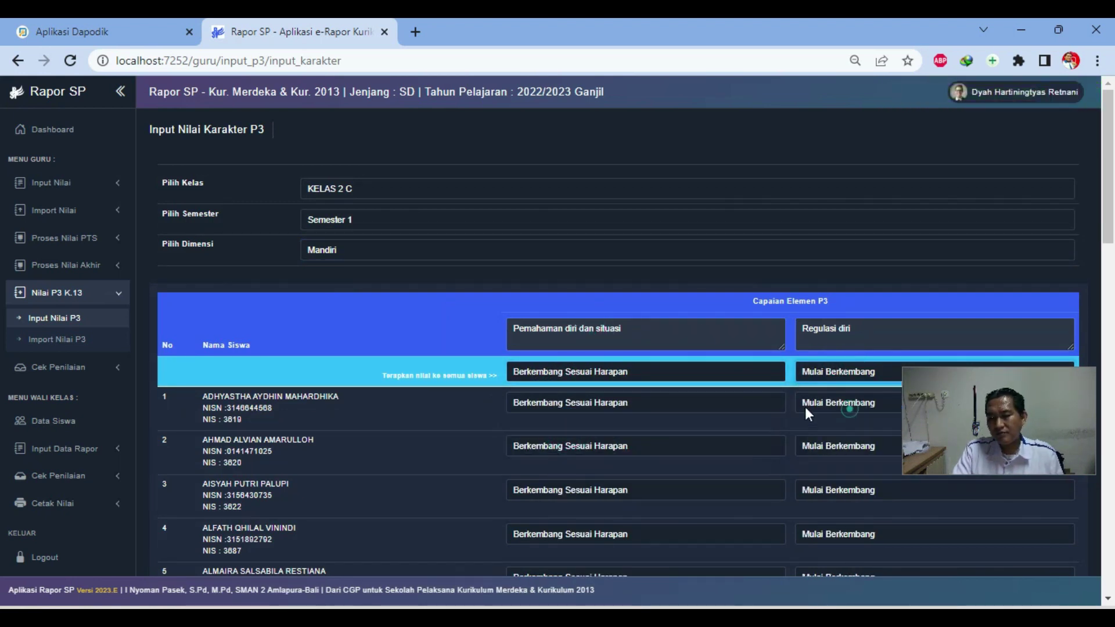
{"action": "scroll", "coordinate": [1048, 351], "scroll_direction": "down", "scroll_amount": 20}
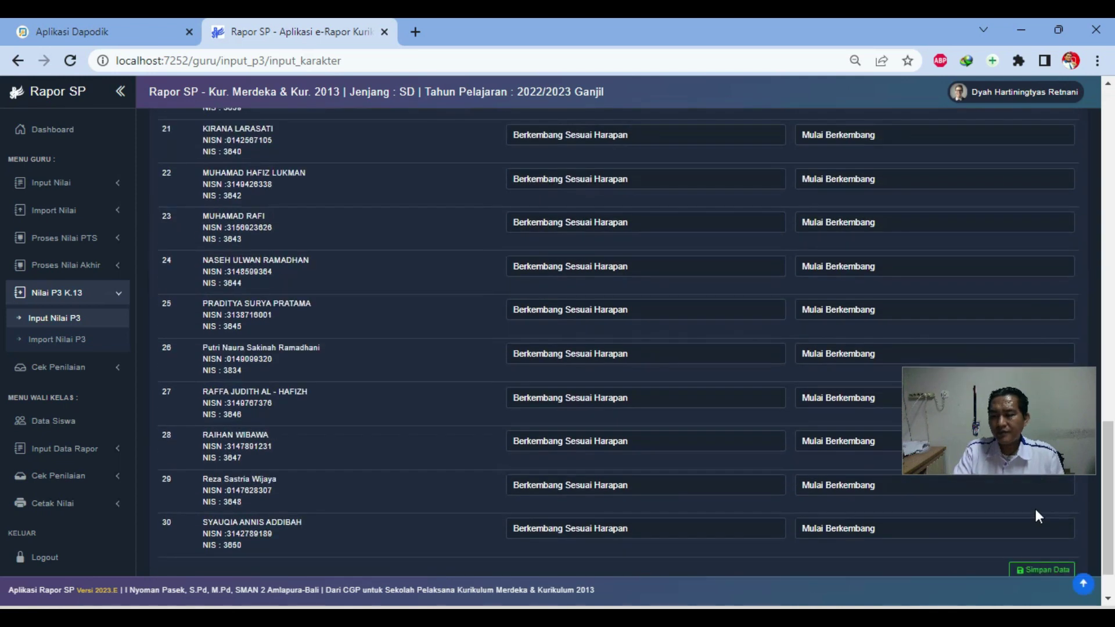
{"action": "left_click", "coordinate": [1039, 515]}
Step: Rate all students Sedang Berkembang on all three elements of the Bernalar kritis dimension and save the data
{"action": "left_click", "coordinate": [369, 249]}
{"action": "left_click", "coordinate": [340, 324]}
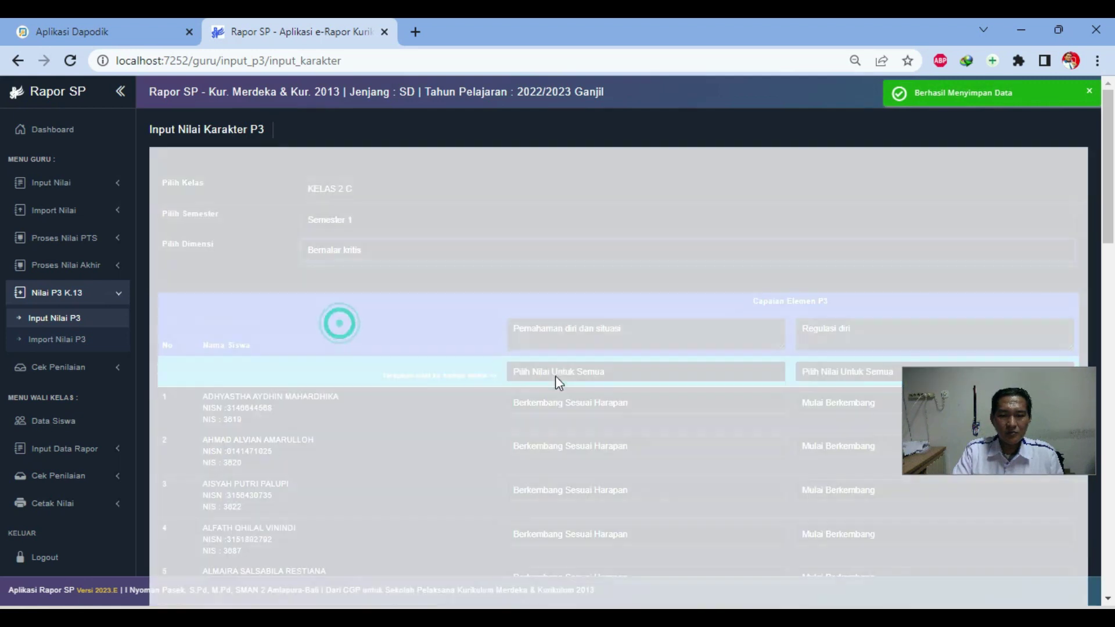
{"action": "left_click", "coordinate": [528, 369]}
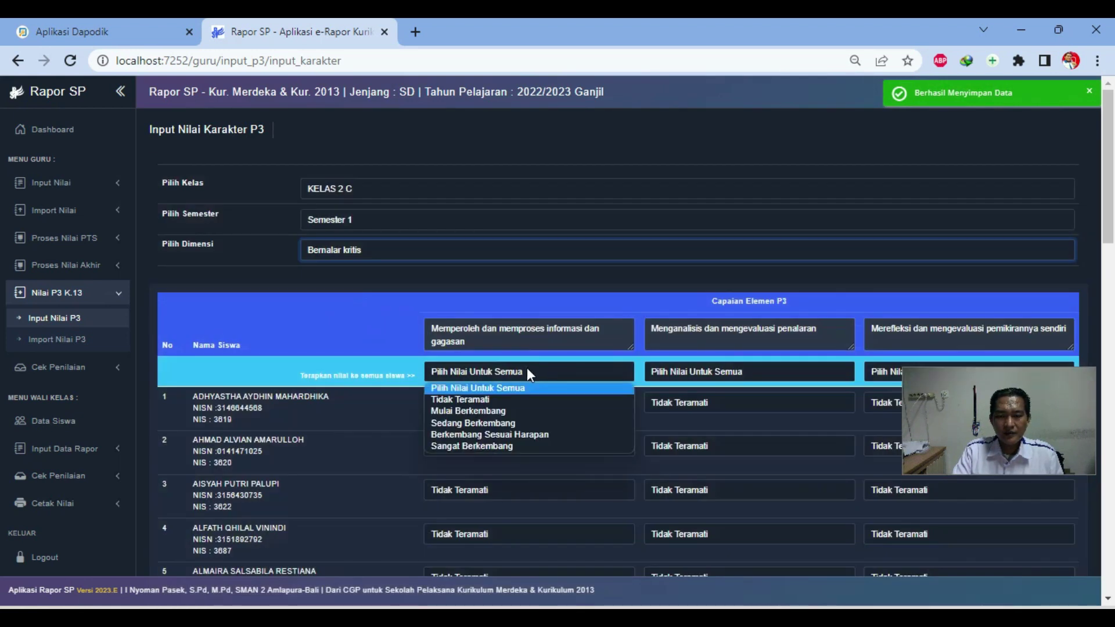
{"action": "left_click", "coordinate": [531, 422]}
{"action": "left_click", "coordinate": [748, 371]}
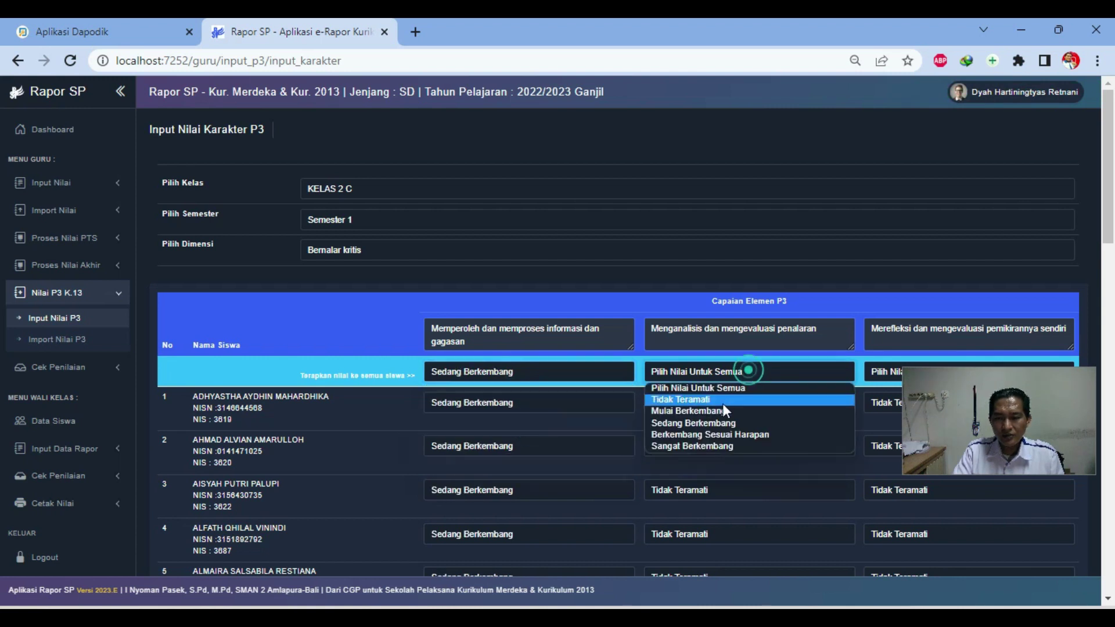
{"action": "left_click", "coordinate": [708, 423]}
{"action": "left_click", "coordinate": [898, 375]}
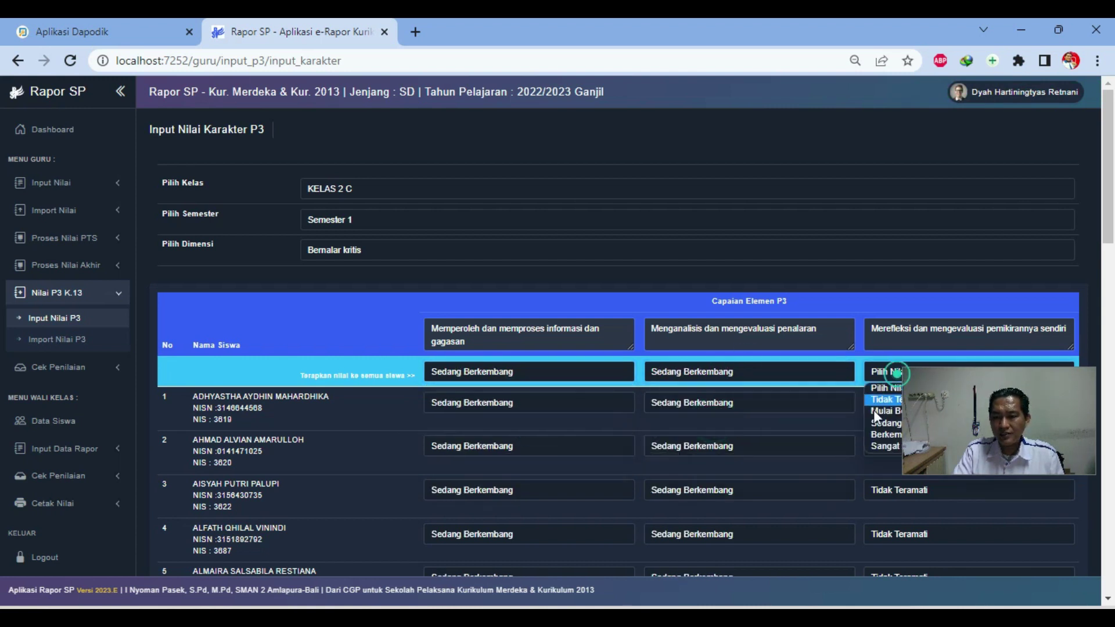
{"action": "left_click", "coordinate": [880, 422]}
{"action": "scroll", "coordinate": [827, 388], "scroll_direction": "down", "scroll_amount": 15}
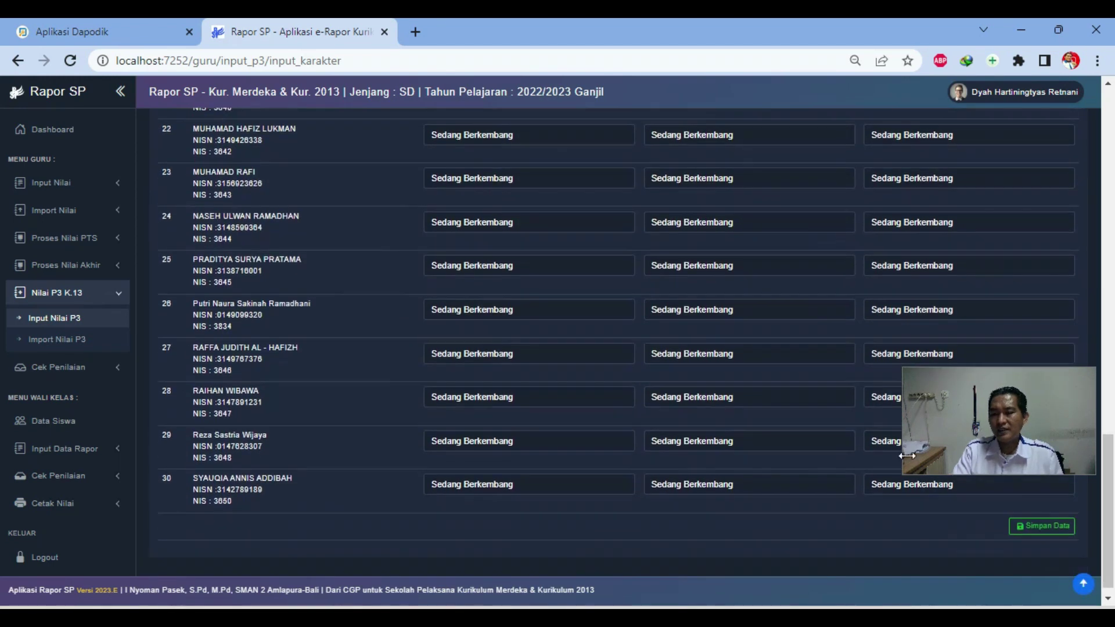
{"action": "left_click", "coordinate": [1036, 516]}
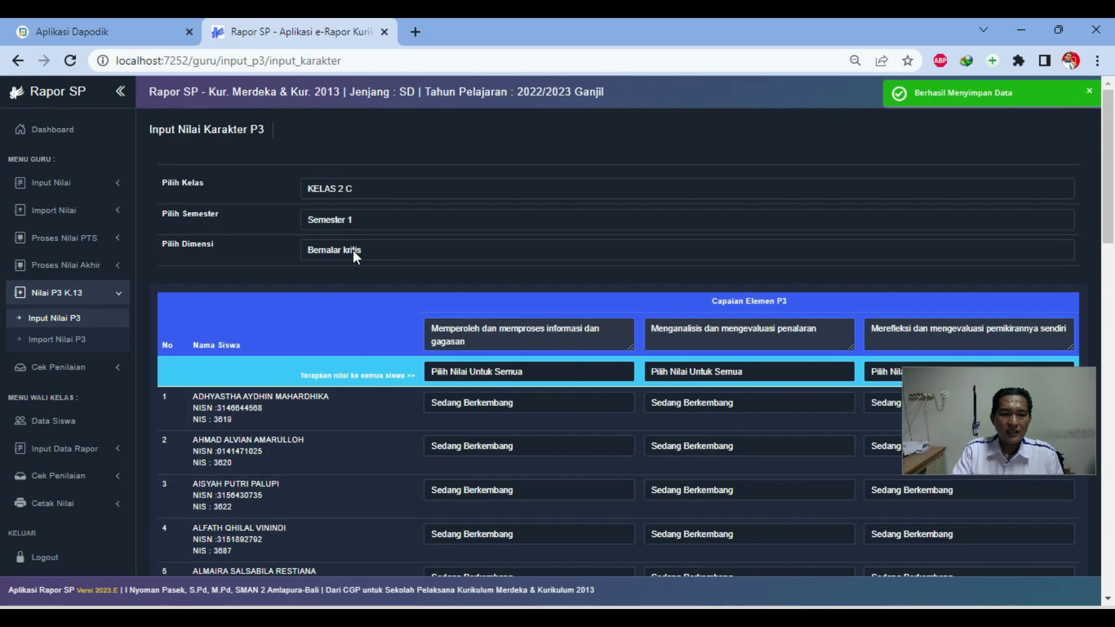
Step: Rate all students in Kreatif with Mulai Berkembang for Menghasilkan gagasan yang orisinal and Sedang Berkembang for the other two elements, and save the data
{"action": "left_click", "coordinate": [354, 248]}
{"action": "left_click", "coordinate": [346, 334]}
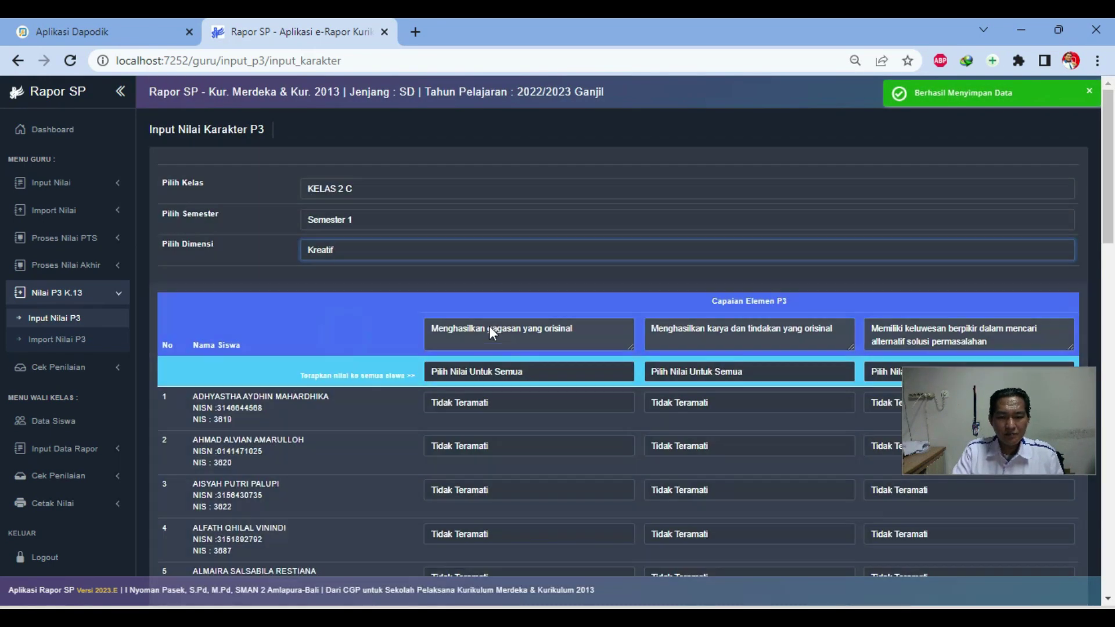
{"action": "left_click", "coordinate": [494, 372]}
{"action": "left_click", "coordinate": [495, 408]}
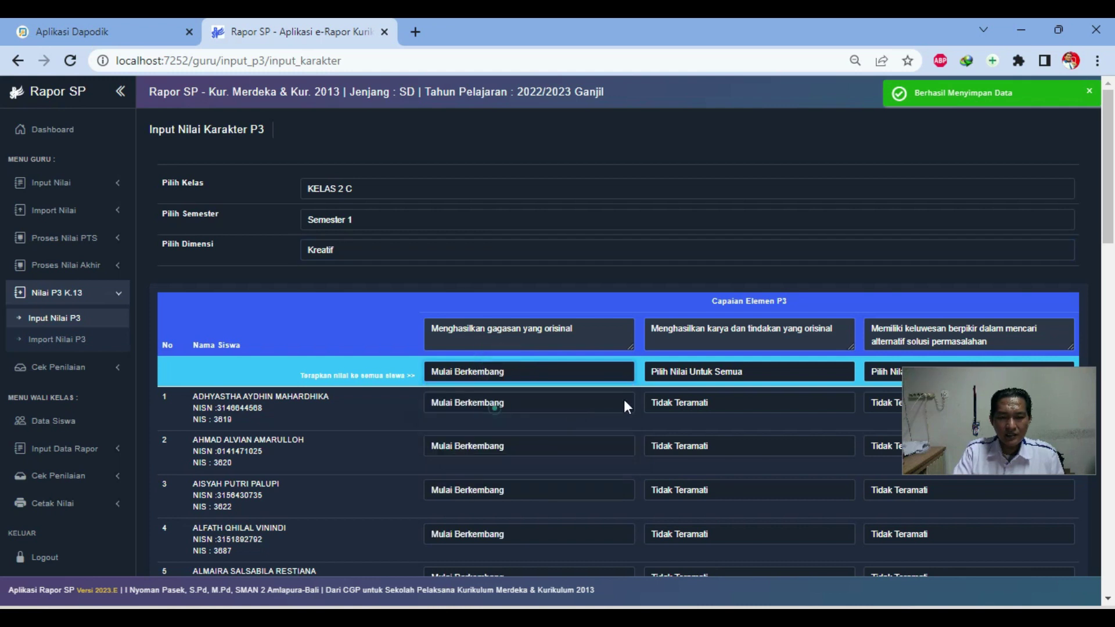
{"action": "left_click", "coordinate": [720, 374]}
{"action": "left_click", "coordinate": [713, 424]}
{"action": "left_click", "coordinate": [886, 373]}
{"action": "left_click", "coordinate": [886, 423]}
{"action": "scroll", "coordinate": [750, 418], "scroll_direction": "down", "scroll_amount": 20}
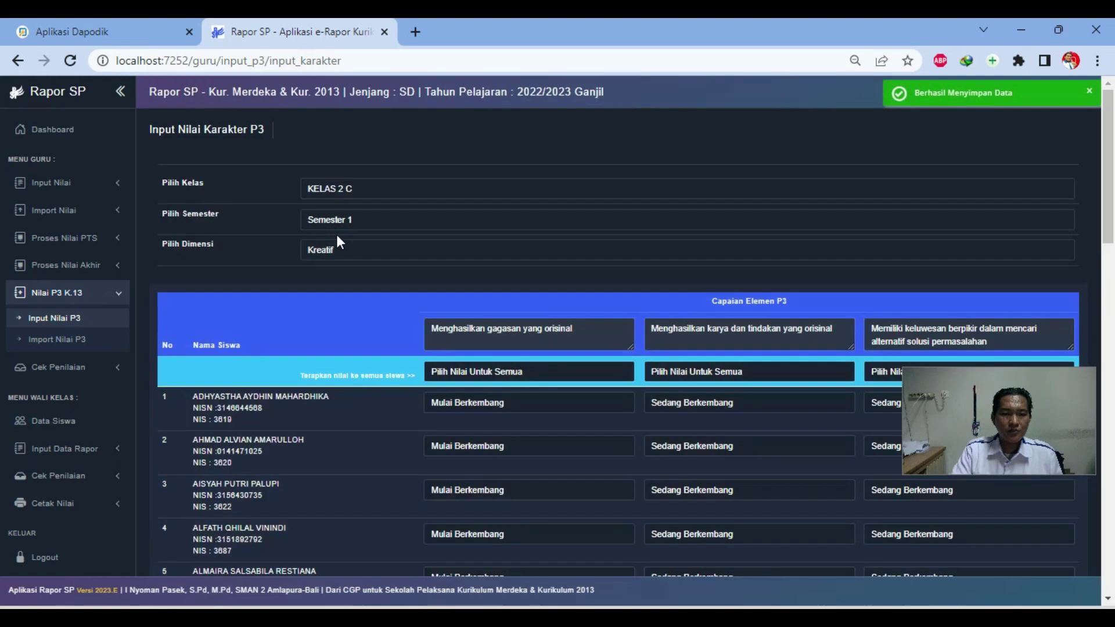
{"action": "left_click", "coordinate": [328, 252]}
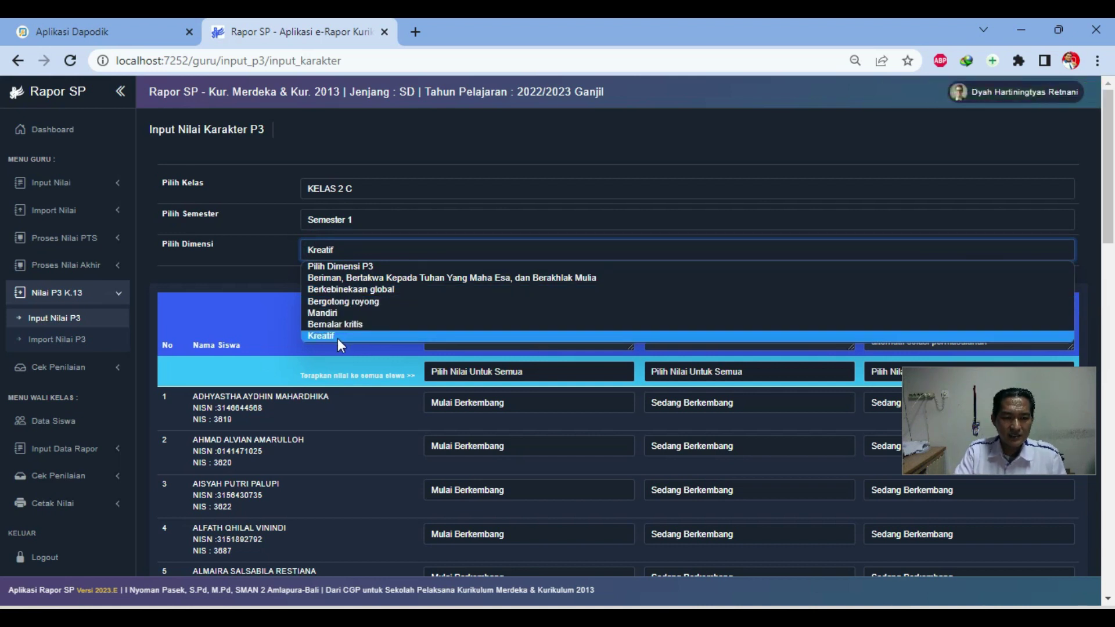
{"action": "left_click", "coordinate": [249, 259]}
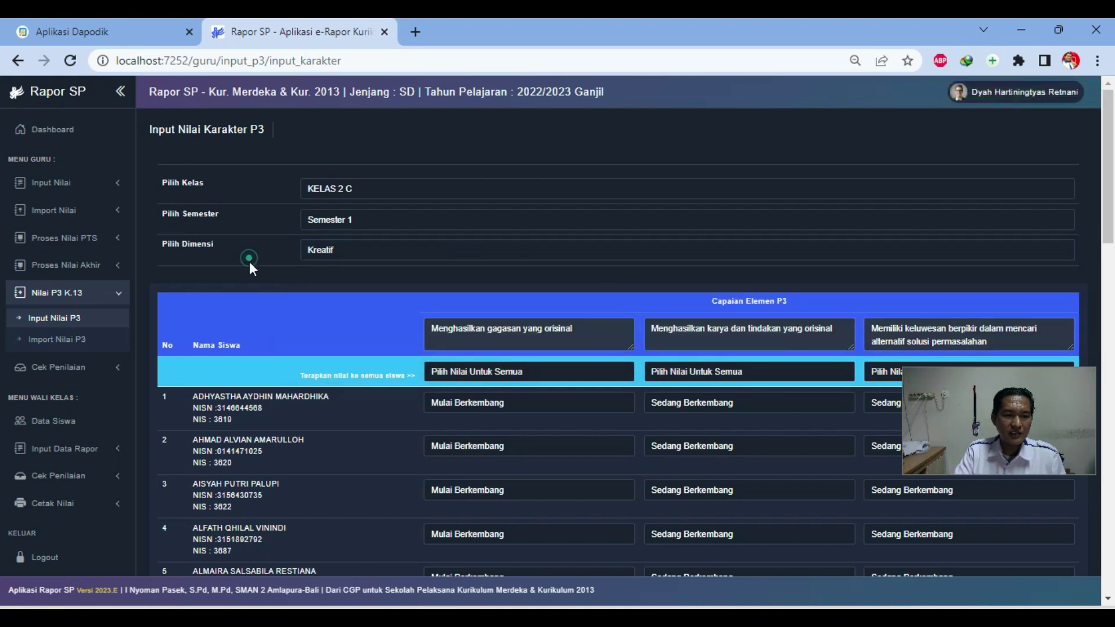
Step: Examine the P3 grade import and format download options for KELAS 2 C, Semester 1, and return to the P3 grade entry page
{"action": "left_click", "coordinate": [49, 342]}
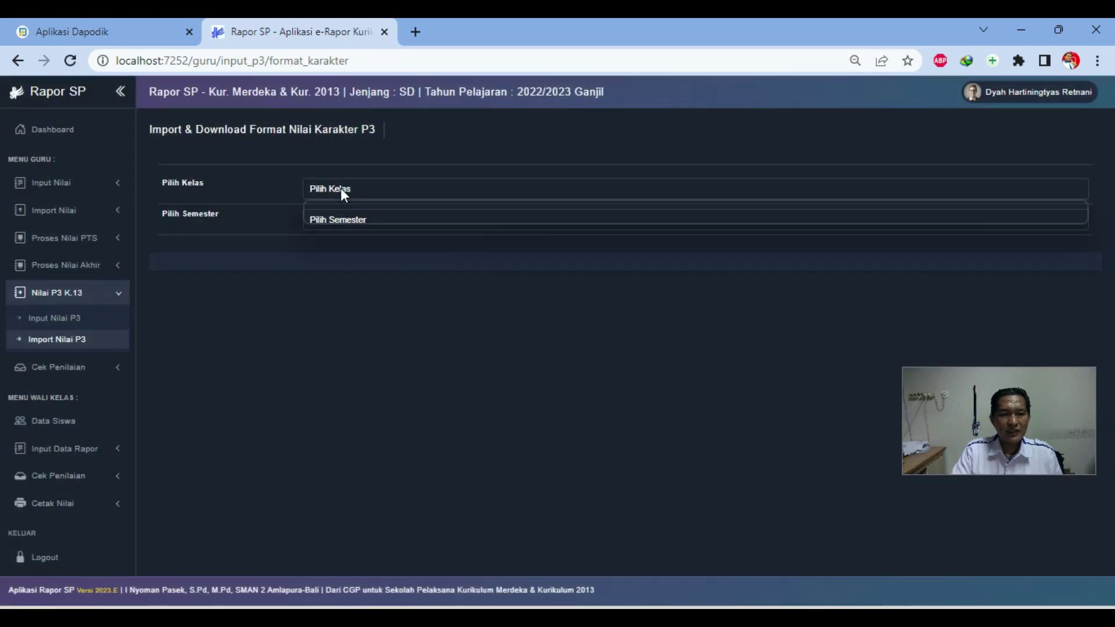
{"action": "left_click", "coordinate": [342, 191]}
{"action": "left_click", "coordinate": [343, 217]}
{"action": "left_click", "coordinate": [343, 219]}
{"action": "left_click", "coordinate": [340, 249]}
{"action": "scroll", "coordinate": [348, 266], "scroll_direction": "down", "scroll_amount": 3}
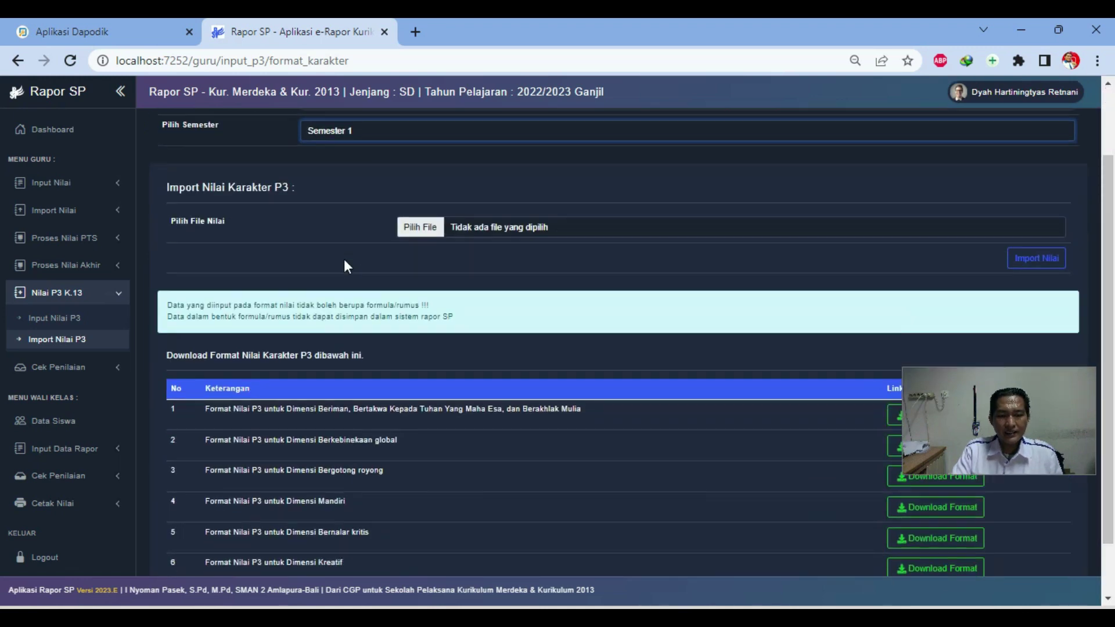
{"action": "scroll", "coordinate": [488, 293], "scroll_direction": "up", "scroll_amount": 2}
{"action": "scroll", "coordinate": [343, 285], "scroll_direction": "up", "scroll_amount": 1}
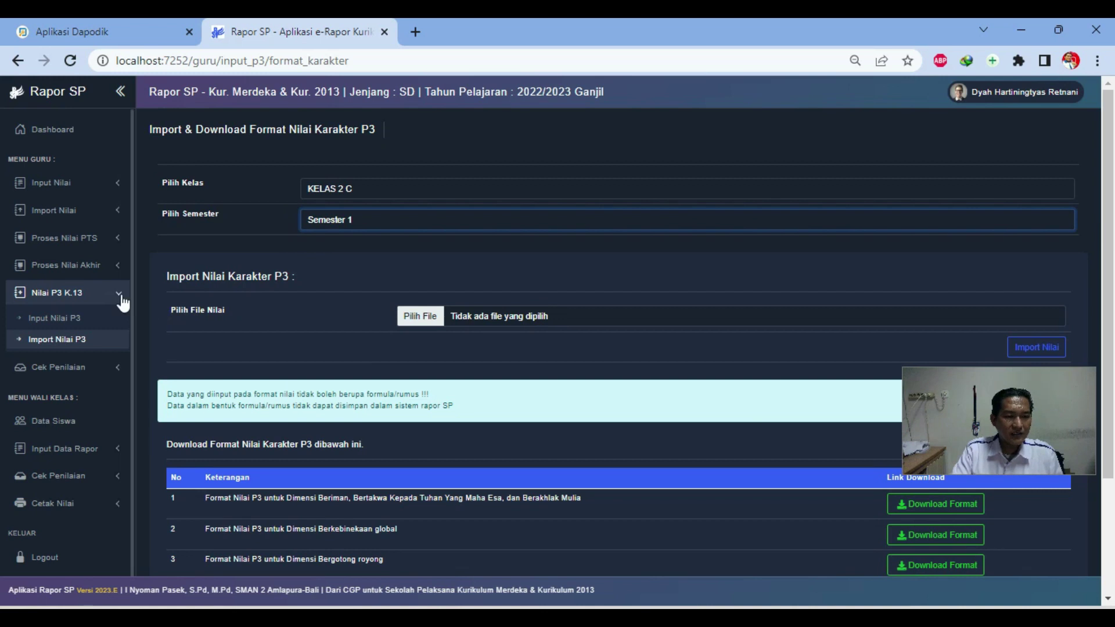
{"action": "left_click", "coordinate": [88, 317]}
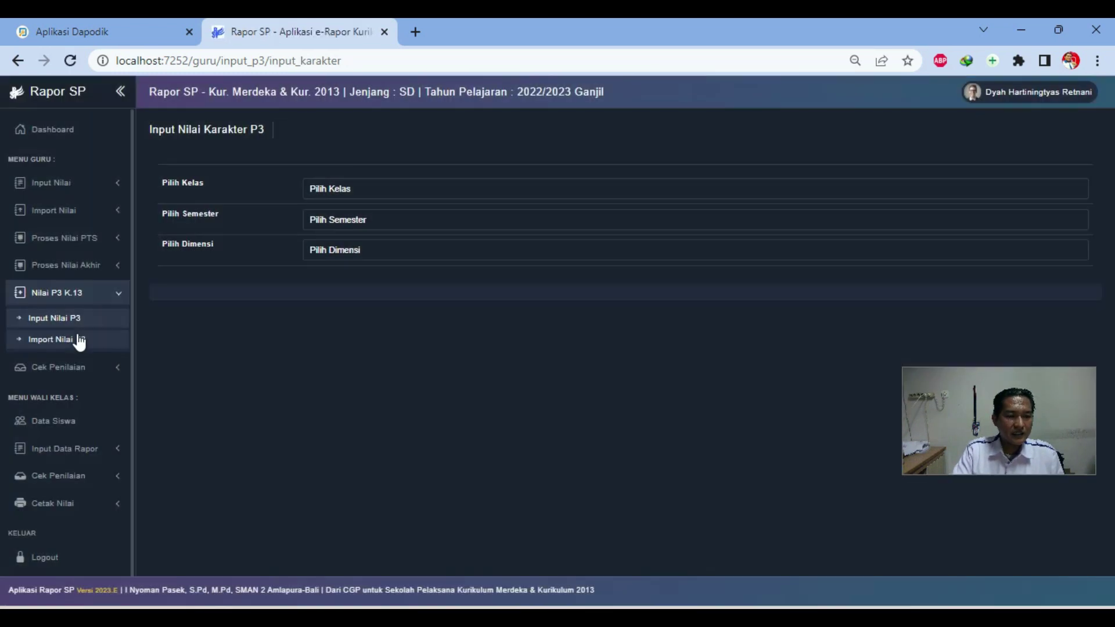
Step: Check the grading status of all subjects under the teacher's Cek Penilaian section
{"action": "left_click", "coordinate": [84, 343]}
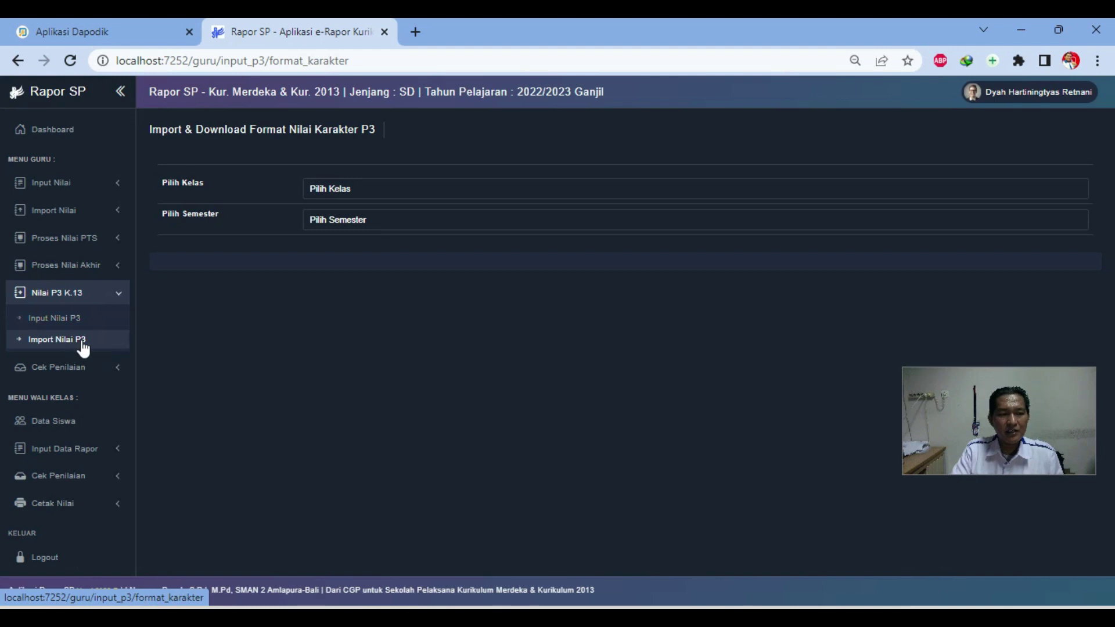
{"action": "left_click", "coordinate": [116, 292]}
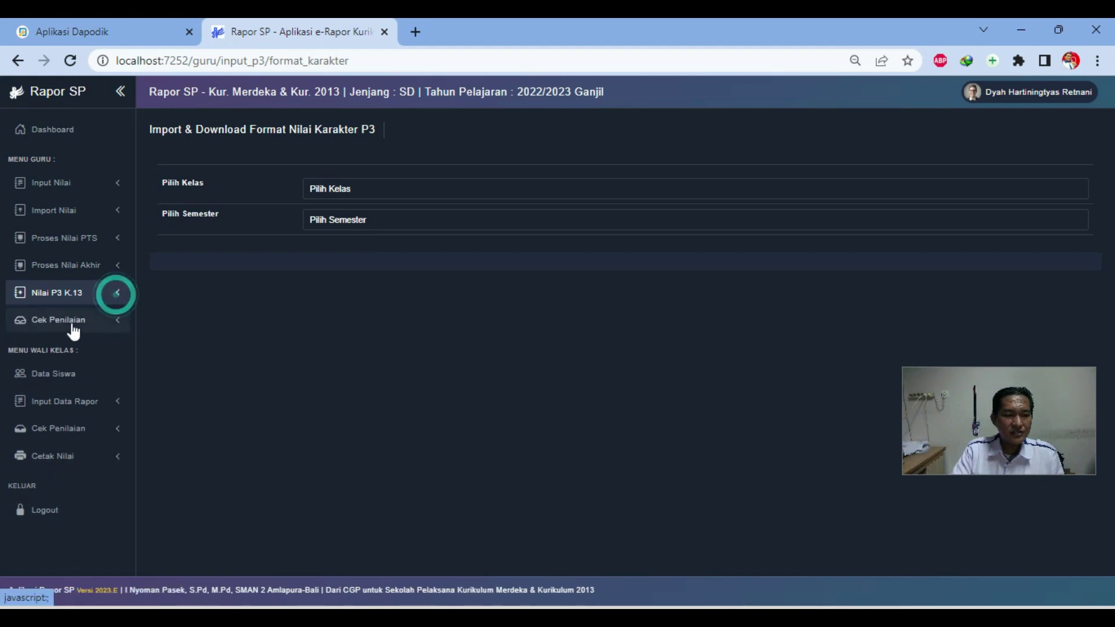
{"action": "left_click", "coordinate": [119, 322]}
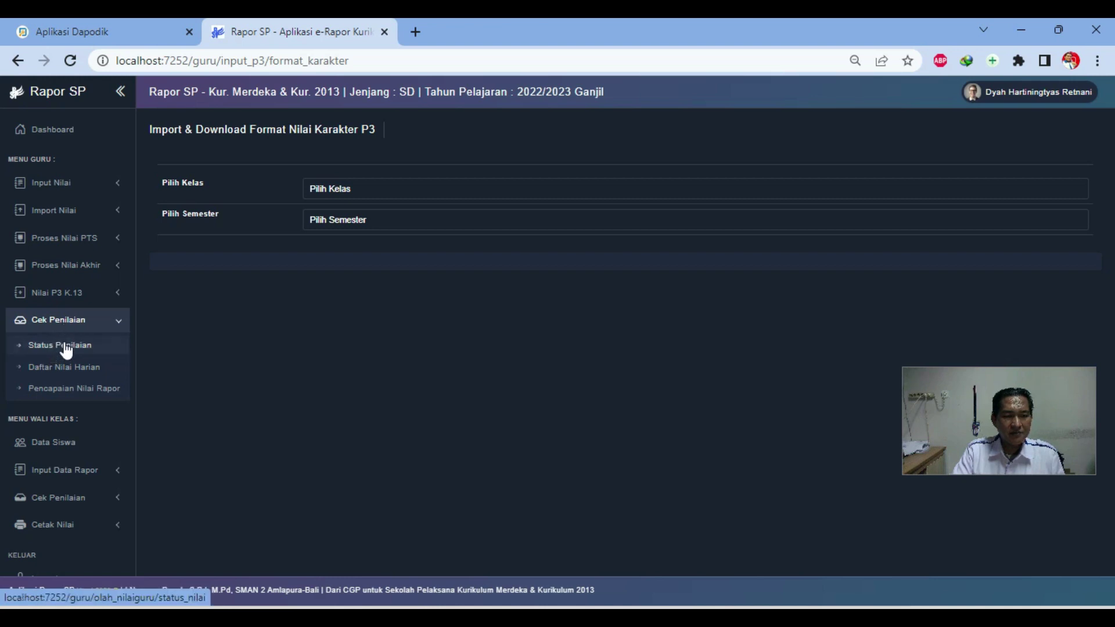
{"action": "left_click", "coordinate": [79, 349]}
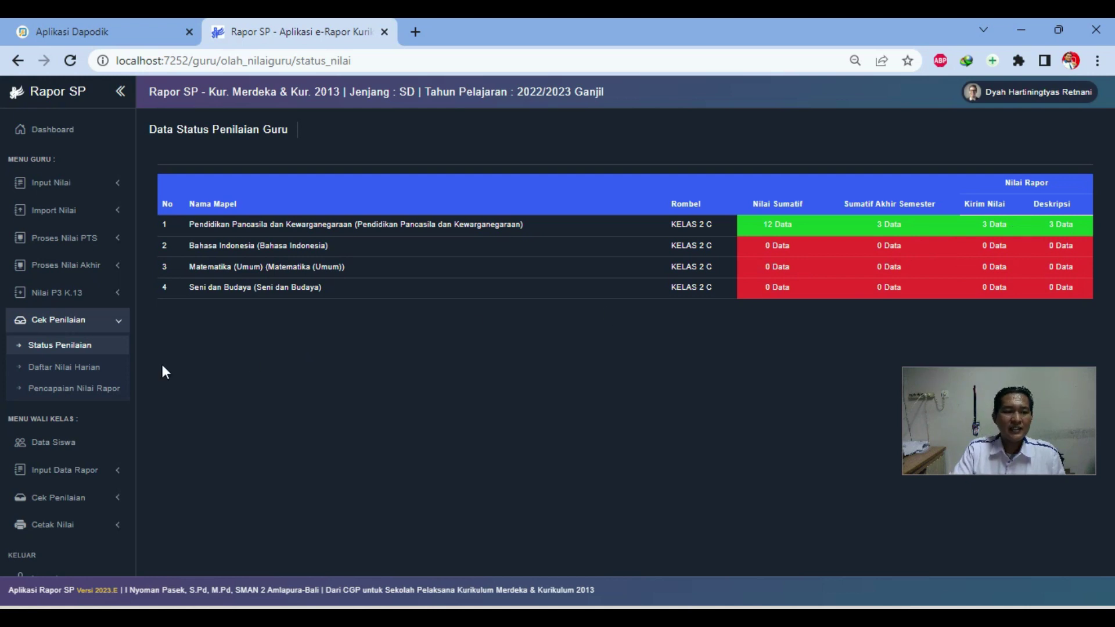
Step: Display the daily grade list for KELAS 2 C, Pendidikan Pancasila dan Kewarganegaraan, Semester 1
{"action": "left_click", "coordinate": [63, 370]}
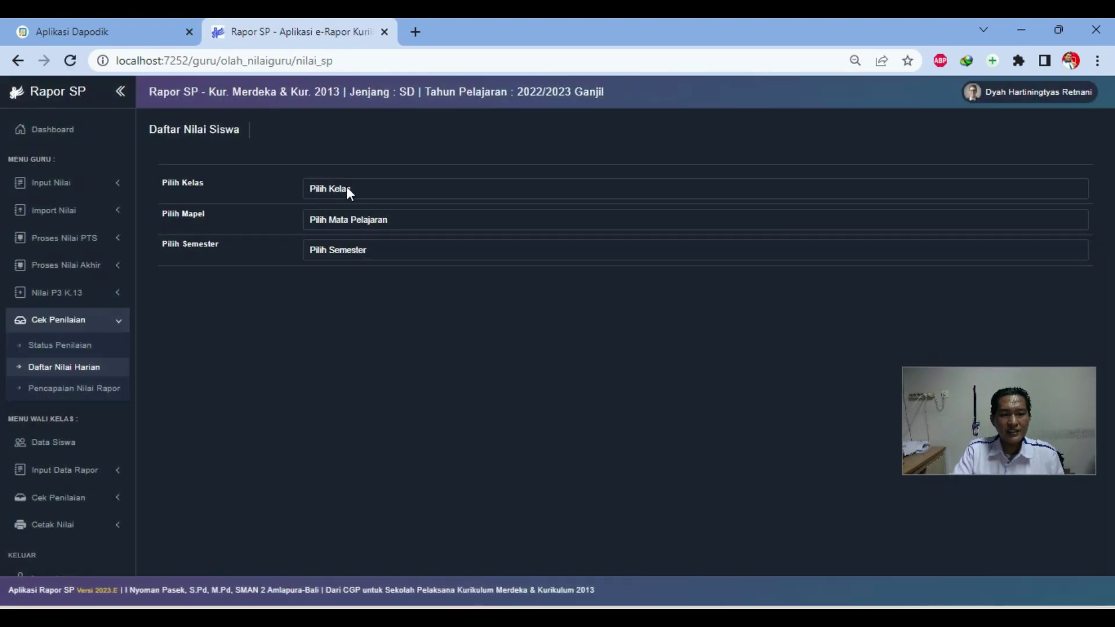
{"action": "left_click", "coordinate": [347, 187]}
{"action": "left_click", "coordinate": [346, 215]}
{"action": "left_click", "coordinate": [357, 219]}
{"action": "left_click", "coordinate": [350, 258]}
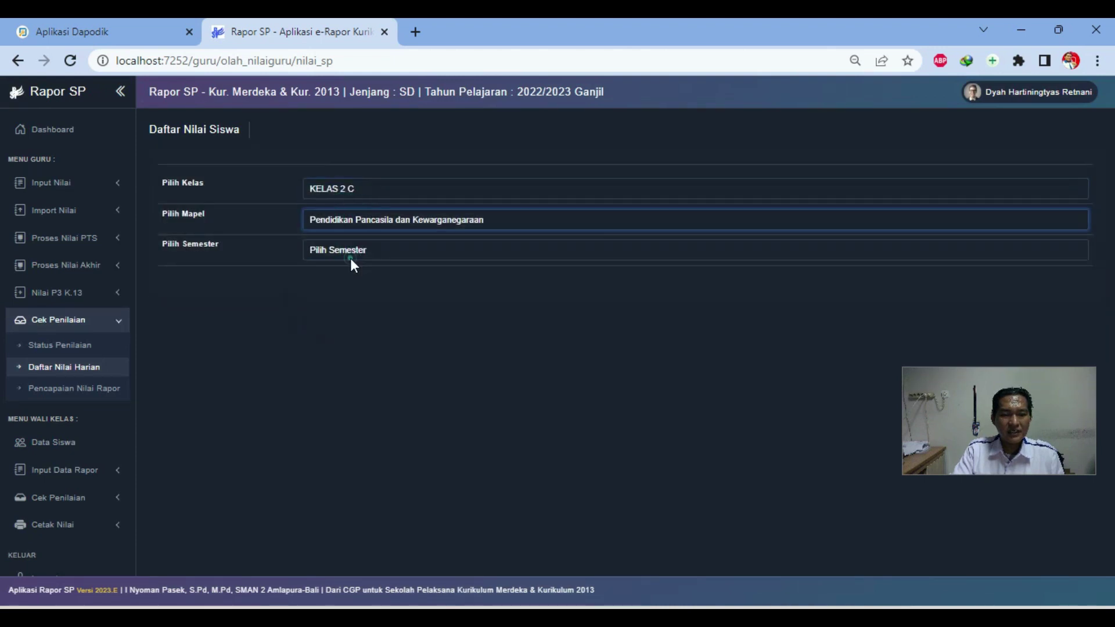
{"action": "left_click", "coordinate": [356, 250]}
{"action": "left_click", "coordinate": [347, 275]}
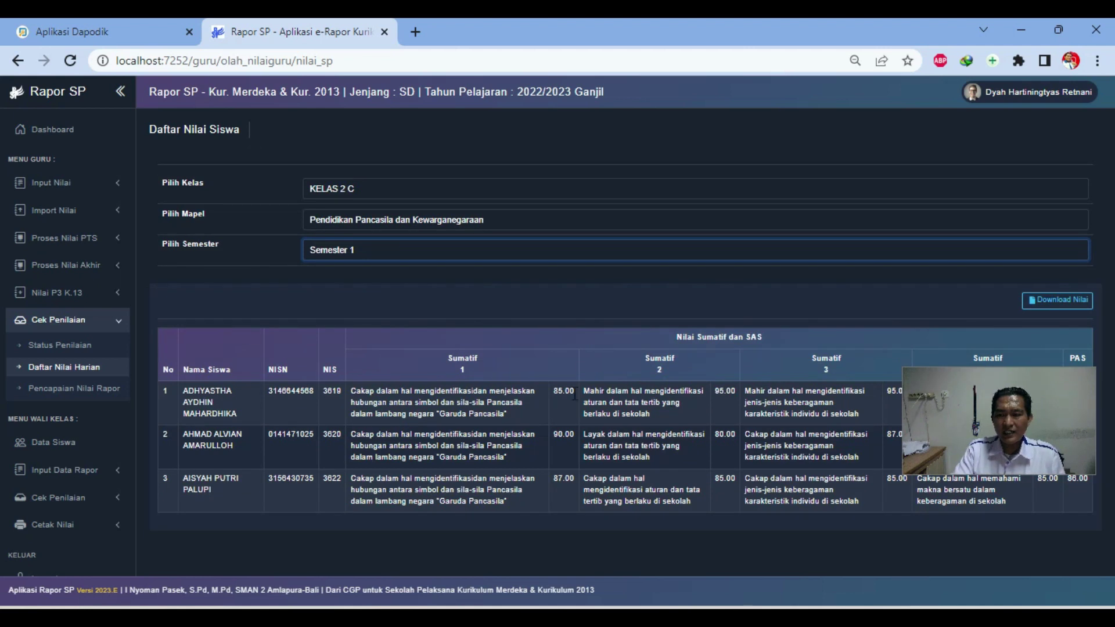
Step: Display the Perkembangan Nilai Rapor data for KELAS 2 C in Pendidikan Pancasila dan Kewarganegaraan
{"action": "left_click", "coordinate": [71, 395]}
{"action": "left_click", "coordinate": [346, 196]}
{"action": "left_click", "coordinate": [349, 216]}
{"action": "left_click", "coordinate": [362, 222]}
{"action": "left_click", "coordinate": [364, 259]}
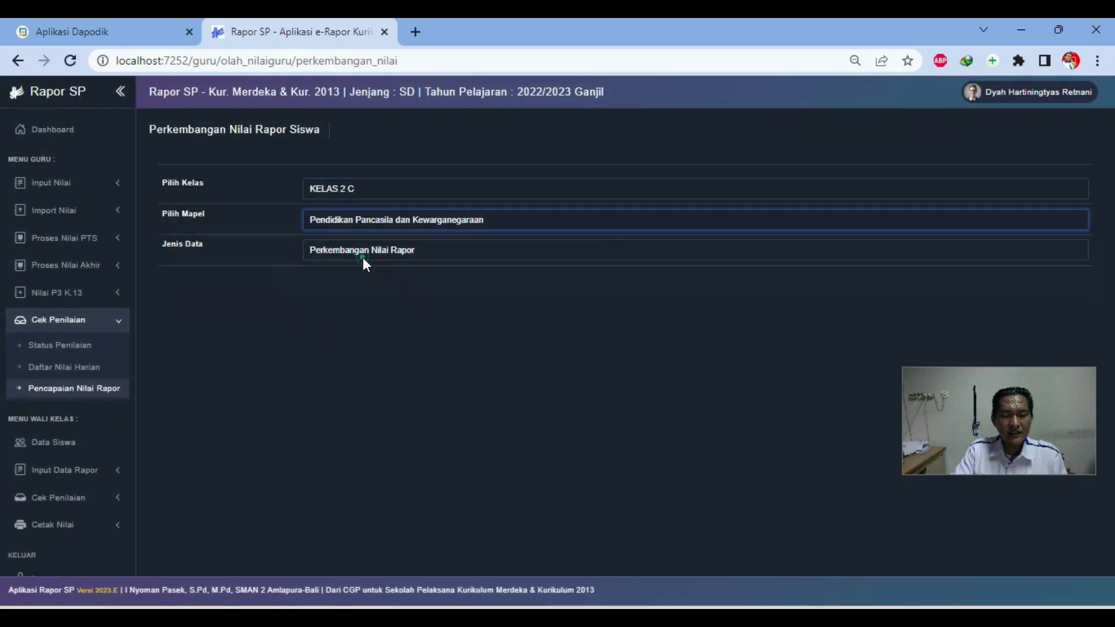
{"action": "left_click", "coordinate": [369, 253]}
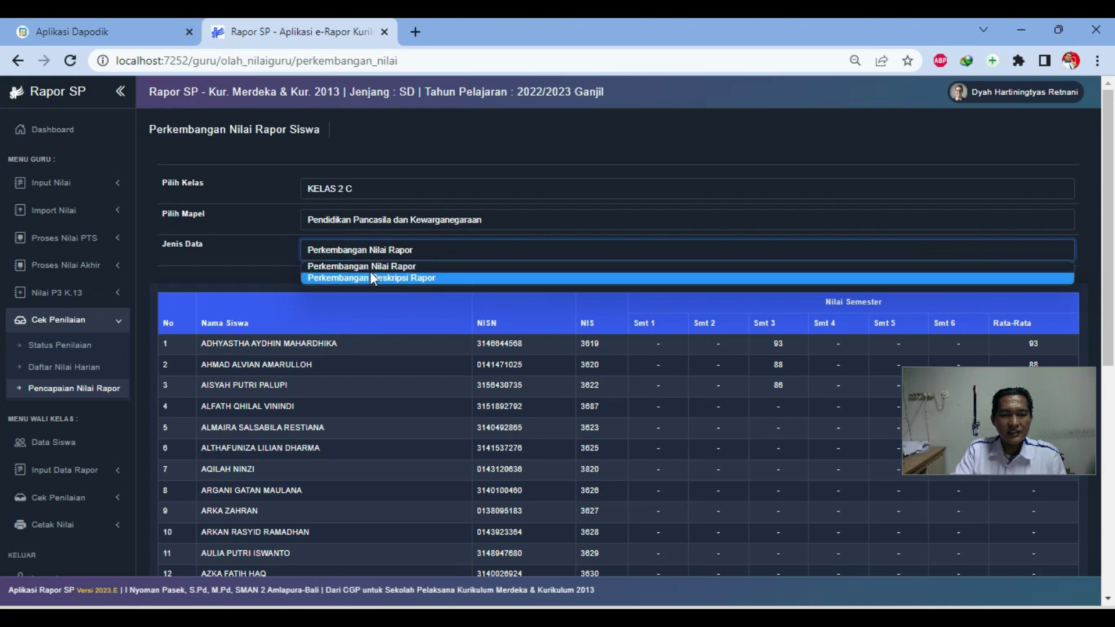
{"action": "left_click", "coordinate": [369, 267]}
Step: Switch the report progress data to Perkembangan Deskripsi Rapor and review the competency descriptions for the whole class
{"action": "left_click", "coordinate": [375, 251]}
{"action": "left_click", "coordinate": [374, 278]}
{"action": "scroll", "coordinate": [523, 387], "scroll_direction": "down", "scroll_amount": 2}
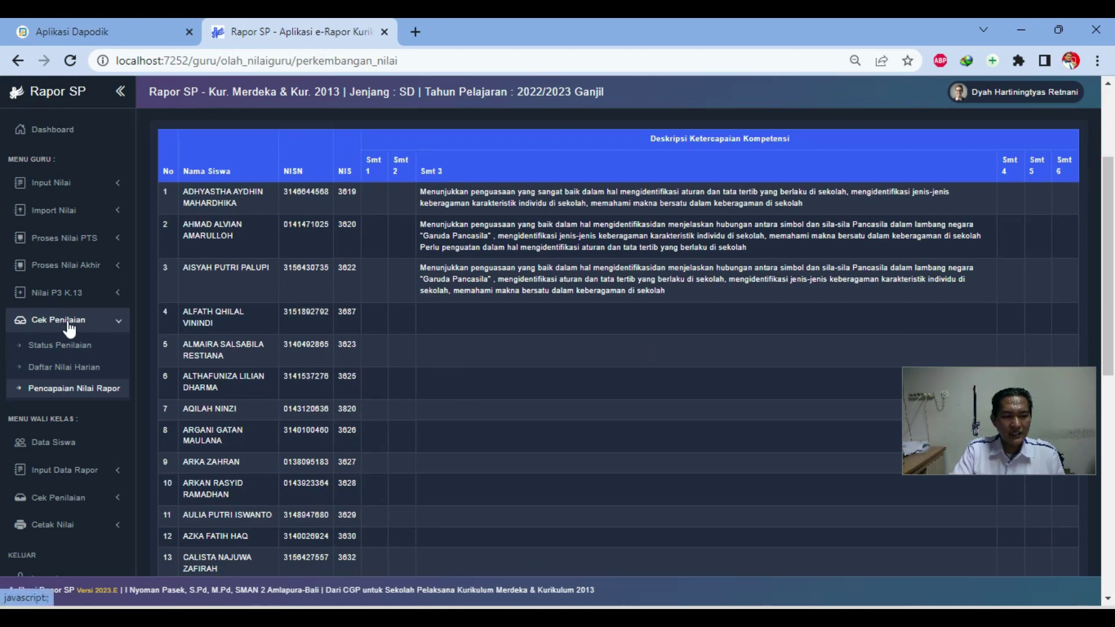
{"action": "scroll", "coordinate": [727, 347], "scroll_direction": "down", "scroll_amount": 8}
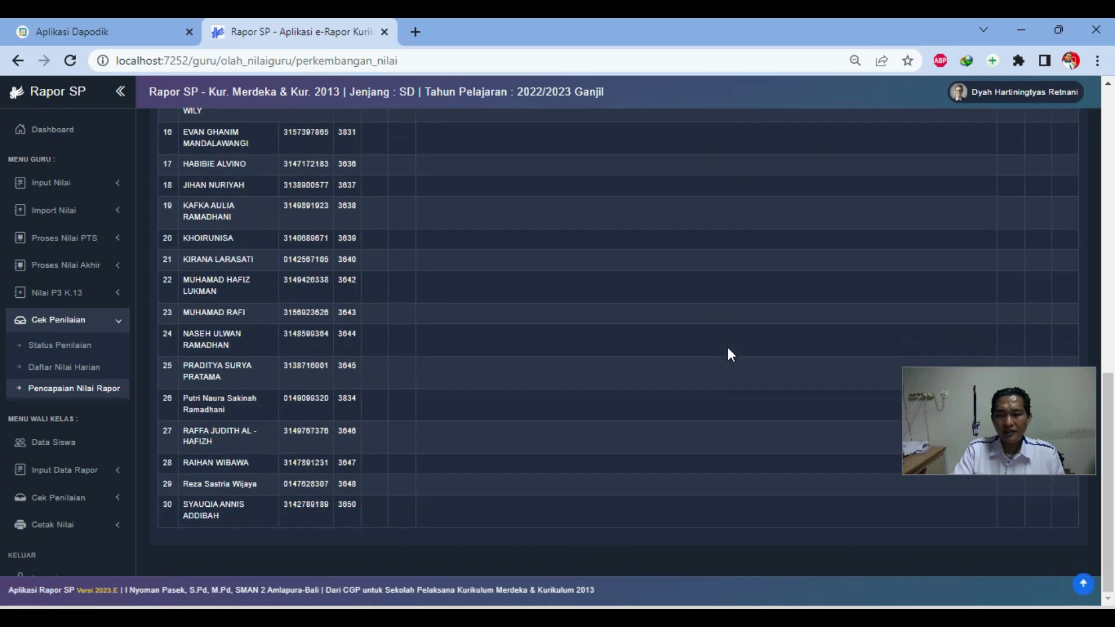
{"action": "scroll", "coordinate": [639, 349], "scroll_direction": "up", "scroll_amount": 5}
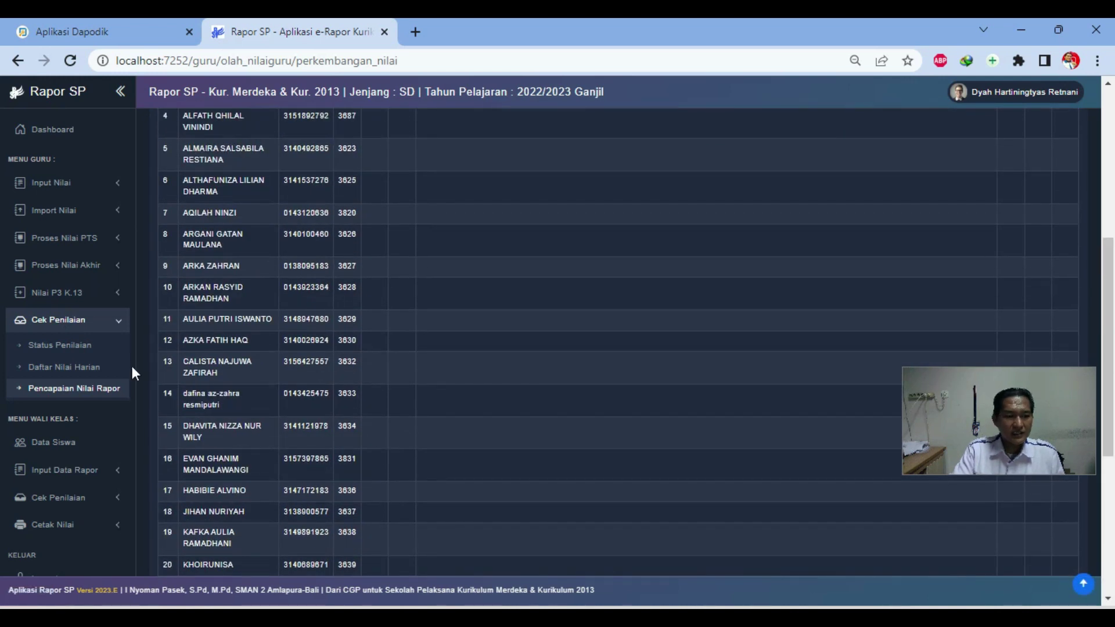
Step: View the homeroom student list, and display the attendance entry form for KELAS 2 C, Semester 1
{"action": "left_click", "coordinate": [93, 329]}
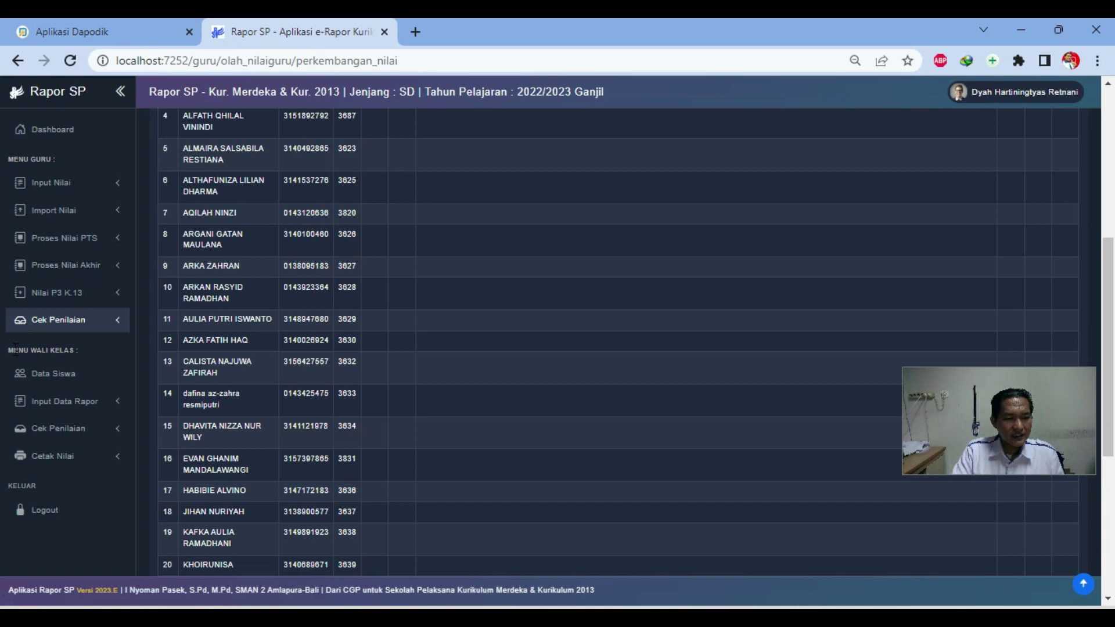
{"action": "left_click", "coordinate": [56, 384]}
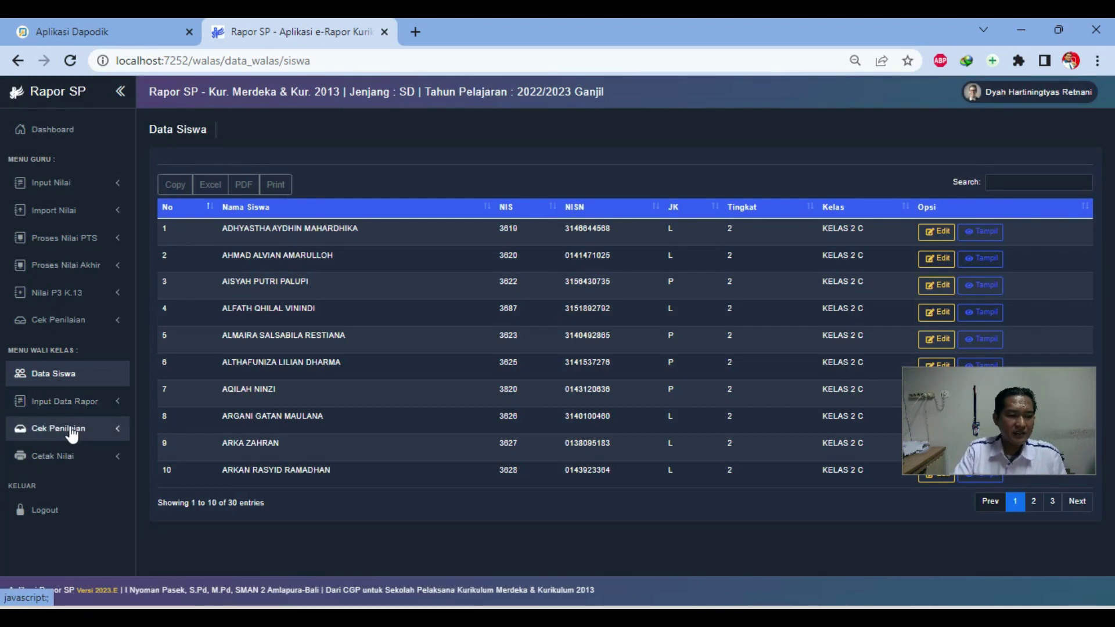
{"action": "left_click", "coordinate": [61, 408]}
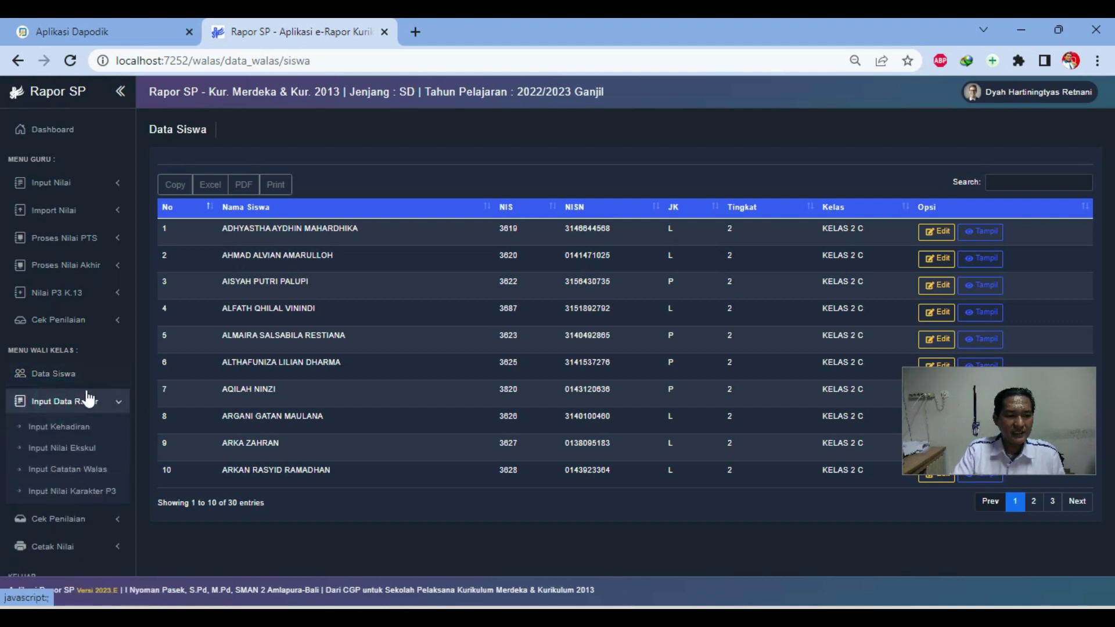
{"action": "left_click", "coordinate": [58, 427]}
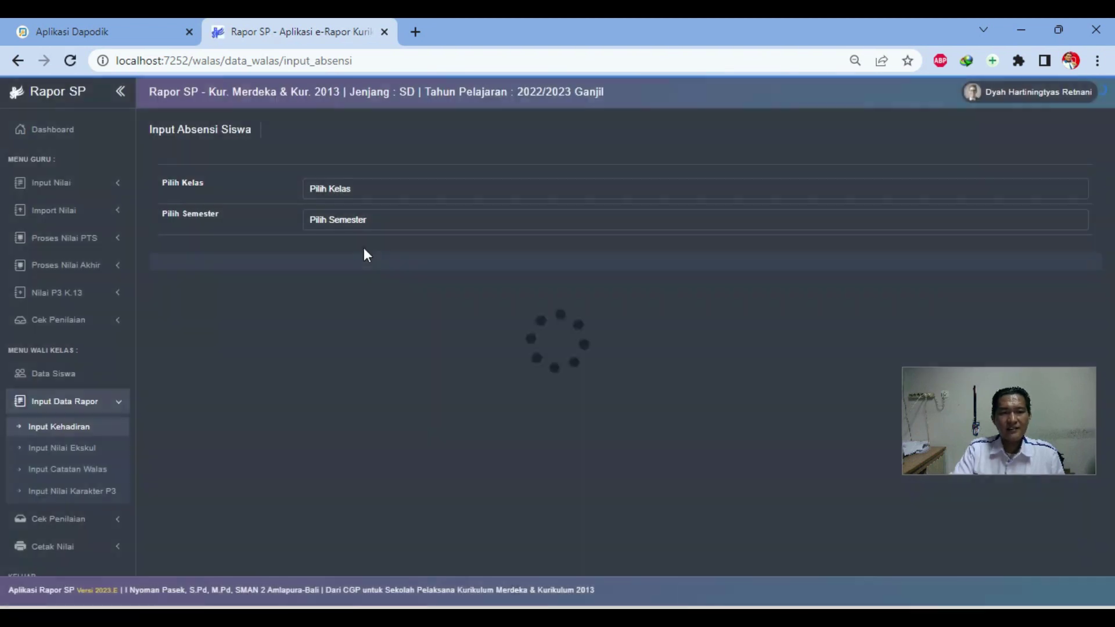
{"action": "left_click", "coordinate": [352, 187]}
{"action": "left_click", "coordinate": [354, 213]}
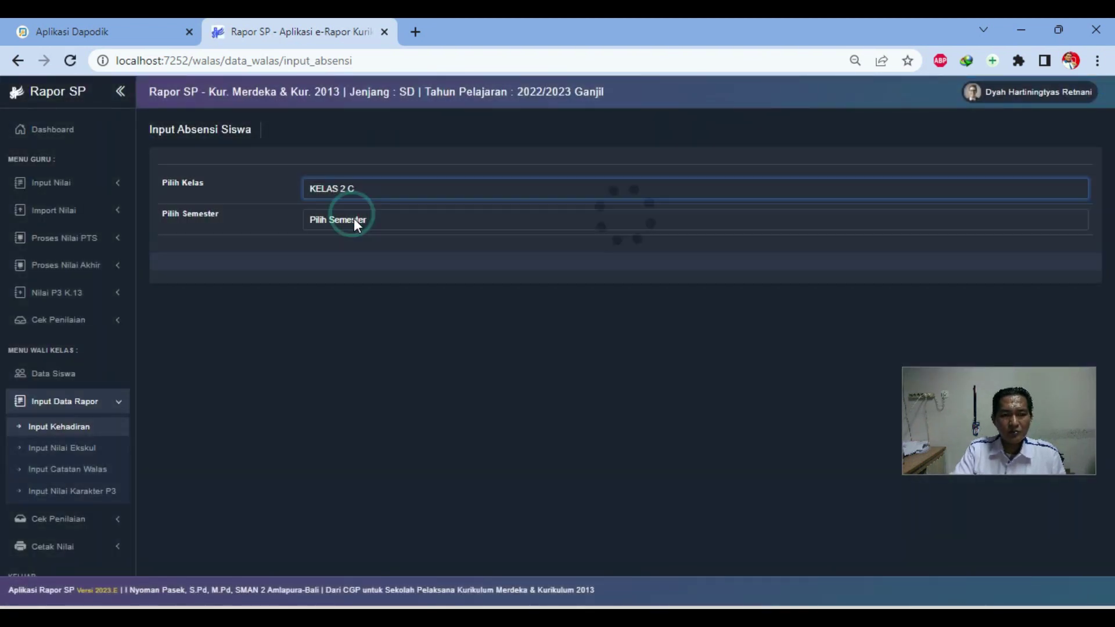
{"action": "left_click", "coordinate": [353, 219]}
{"action": "left_click", "coordinate": [356, 246]}
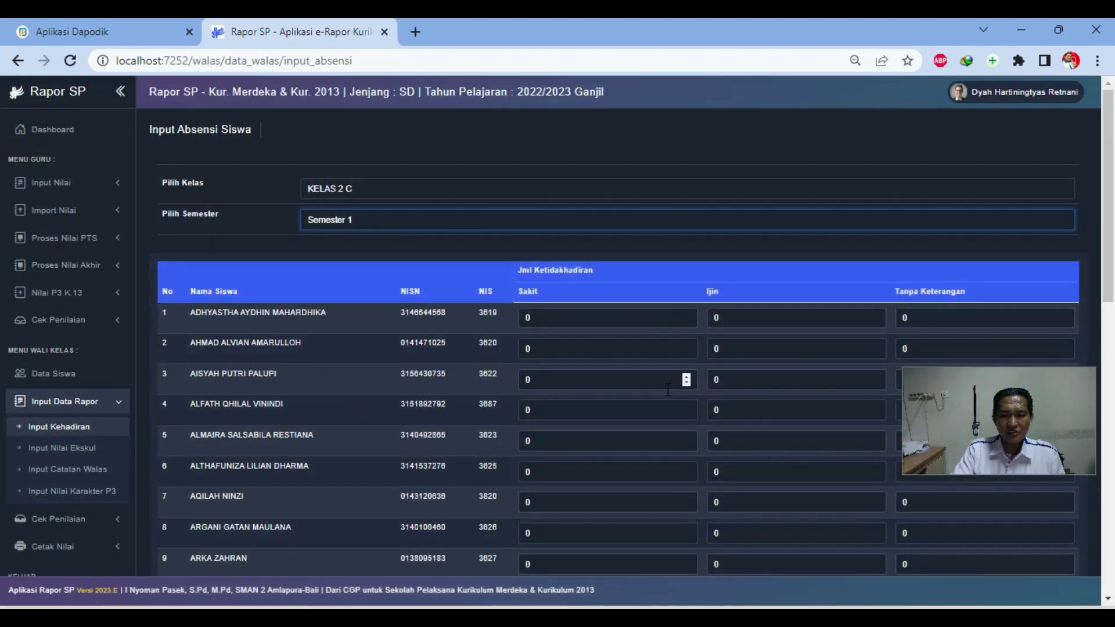
Step: Display the extracurricular grade entry page for KELAS 2 C, Semester 1
{"action": "left_click", "coordinate": [59, 453]}
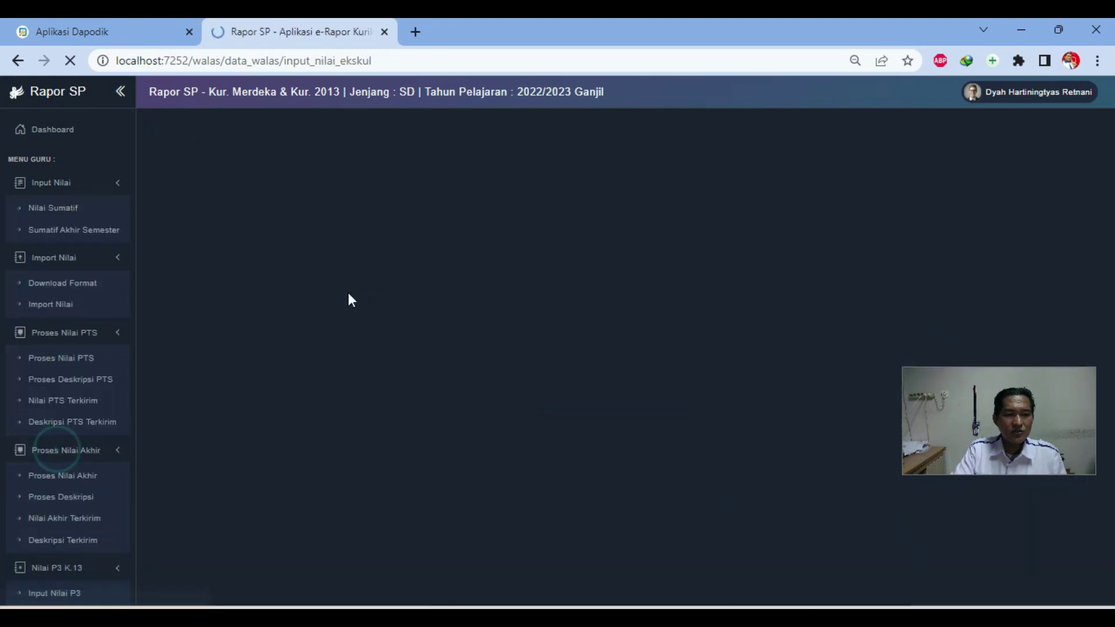
{"action": "left_click", "coordinate": [344, 187]}
{"action": "left_click", "coordinate": [351, 216]}
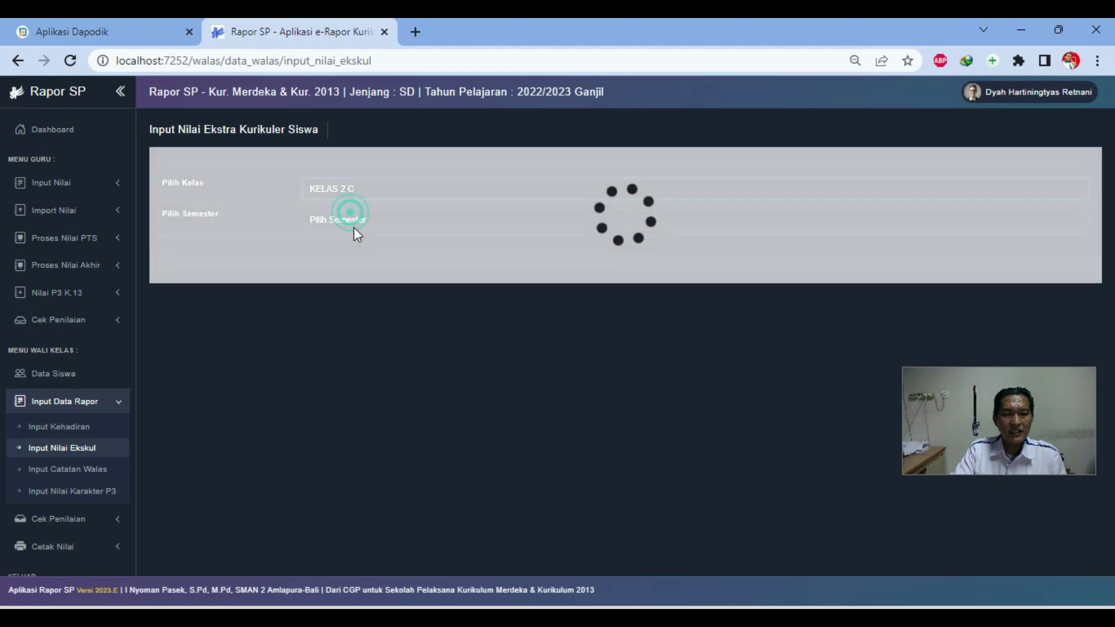
{"action": "left_click", "coordinate": [350, 219]}
{"action": "left_click", "coordinate": [349, 248]}
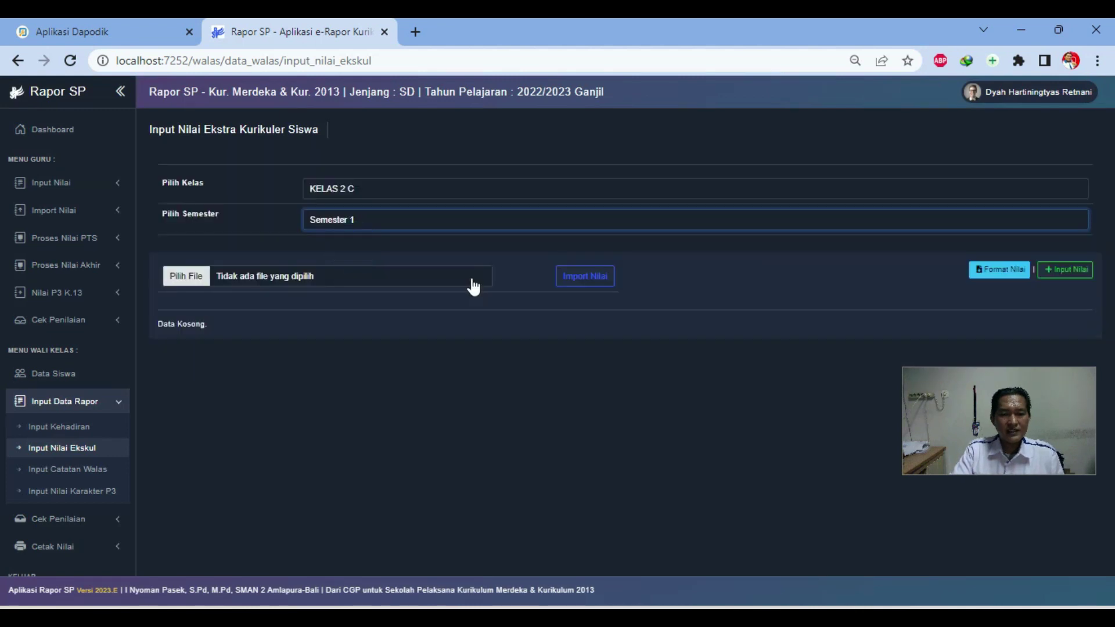
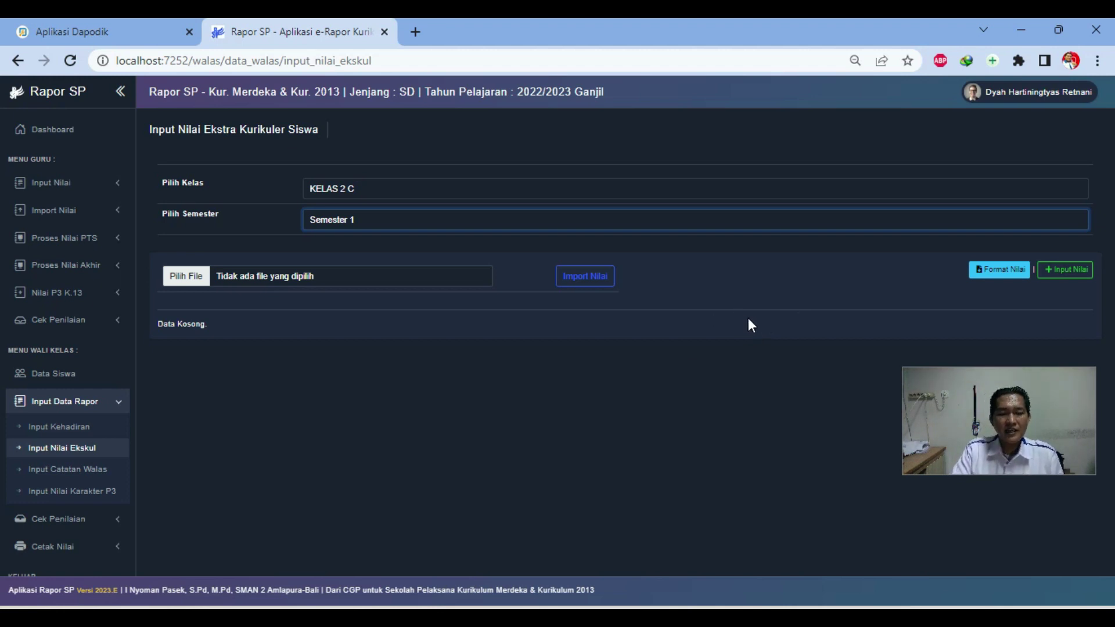
Step: Try entering extracurricular grades manually with Baik for the first student's PRAMUKA, and cancel the entry
{"action": "left_click", "coordinate": [1074, 271]}
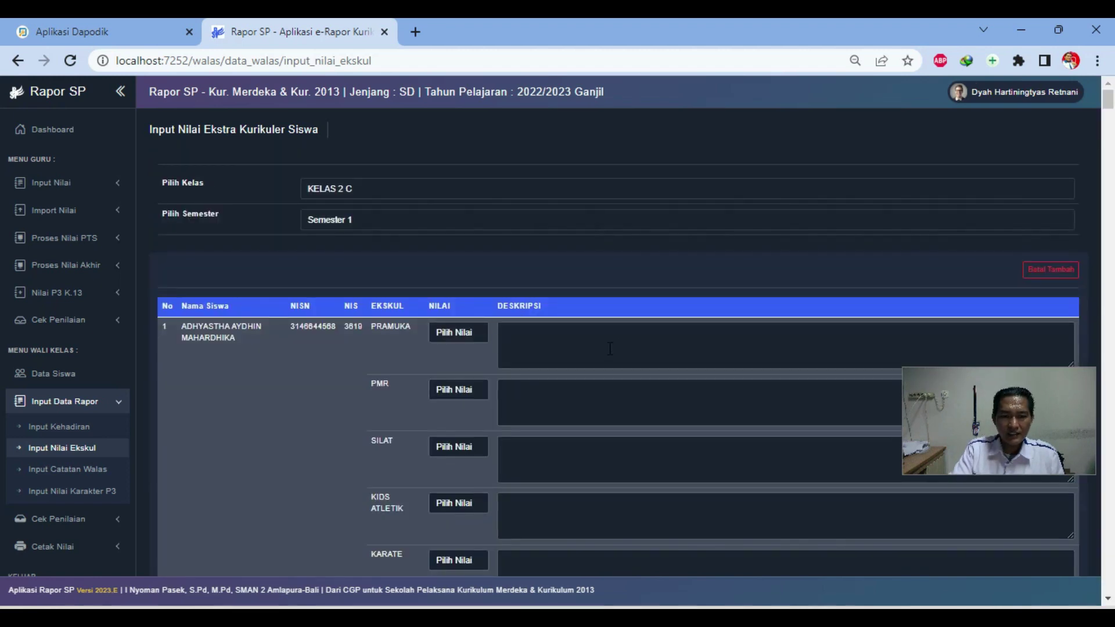
{"action": "scroll", "coordinate": [661, 361], "scroll_direction": "down", "scroll_amount": 1}
{"action": "left_click", "coordinate": [476, 250]}
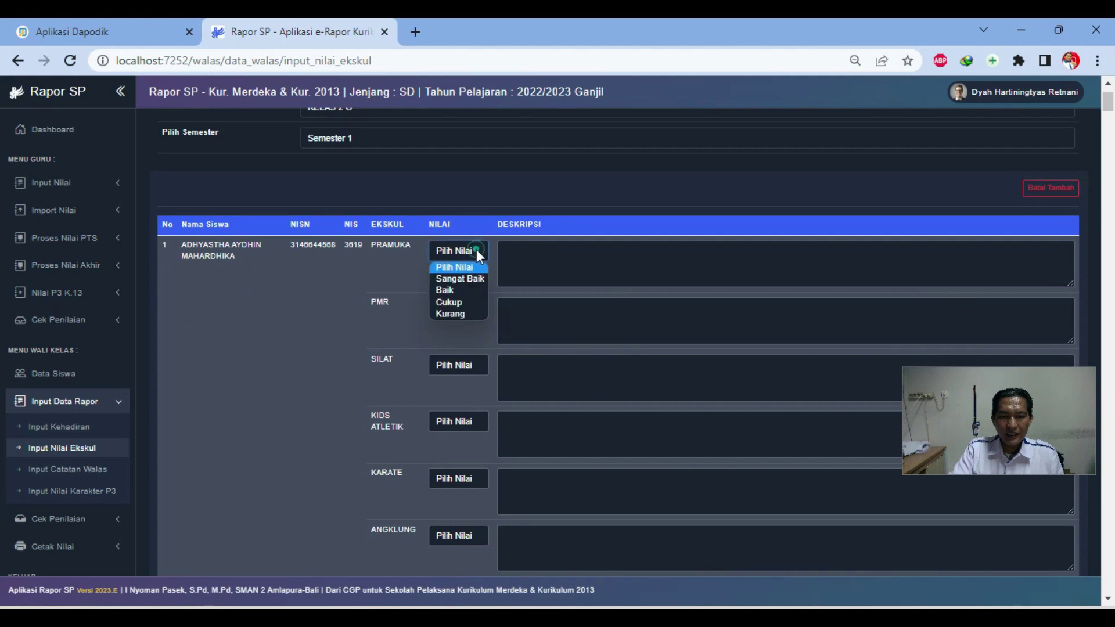
{"action": "left_click", "coordinate": [466, 290]}
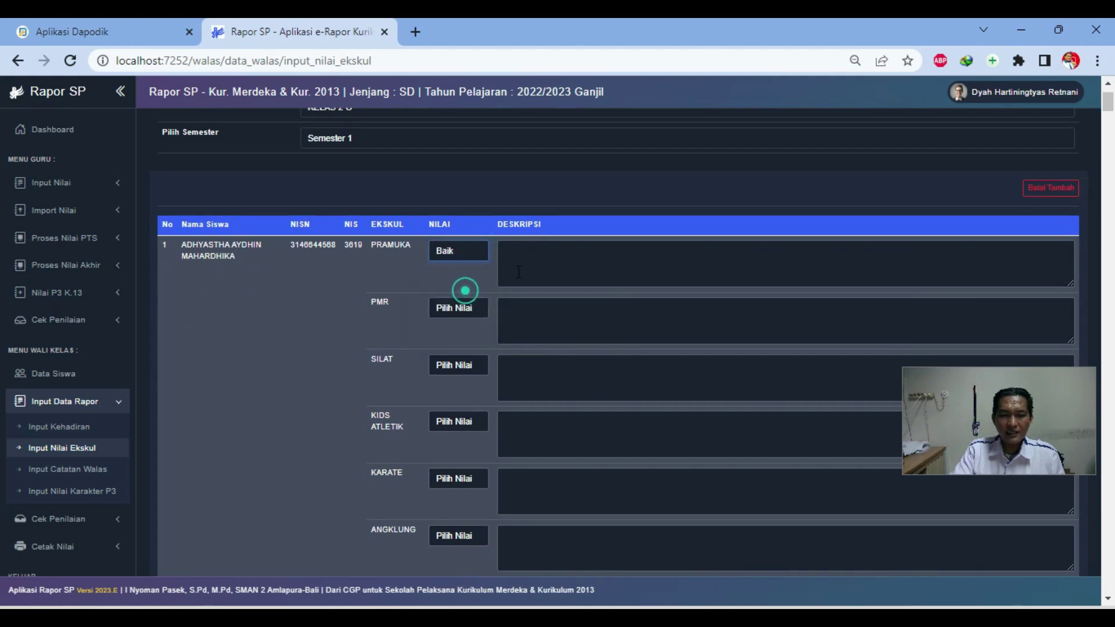
{"action": "left_click", "coordinate": [526, 257]}
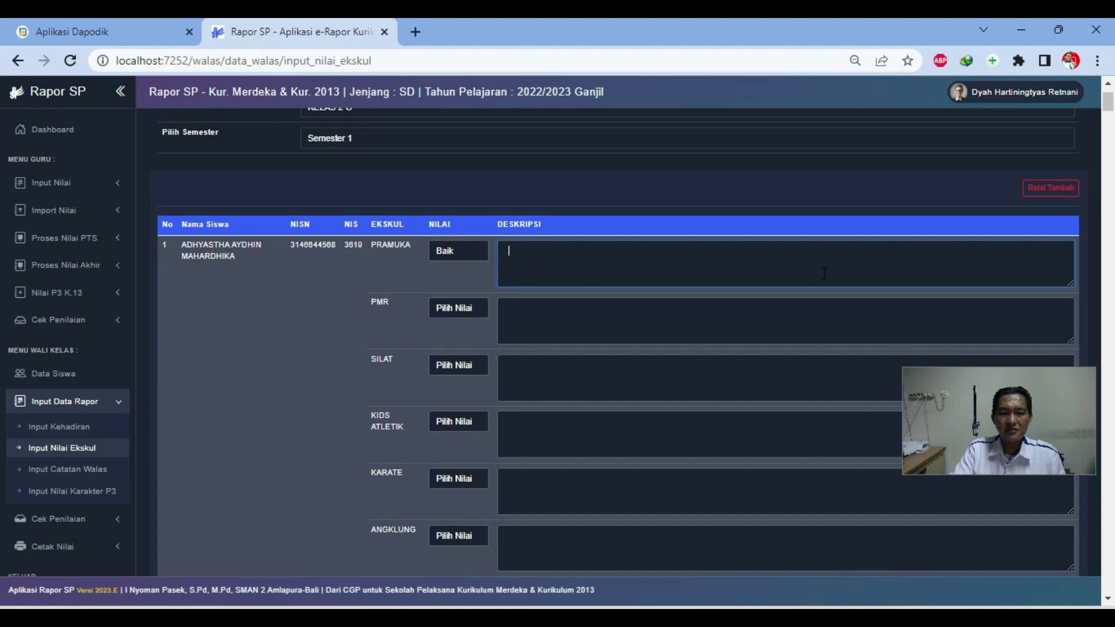
{"action": "scroll", "coordinate": [367, 317], "scroll_direction": "down", "scroll_amount": 3}
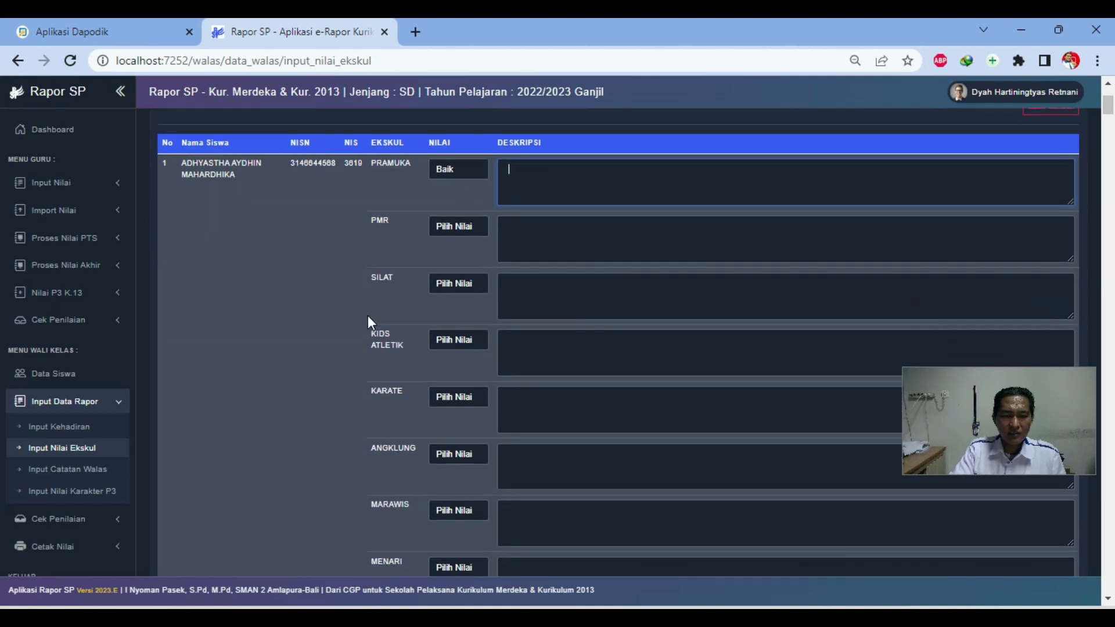
{"action": "scroll", "coordinate": [370, 361], "scroll_direction": "up", "scroll_amount": 5}
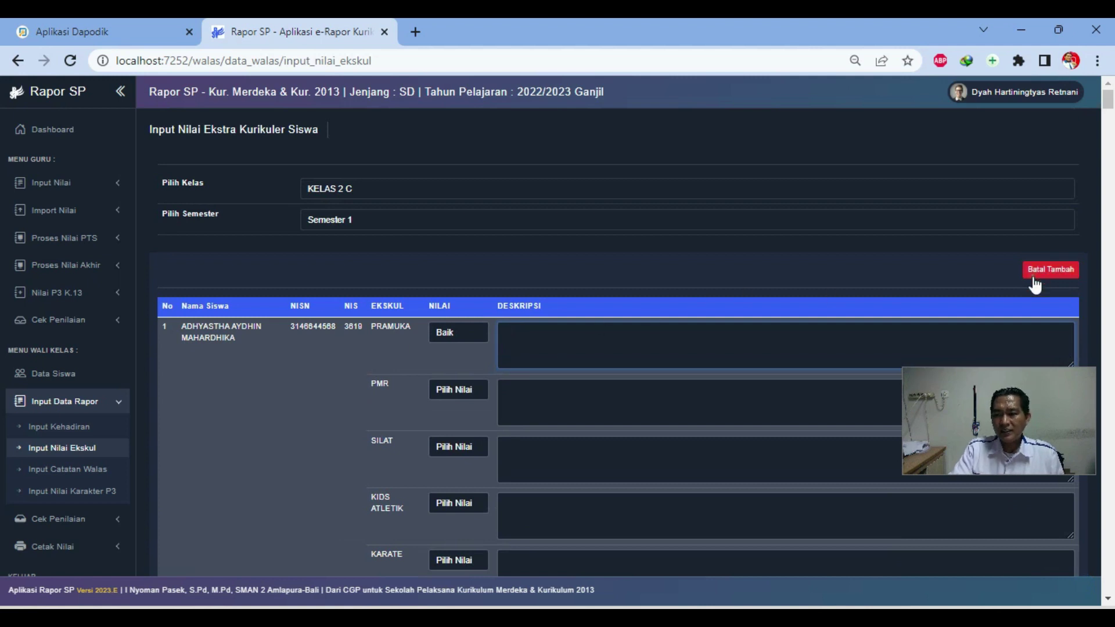
{"action": "left_click", "coordinate": [1046, 284]}
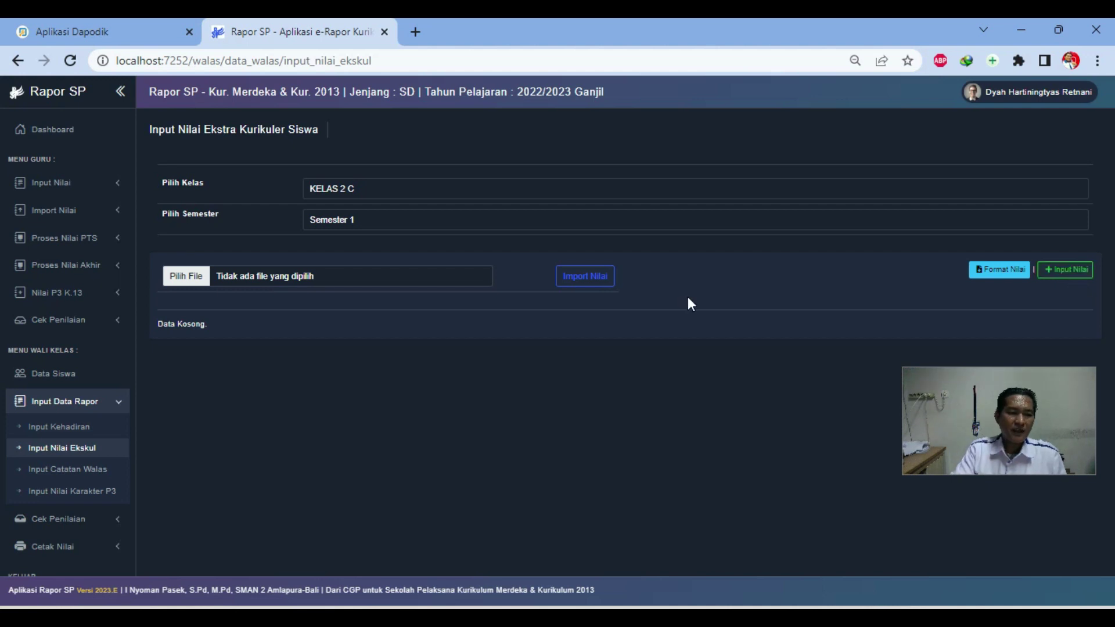
Step: Display the homeroom teacher's notes form for KELAS 2 C, Semester 1, and examine the students' note fields
{"action": "left_click", "coordinate": [84, 472]}
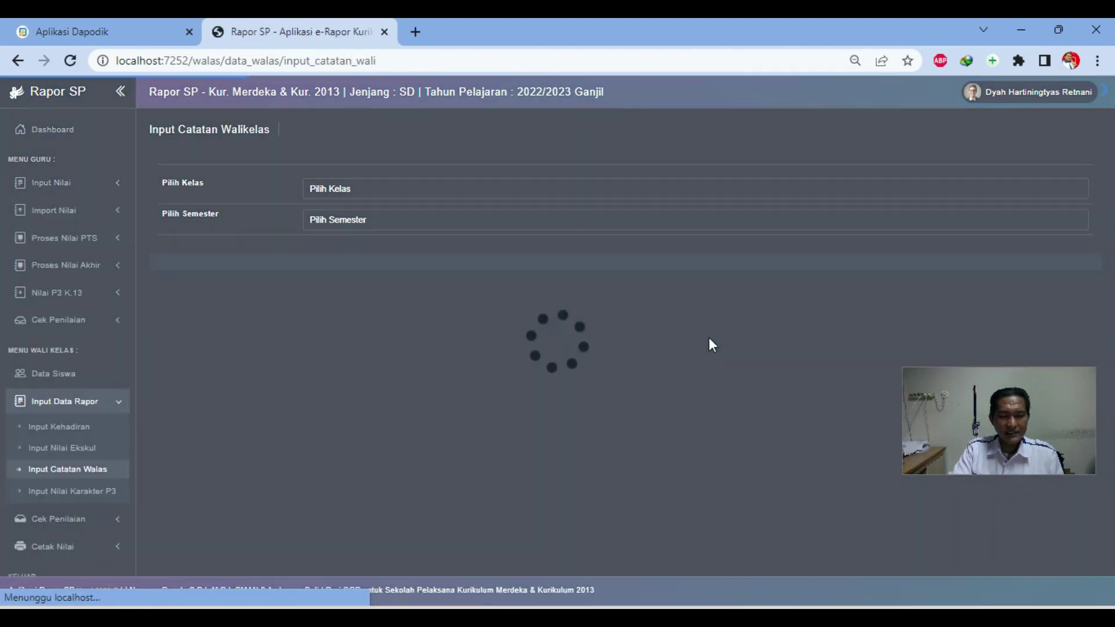
{"action": "left_click", "coordinate": [353, 188]}
{"action": "left_click", "coordinate": [343, 218]}
{"action": "left_click", "coordinate": [345, 223]}
{"action": "left_click", "coordinate": [338, 250]}
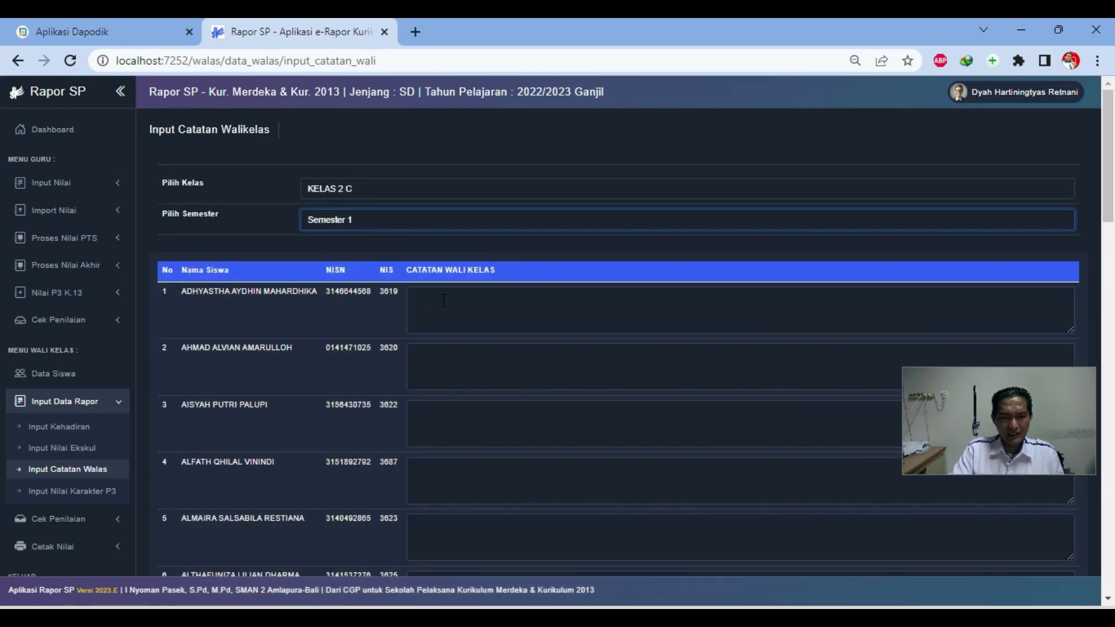
{"action": "left_click", "coordinate": [439, 303]}
{"action": "left_click", "coordinate": [456, 362]}
{"action": "left_click", "coordinate": [429, 418]}
{"action": "left_click", "coordinate": [440, 310]}
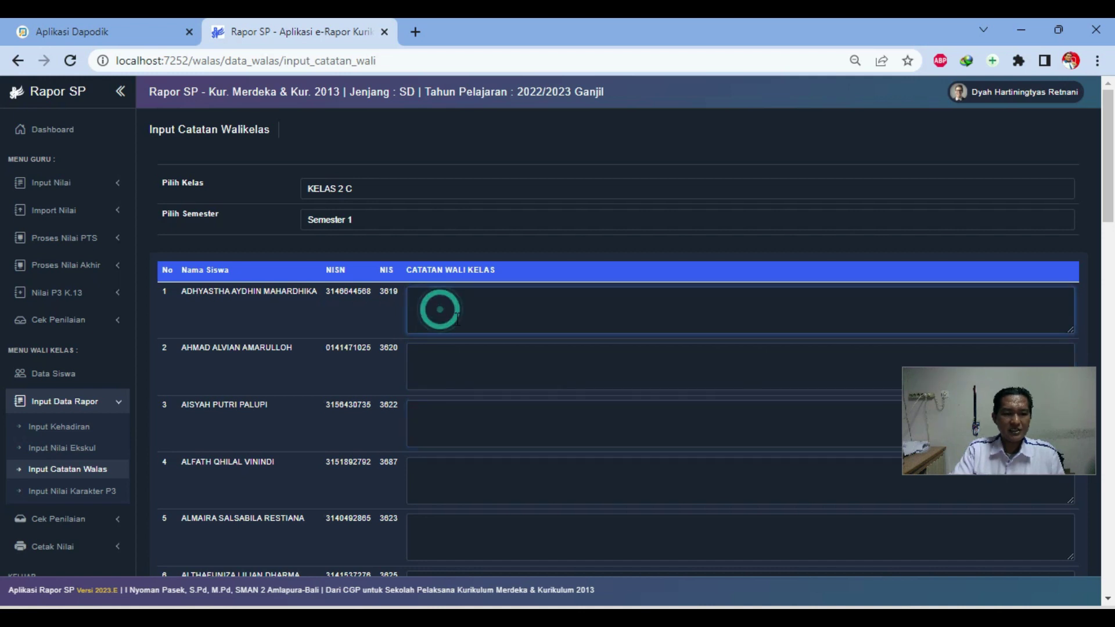
Step: Display the P3 character grade entry form for KELAS 2 C, Semester 1
{"action": "left_click", "coordinate": [82, 492]}
{"action": "left_click", "coordinate": [370, 188]}
{"action": "left_click", "coordinate": [360, 218]}
{"action": "left_click", "coordinate": [361, 221]}
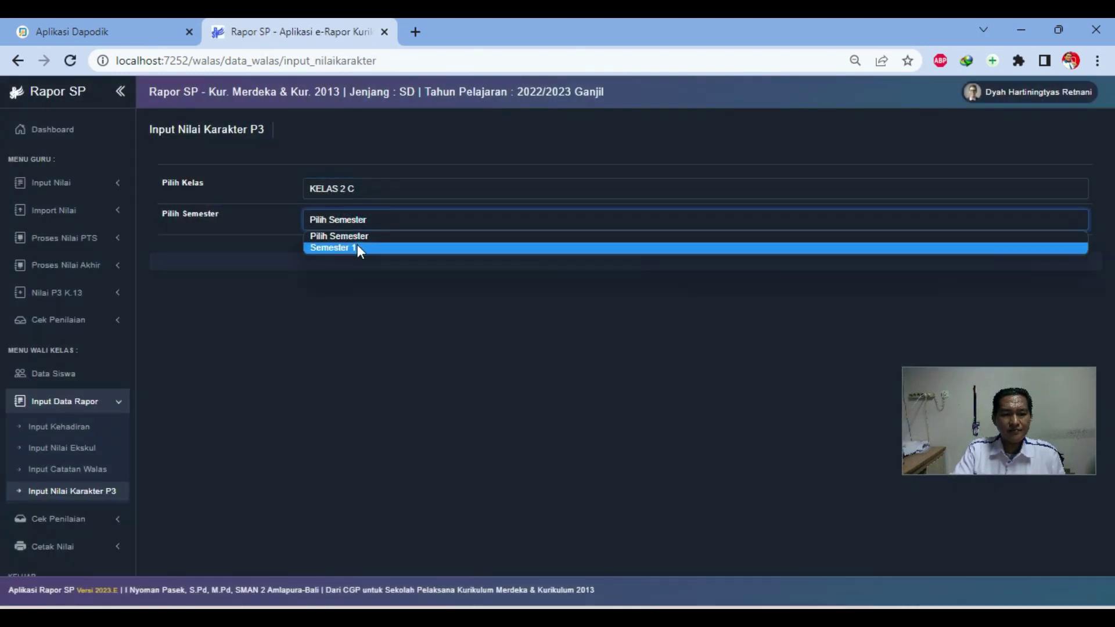
{"action": "left_click", "coordinate": [357, 247]}
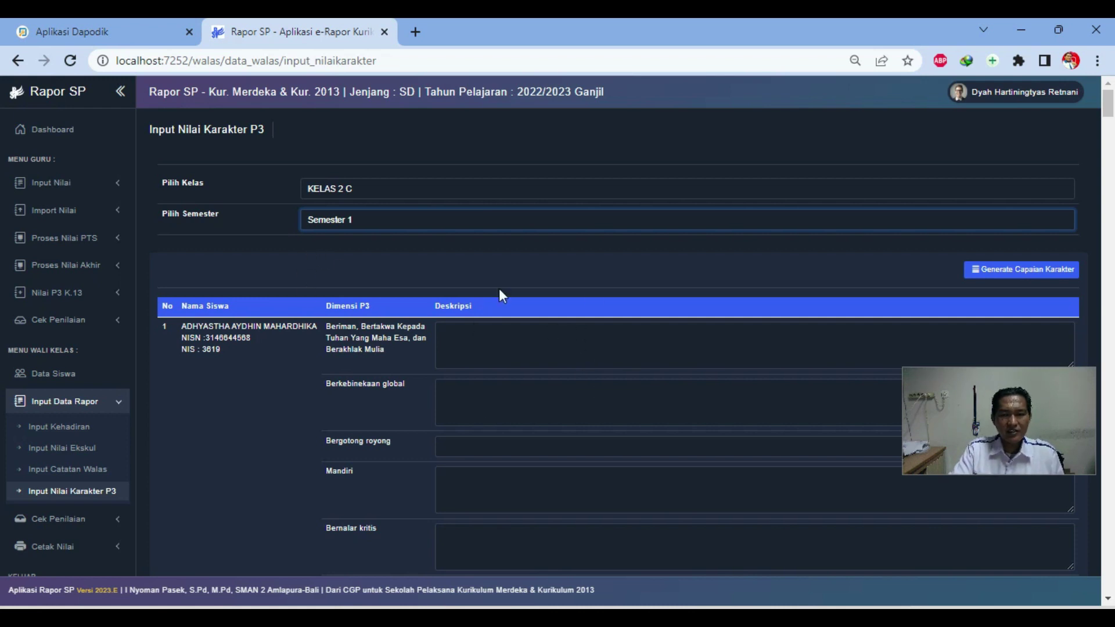
Step: Generate the P3 character achievement descriptions for the students of KELAS 2 C
{"action": "left_click", "coordinate": [1039, 277]}
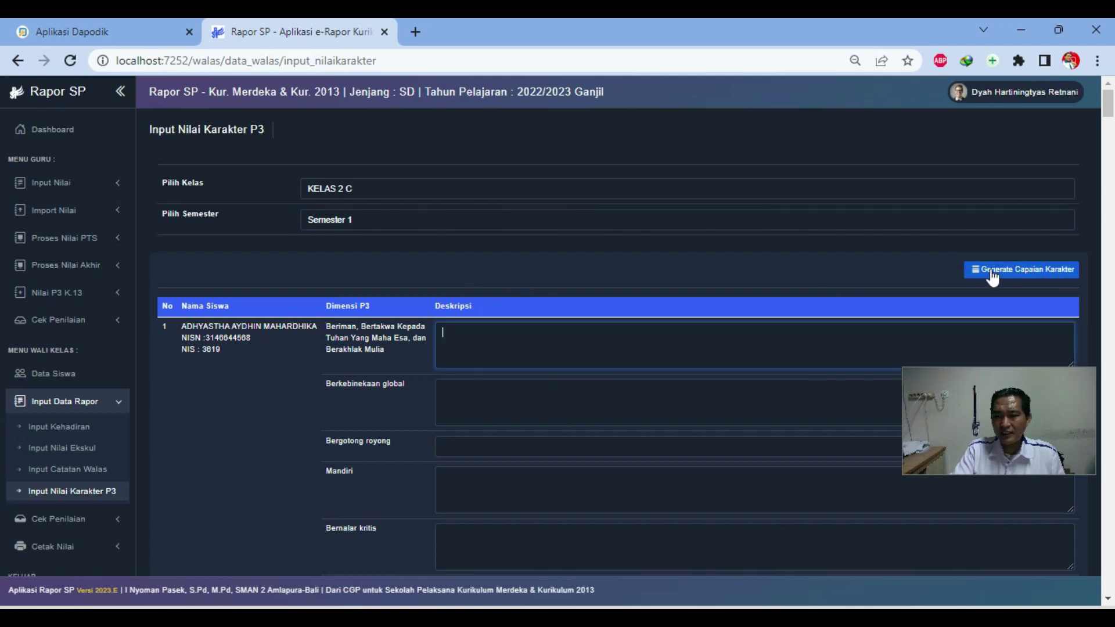
{"action": "left_click", "coordinate": [935, 269]}
{"action": "left_click", "coordinate": [1013, 279]}
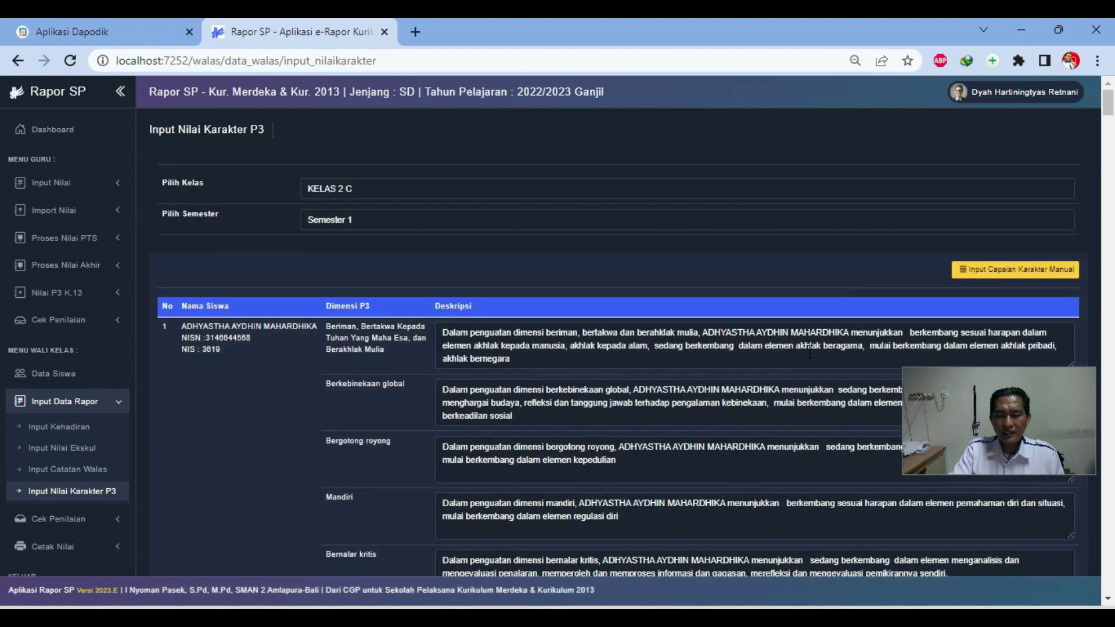
Step: Review the generated character descriptions through the last student and save the character grade data
{"action": "scroll", "coordinate": [799, 351], "scroll_direction": "down", "scroll_amount": 4}
{"action": "scroll", "coordinate": [810, 351], "scroll_direction": "down", "scroll_amount": 12}
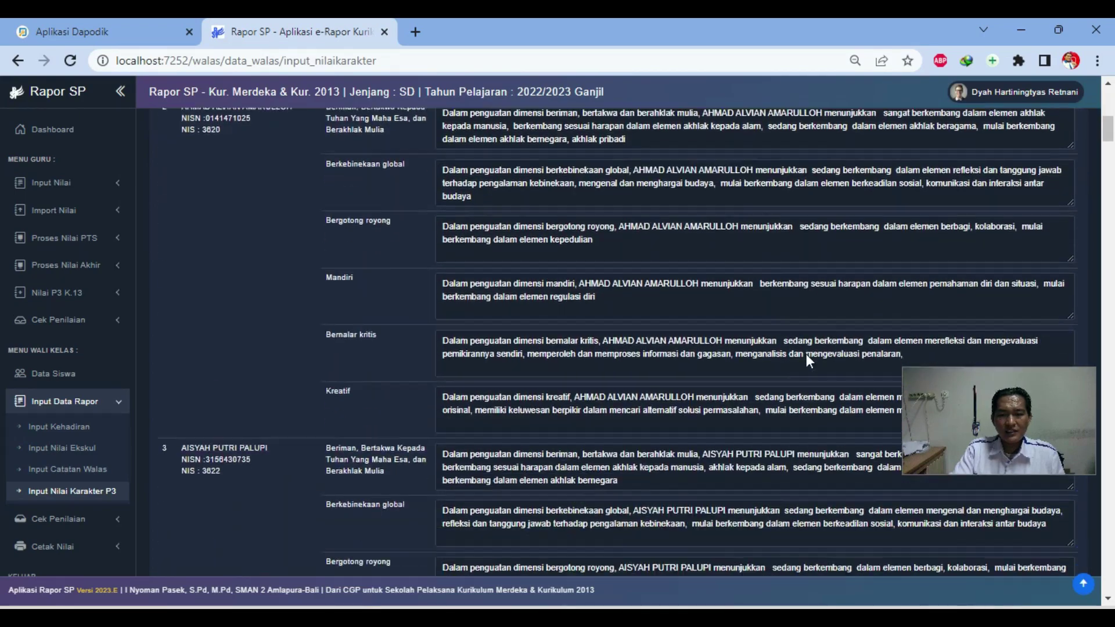
{"action": "scroll", "coordinate": [807, 355], "scroll_direction": "down", "scroll_amount": 20}
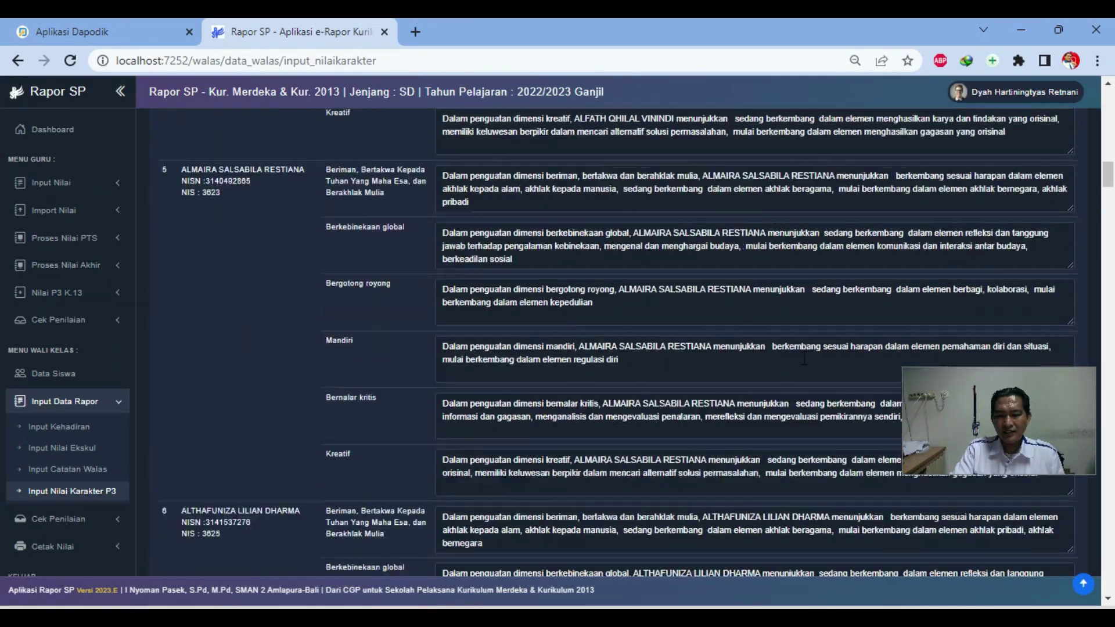
{"action": "scroll", "coordinate": [805, 358], "scroll_direction": "down", "scroll_amount": 20}
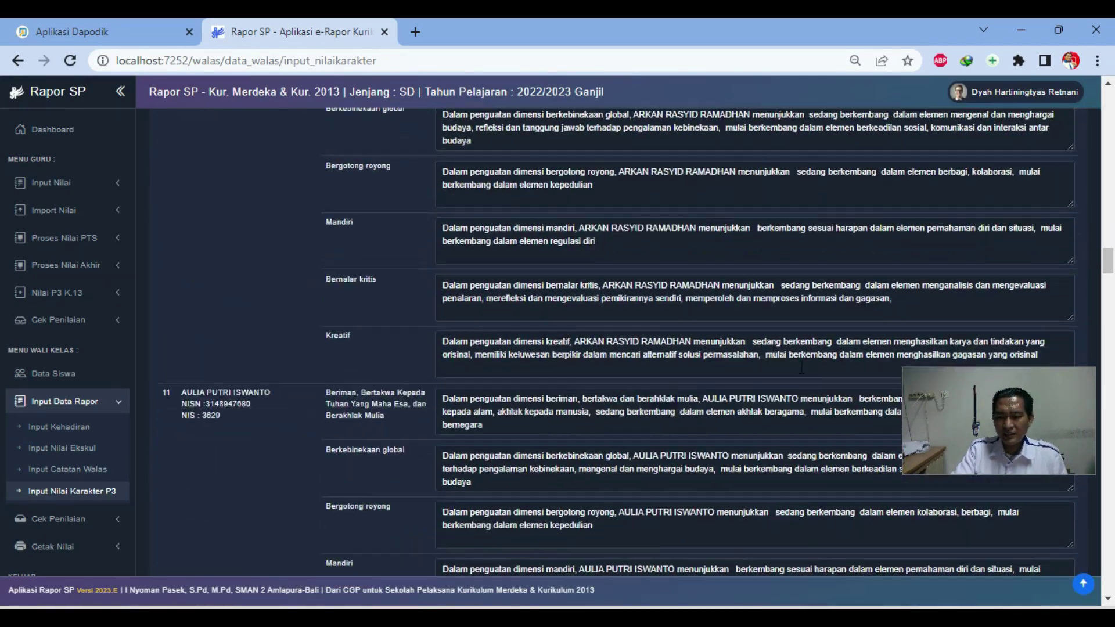
{"action": "scroll", "coordinate": [800, 370], "scroll_direction": "down", "scroll_amount": 20}
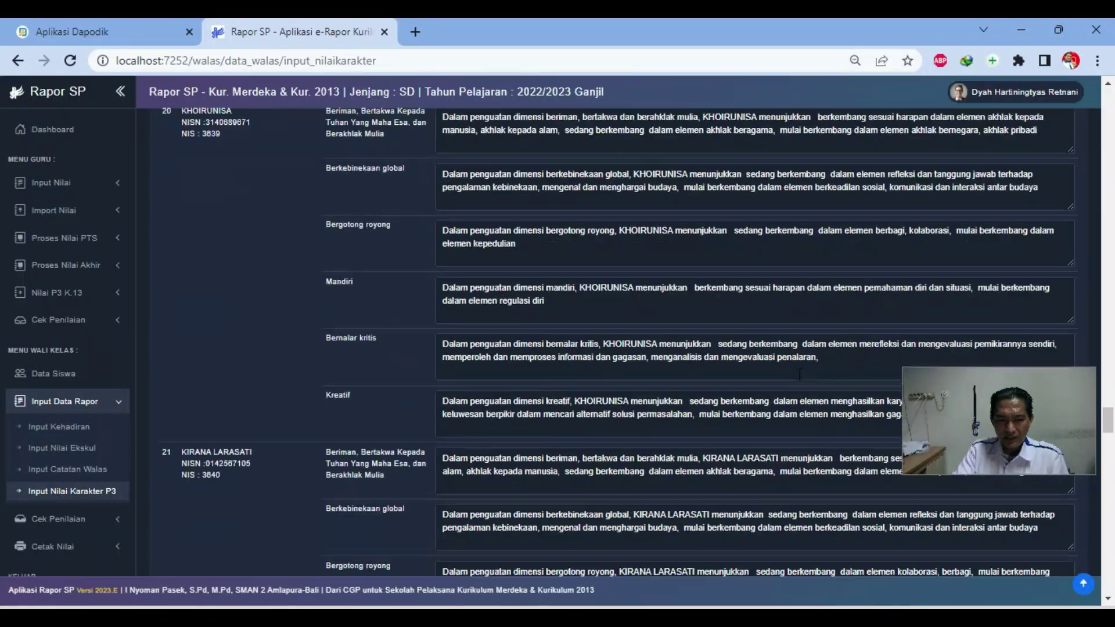
{"action": "scroll", "coordinate": [785, 381], "scroll_direction": "down", "scroll_amount": 20}
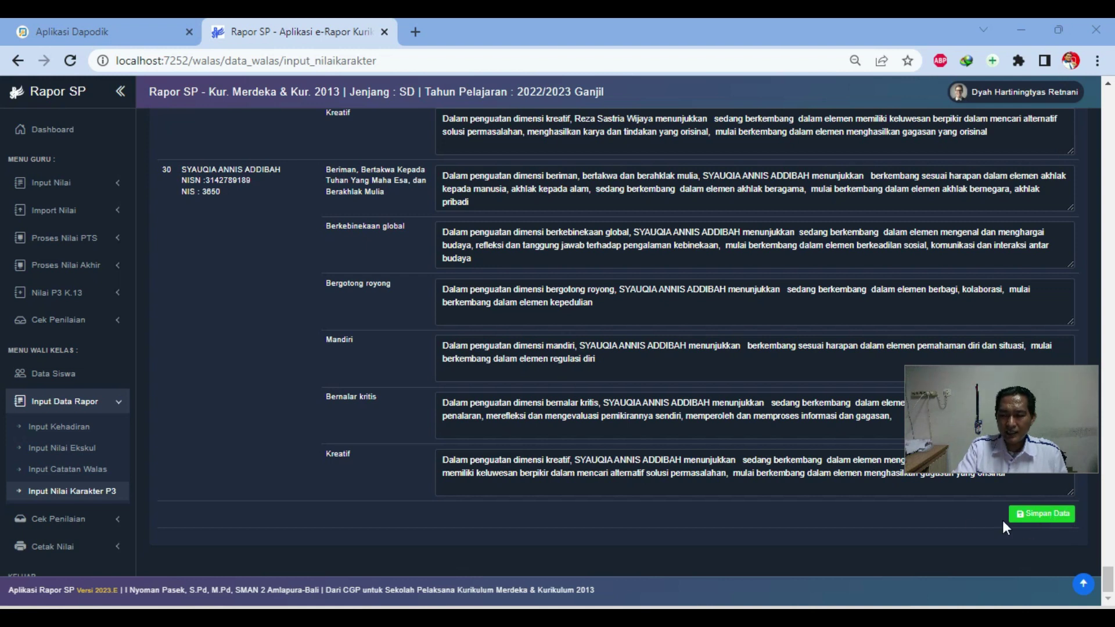
{"action": "left_click", "coordinate": [1045, 515]}
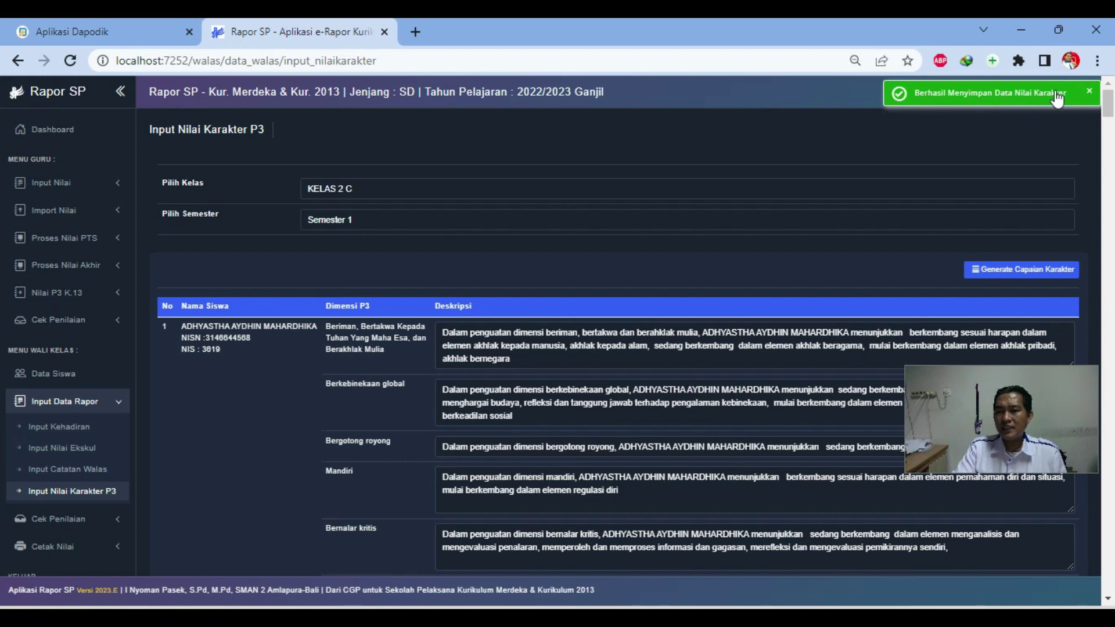
Step: View the homeroom assessment status page, and display the report grade achievement list for KELAS 2 C
{"action": "left_click", "coordinate": [79, 528]}
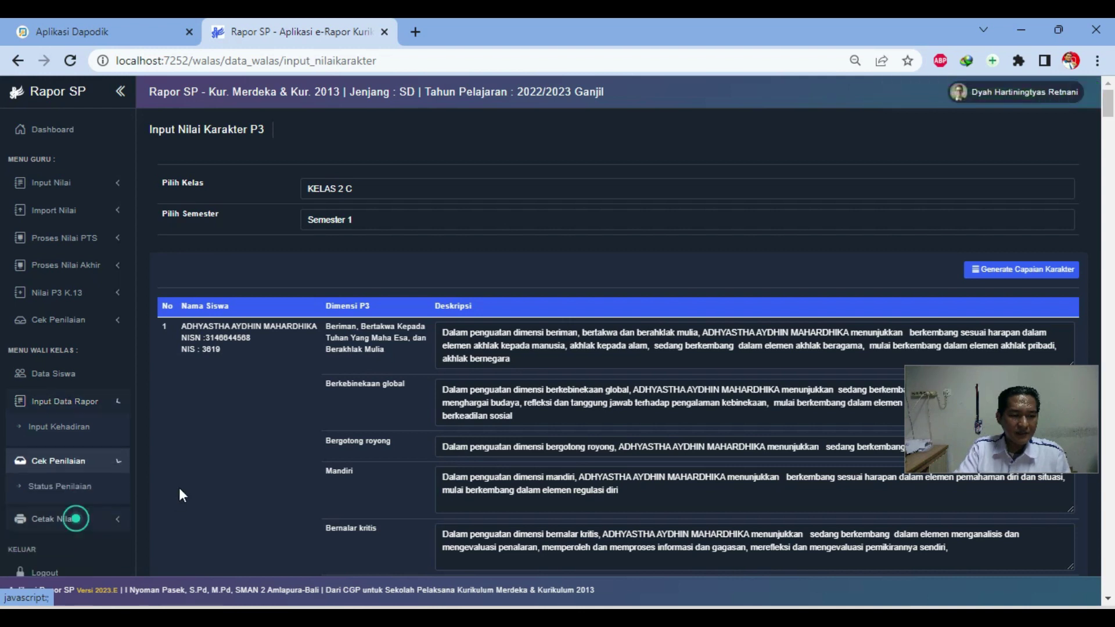
{"action": "left_click", "coordinate": [63, 456]}
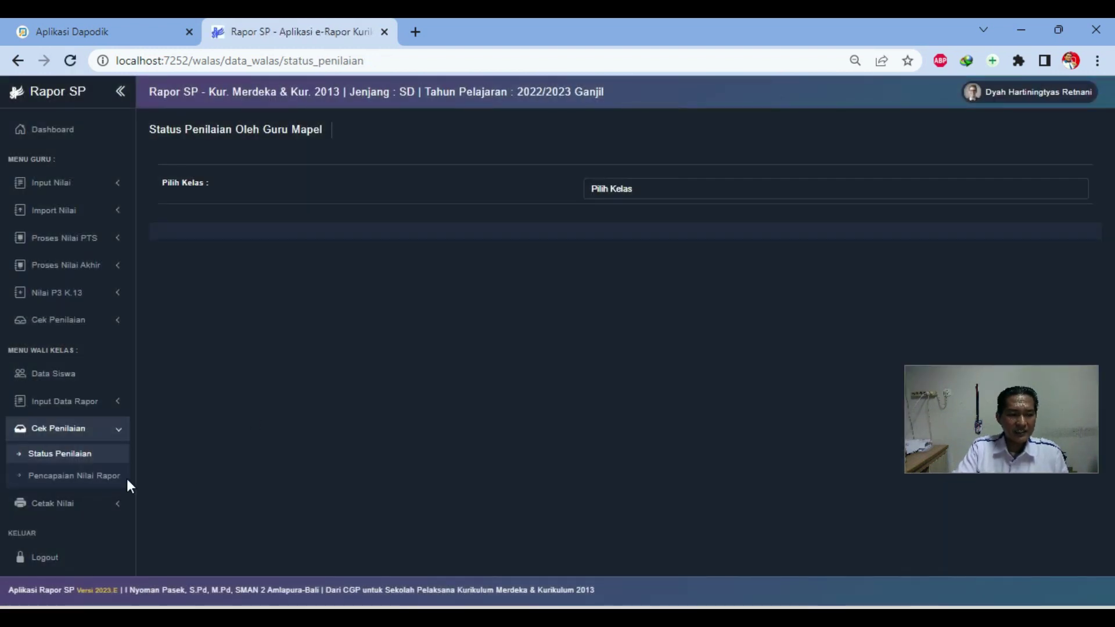
{"action": "left_click", "coordinate": [79, 477]}
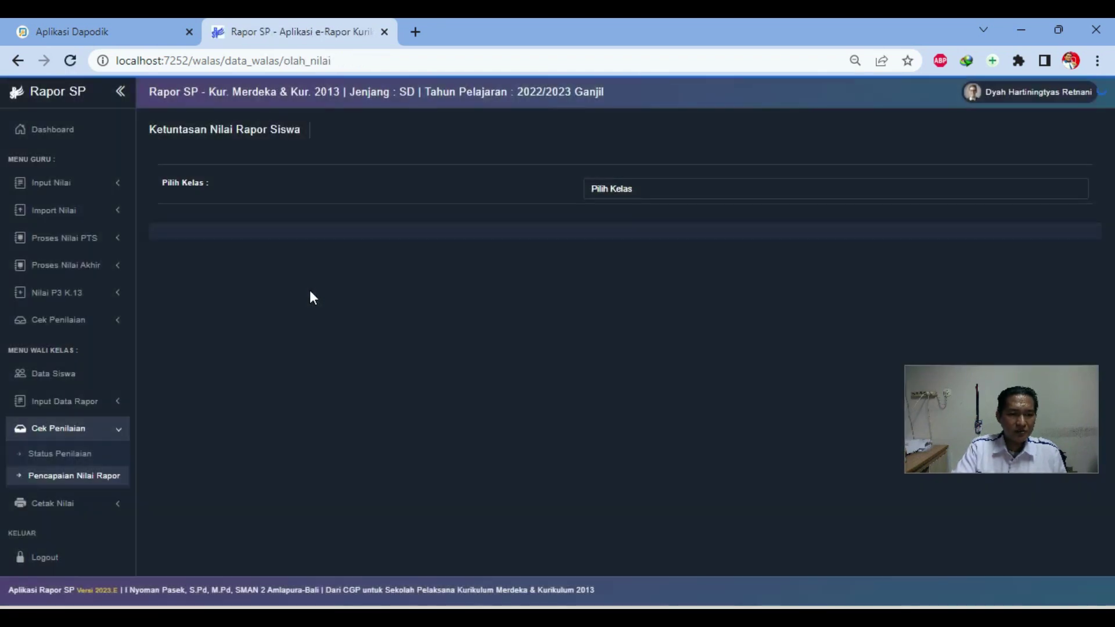
{"action": "left_click", "coordinate": [605, 200]}
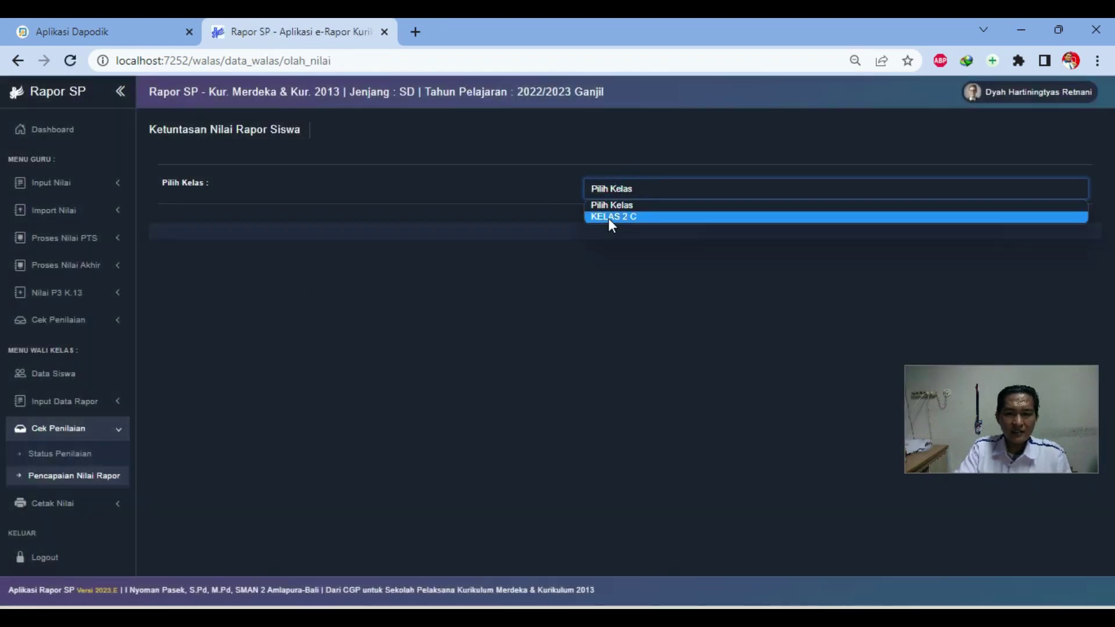
{"action": "left_click", "coordinate": [608, 218]}
{"action": "scroll", "coordinate": [738, 355], "scroll_direction": "down", "scroll_amount": 5}
{"action": "scroll", "coordinate": [692, 397], "scroll_direction": "up", "scroll_amount": 5}
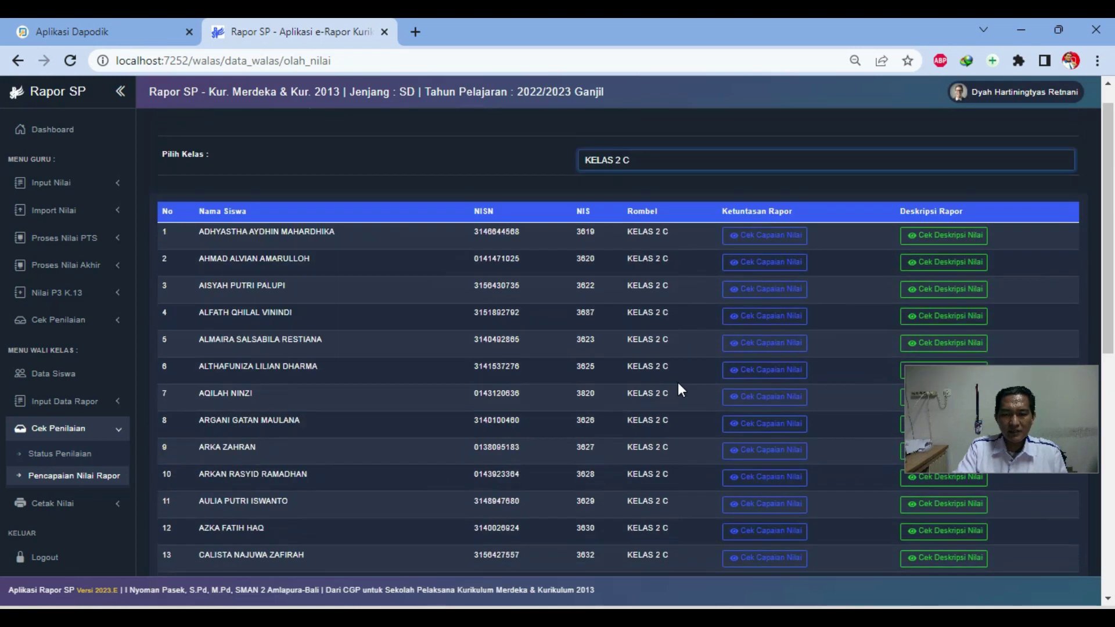
Step: Display the student report grade printing page (Cetak Nilai Rapor) for KELAS 2 C
{"action": "left_click", "coordinate": [47, 428]}
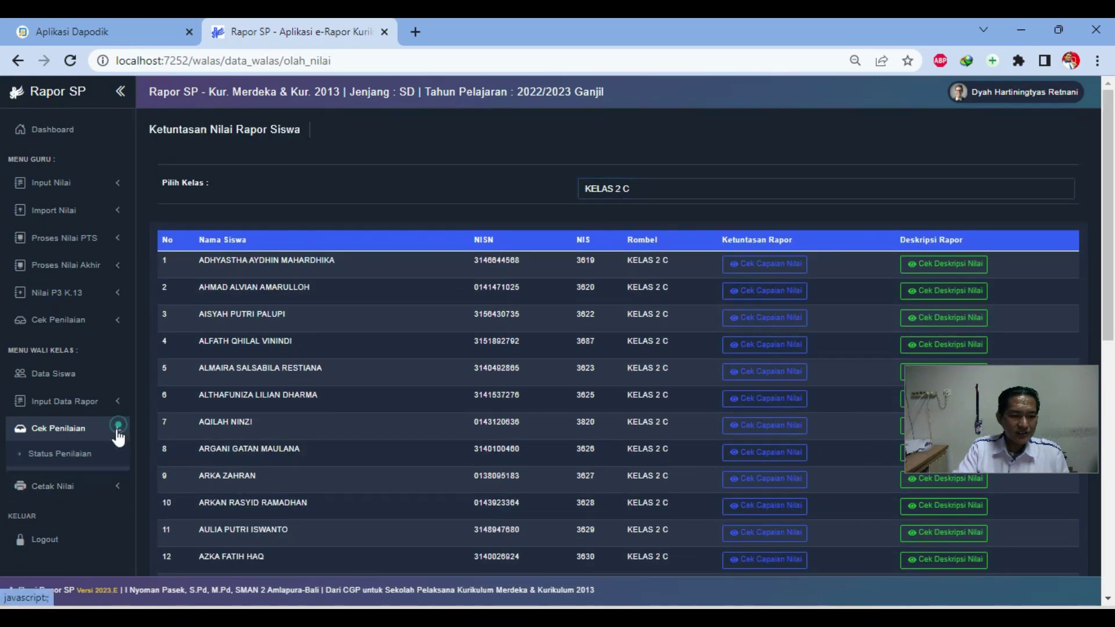
{"action": "left_click", "coordinate": [76, 459]}
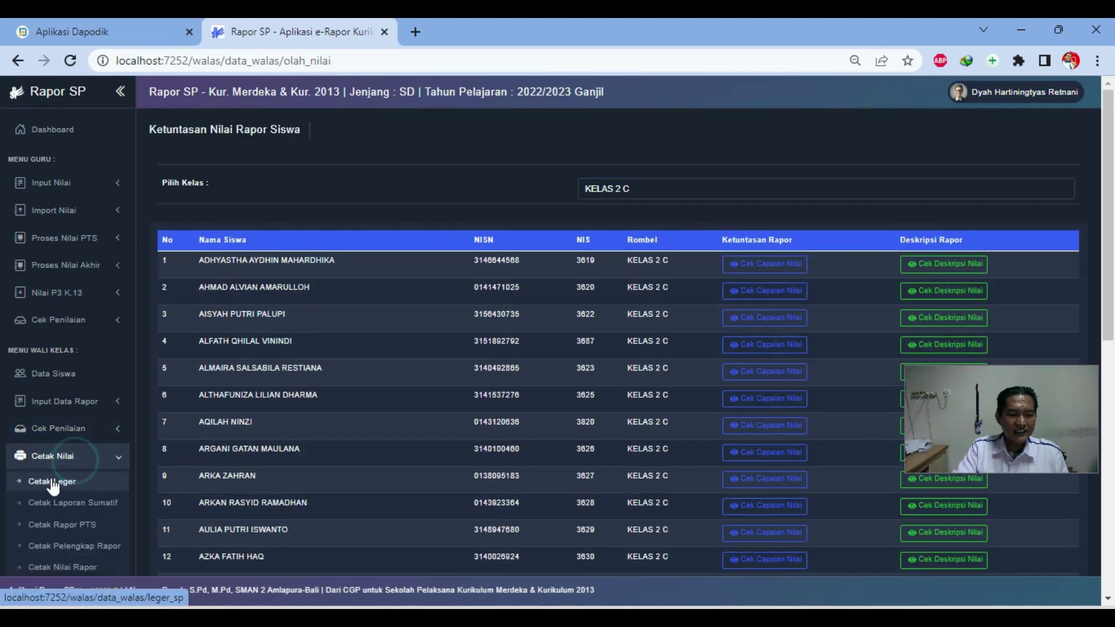
{"action": "scroll", "coordinate": [79, 442], "scroll_direction": "down", "scroll_amount": 2}
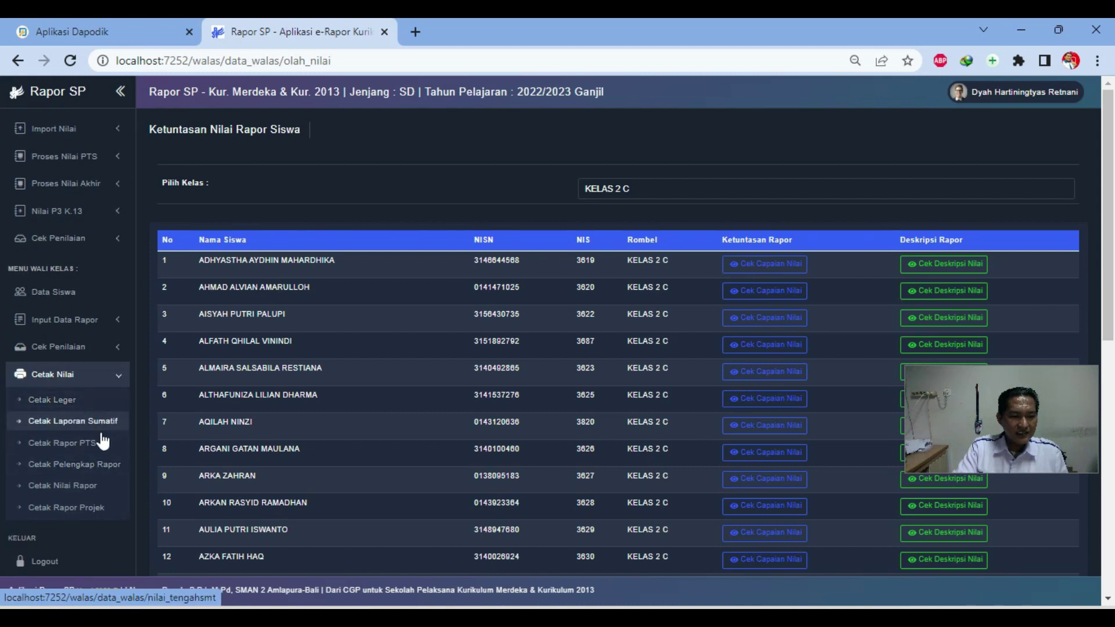
{"action": "left_click", "coordinate": [83, 489]}
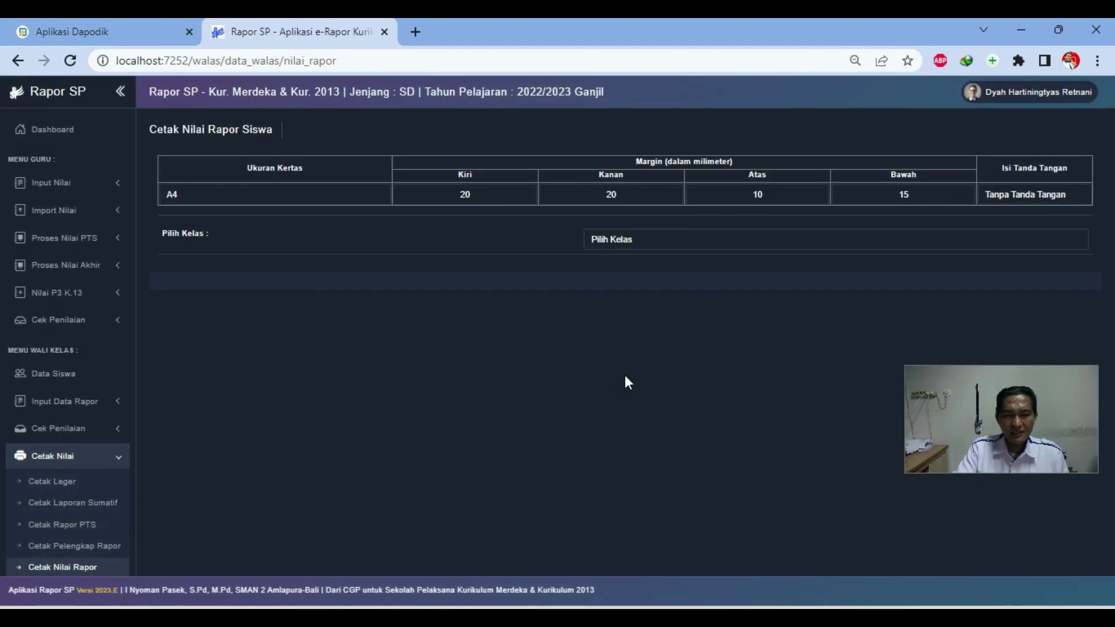
{"action": "left_click", "coordinate": [612, 236]}
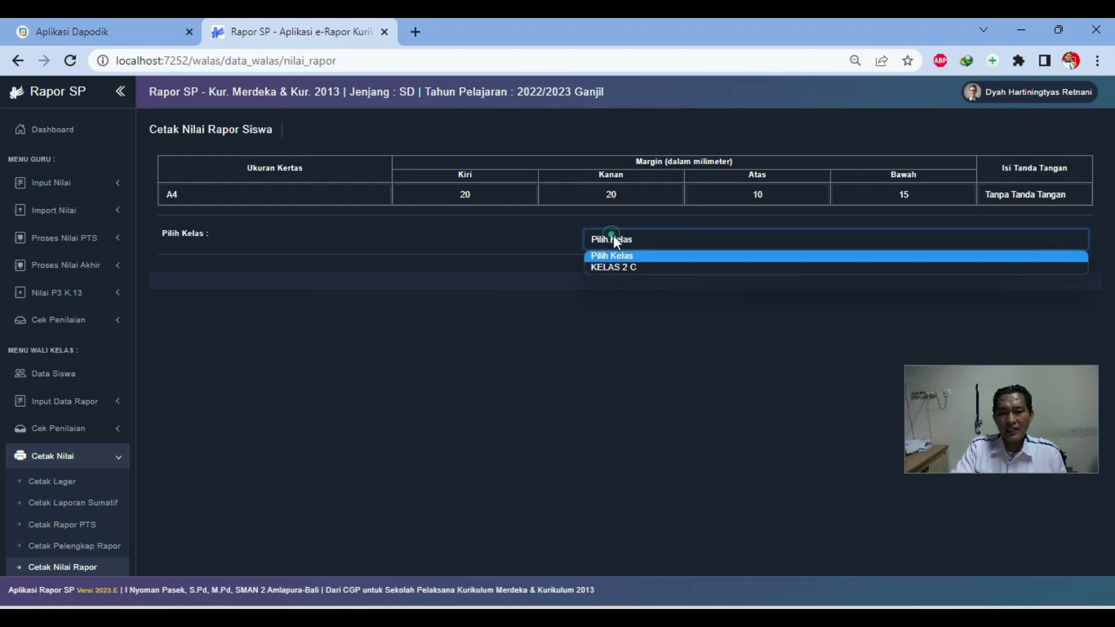
{"action": "left_click", "coordinate": [612, 265]}
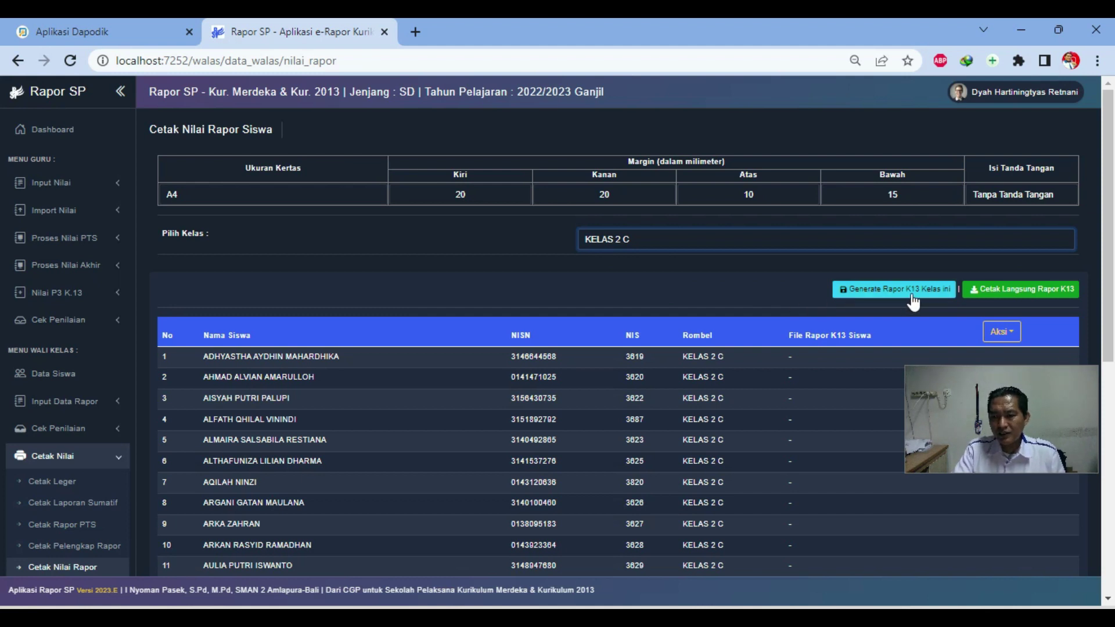
Step: Generate the K13 report files for the whole of KELAS 2 C
{"action": "left_click", "coordinate": [808, 286]}
{"action": "left_click", "coordinate": [854, 294]}
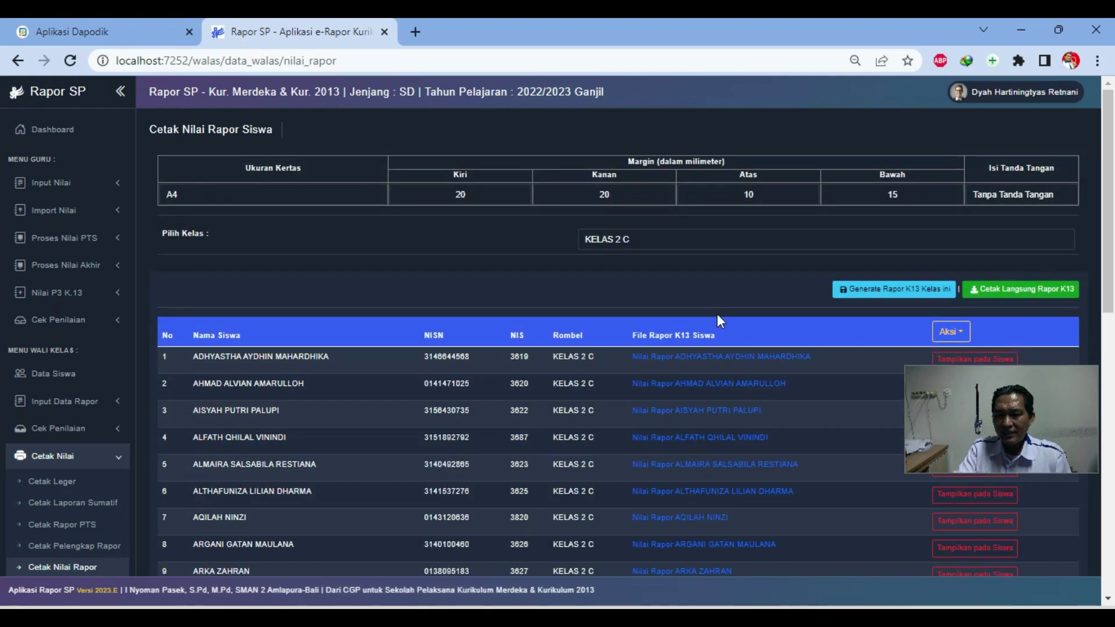
{"action": "left_click_drag", "start_coordinate": [999, 413], "coordinate": [997, 508]}
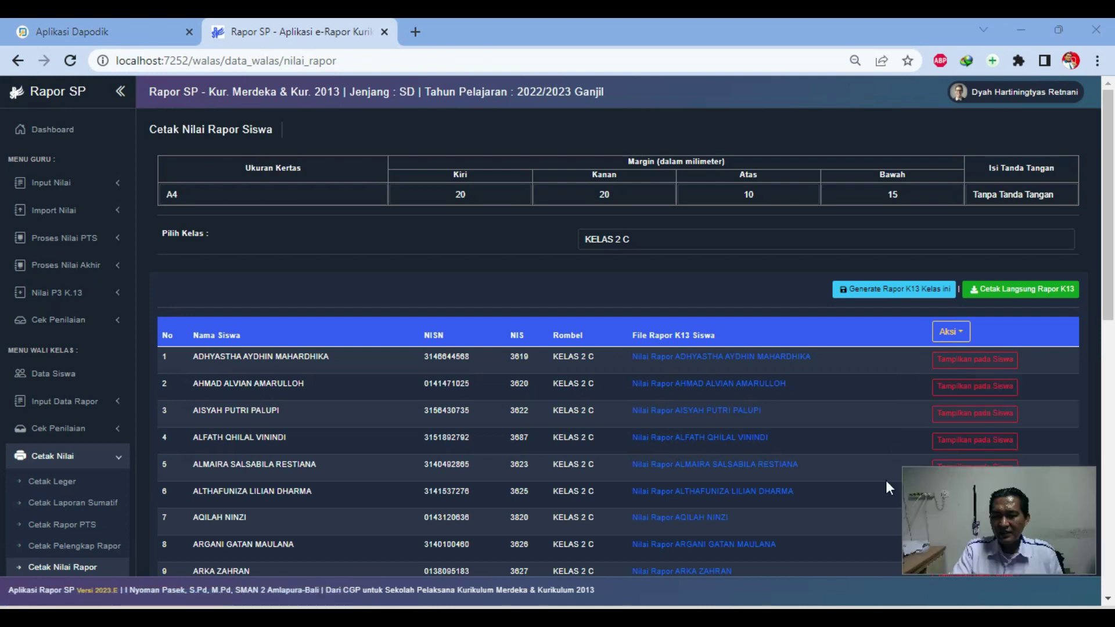
Step: Download the first student's K13 report file and open the PDF in Nitro Pro
{"action": "scroll", "coordinate": [626, 402], "scroll_direction": "down", "scroll_amount": 2}
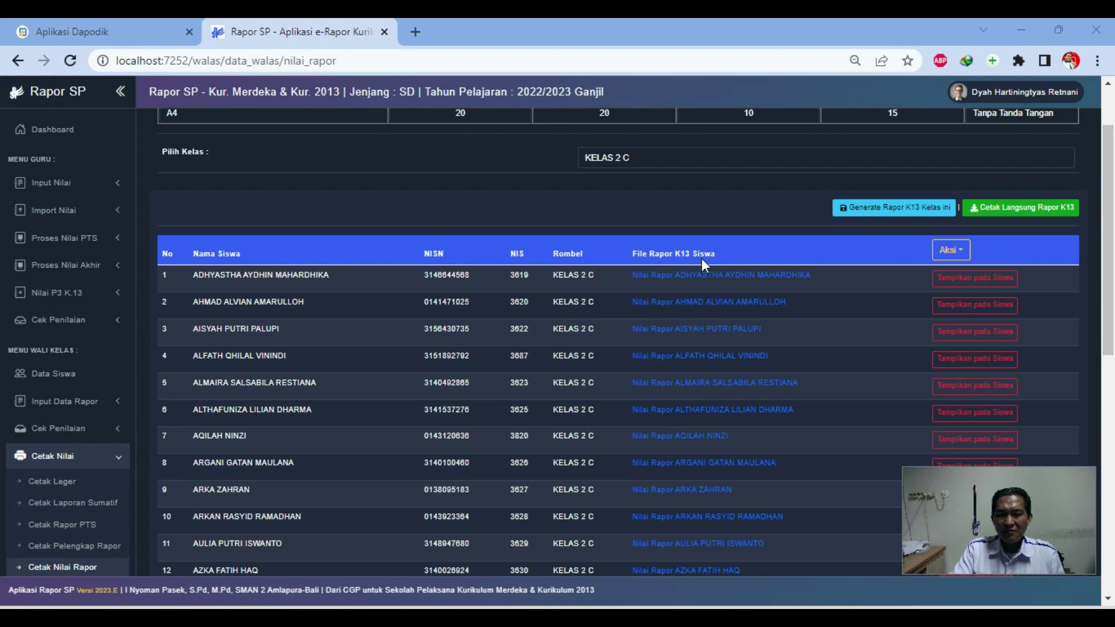
{"action": "left_click", "coordinate": [735, 277]}
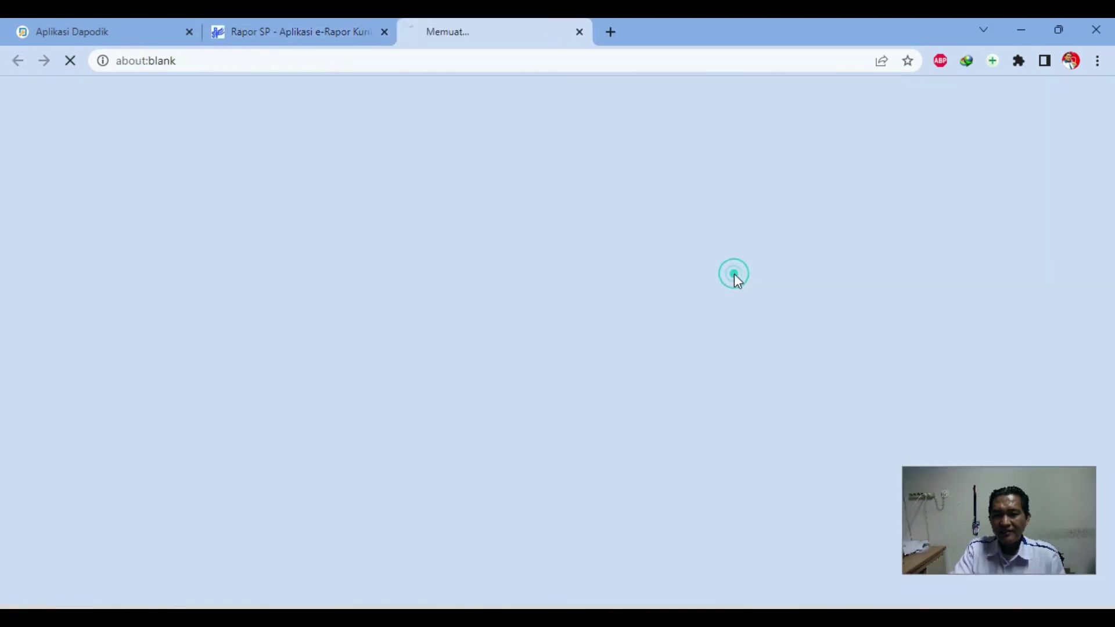
{"action": "left_click", "coordinate": [567, 394]}
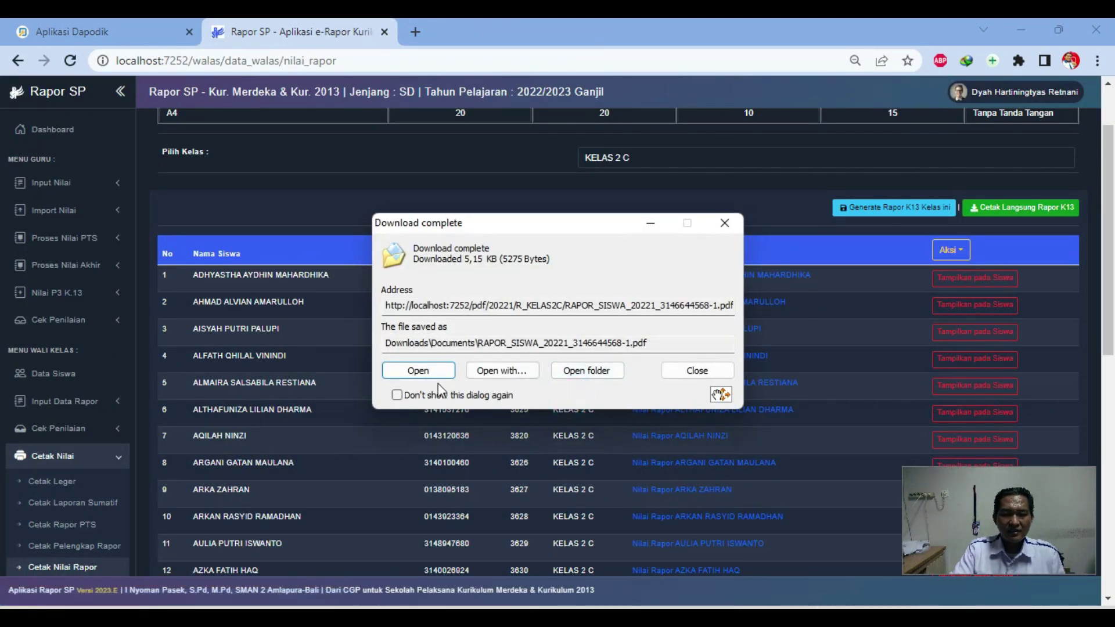
{"action": "left_click", "coordinate": [423, 368]}
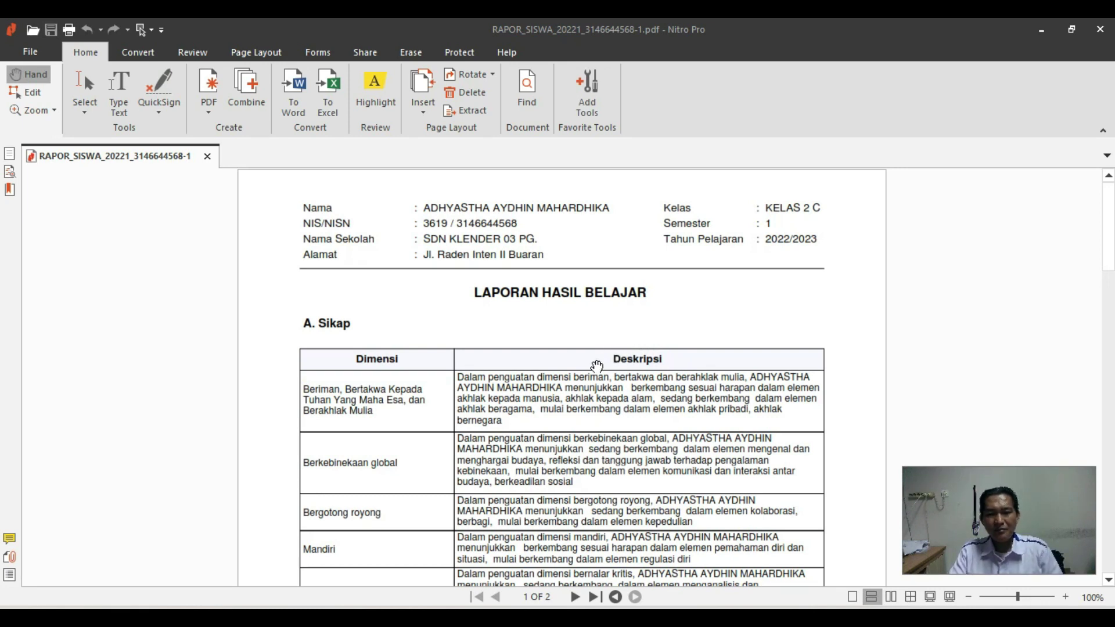
Step: Examine the report's attitude descriptions, PKN grade and competency description, extracurricular table, attendance and homeroom teacher's notes sections
{"action": "scroll", "coordinate": [622, 343], "scroll_direction": "down", "scroll_amount": 3}
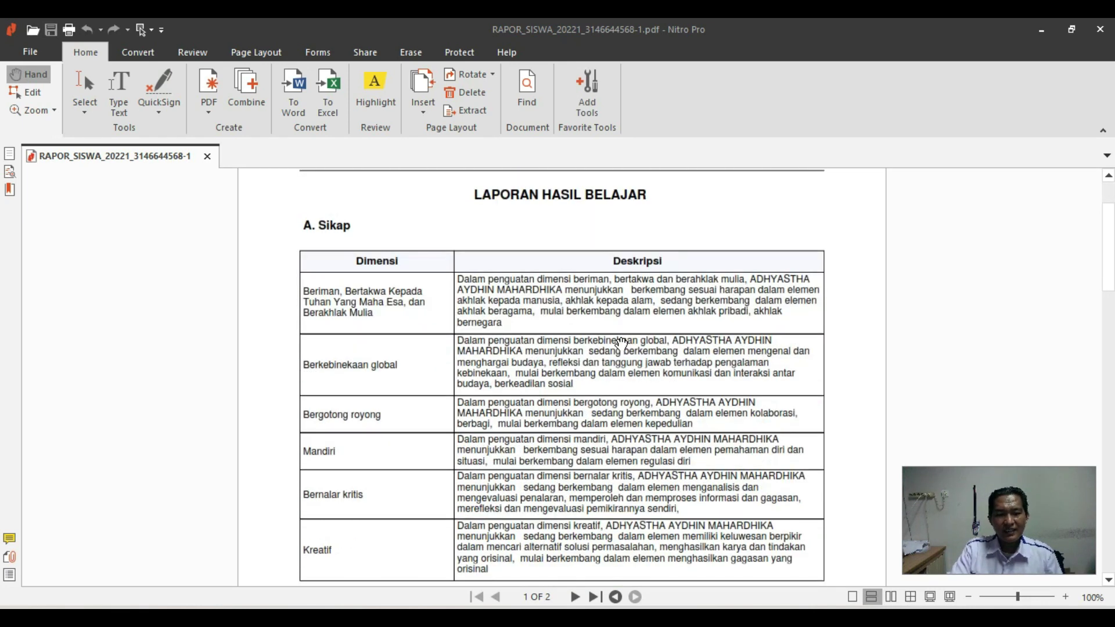
{"action": "scroll", "coordinate": [472, 285], "scroll_direction": "up", "scroll_amount": 2}
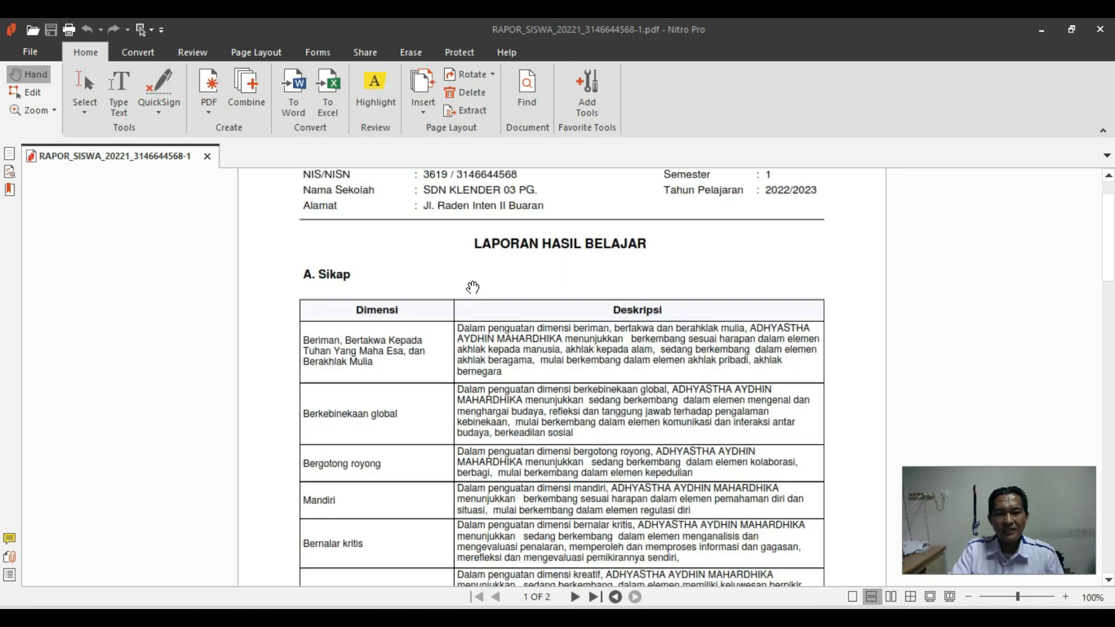
{"action": "scroll", "coordinate": [391, 303], "scroll_direction": "up", "scroll_amount": 2}
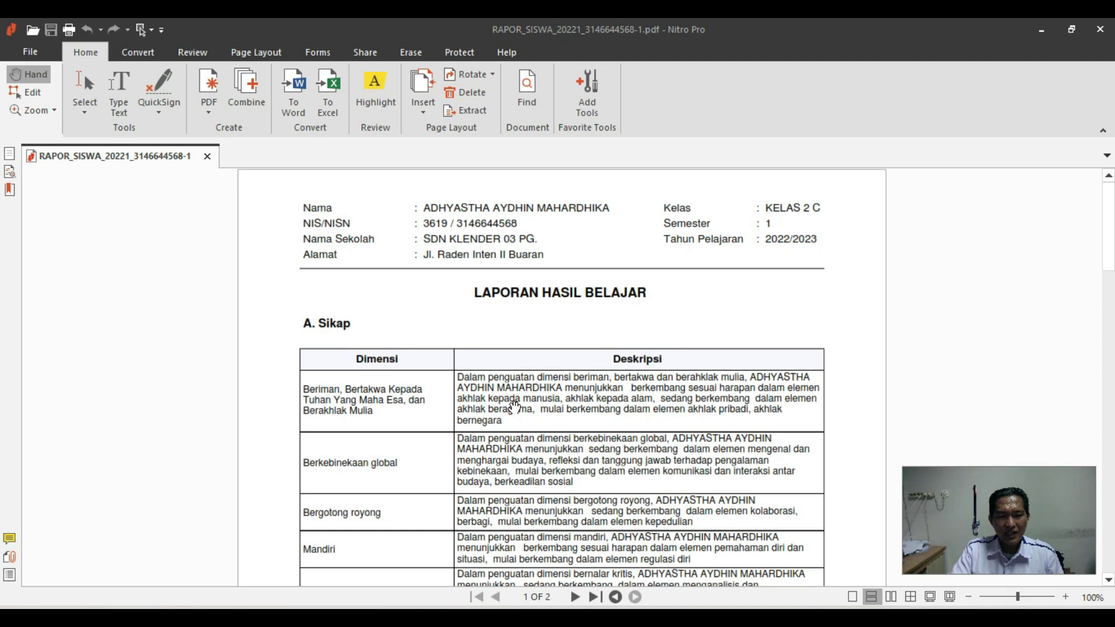
{"action": "scroll", "coordinate": [535, 414], "scroll_direction": "down", "scroll_amount": 2}
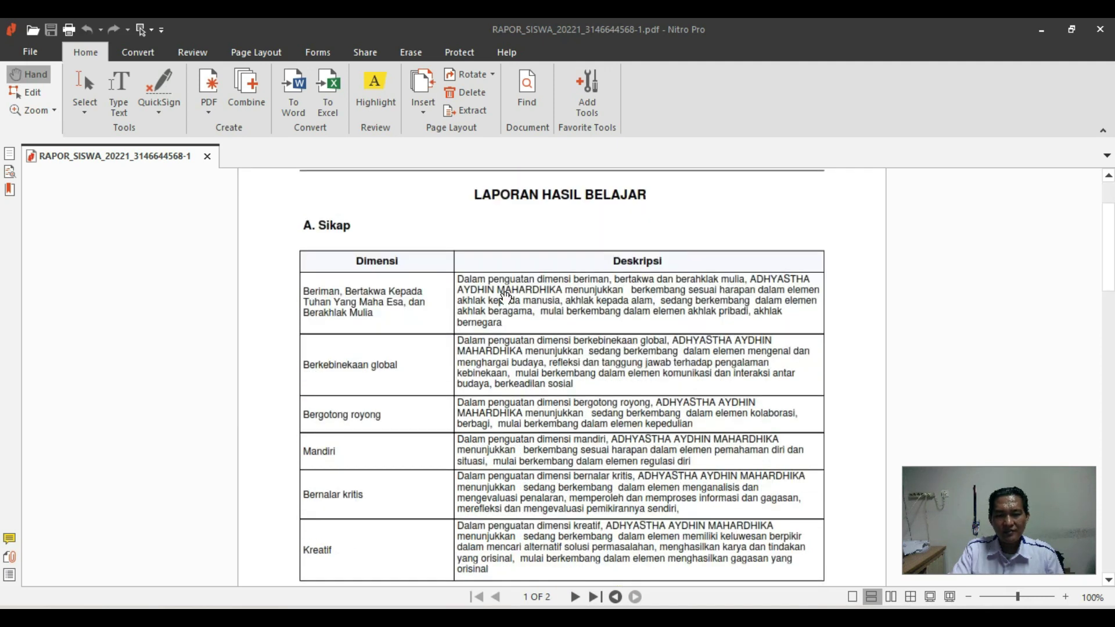
{"action": "scroll", "coordinate": [575, 301], "scroll_direction": "down", "scroll_amount": 1}
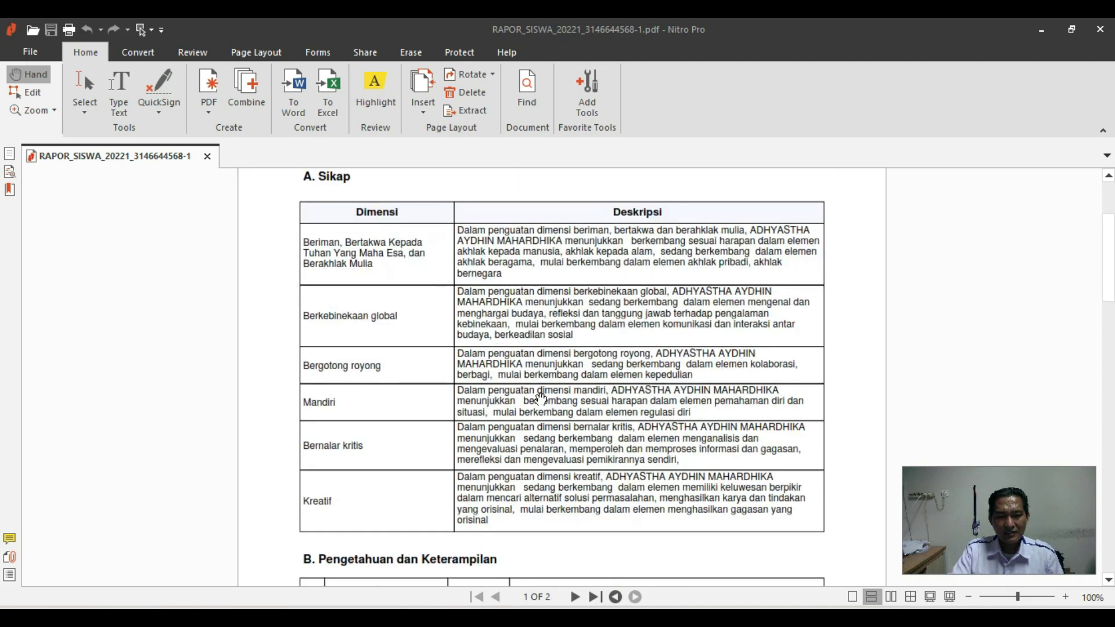
{"action": "scroll", "coordinate": [537, 386], "scroll_direction": "down", "scroll_amount": 2}
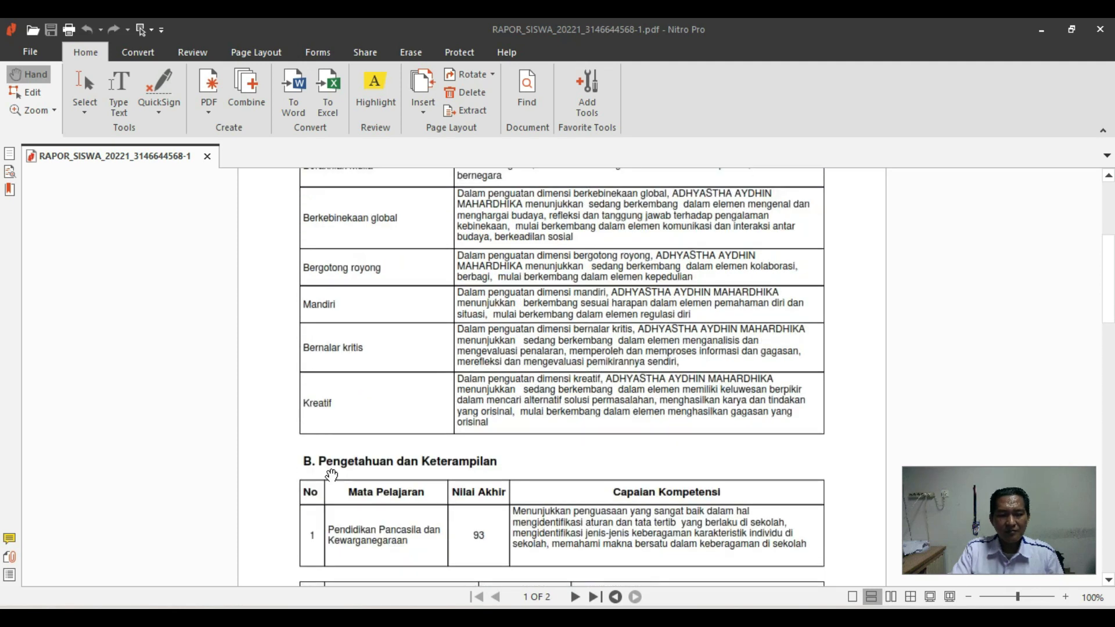
{"action": "scroll", "coordinate": [448, 474], "scroll_direction": "down", "scroll_amount": 2}
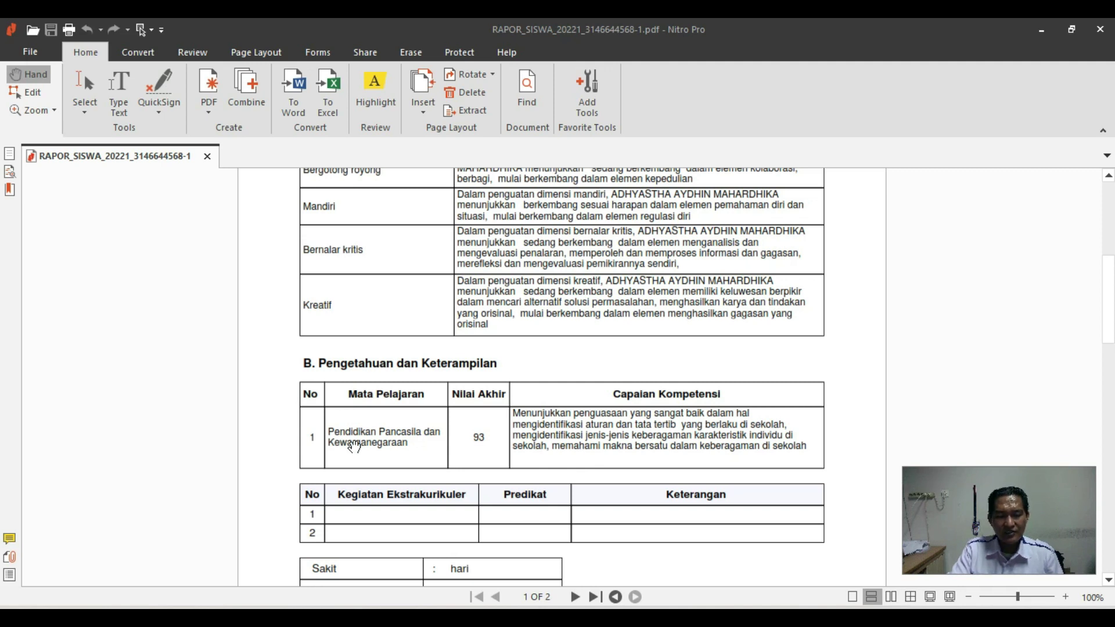
{"action": "scroll", "coordinate": [511, 436], "scroll_direction": "down", "scroll_amount": 5}
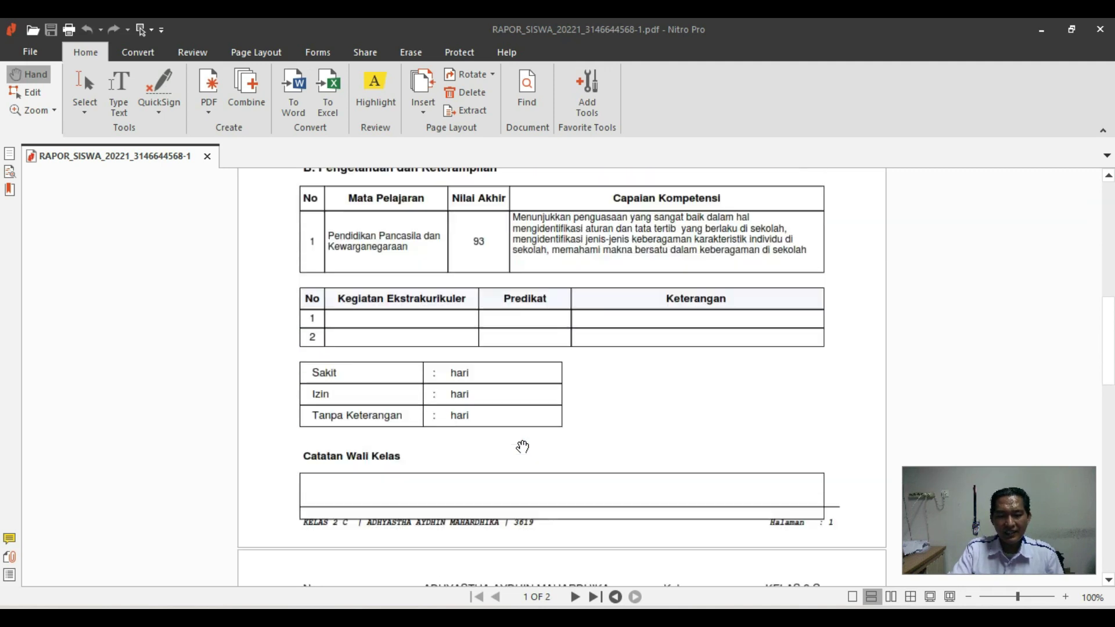
Step: Examine the report's second page with the parent, homeroom teacher and principal signature blocks, and return to Rapor SP in the browser
{"action": "scroll", "coordinate": [522, 447], "scroll_direction": "down", "scroll_amount": 5}
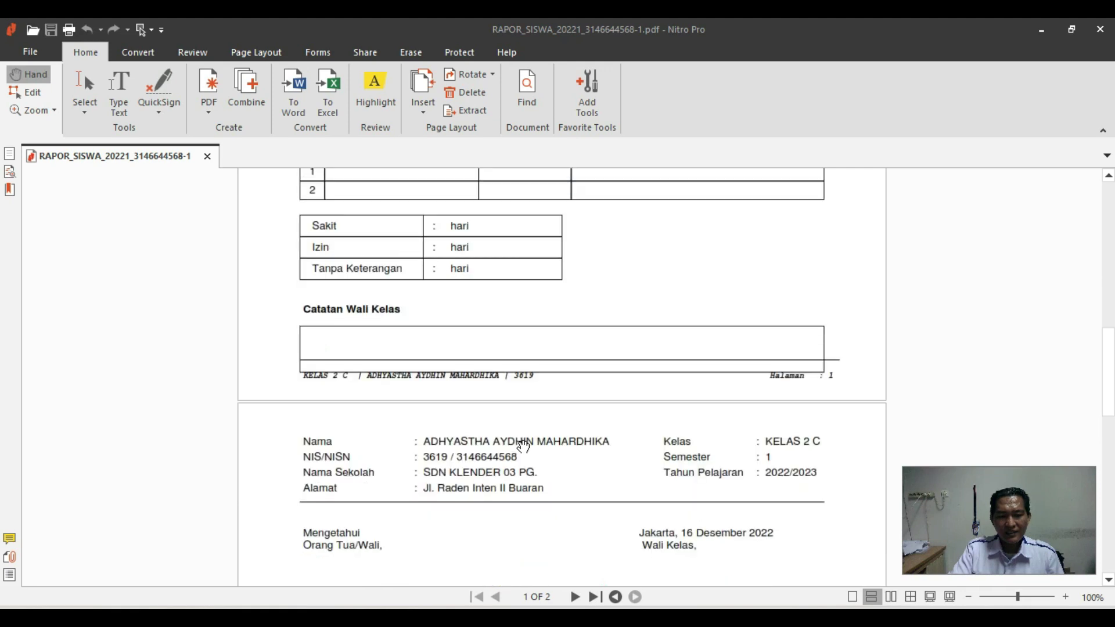
{"action": "scroll", "coordinate": [621, 442], "scroll_direction": "down", "scroll_amount": 2}
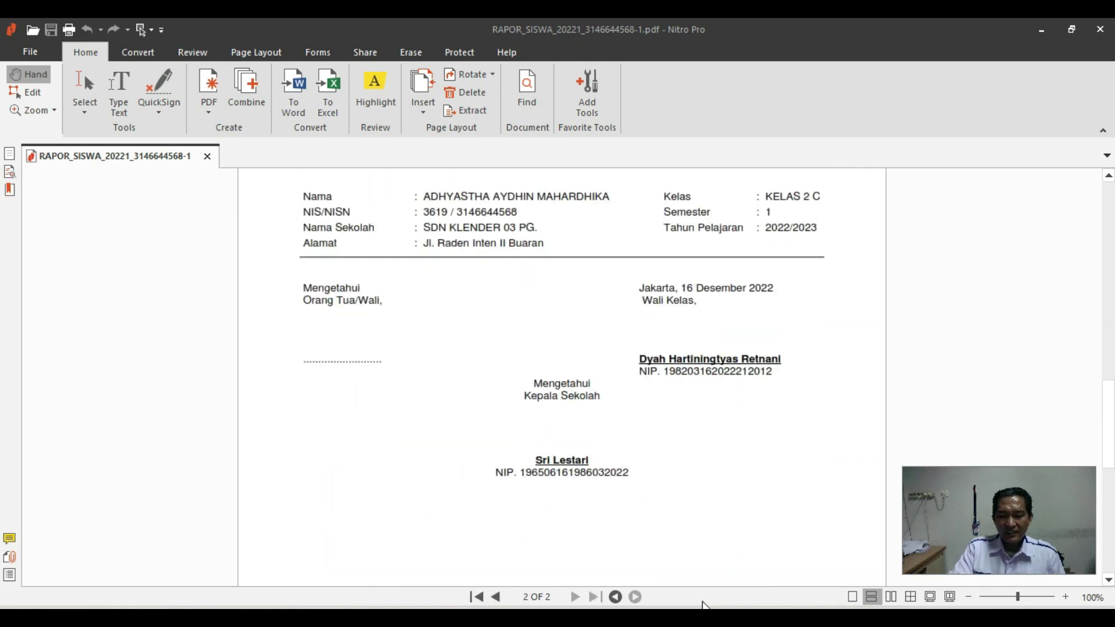
{"action": "key", "text": "alt+Tab"}
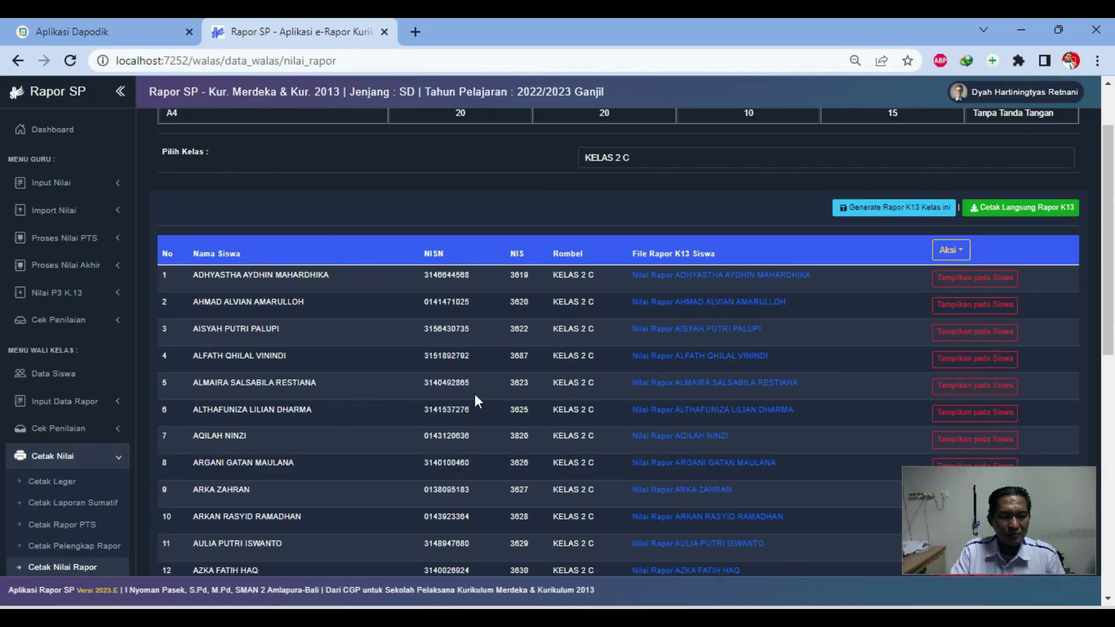
{"action": "scroll", "coordinate": [637, 393], "scroll_direction": "down", "scroll_amount": 4}
{"action": "scroll", "coordinate": [637, 392], "scroll_direction": "up", "scroll_amount": 3}
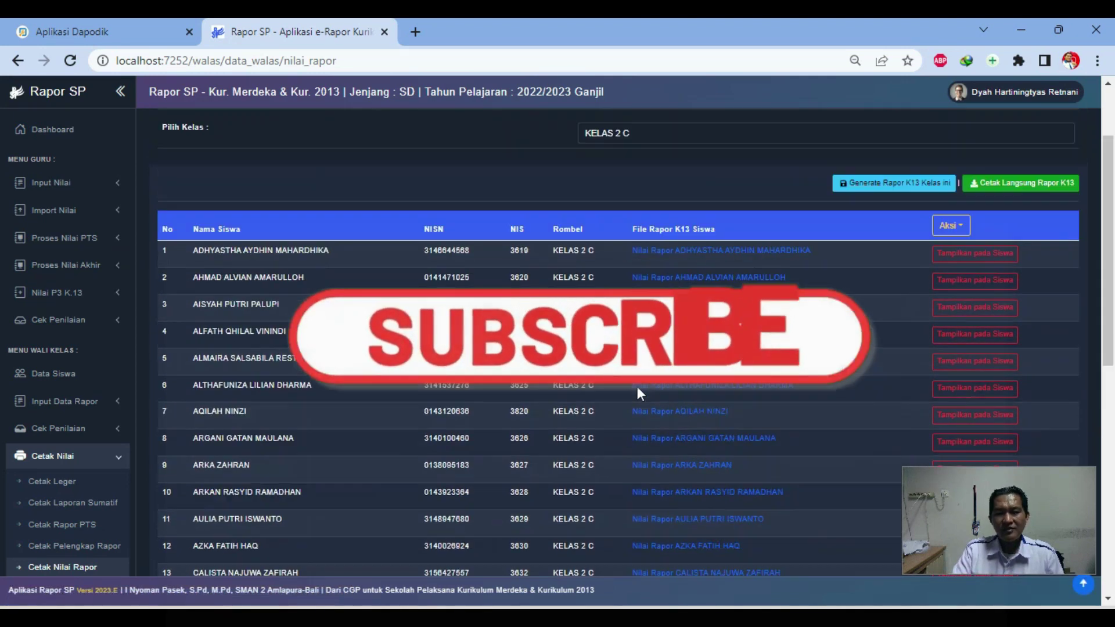
{"action": "scroll", "coordinate": [637, 386], "scroll_direction": "up", "scroll_amount": 2}
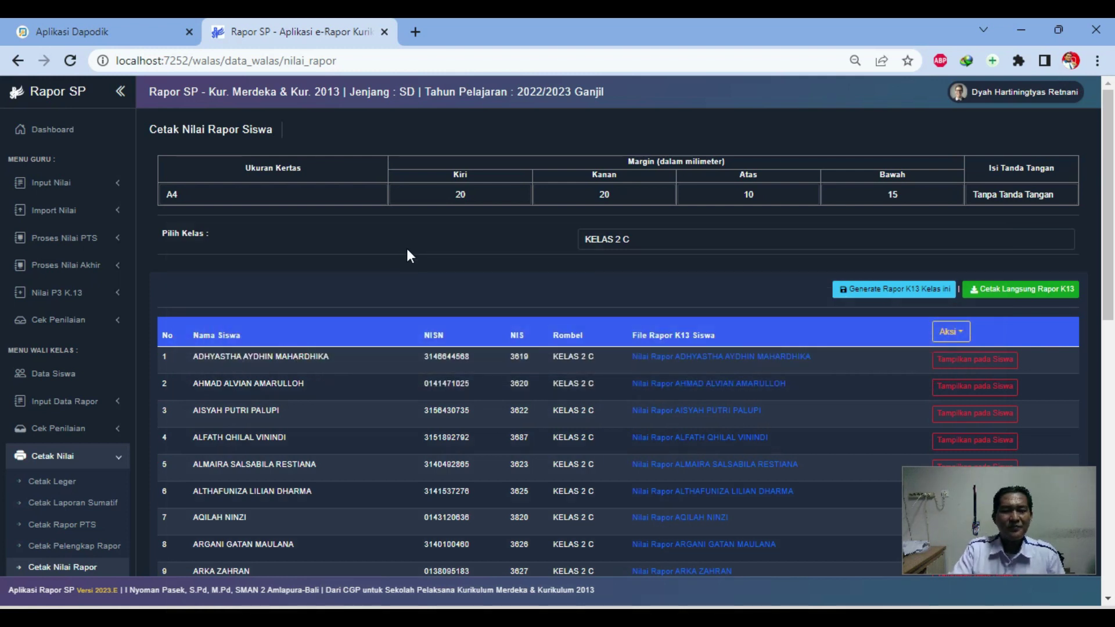
{"action": "scroll", "coordinate": [406, 248], "scroll_direction": "down", "scroll_amount": 3}
Step: Collapse the Cetak Nilai group and return to the dashboard
{"action": "left_click", "coordinate": [118, 458]}
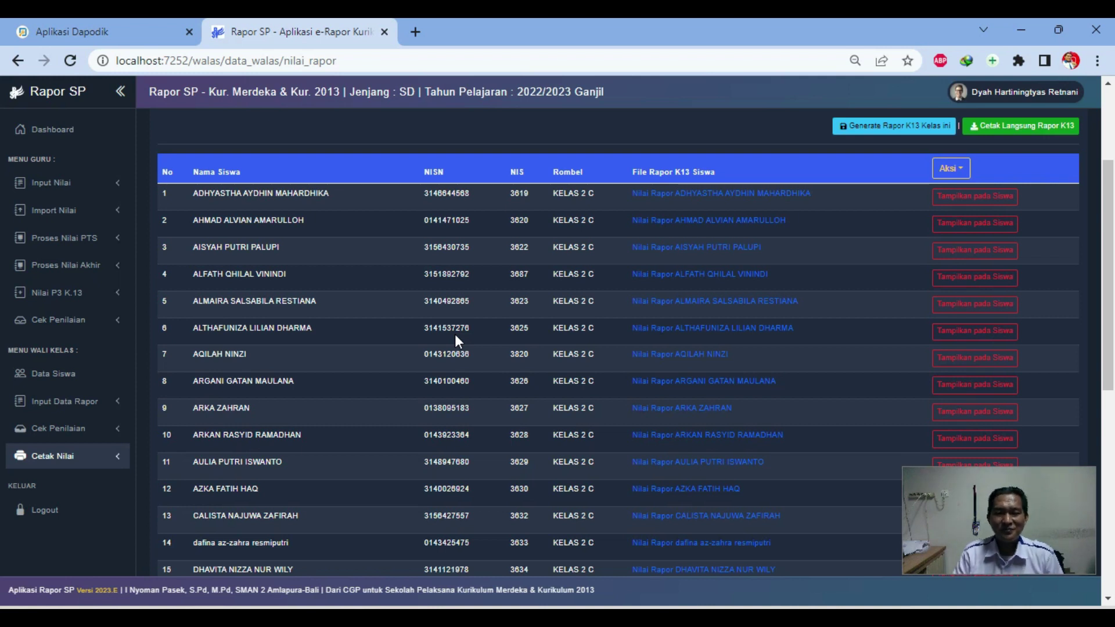
{"action": "left_click", "coordinate": [53, 131]}
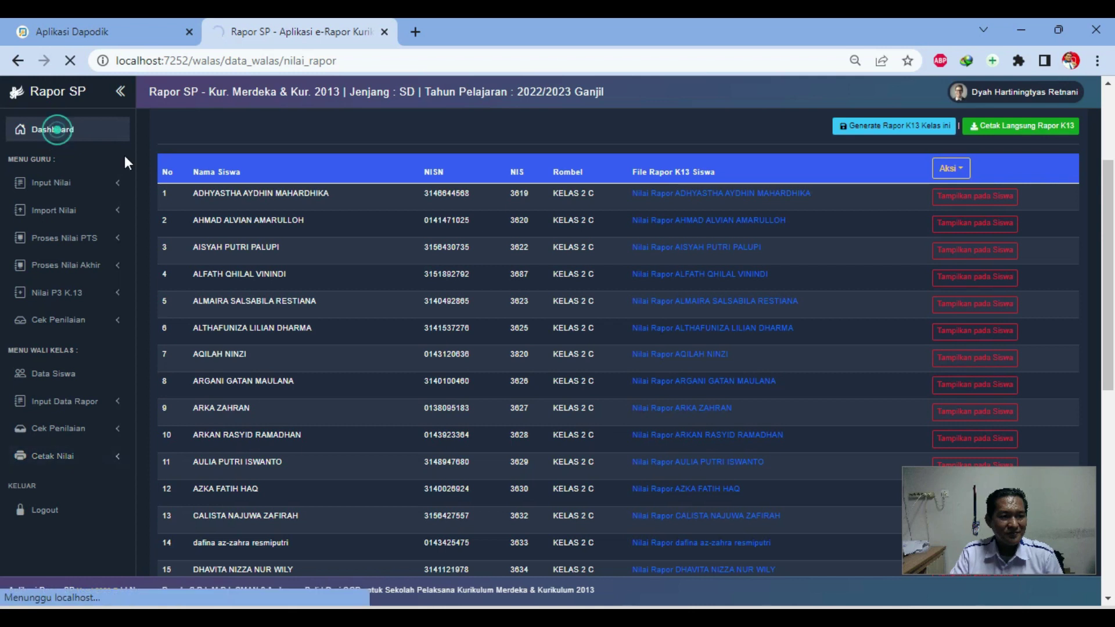